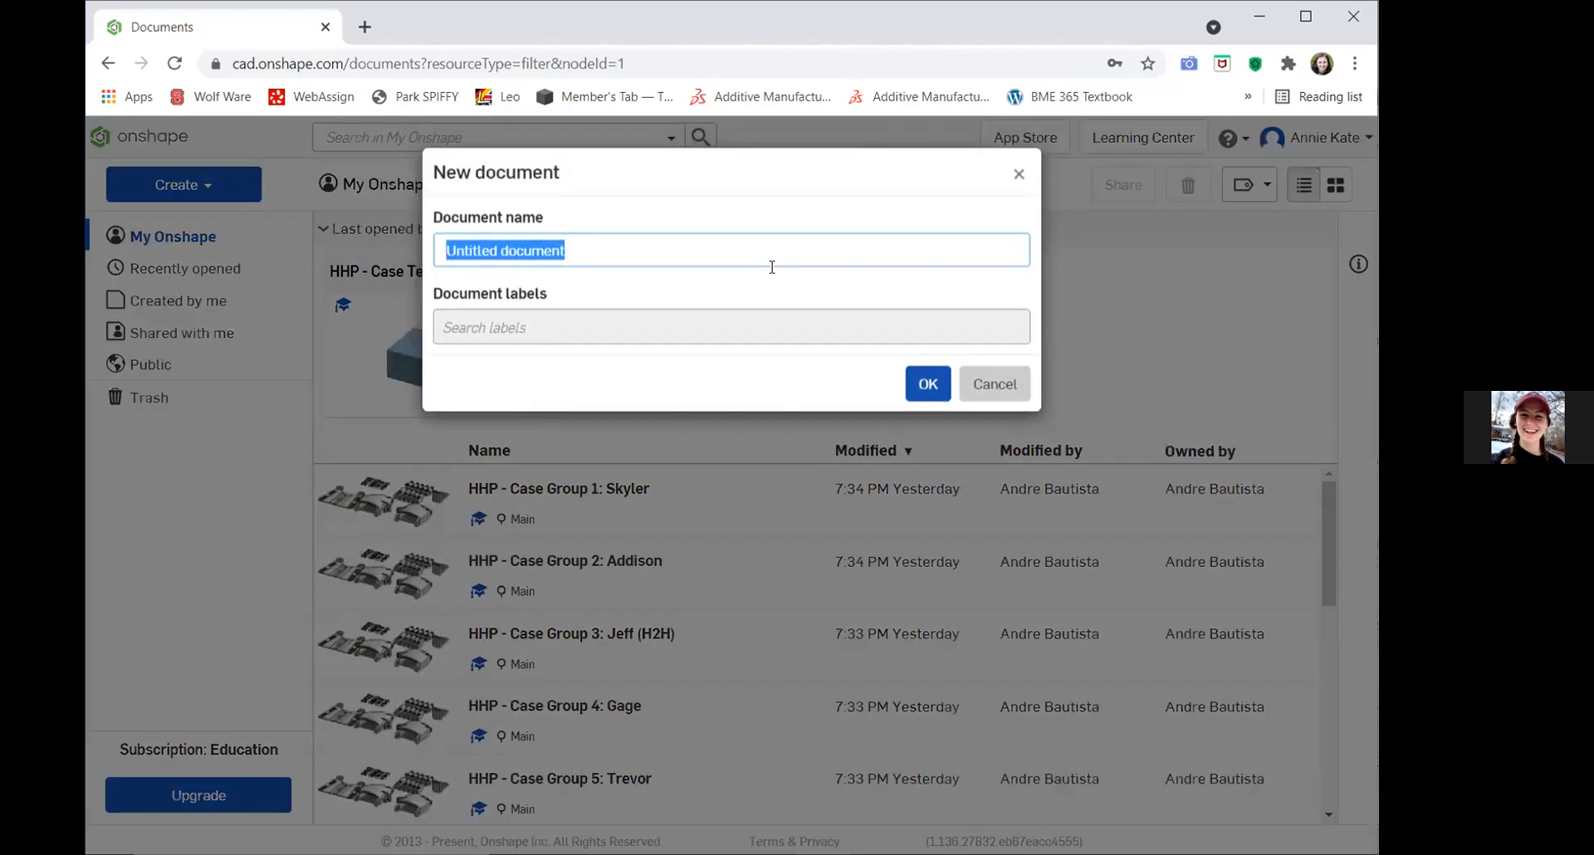
# Create a new document named "CAD Workshop #2" and narrow the browser window.
pyautogui.write('CA')
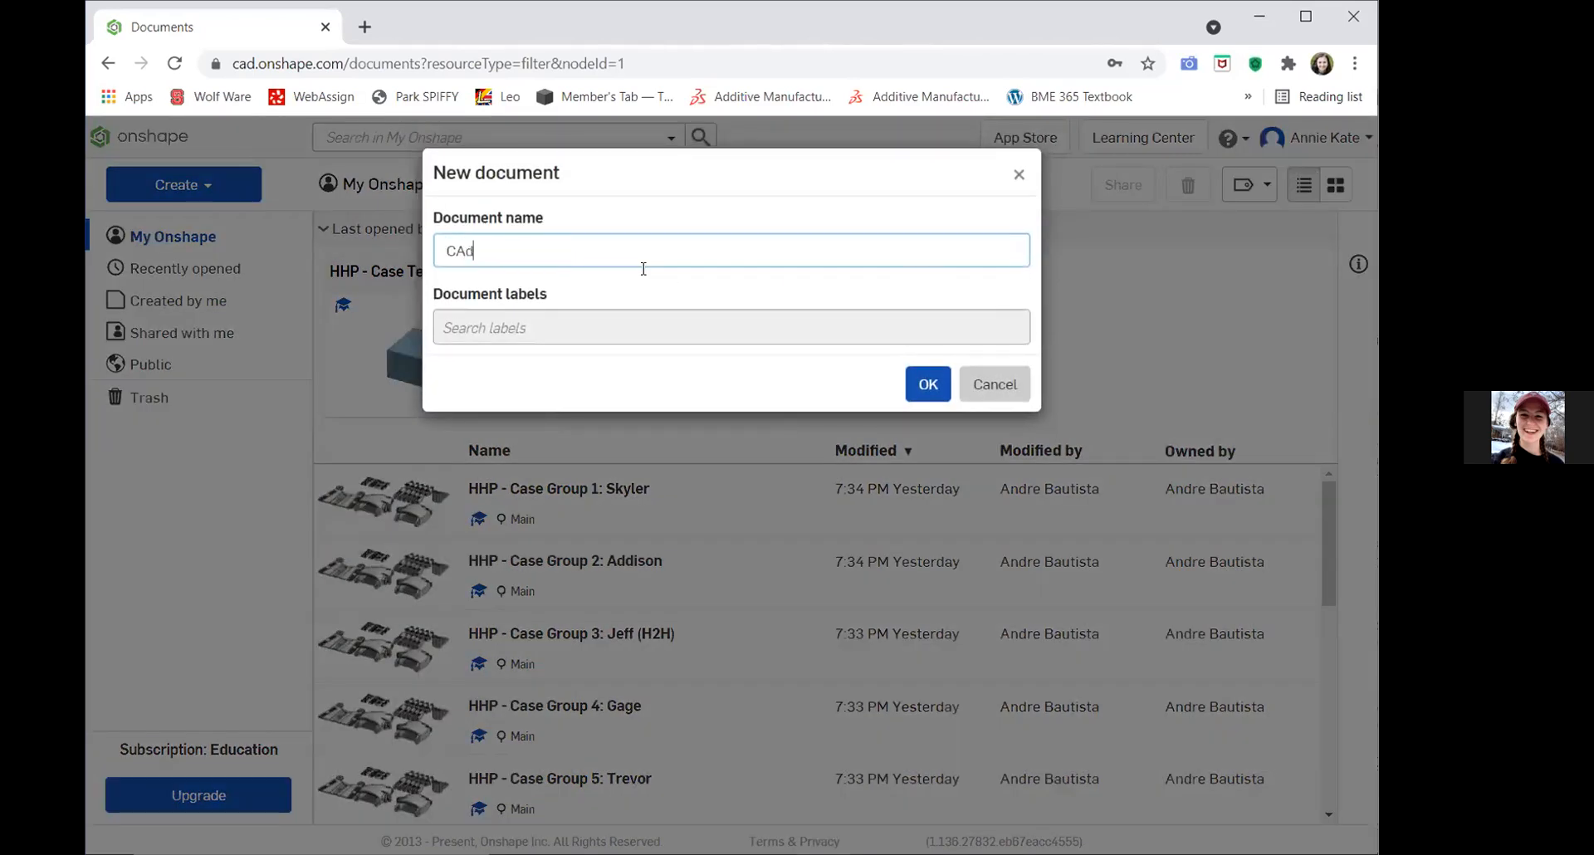
pyautogui.write('D Workshop #2')
pyautogui.click(930, 384)
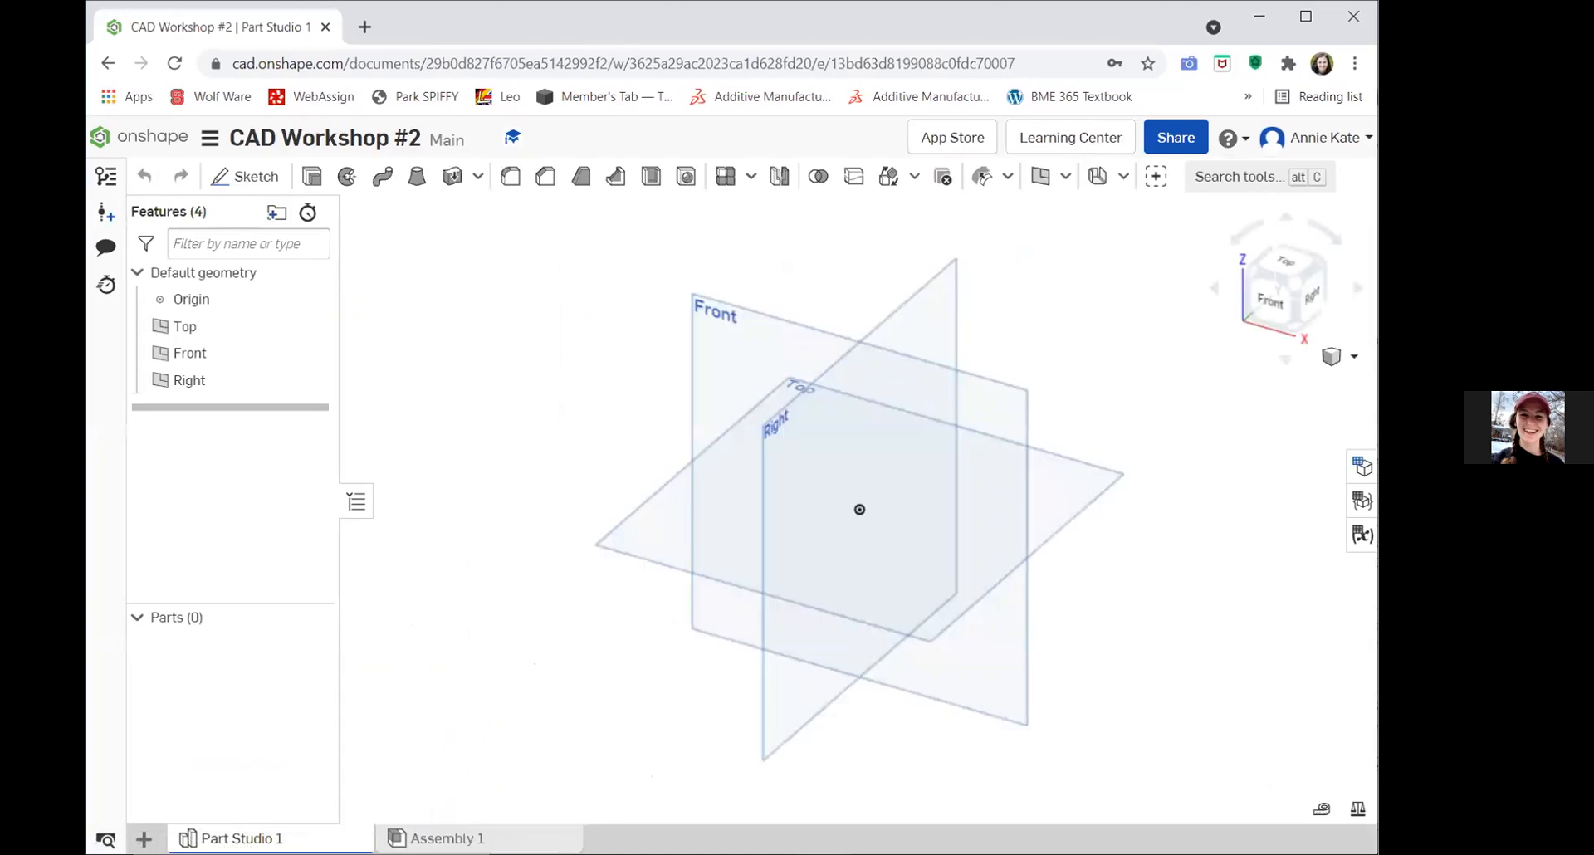
pyautogui.moveTo(1378, 398); pyautogui.dragTo(1290, 399)
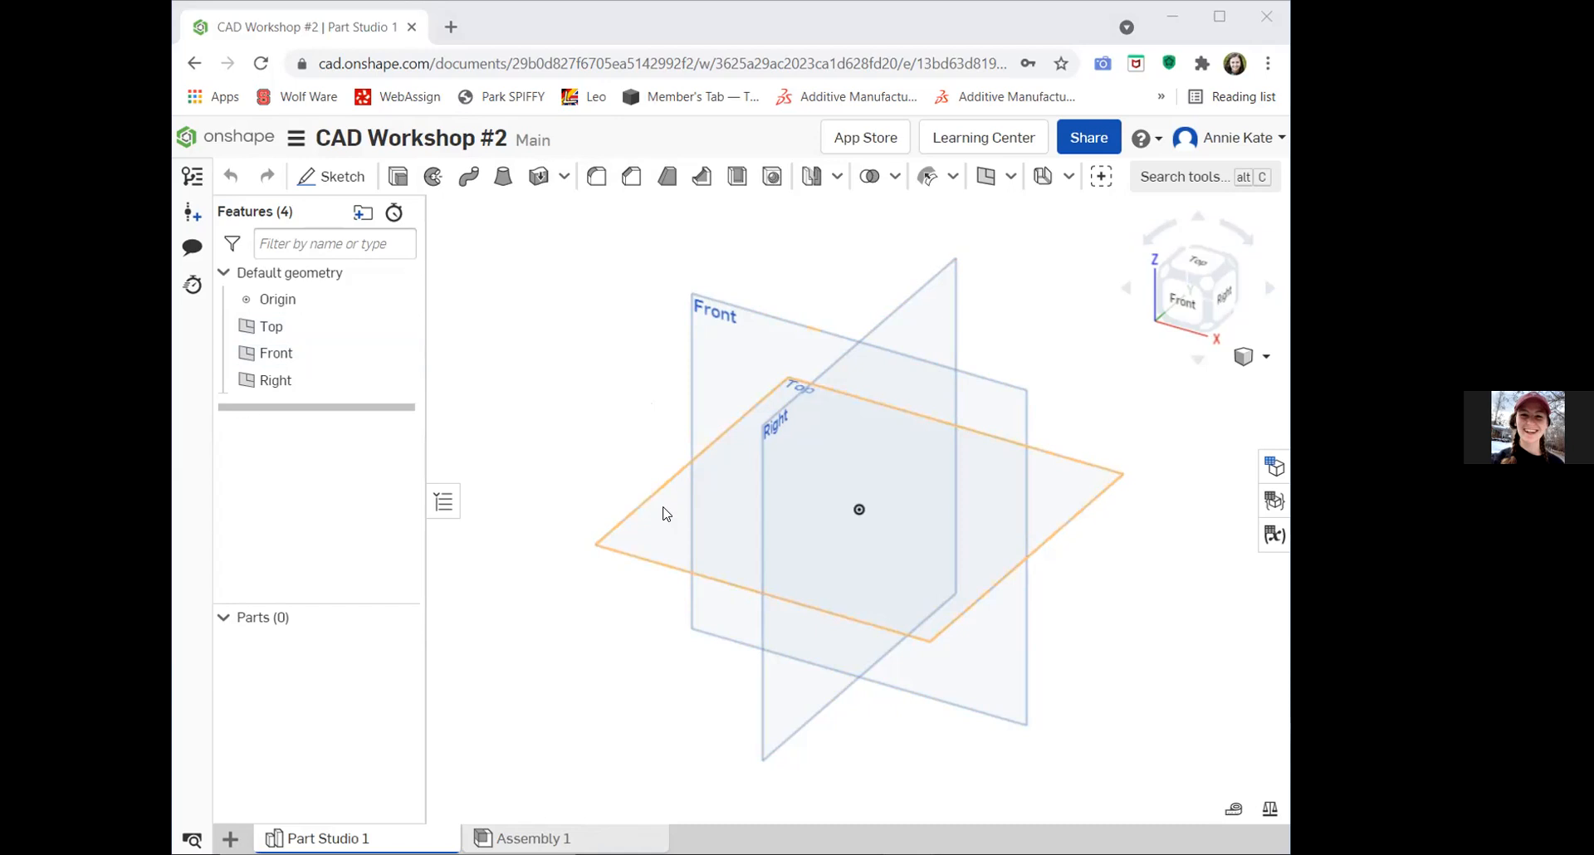
# Examine the default planes in the Part Studio by zooming in close and back out.
pyautogui.scroll(10, 664, 513)
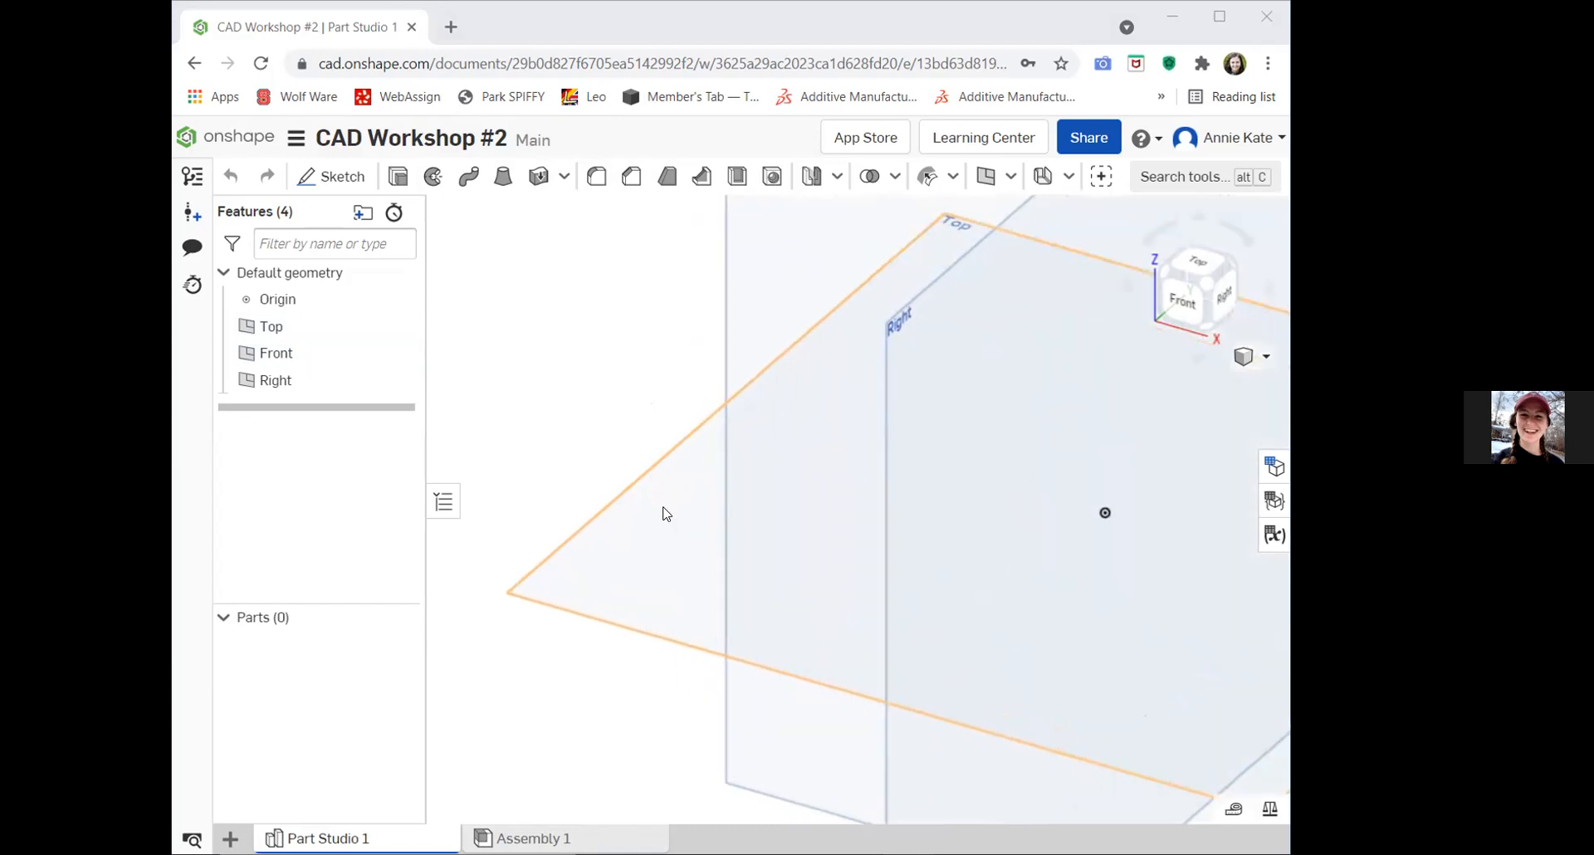
pyautogui.scroll(5, 664, 513)
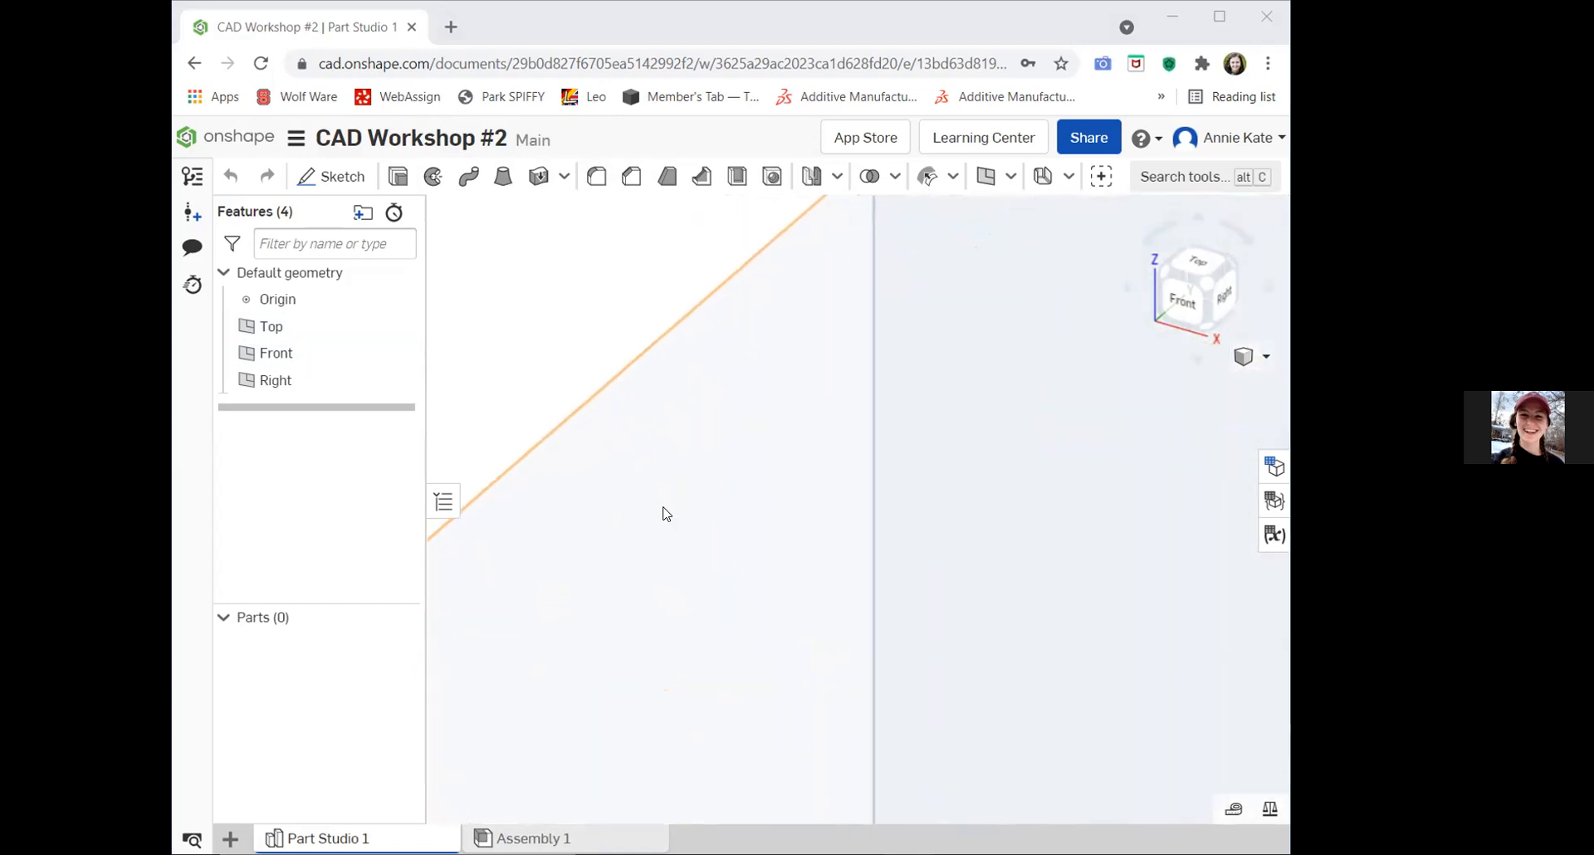
pyautogui.scroll(-10, 664, 513)
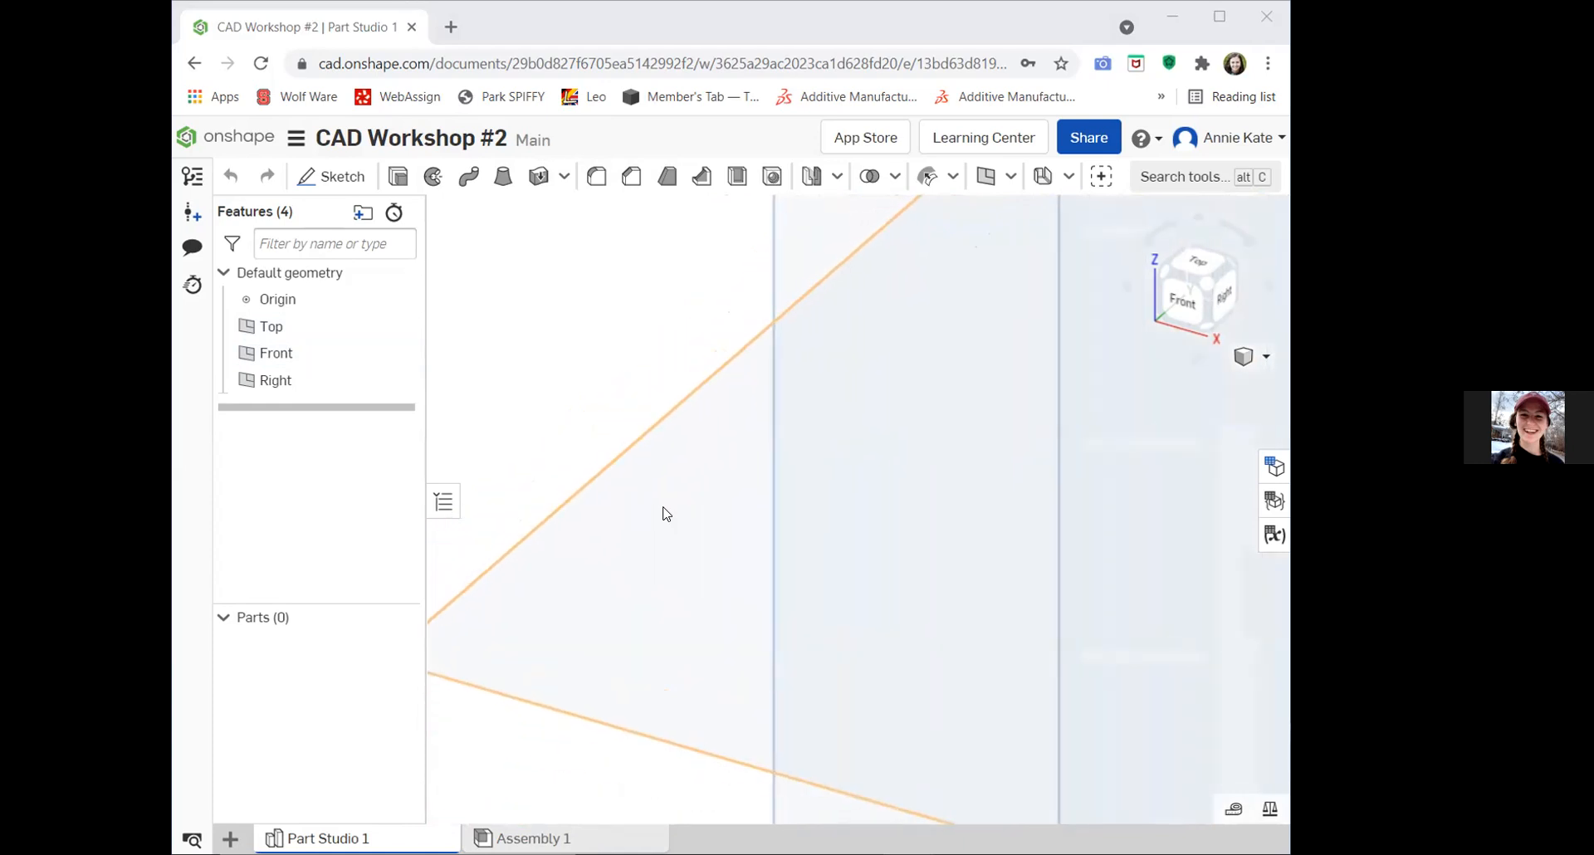
pyautogui.scroll(-5, 664, 513)
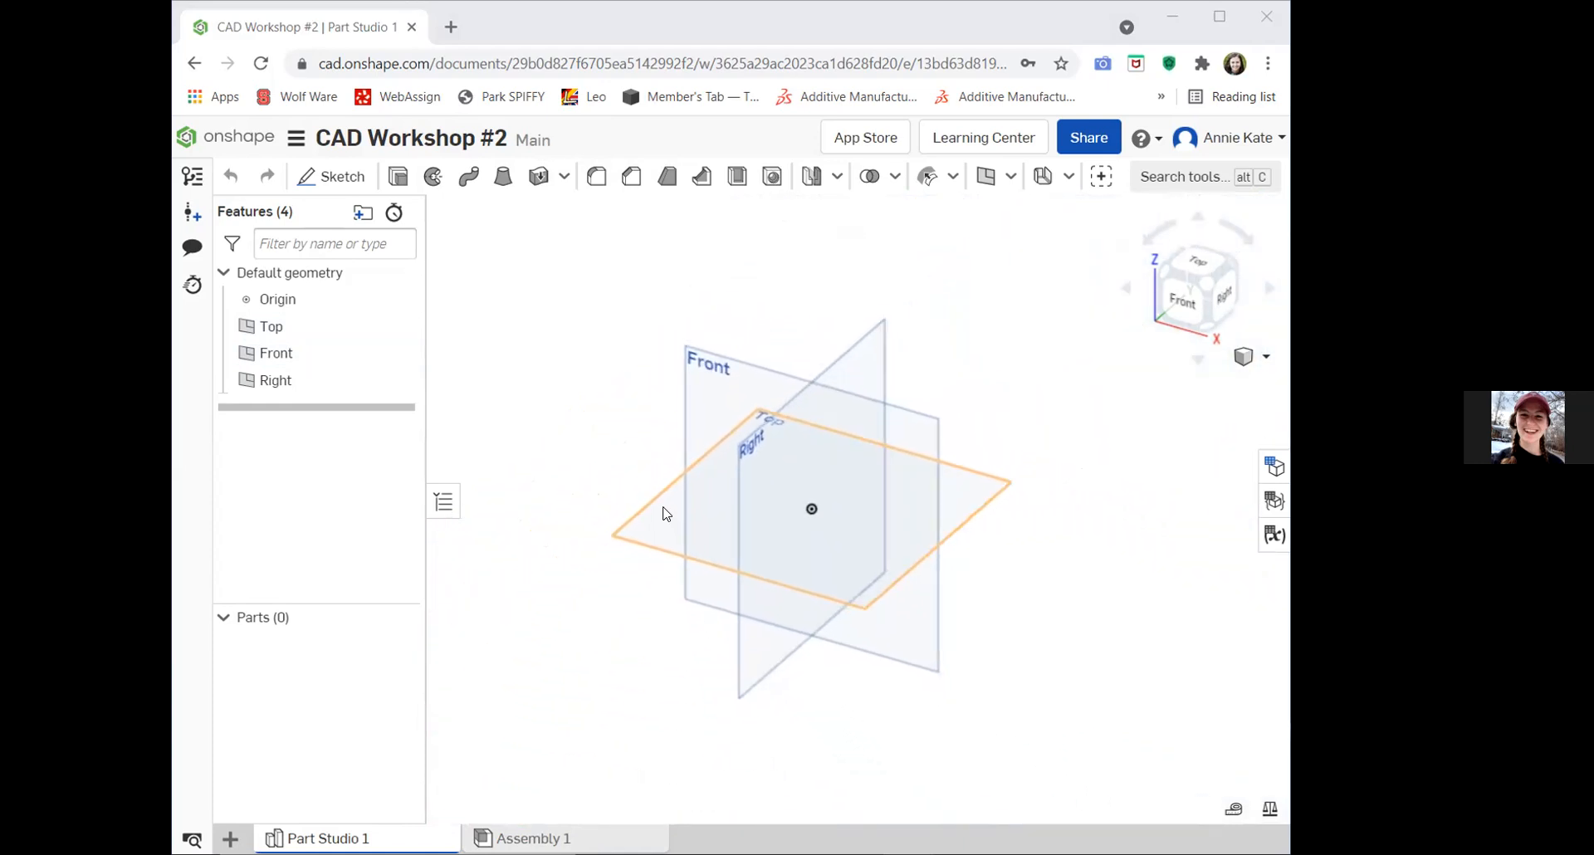
pyautogui.scroll(3, 664, 513)
pyautogui.scroll(1, 664, 513)
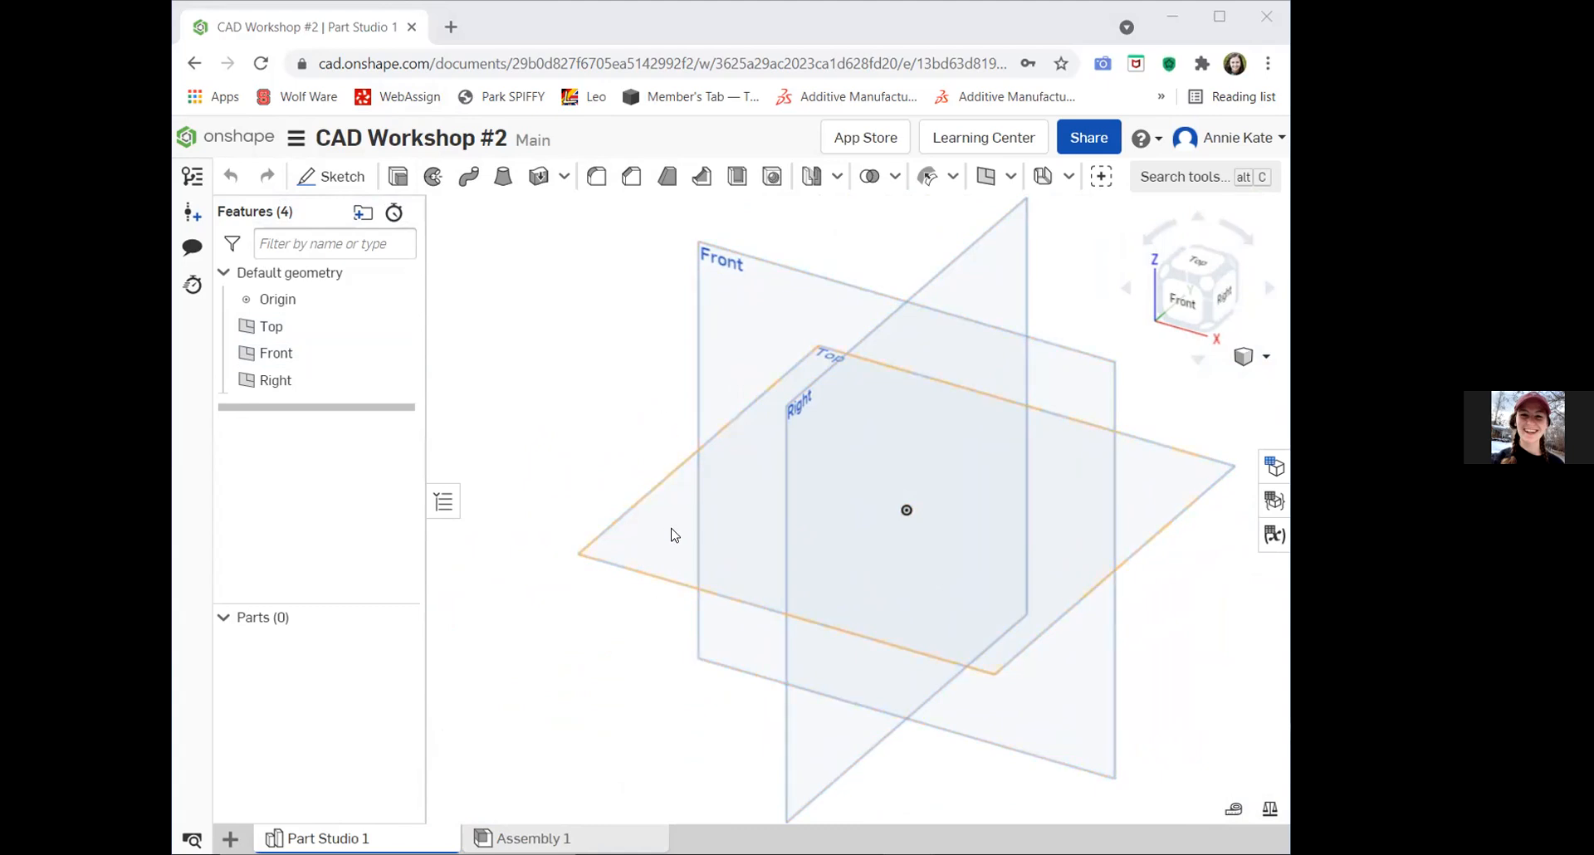
pyautogui.scroll(10, 681, 511)
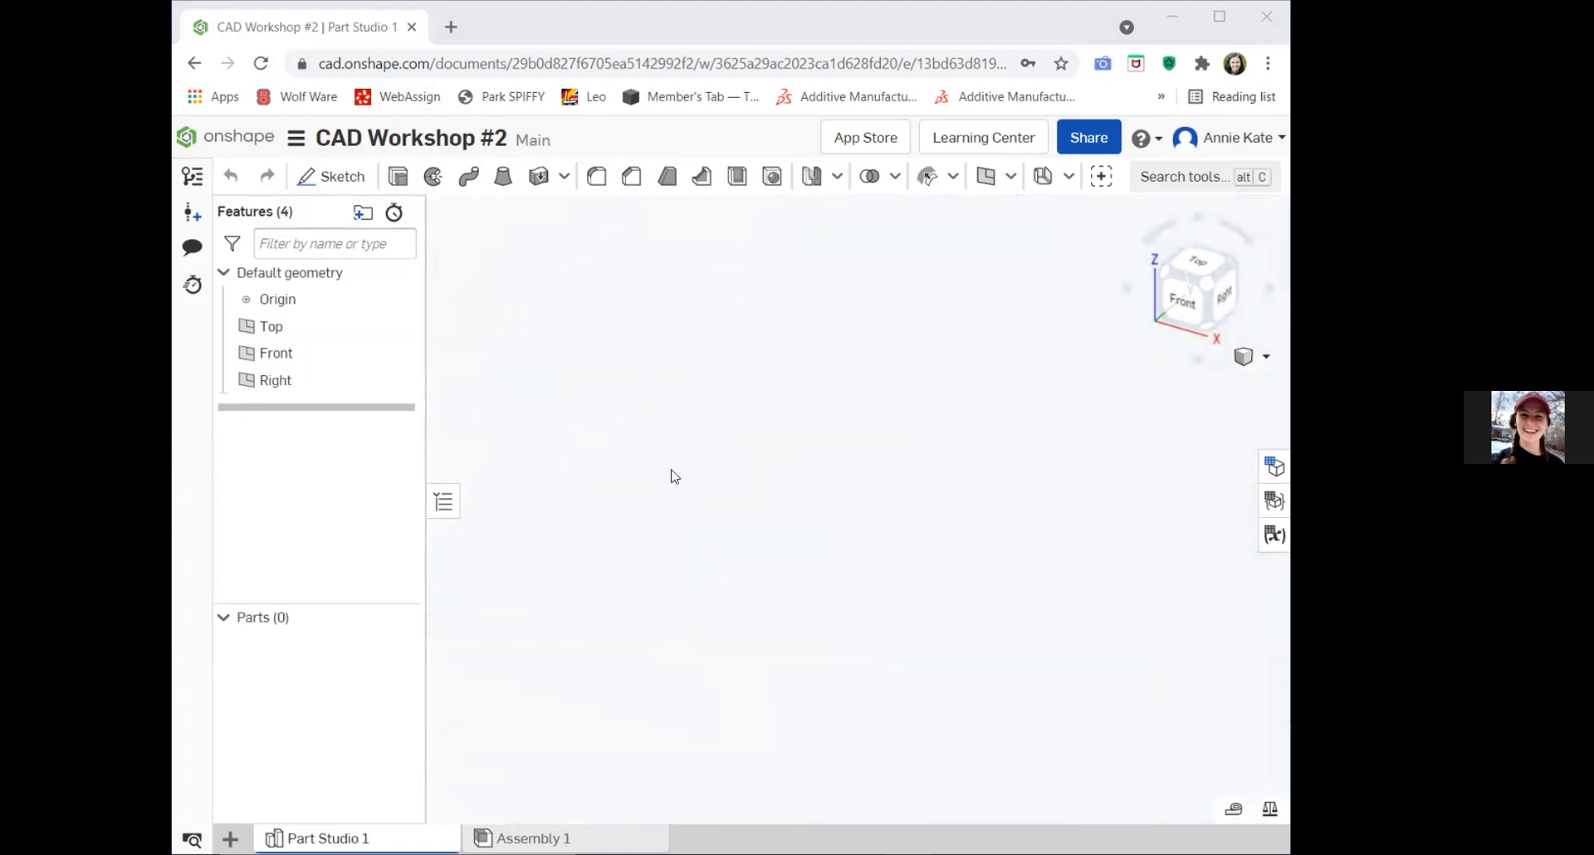
pyautogui.scroll(-10, 649, 404)
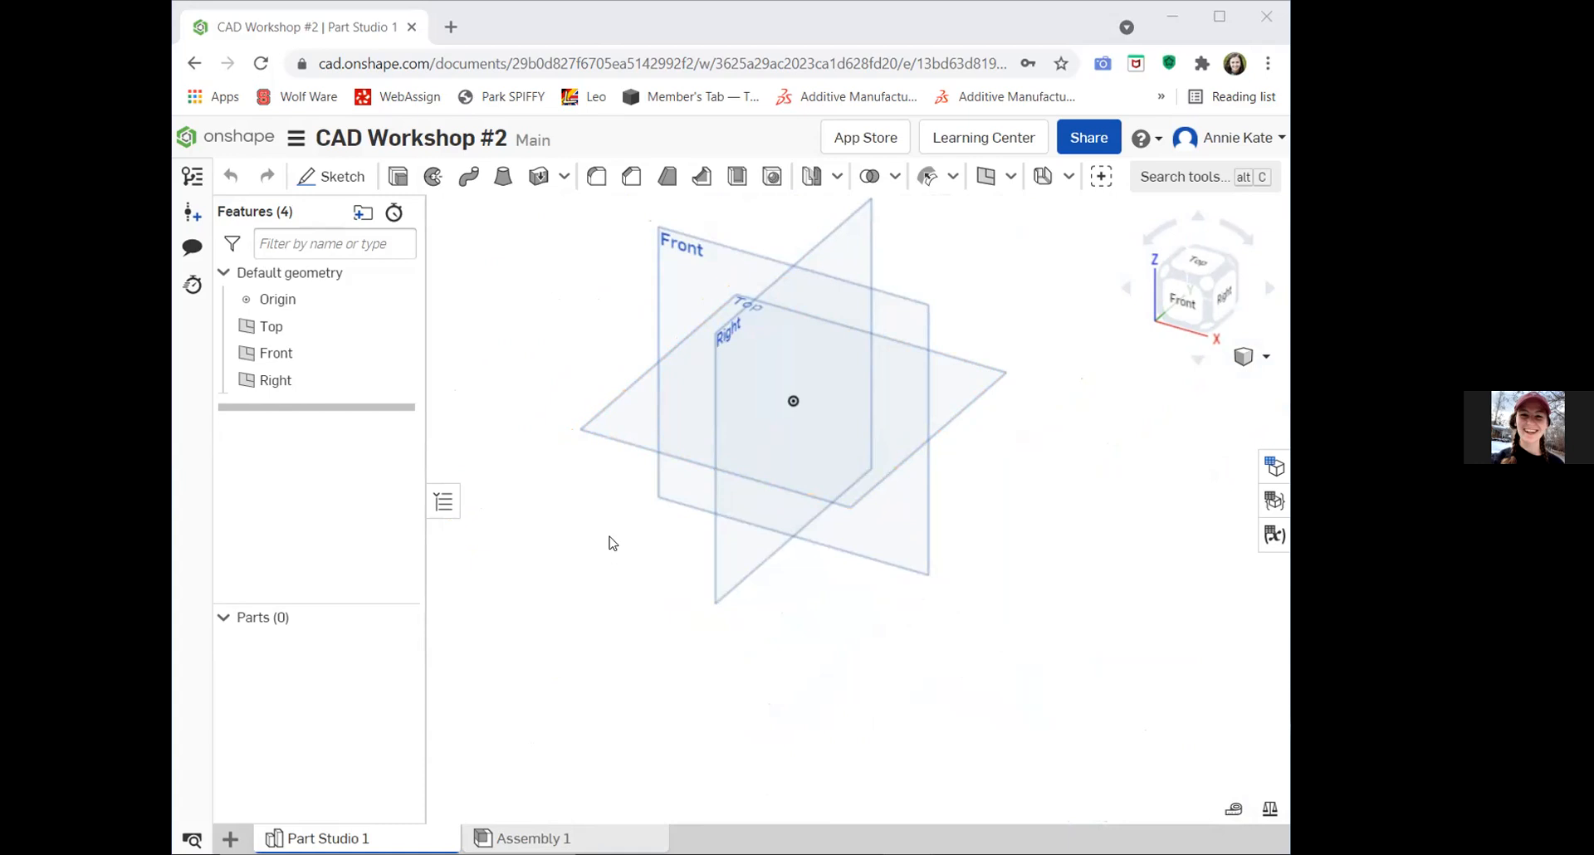
# Pan across the default planes and orbit the view to see them from behind.
pyautogui.moveTo(610, 547)
pyautogui.mouseDown(button='middle')
pyautogui.moveTo(515, 502)
pyautogui.moveTo(694, 605)
pyautogui.moveTo(1104, 423)
pyautogui.moveTo(741, 336)
pyautogui.moveTo(612, 576)
pyautogui.moveTo(569, 509)
pyautogui.moveTo(500, 647)
pyautogui.moveTo(597, 426)
pyautogui.moveTo(437, 619)
pyautogui.moveTo(655, 652)
pyautogui.moveTo(750, 619)
pyautogui.moveTo(610, 551)
pyautogui.mouseUp(button='middle')
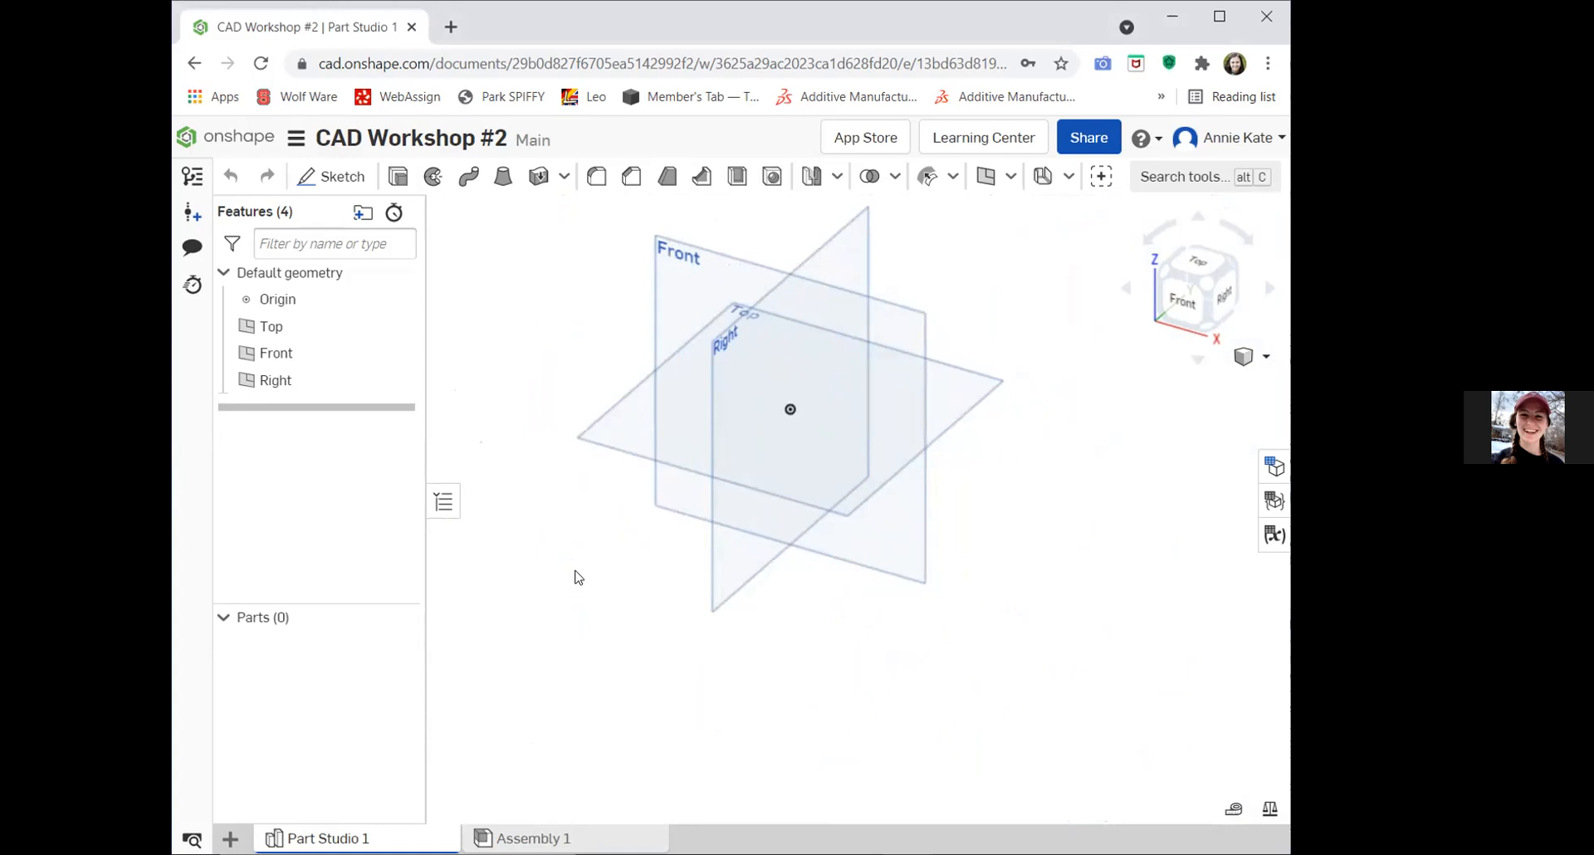
pyautogui.moveTo(583, 562); pyautogui.dragTo(607, 608, button='middle')
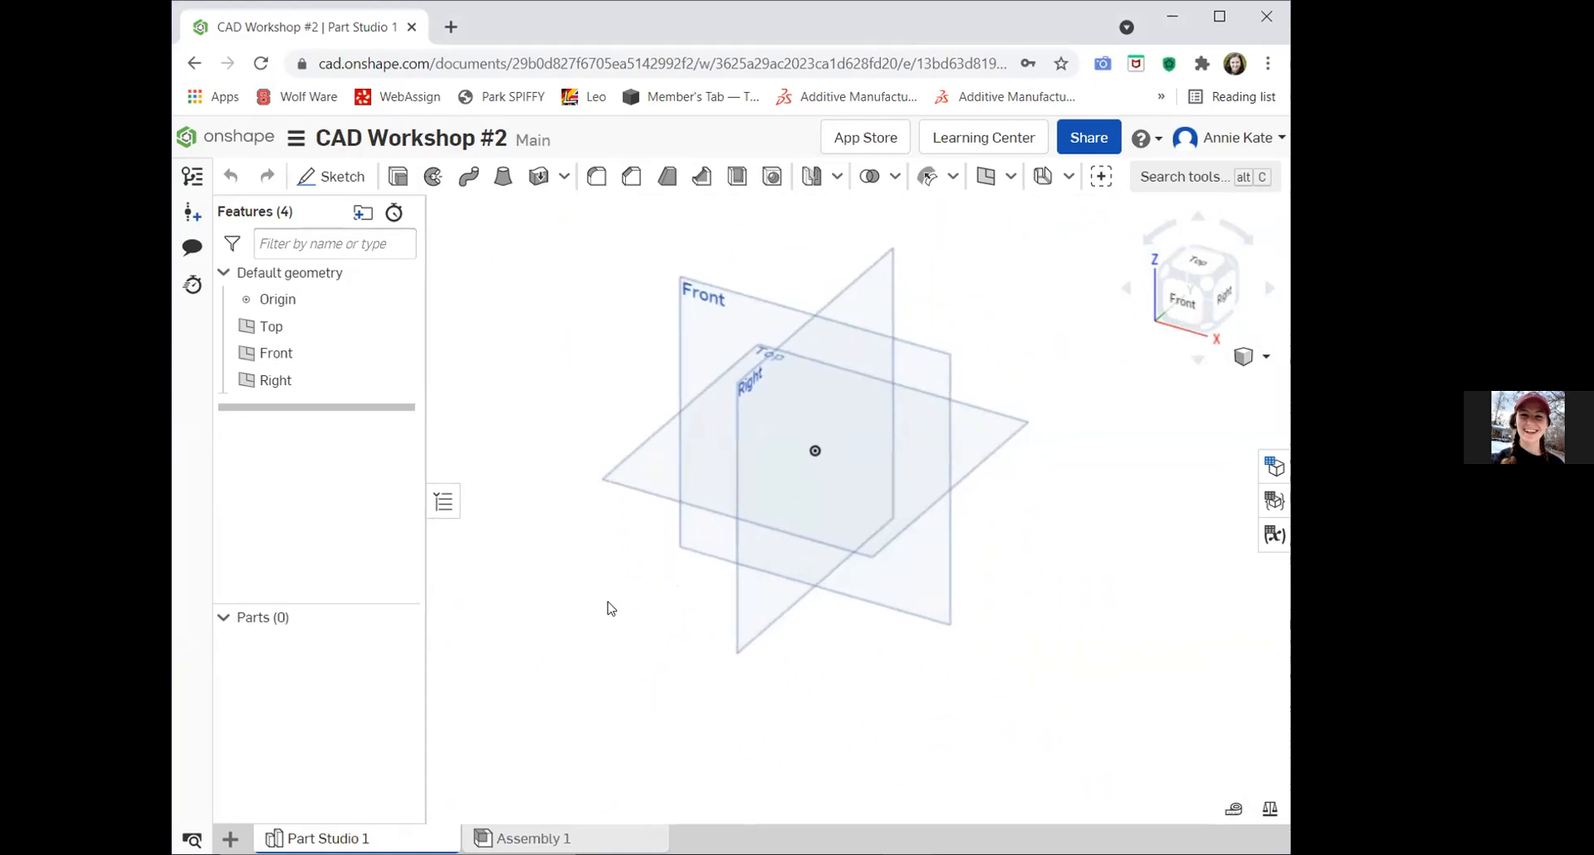
pyautogui.moveTo(1057, 441)
pyautogui.mouseDown(button='middle')
pyautogui.moveTo(918, 498)
pyautogui.moveTo(1049, 428)
pyautogui.mouseUp(button='middle')
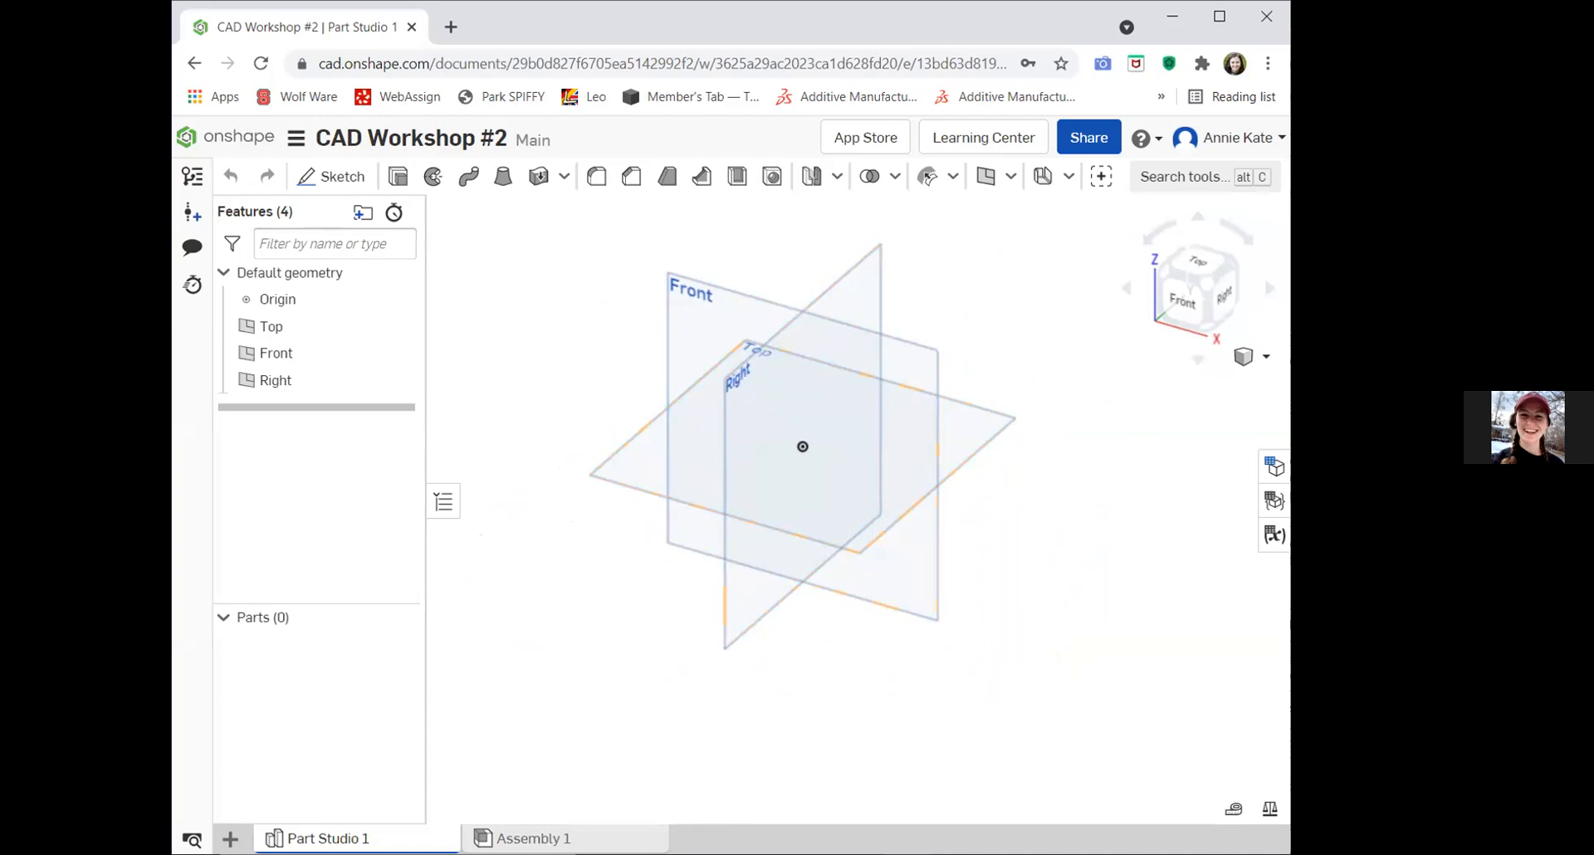
pyautogui.click(640, 545)
pyautogui.moveTo(640, 551); pyautogui.dragTo(744, 576, button='right')
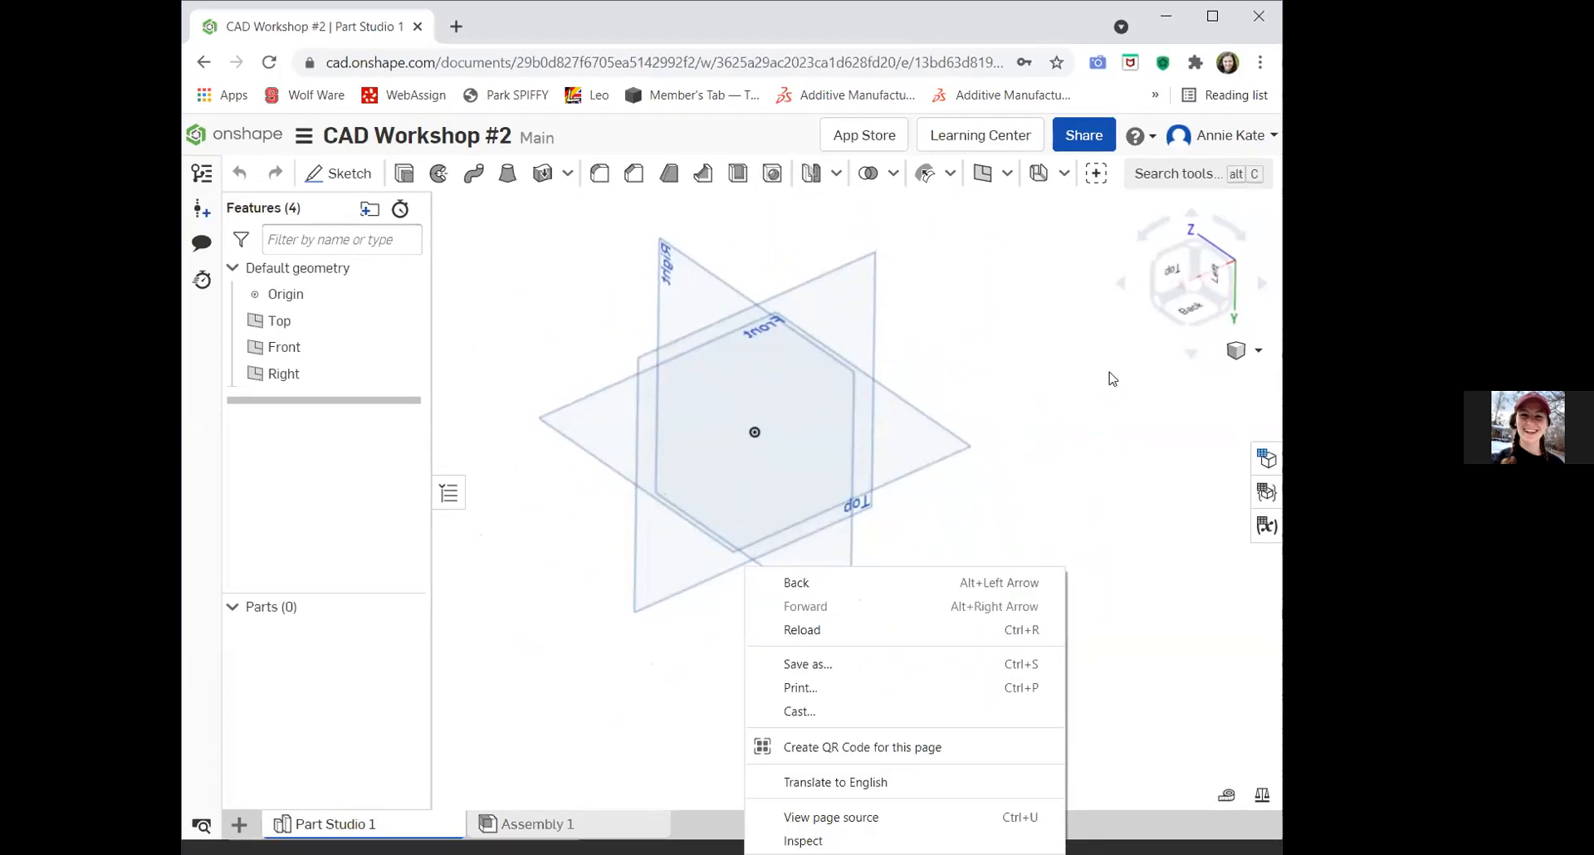
pyautogui.click(1032, 378)
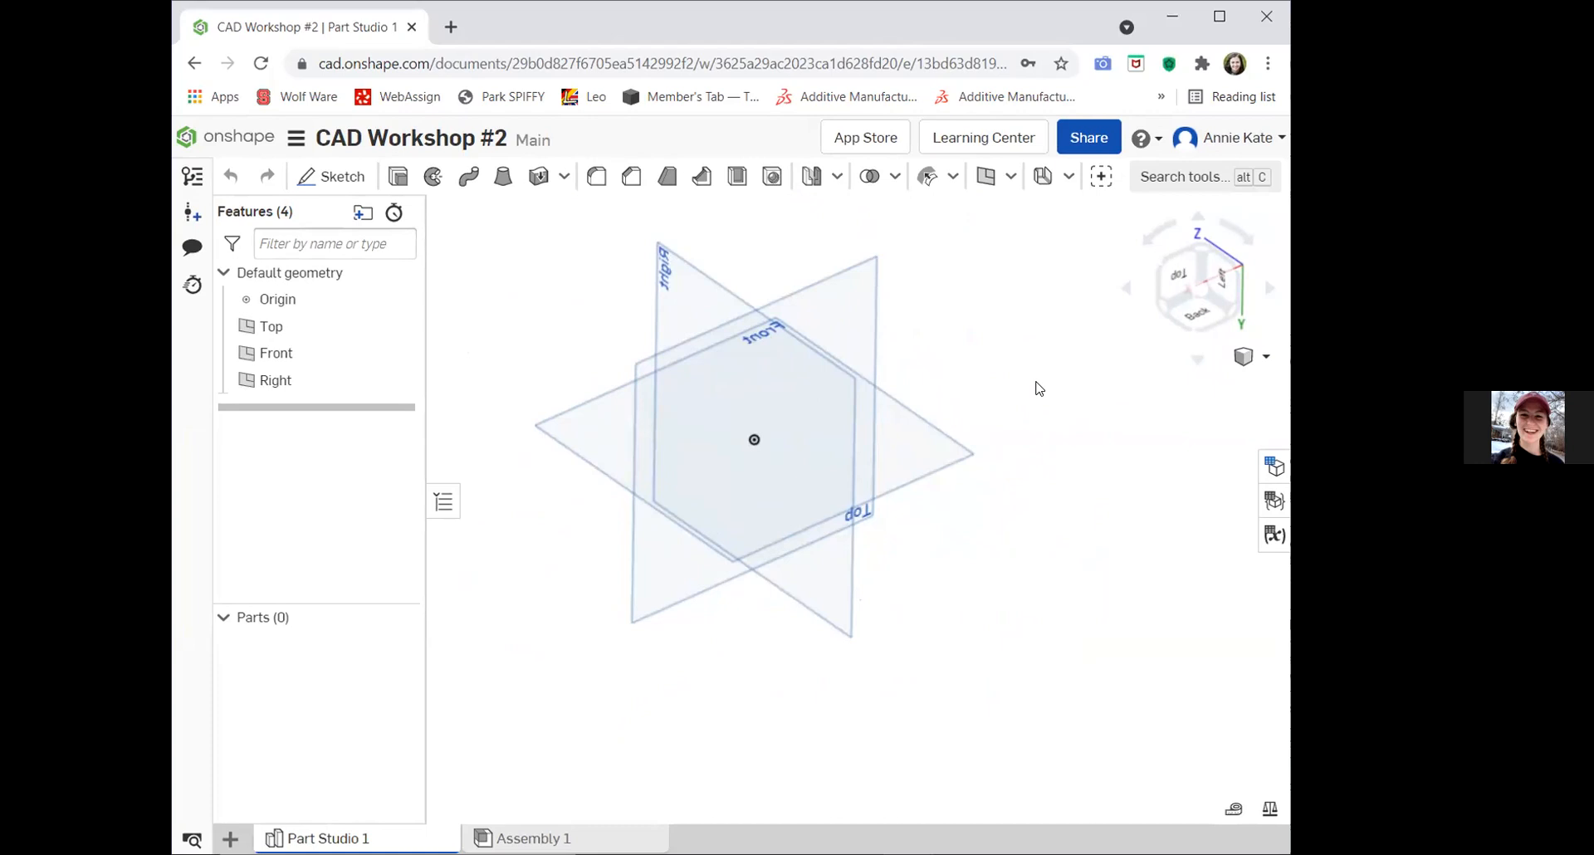
# Inspect the default planes from many angles by rotating the view incrementally in the vertical and horizontal directions.
pyautogui.press('Down')
pyautogui.press('Down')
pyautogui.press('Down')
pyautogui.press('Down')
pyautogui.press('Down')
pyautogui.press('Down')
pyautogui.press('Down')
pyautogui.press('Down')
pyautogui.press('Down')
pyautogui.press('Down')
pyautogui.press('Down')
pyautogui.press('Down')
pyautogui.press('Down')
pyautogui.press('Down')
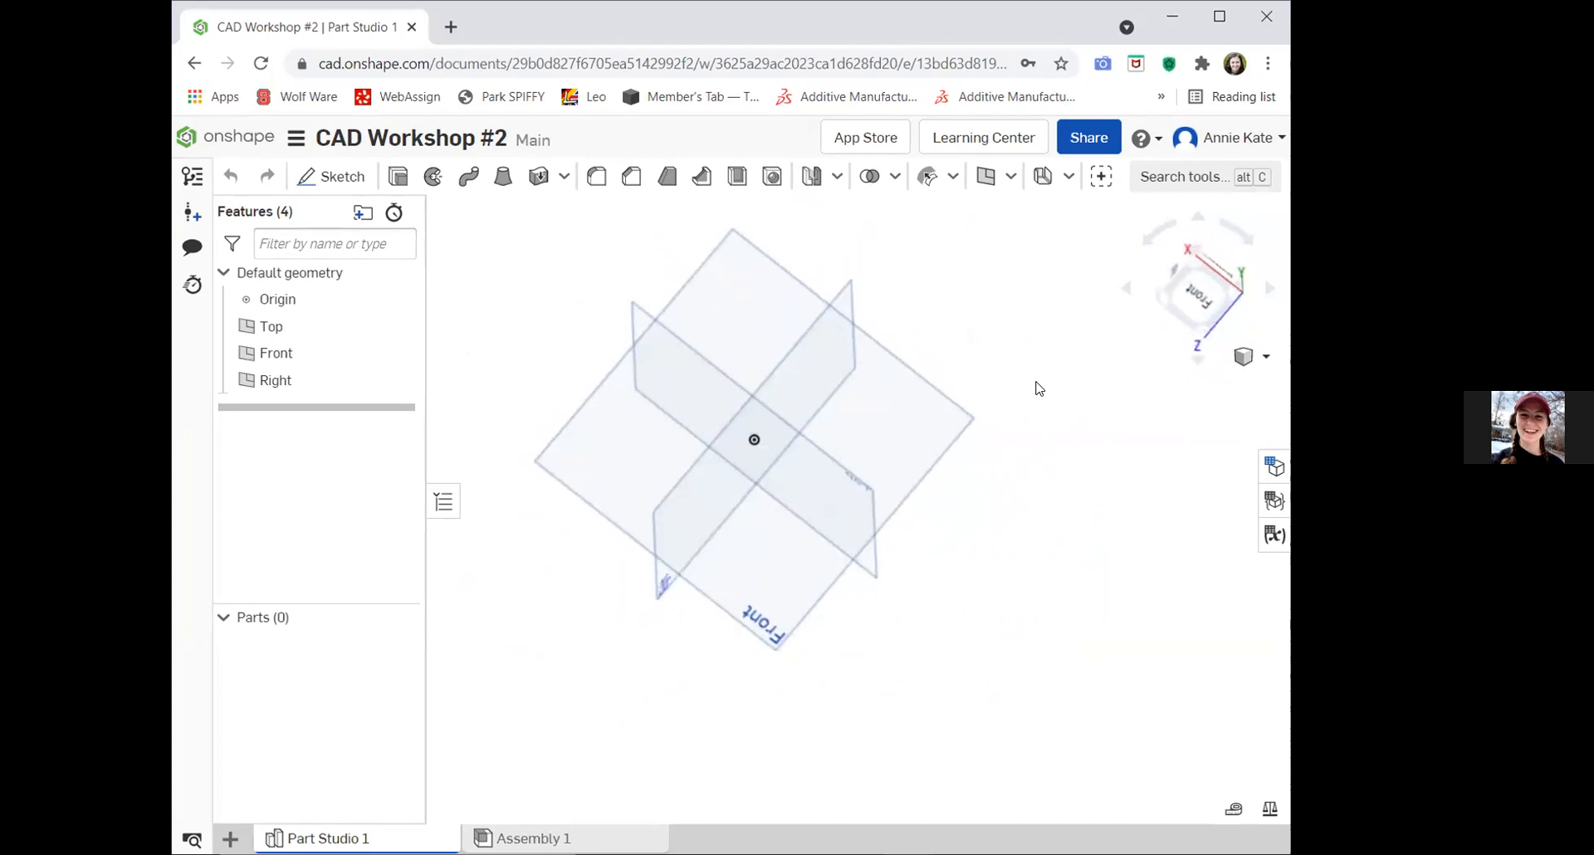
pyautogui.press('Down')
pyautogui.press('Down')
pyautogui.press('Down')
pyautogui.press('Down')
pyautogui.press('Down')
pyautogui.press('Down')
pyautogui.press('Down')
pyautogui.press('Left')
pyautogui.press('Left')
pyautogui.press('Left')
pyautogui.press('Left')
pyautogui.press('Left')
pyautogui.press('Left')
pyautogui.press('Left')
pyautogui.press('Left')
pyautogui.press('Left')
pyautogui.press('Left')
pyautogui.press('Left')
pyautogui.press('Left')
pyautogui.press('Left')
pyautogui.press('Left')
pyautogui.press('Left')
pyautogui.press('Left')
pyautogui.press('Left')
pyautogui.press('Left')
pyautogui.press('Left')
pyautogui.press('Left')
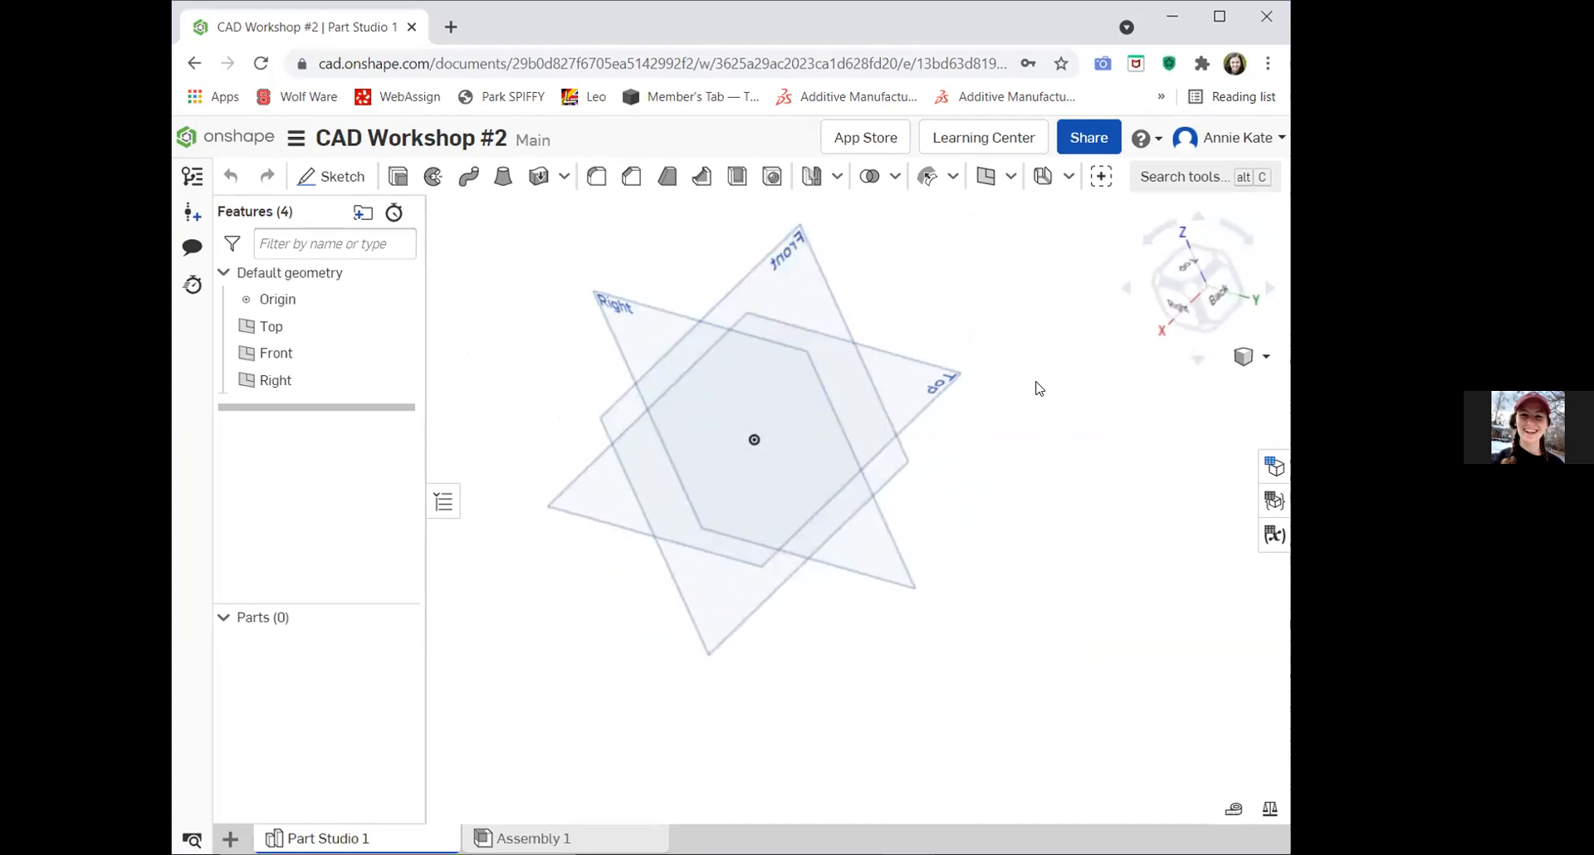
pyautogui.press('Left')
pyautogui.press('Left')
pyautogui.press('Left')
pyautogui.press('Left')
pyautogui.press('Left')
pyautogui.press('Left')
pyautogui.press('Left')
pyautogui.press('Left')
pyautogui.press('Left')
pyautogui.press('Left')
pyautogui.press('Left')
pyautogui.press('Left')
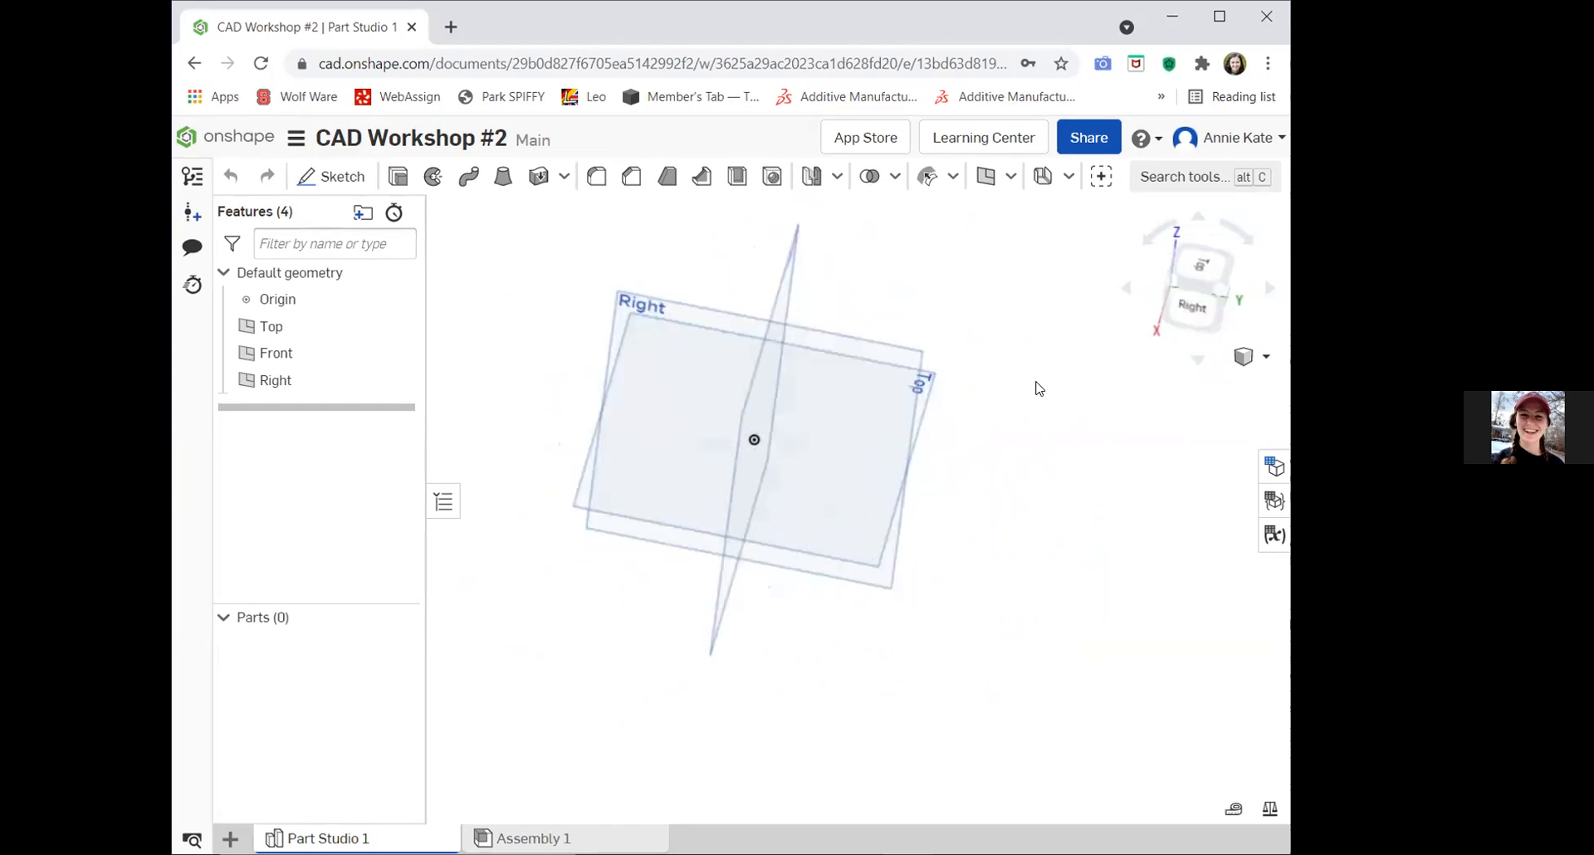
pyautogui.press('Up')
pyautogui.press('Up')
pyautogui.press('Up')
pyautogui.press('Up')
pyautogui.press('Up')
pyautogui.press('Up')
pyautogui.press('Up')
pyautogui.press('Up')
pyautogui.press('Up')
pyautogui.press('Up')
pyautogui.press('Up')
pyautogui.press('Up')
pyautogui.press('Up')
pyautogui.press('Up')
pyautogui.press('Up')
pyautogui.press('Up')
pyautogui.press('Up')
pyautogui.press('Up')
pyautogui.press('Up')
pyautogui.press('Up')
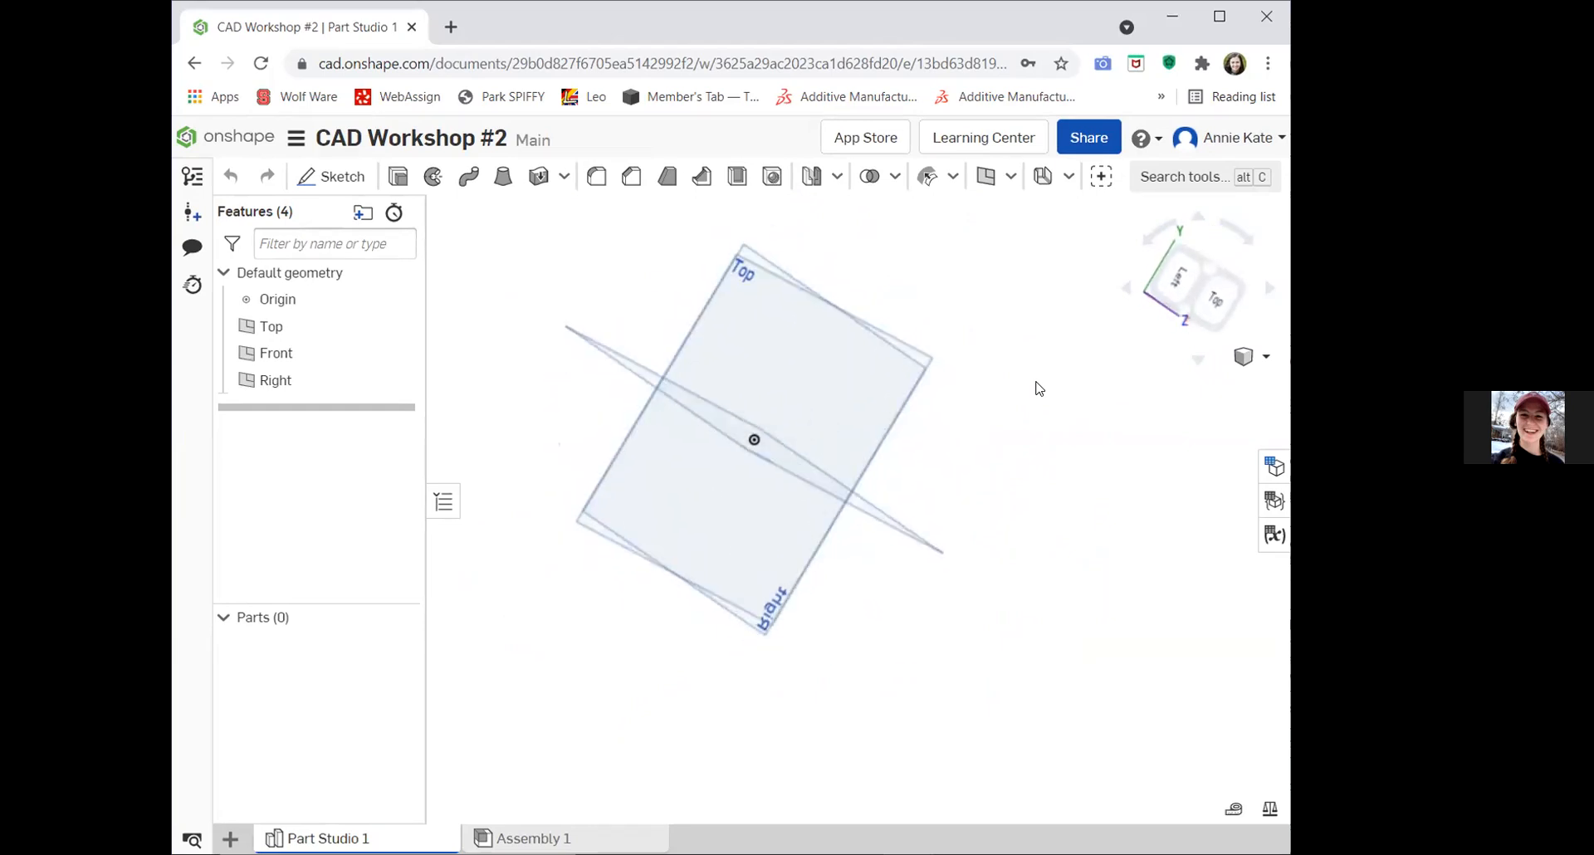
pyautogui.press('Up')
pyautogui.press('Up')
pyautogui.press('Up')
pyautogui.press('Up')
pyautogui.press('Up')
pyautogui.press('Up')
pyautogui.press('Up')
pyautogui.press('Up')
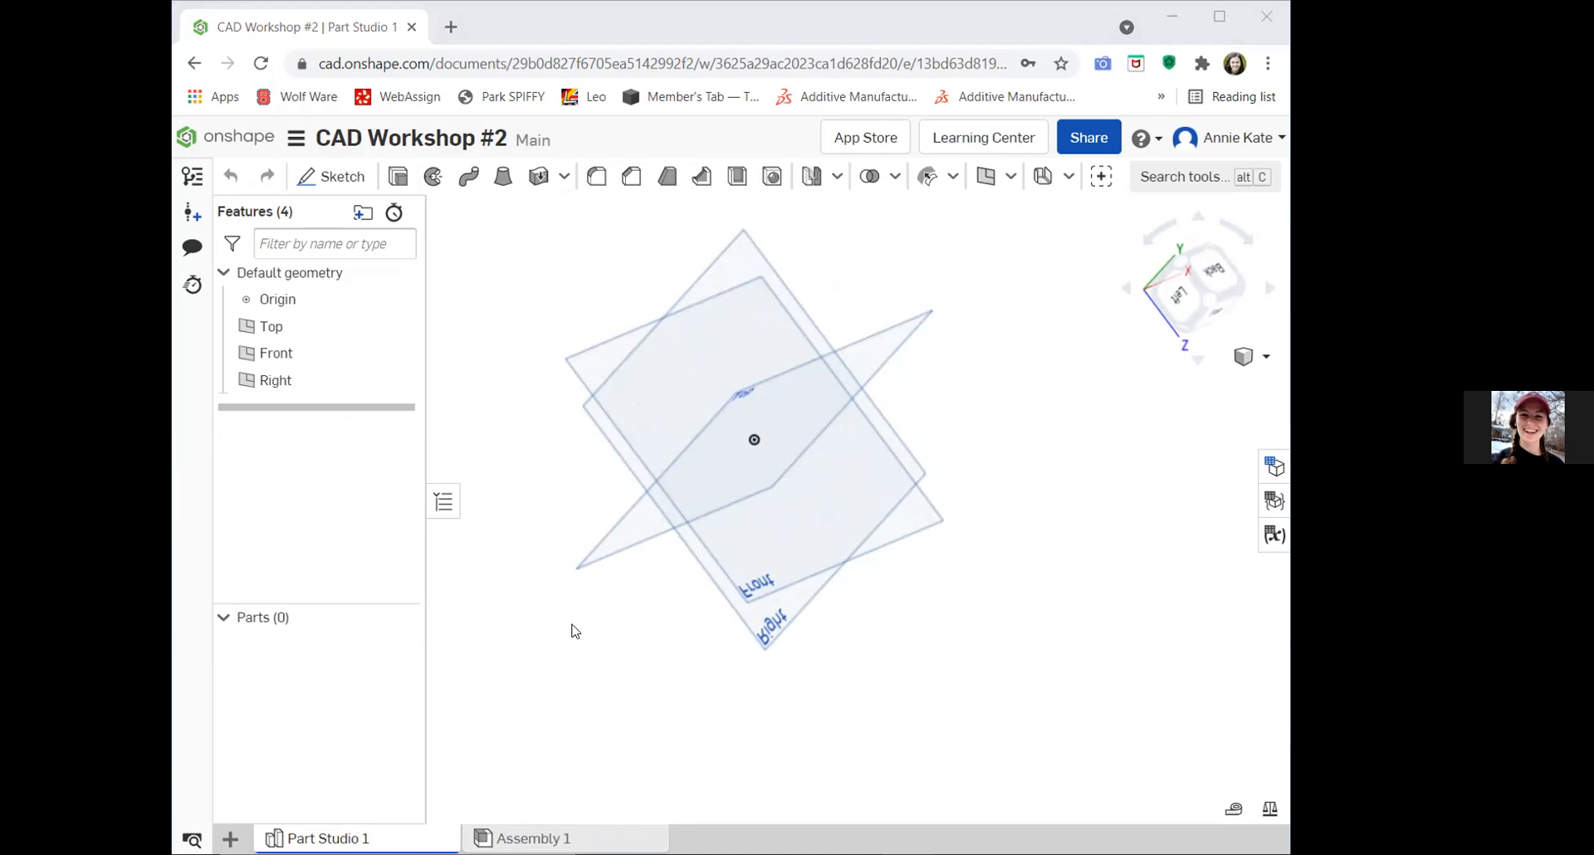
pyautogui.click(775, 760)
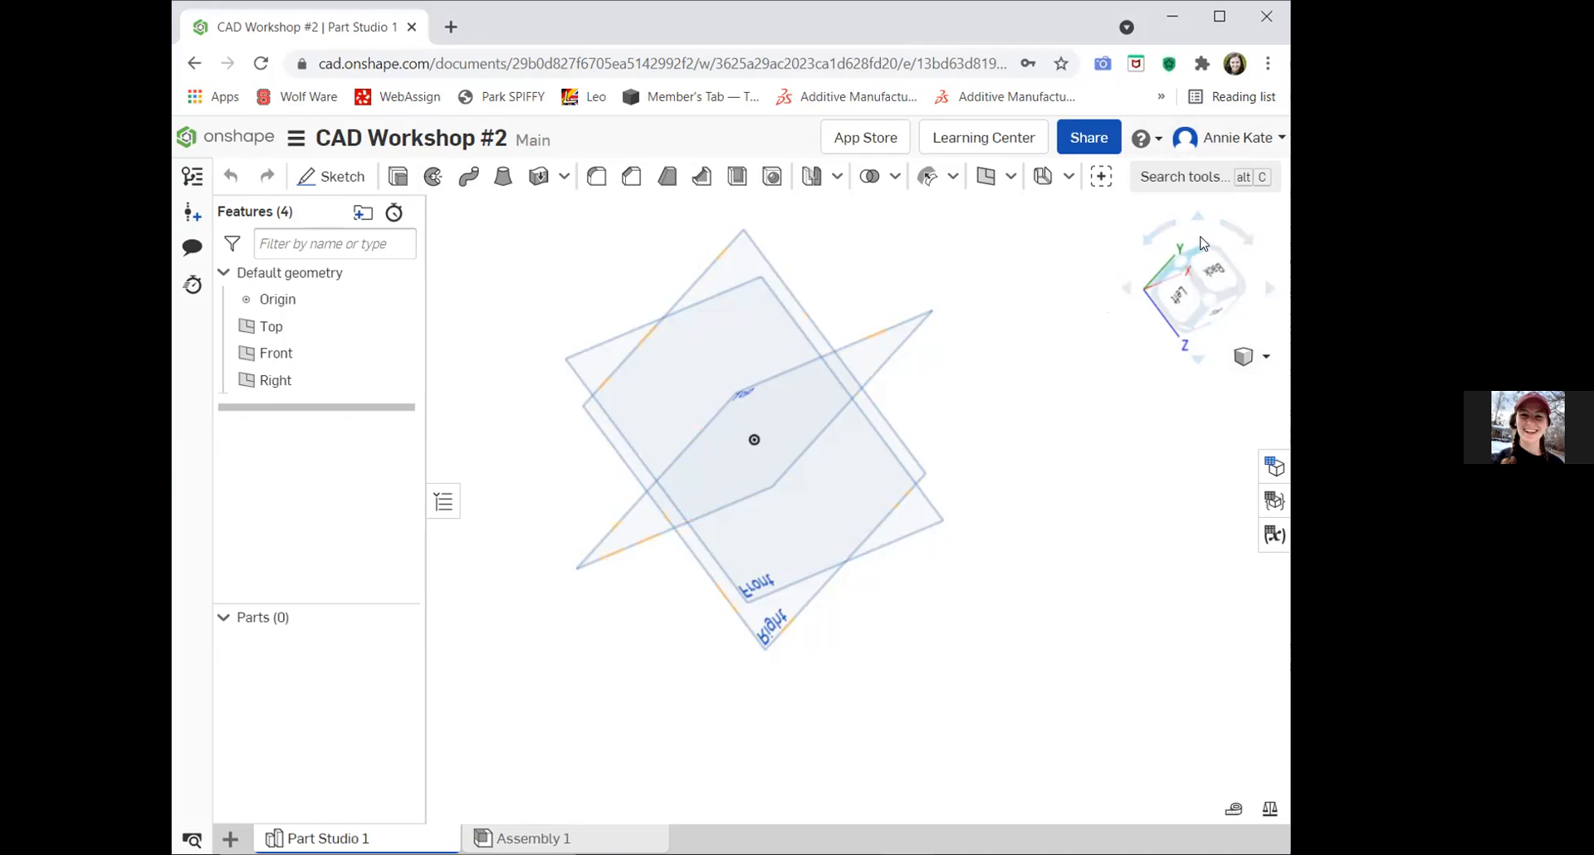
# Move the view cube to the graphics area's lower-left corner and inspect the planes from the Top, Bottom and corner views.
pyautogui.moveTo(1158, 237); pyautogui.dragTo(462, 736)
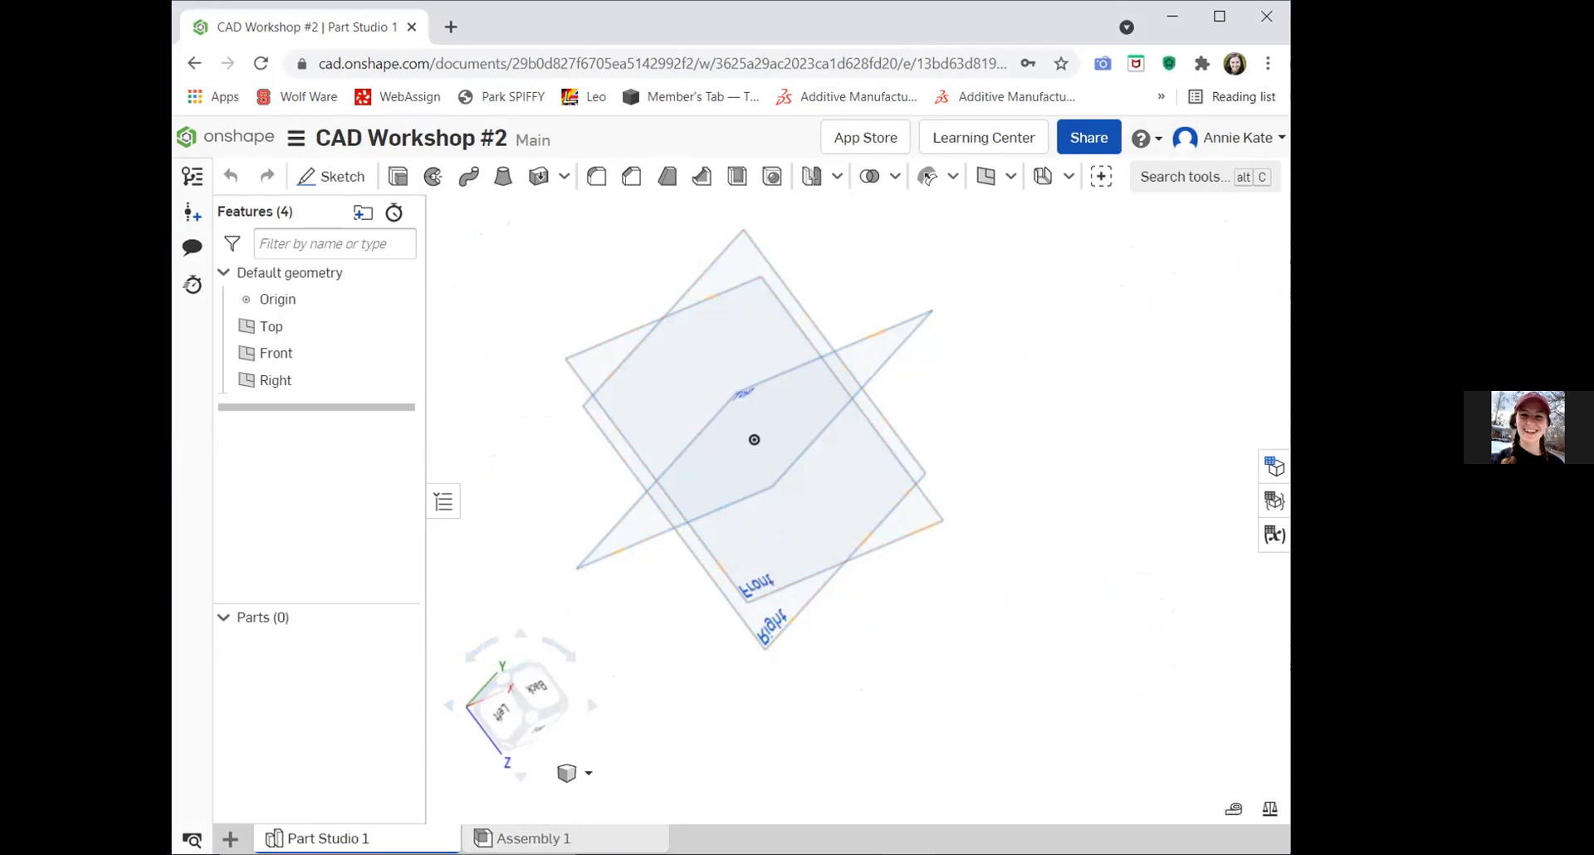
pyautogui.scroll(-2, 709, 798)
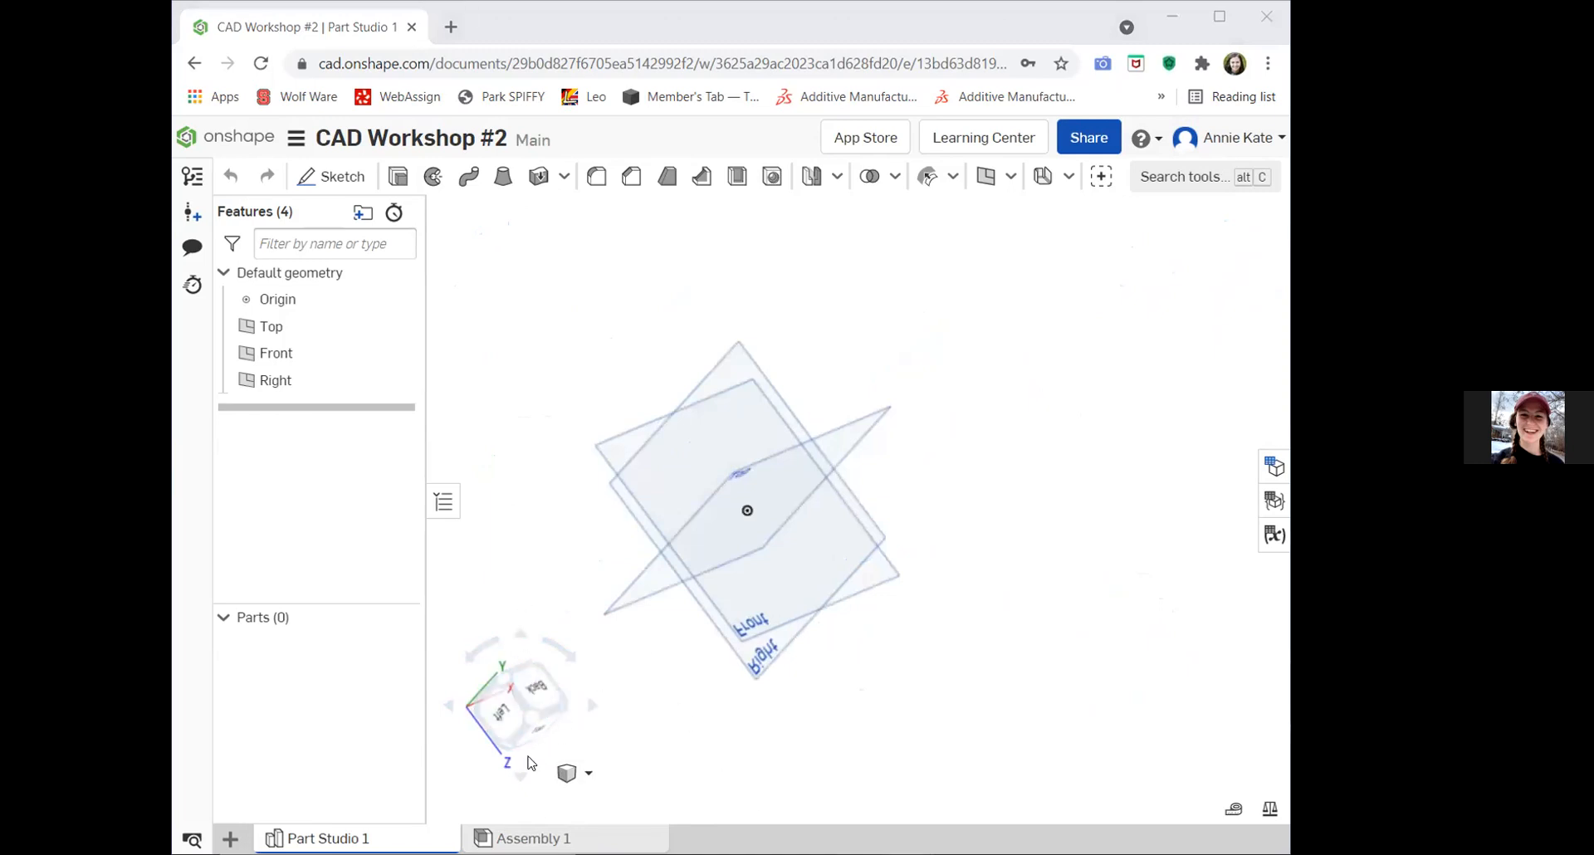
pyautogui.click(533, 736)
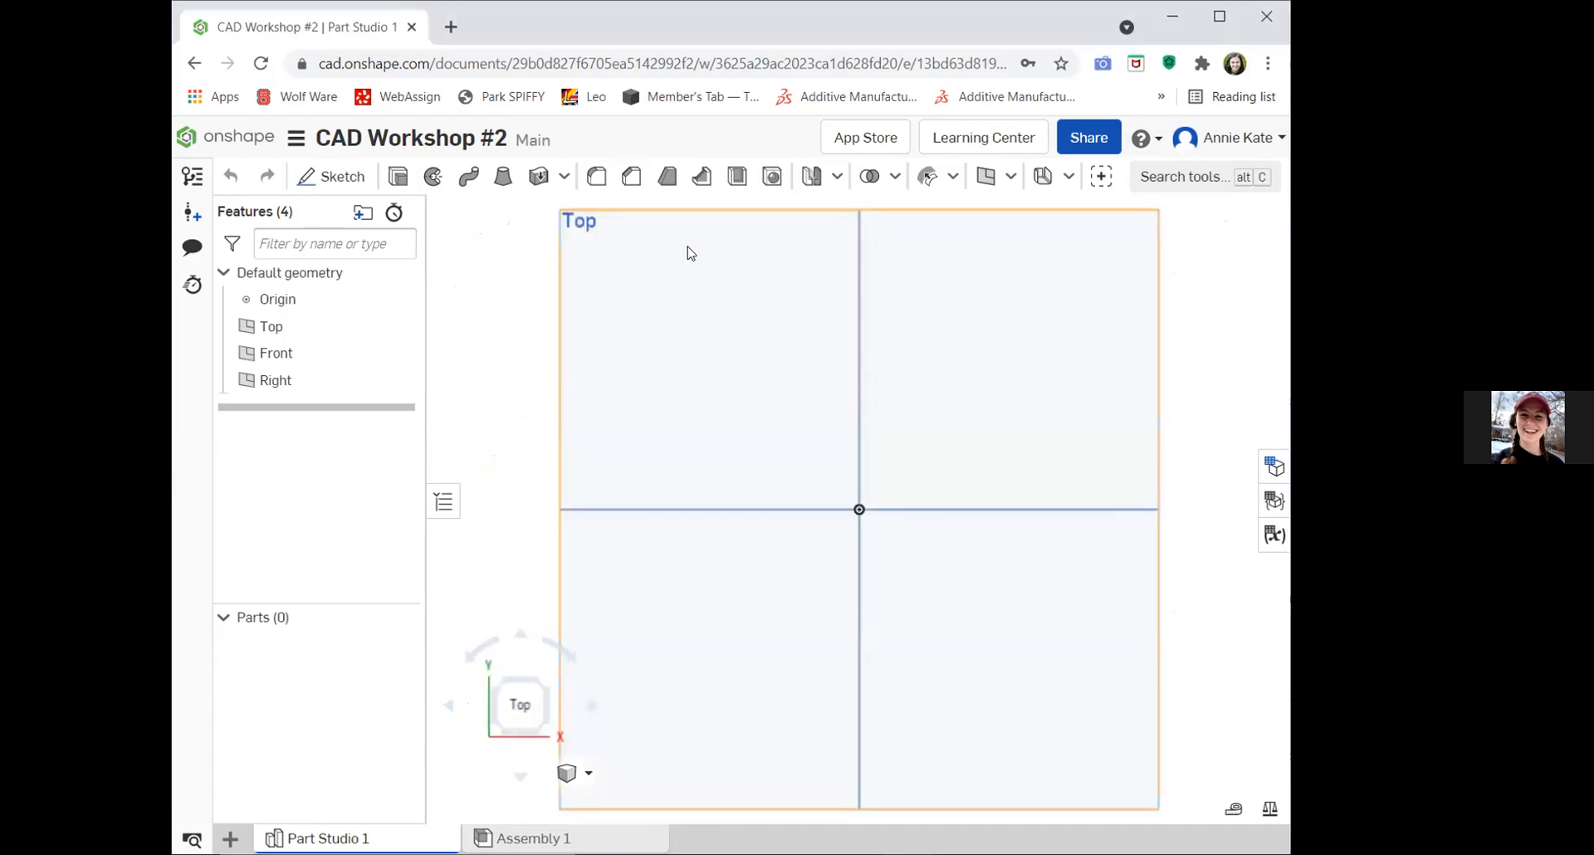
pyautogui.click(544, 684)
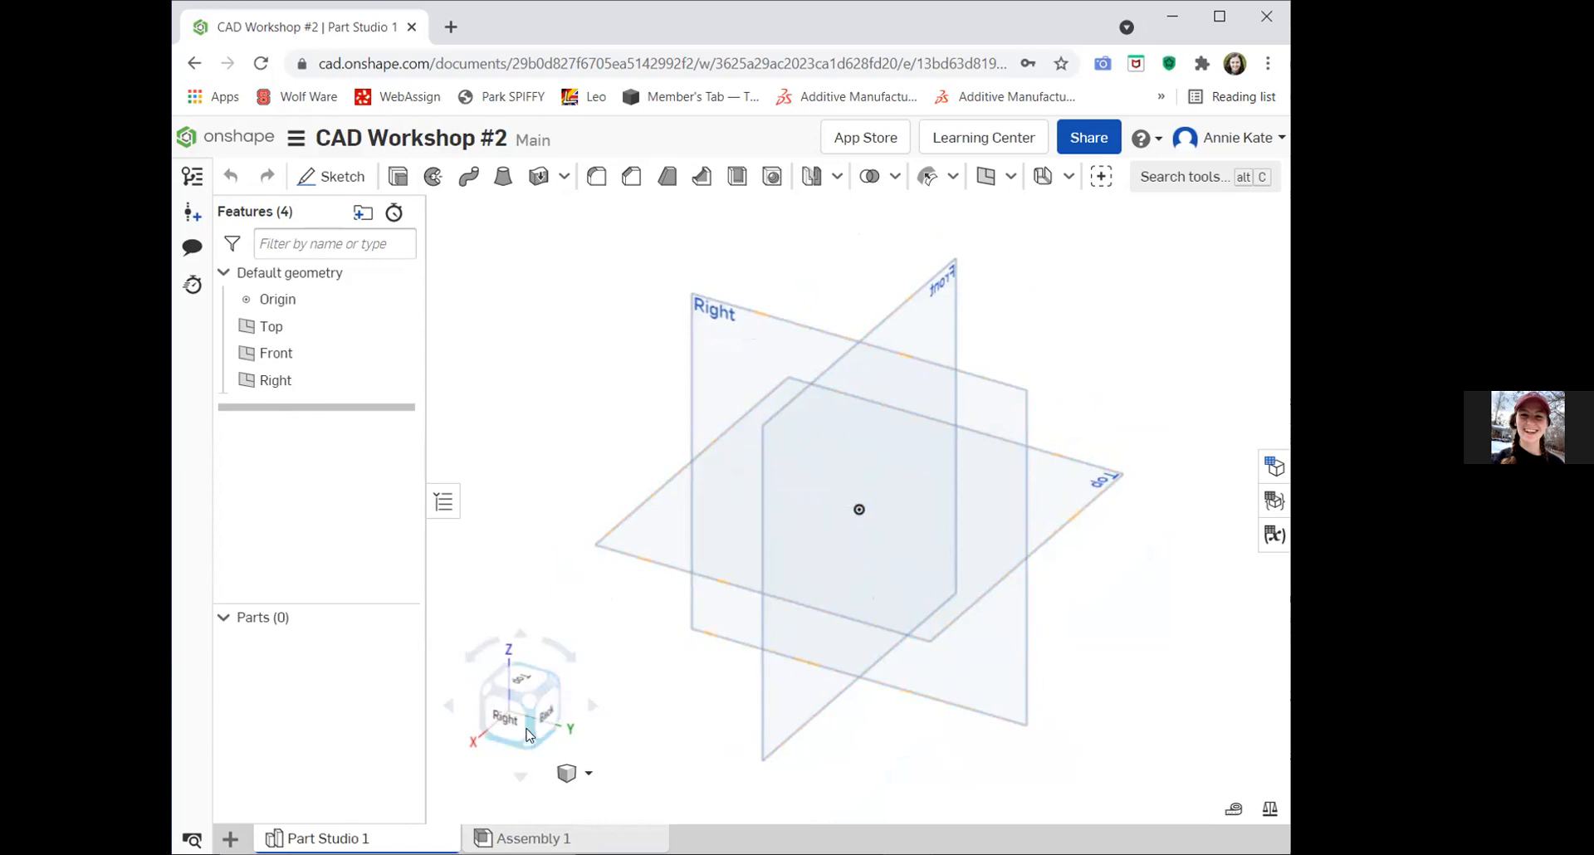
pyautogui.click(528, 739)
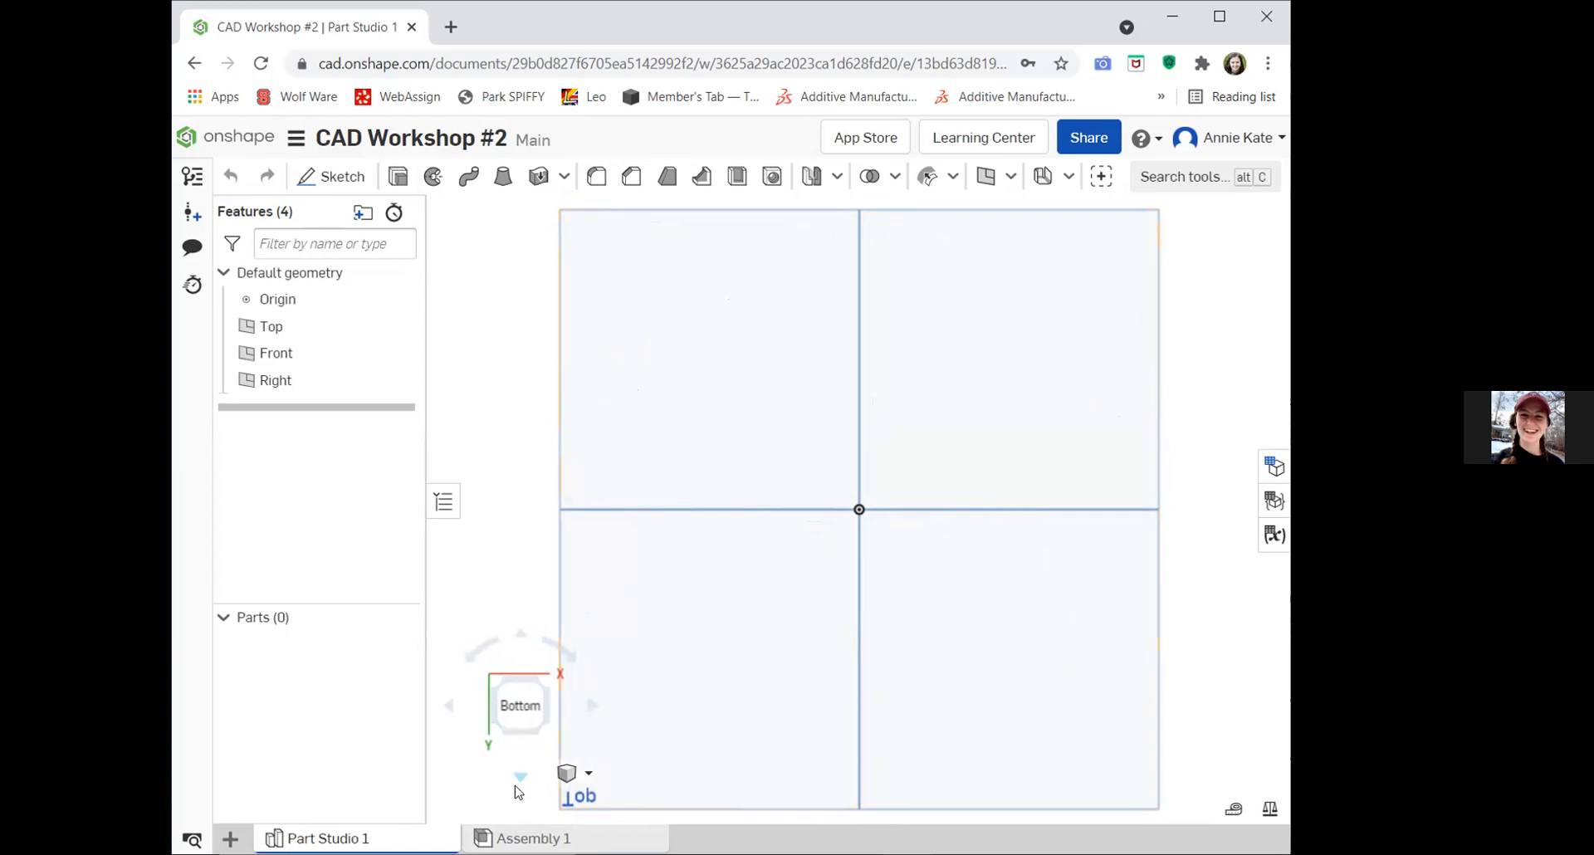
pyautogui.click(548, 737)
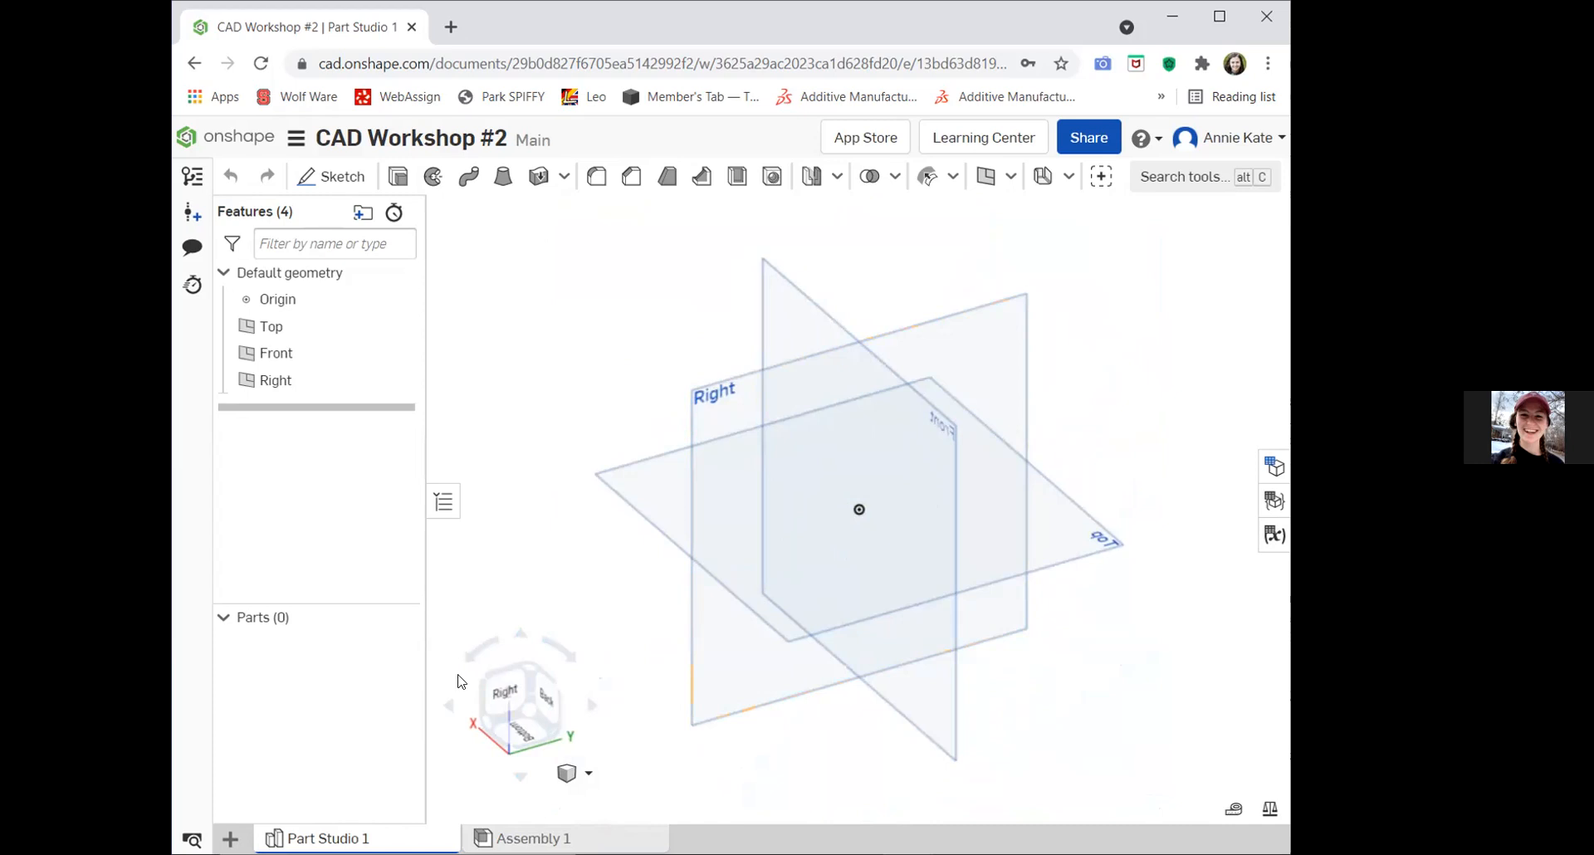
# Roll the view of the planes counterclockwise and back clockwise in small increments.
pyautogui.click(473, 652)
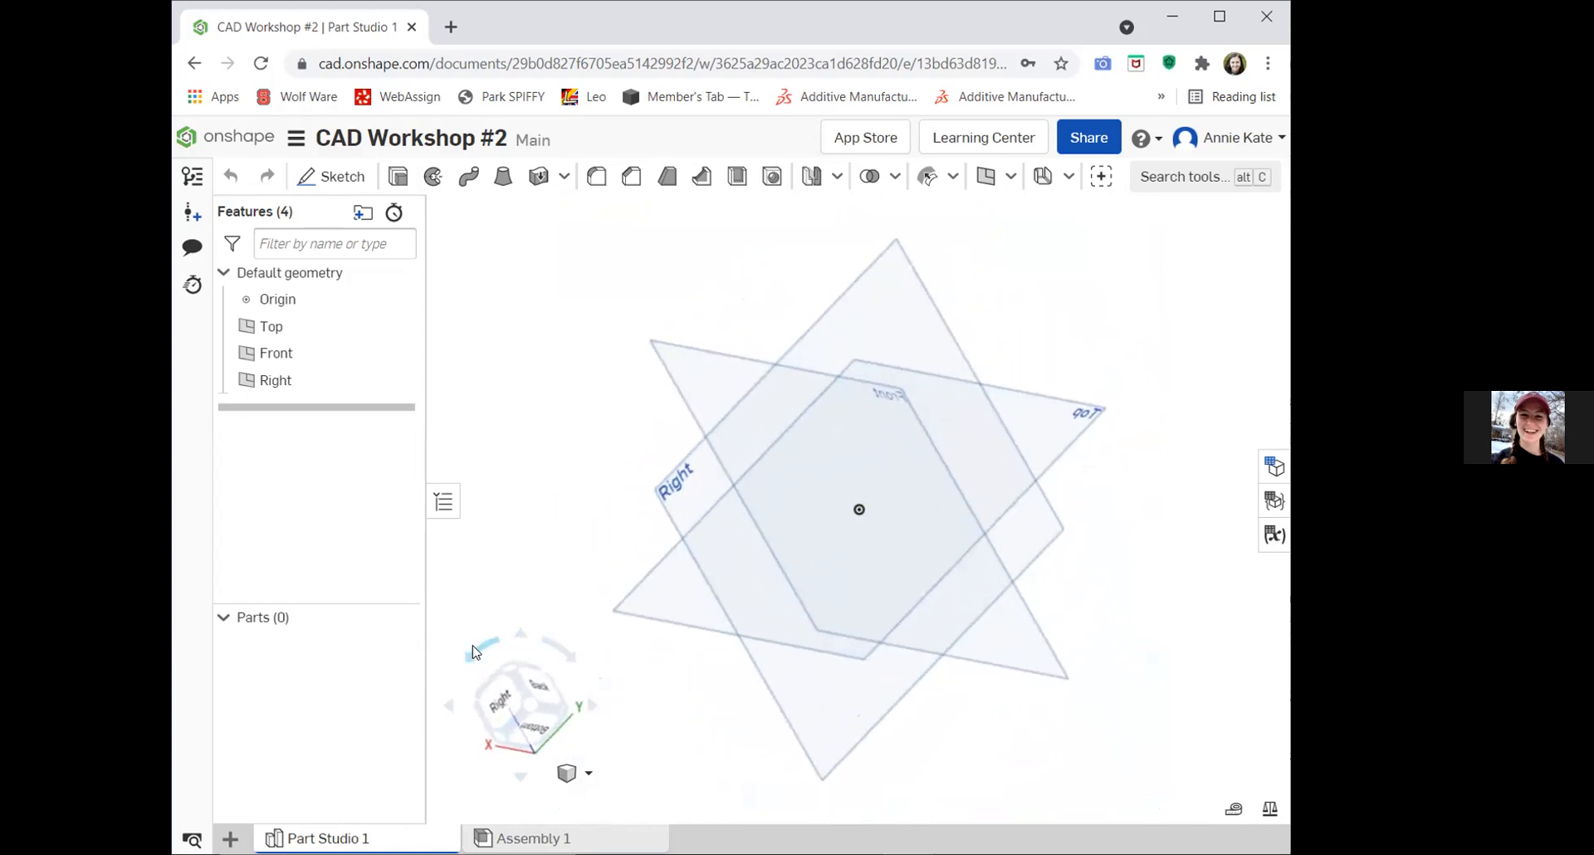
pyautogui.click(474, 653)
pyautogui.click(474, 652)
pyautogui.click(474, 653)
pyautogui.click(474, 652)
pyautogui.click(474, 652)
pyautogui.click(474, 653)
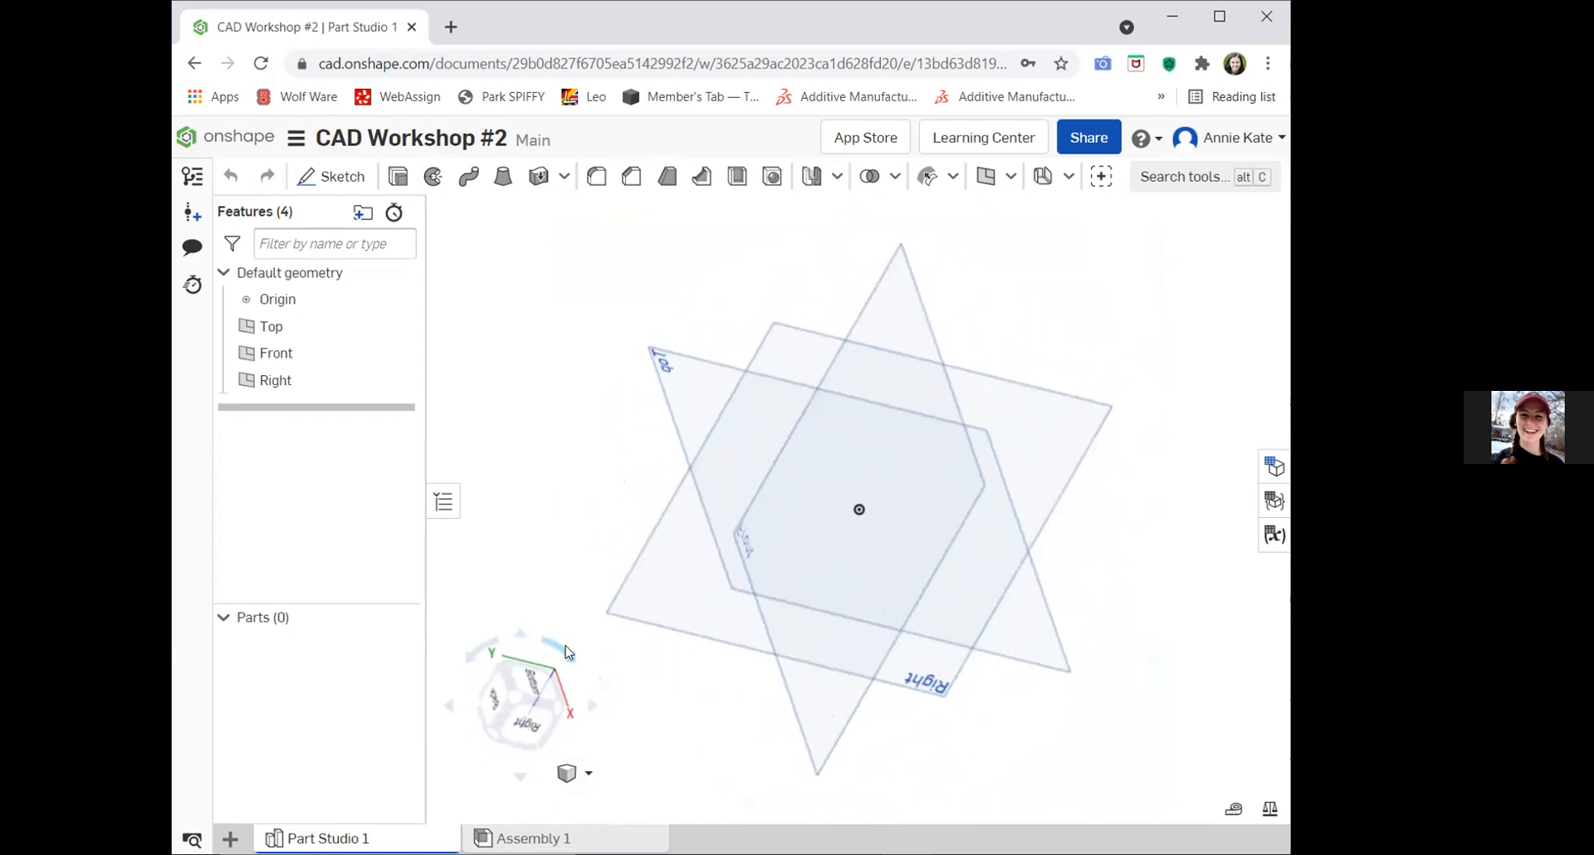
pyautogui.click(567, 653)
pyautogui.click(568, 652)
pyautogui.click(568, 652)
pyautogui.click(568, 652)
pyautogui.click(568, 652)
pyautogui.click(567, 652)
pyautogui.click(569, 654)
pyautogui.click(568, 654)
pyautogui.click(568, 654)
pyautogui.click(568, 654)
pyautogui.click(569, 654)
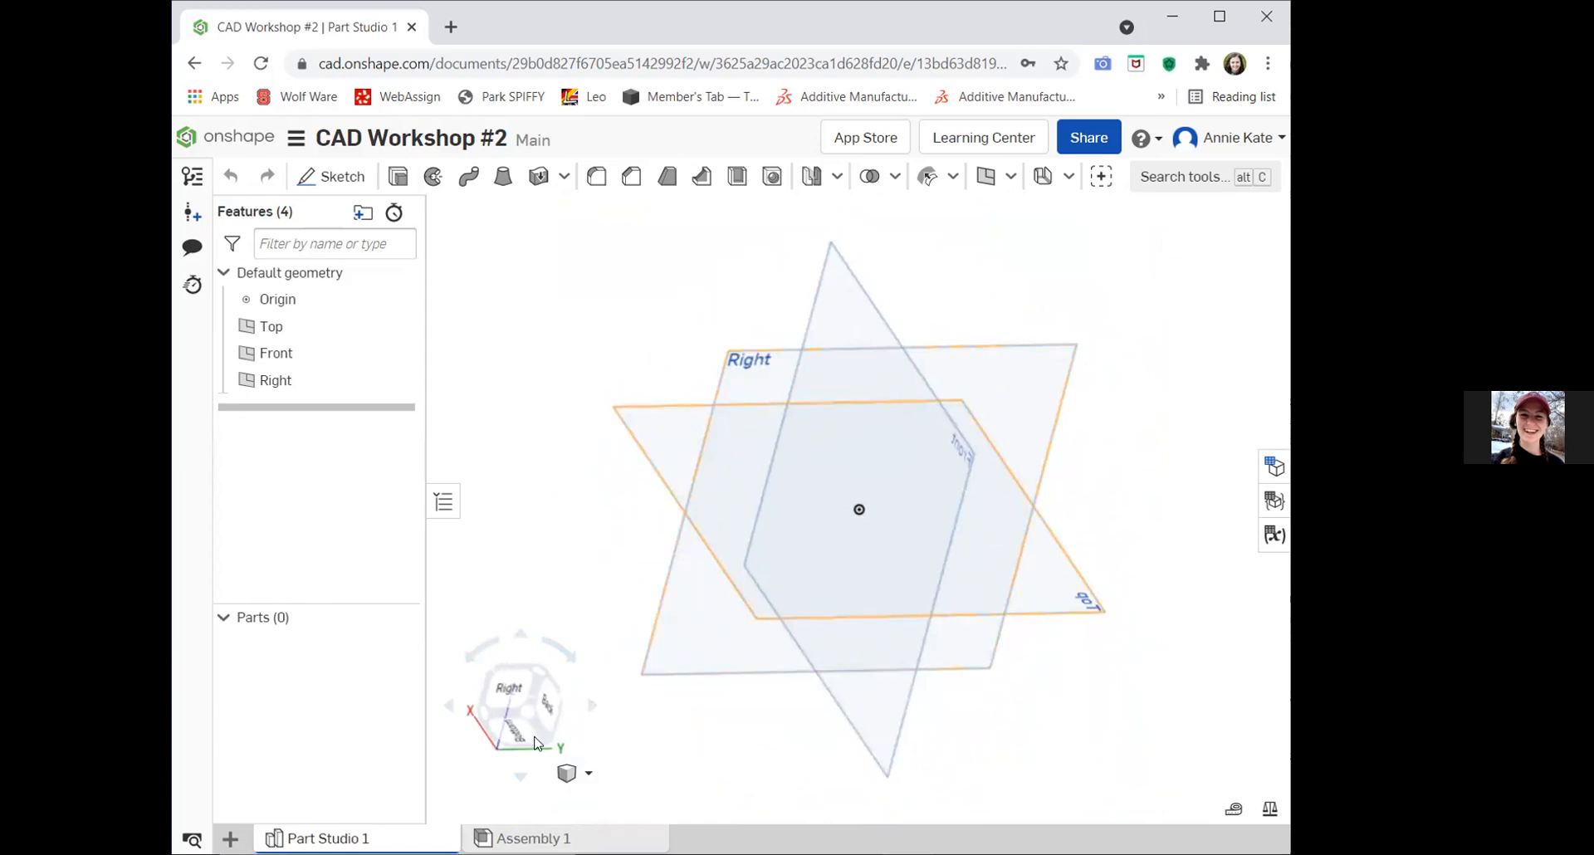
# Turn the view sideways until the Front plane faces forward, and tilt it up and down.
pyautogui.click(595, 709)
pyautogui.click(594, 709)
pyautogui.click(594, 709)
pyautogui.click(594, 709)
pyautogui.click(594, 709)
pyautogui.click(594, 709)
pyautogui.click(594, 709)
pyautogui.click(594, 709)
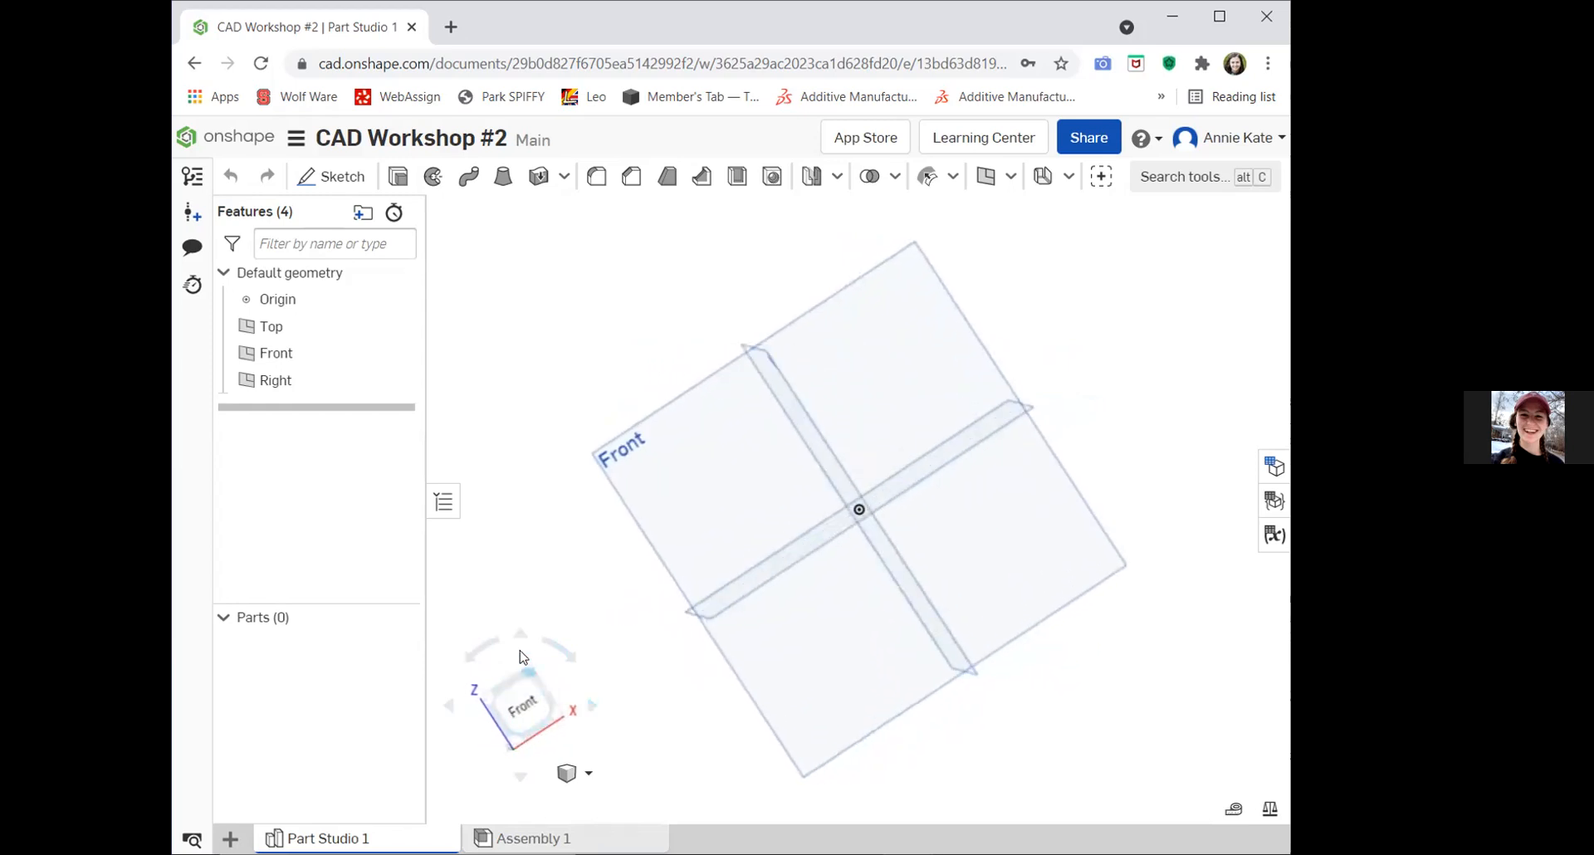
pyautogui.click(522, 636)
pyautogui.click(522, 636)
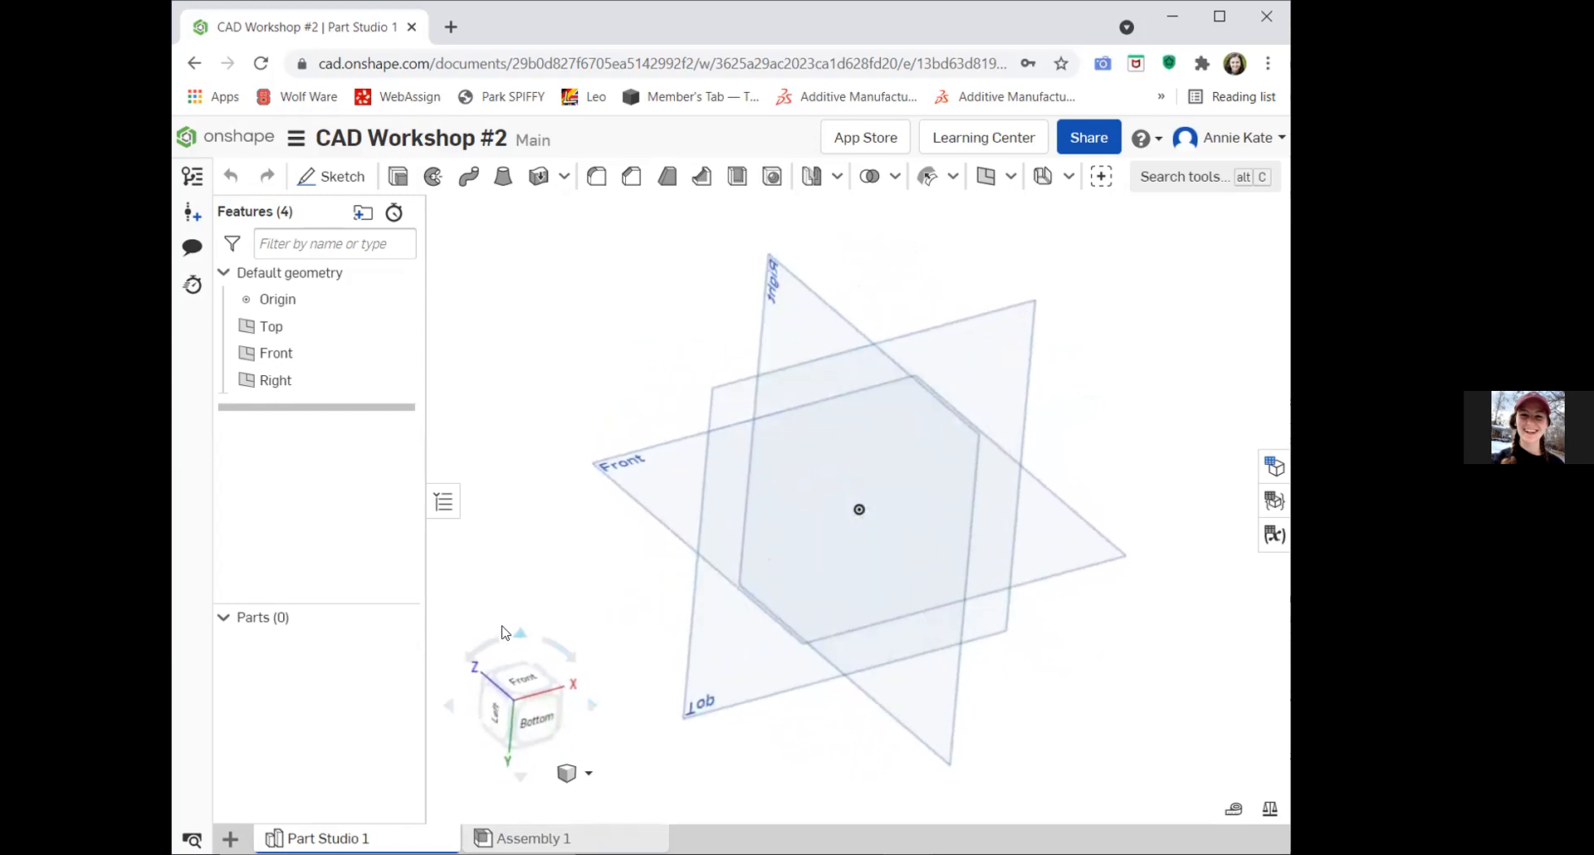
pyautogui.click(521, 779)
pyautogui.click(520, 778)
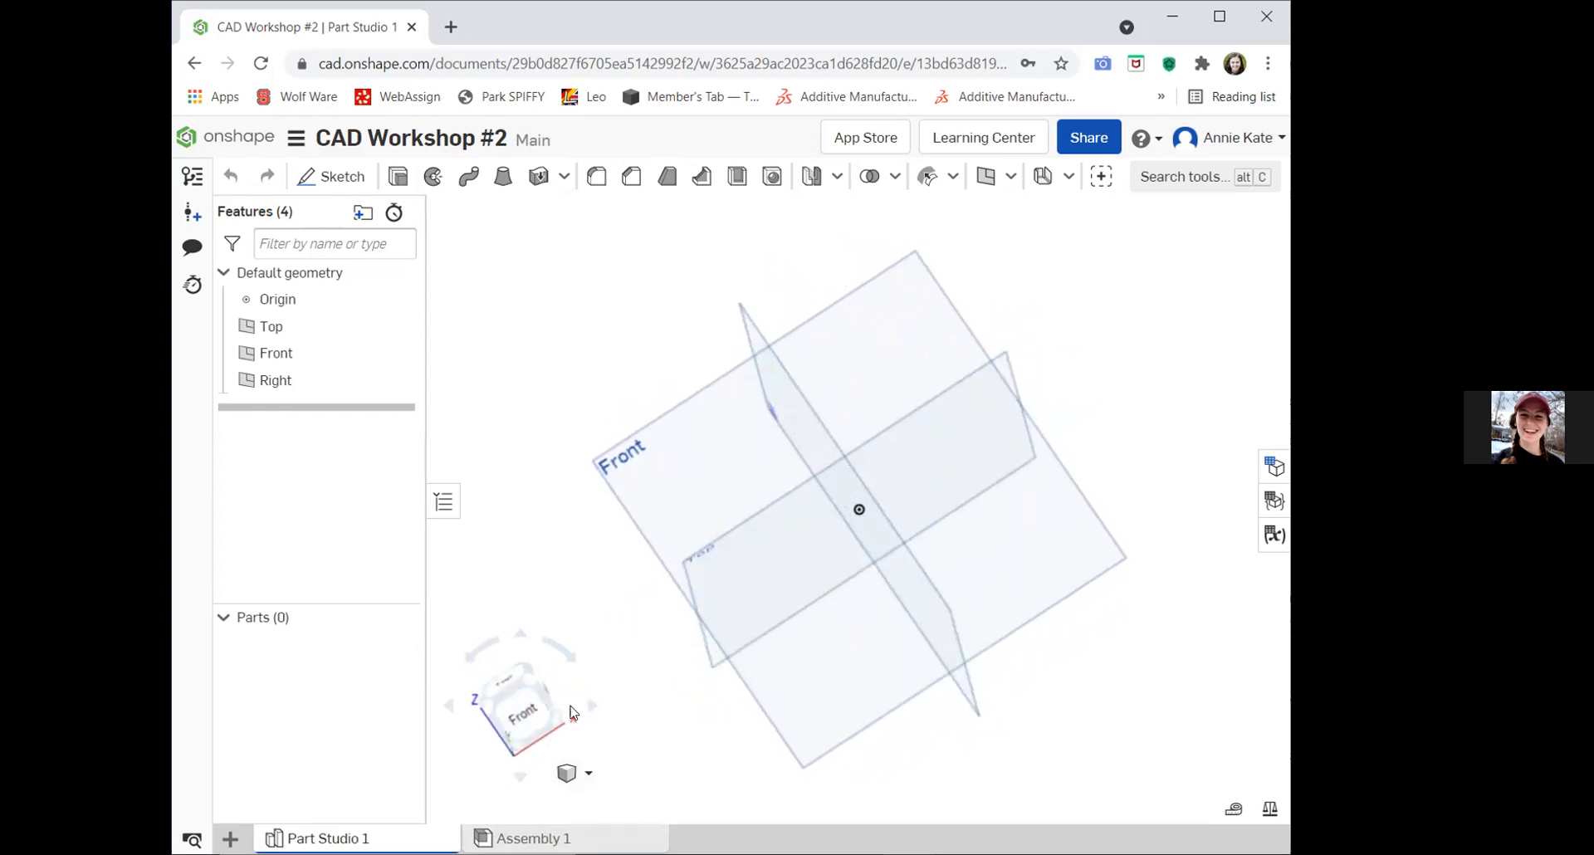
# Move the view cube back to the graphics area's upper-right corner and set the planes to the Trimetric view.
pyautogui.moveTo(498, 656); pyautogui.dragTo(1213, 171)
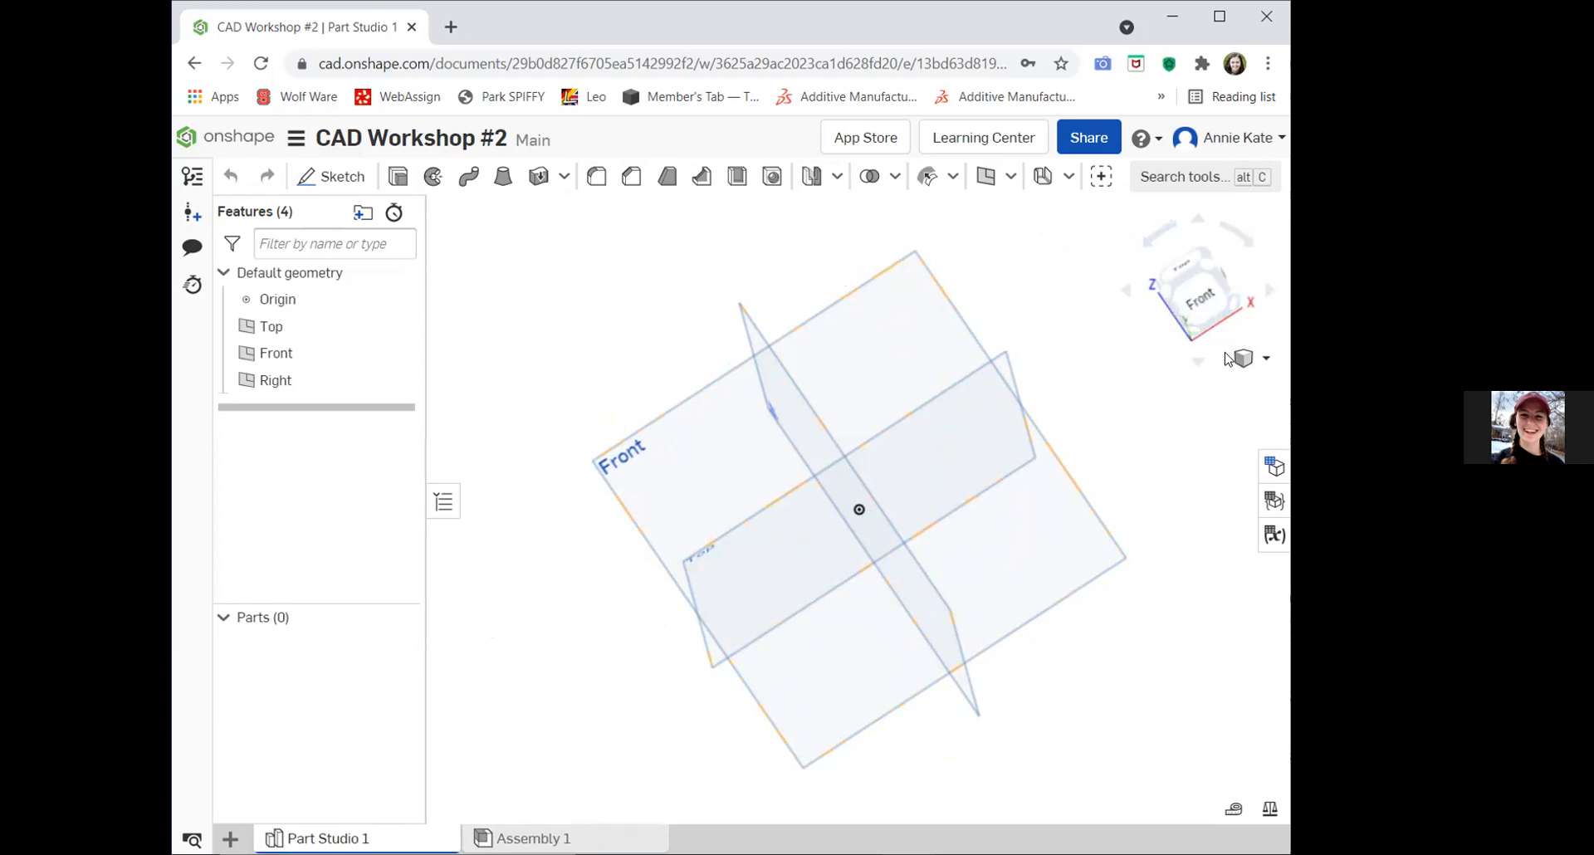
pyautogui.click(1265, 360)
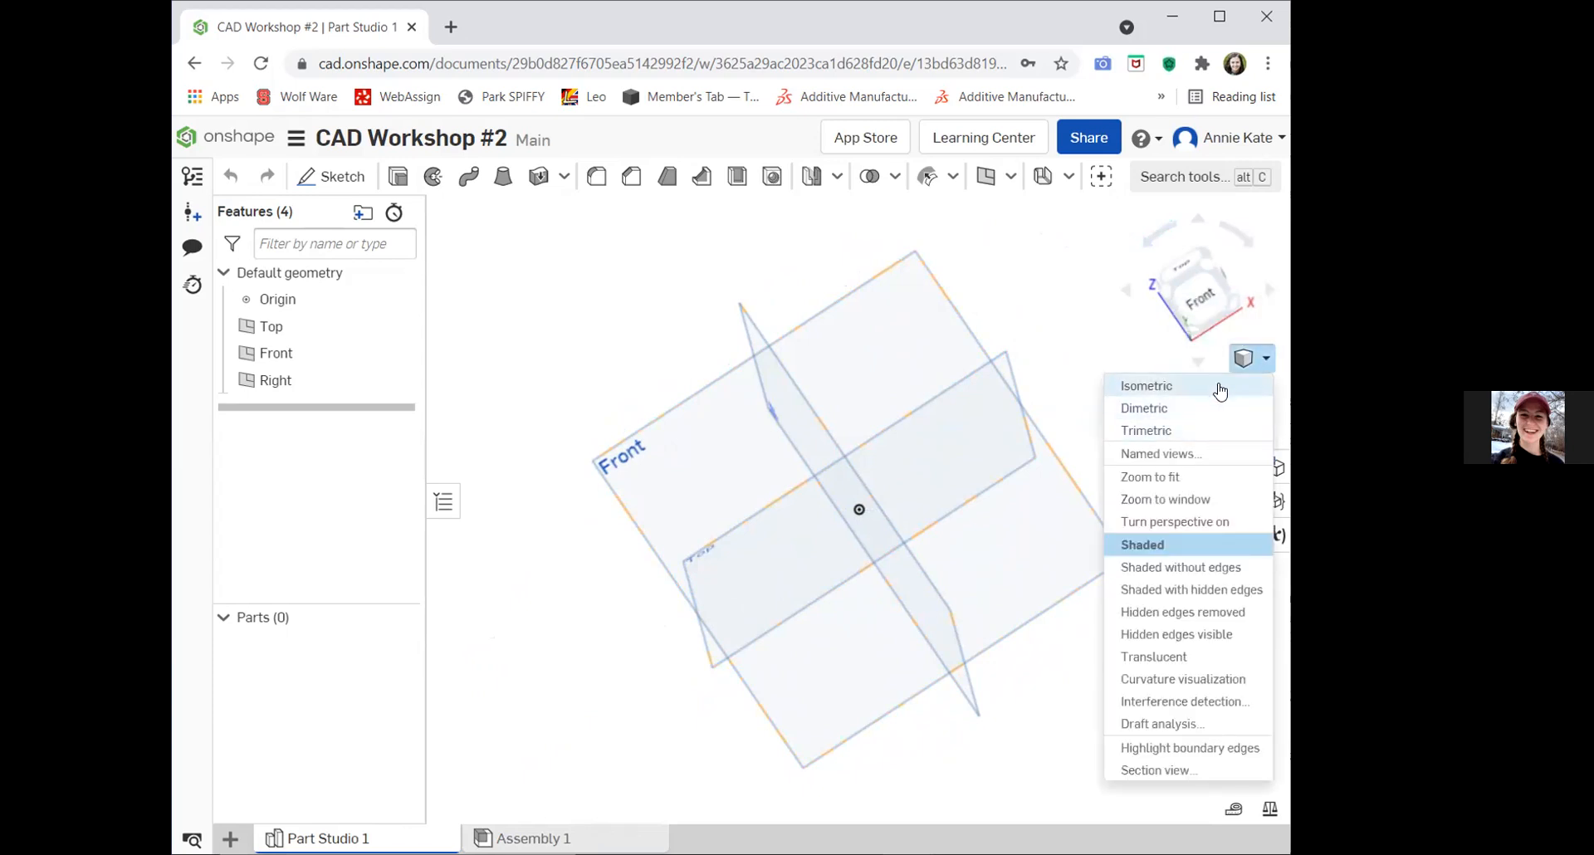
pyautogui.click(1208, 427)
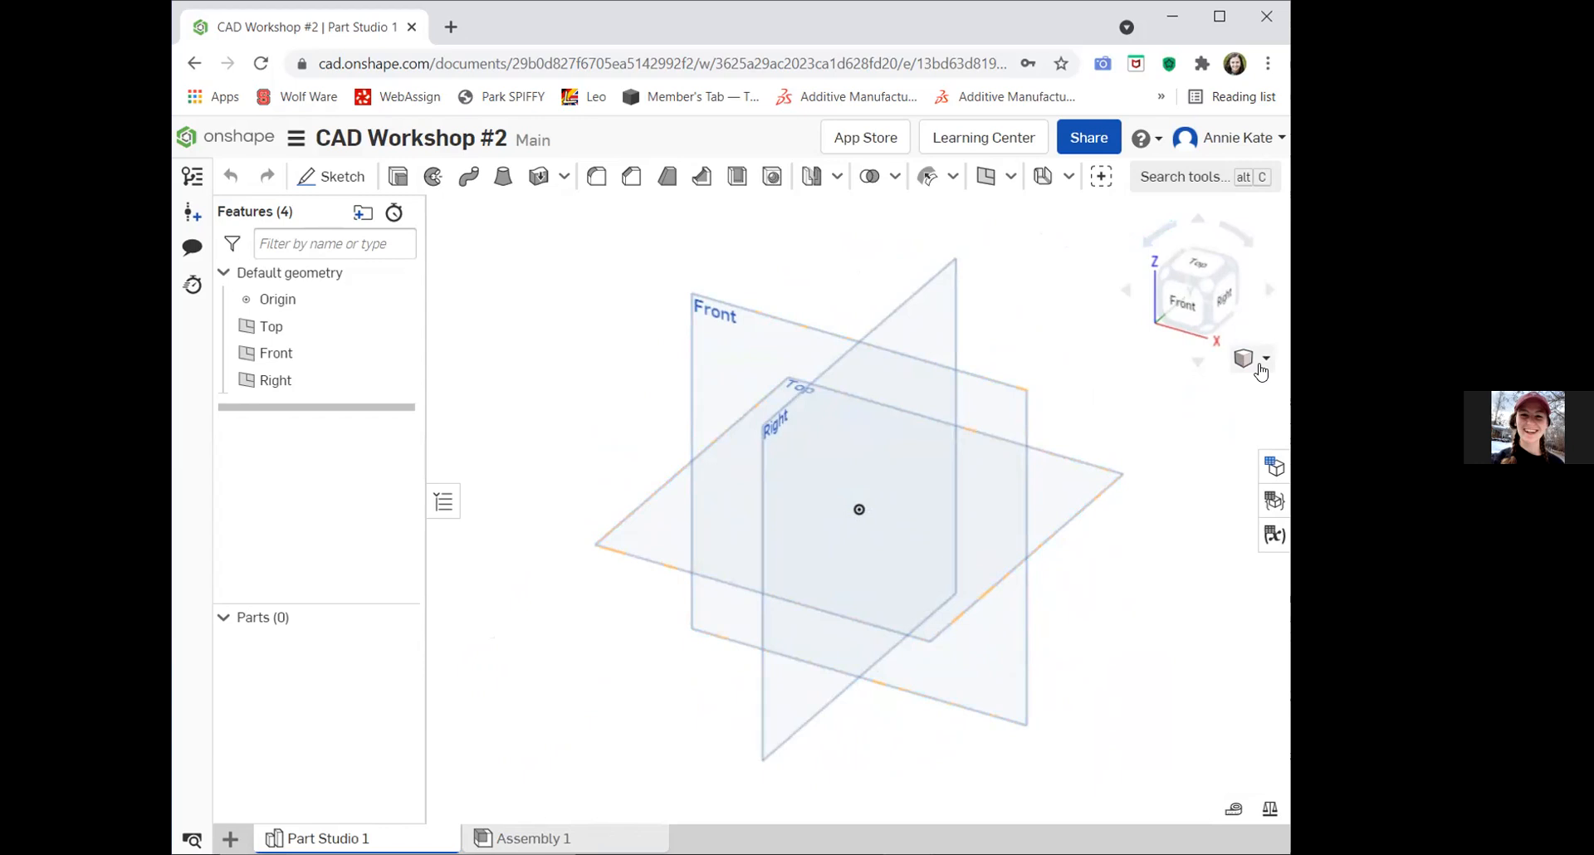
# Switch the view of the planes to Isometric and return it to Trimetric to compare the two orientations.
pyautogui.click(1260, 372)
pyautogui.click(1196, 385)
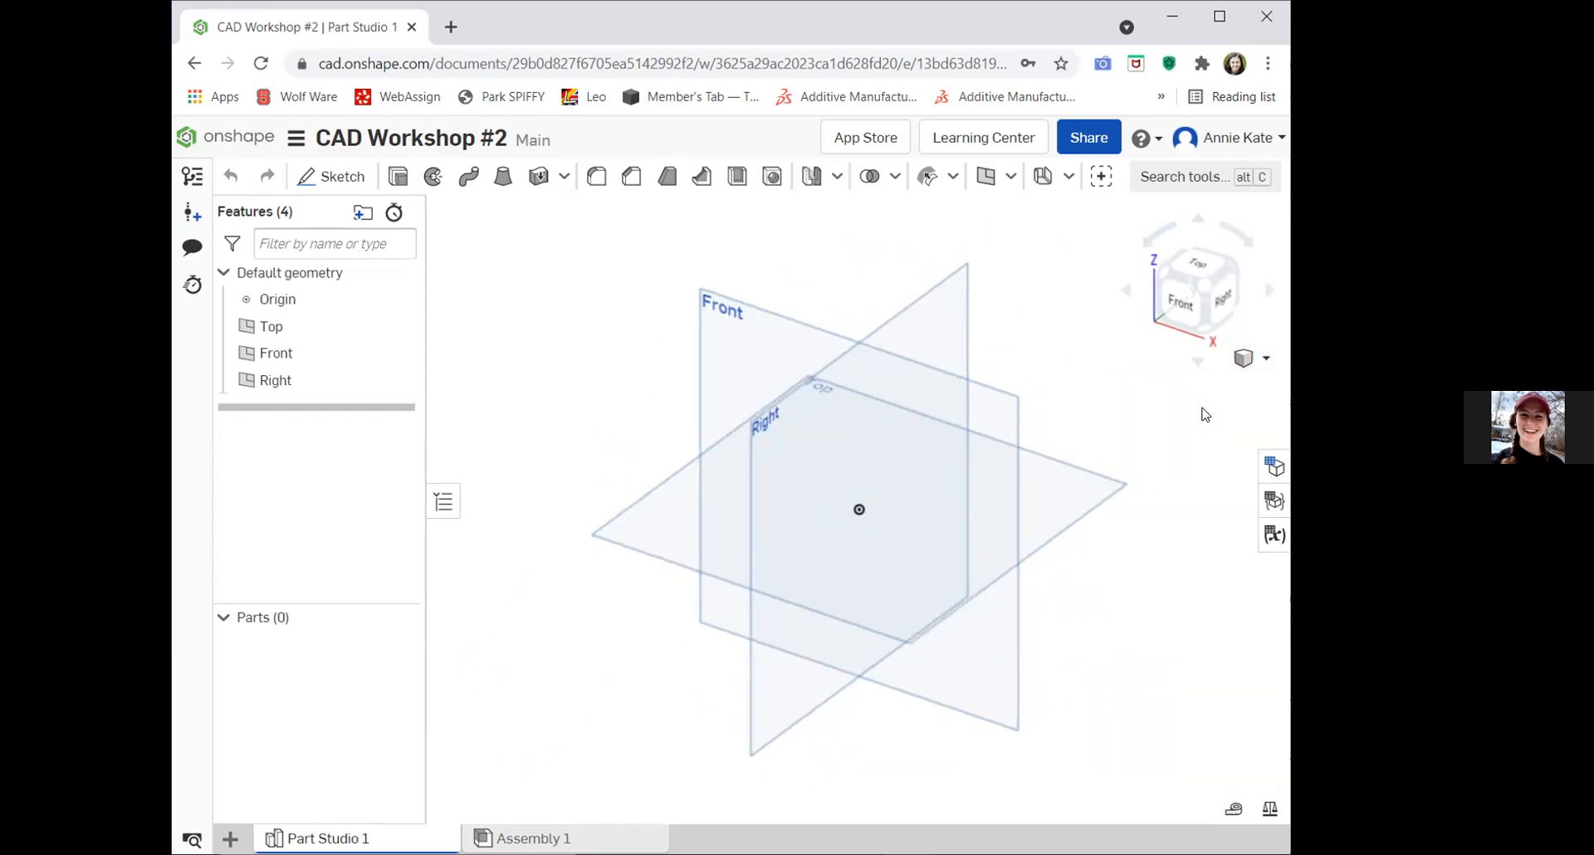
pyautogui.click(1255, 369)
pyautogui.click(1263, 378)
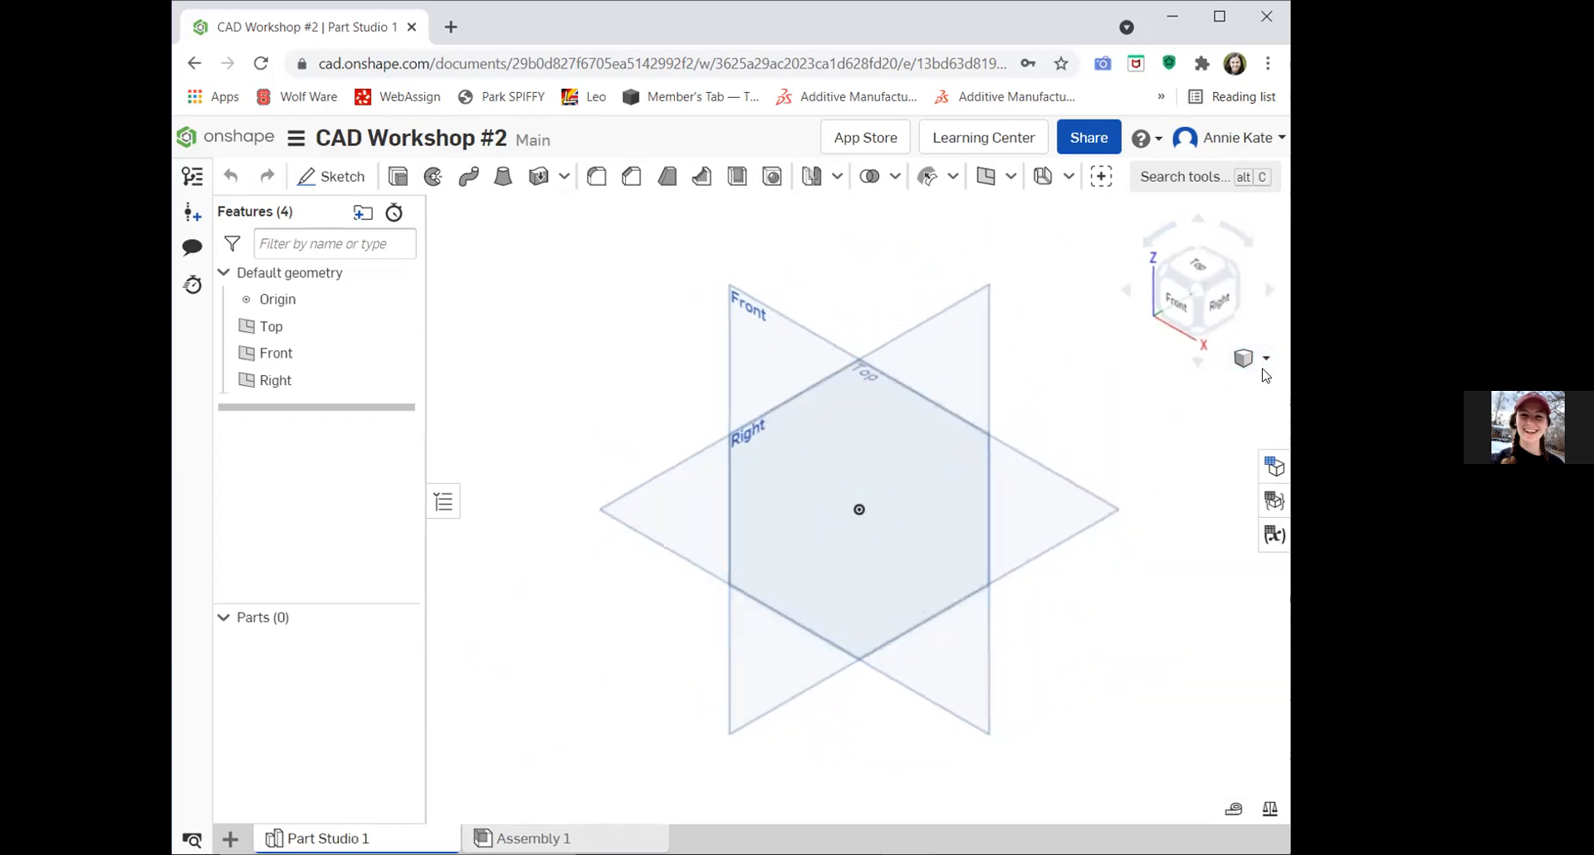
pyautogui.click(1262, 370)
pyautogui.click(1224, 430)
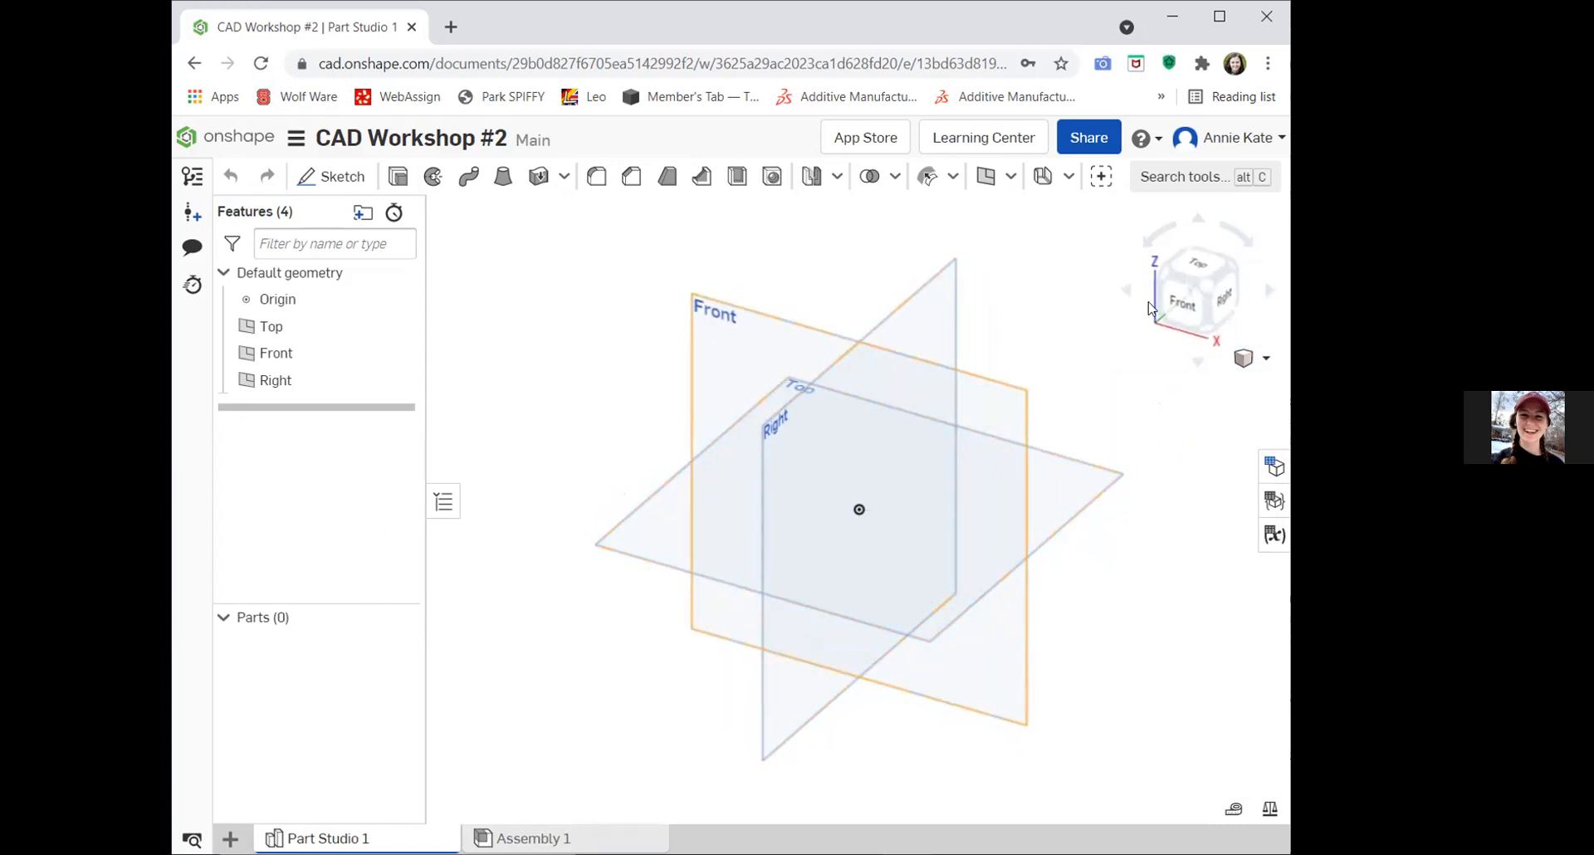
# Zoom to a window drawn beside the origin, and restore the whole view with Zoom to fit.
pyautogui.click(1262, 358)
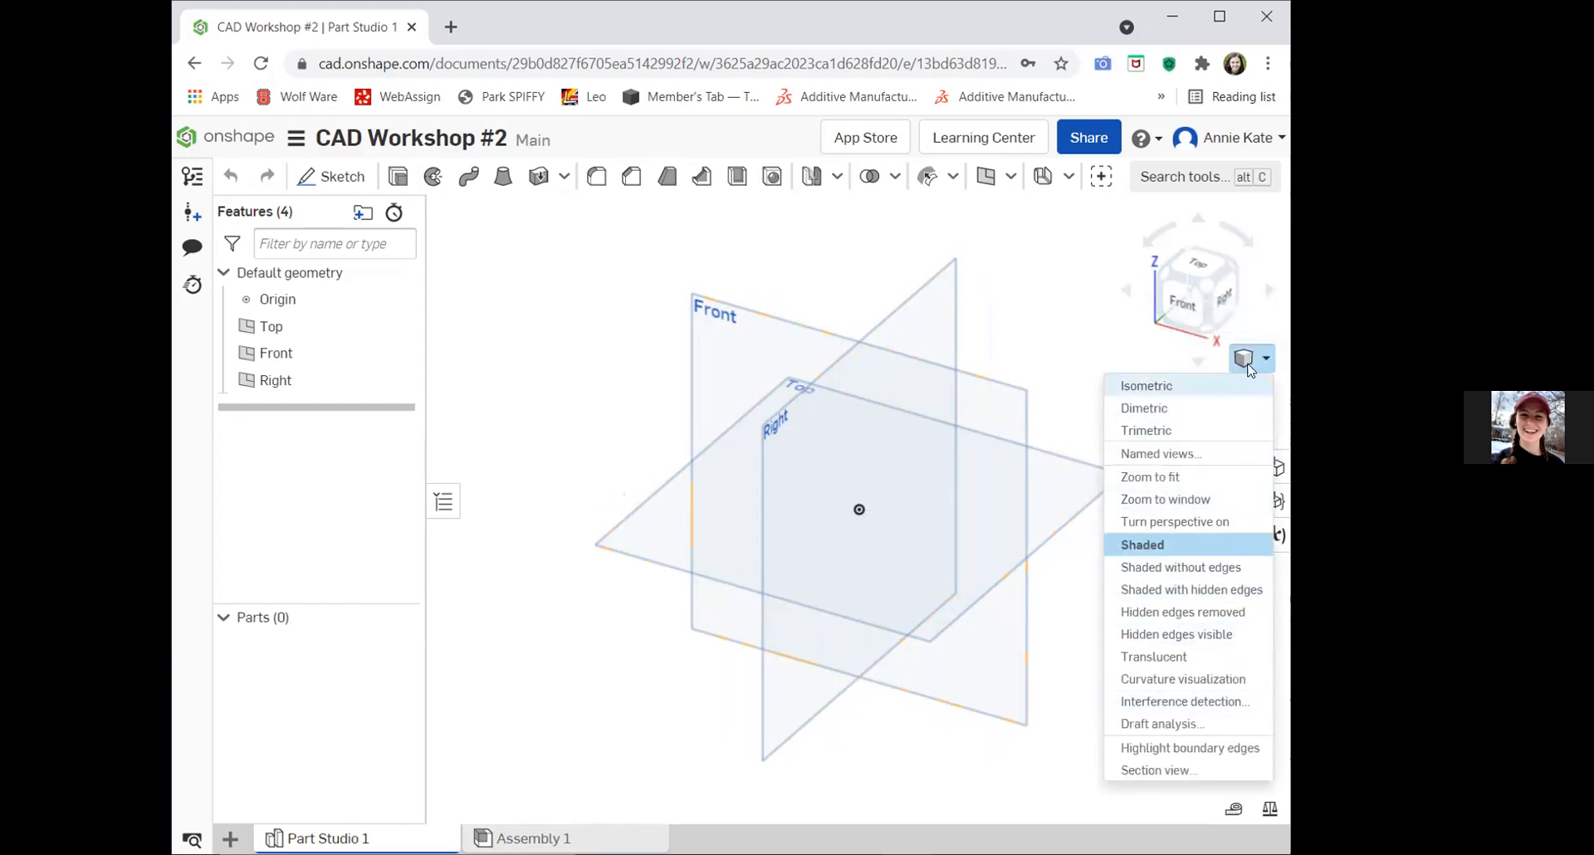
pyautogui.click(1219, 500)
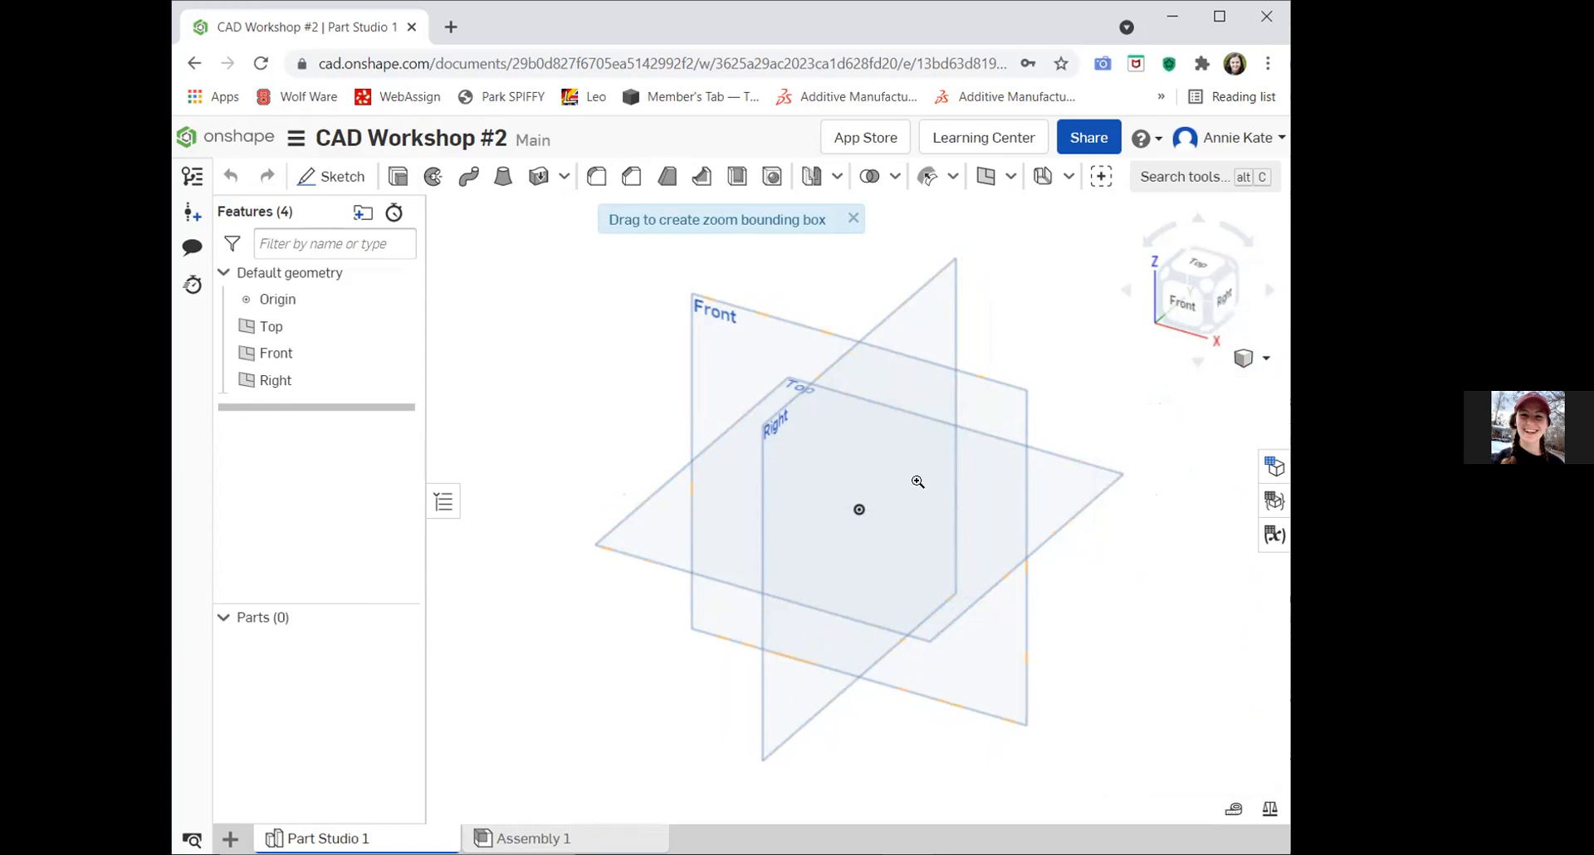
pyautogui.moveTo(917, 482); pyautogui.dragTo(1033, 578)
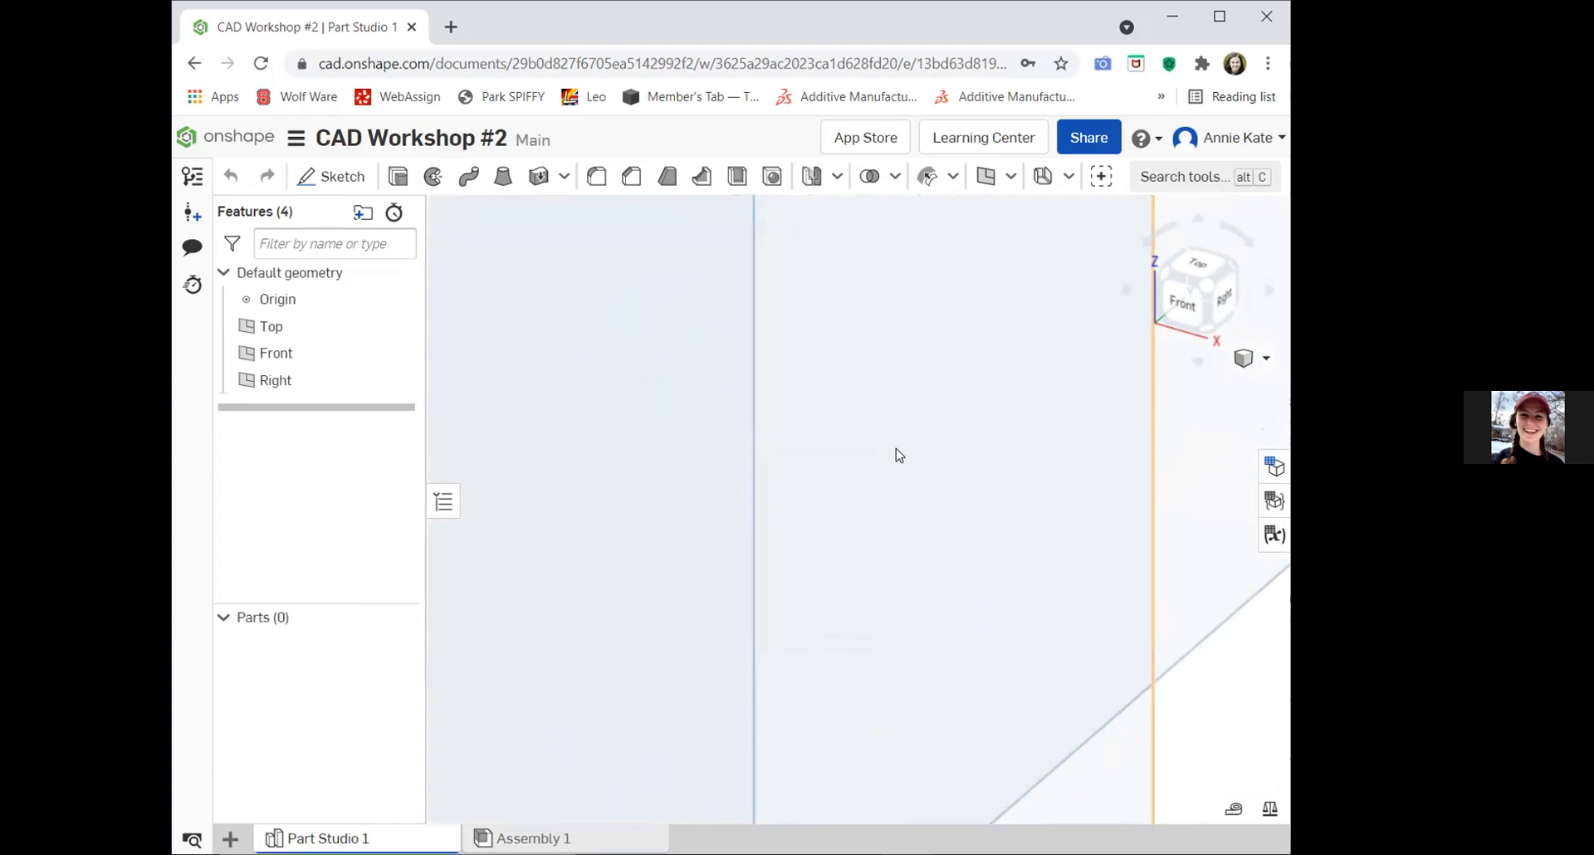
pyautogui.click(1264, 359)
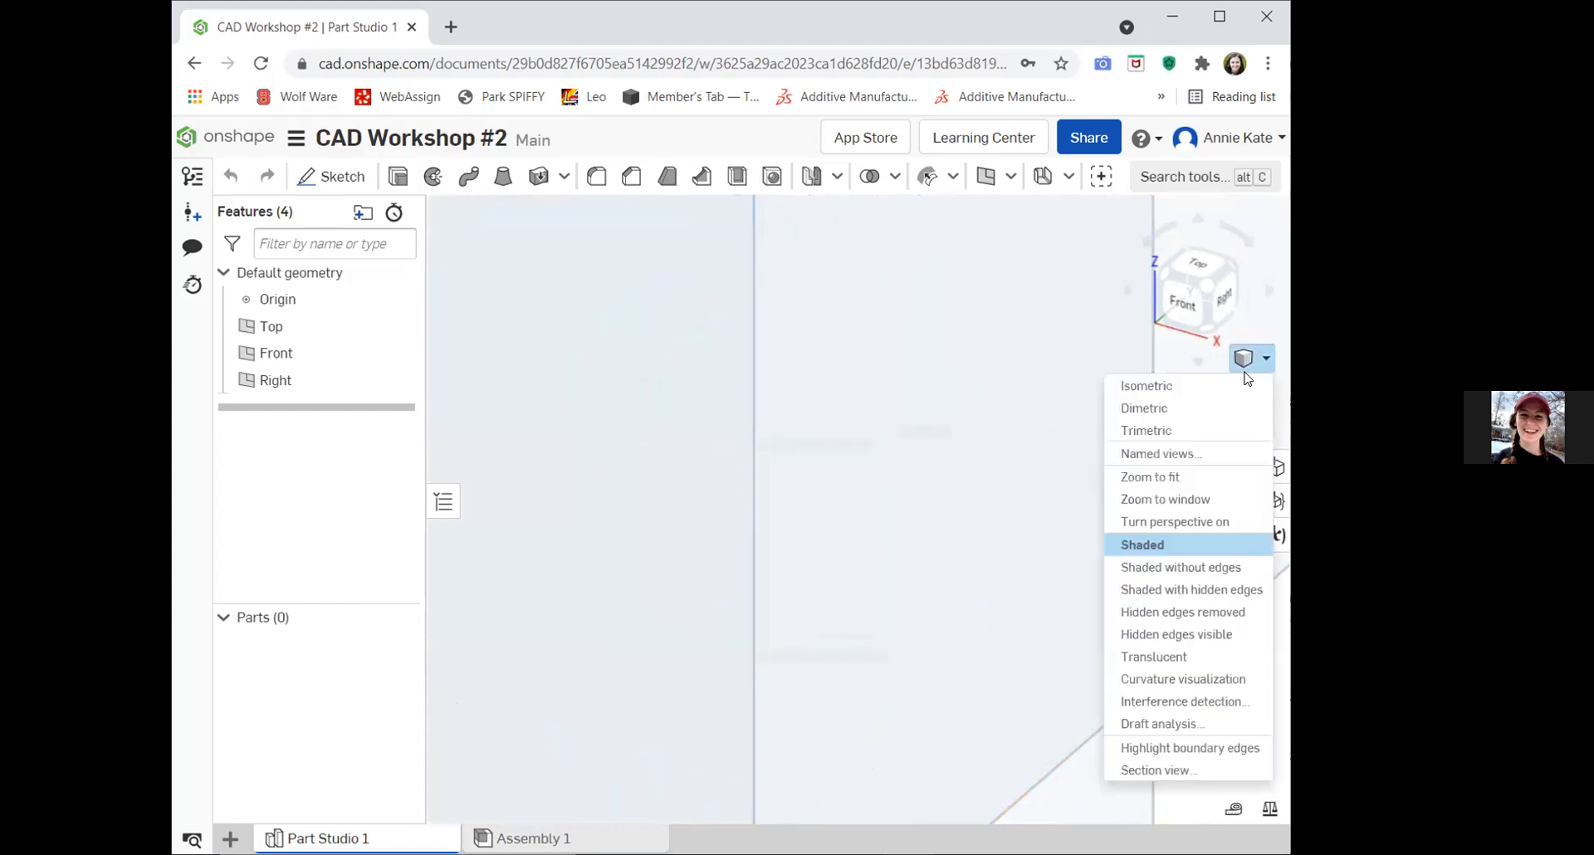
pyautogui.click(1180, 477)
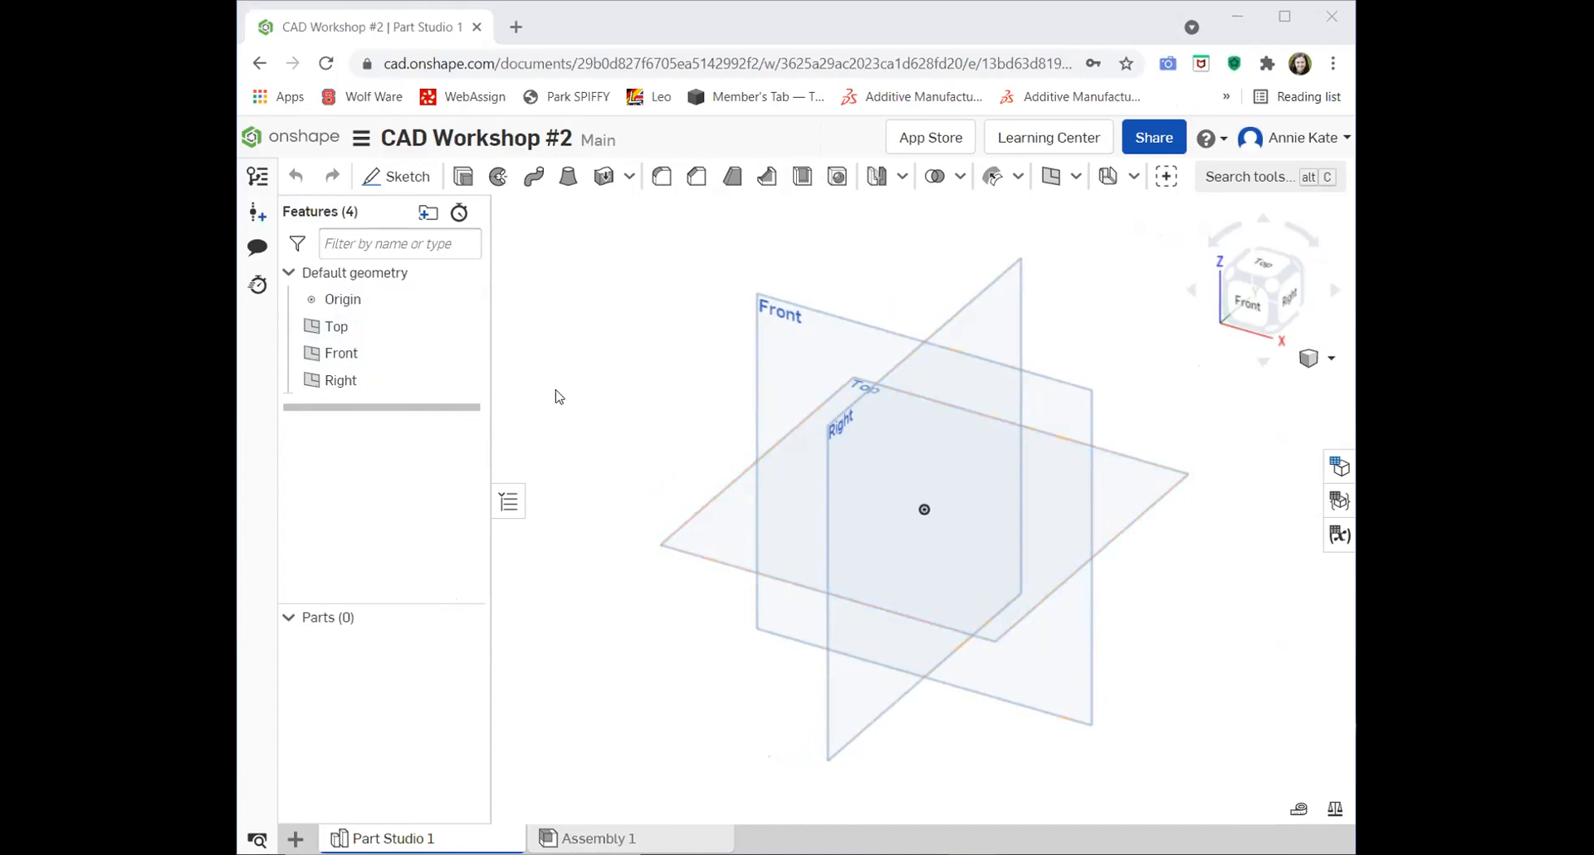
# Sketch a corner rectangle about 1.5 by 0.8 in on the Top plane, away from the origin, and accept the sketch.
pyautogui.click(396, 176)
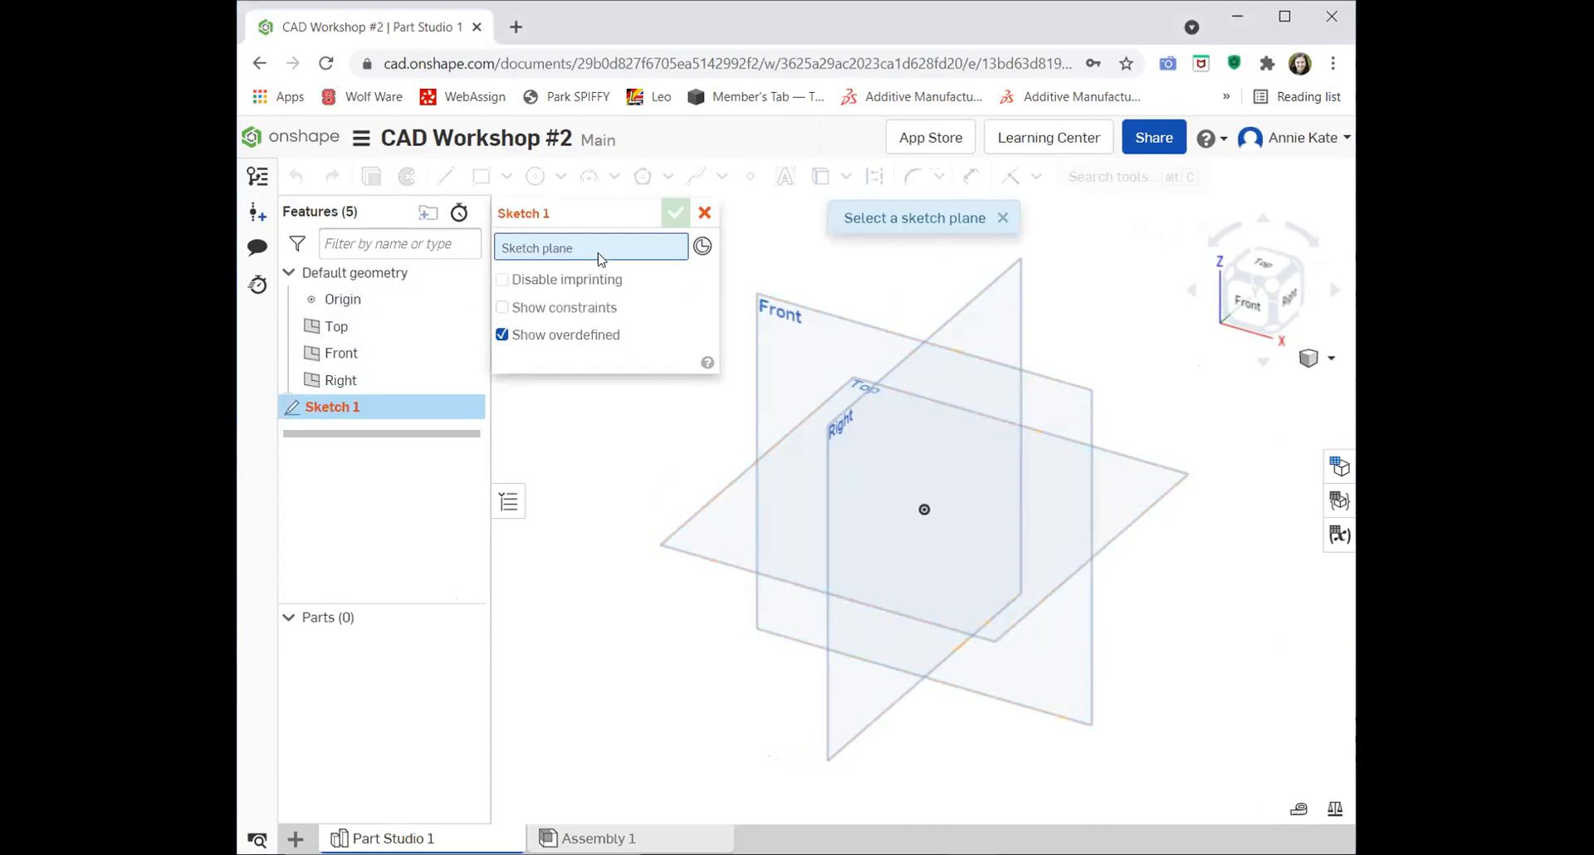
pyautogui.click(754, 498)
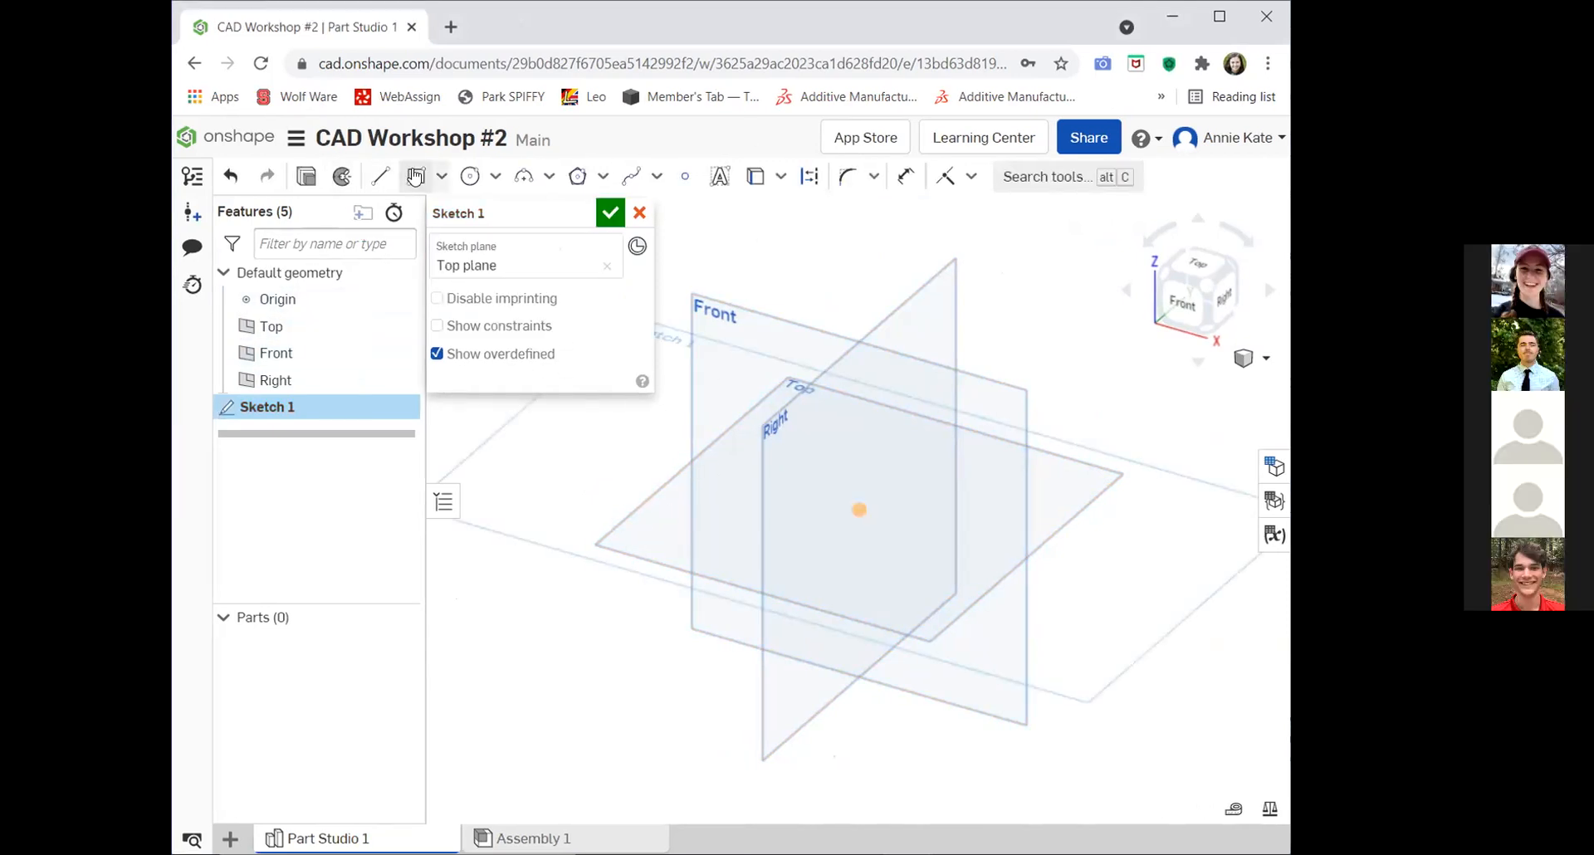
pyautogui.click(415, 177)
pyautogui.click(677, 503)
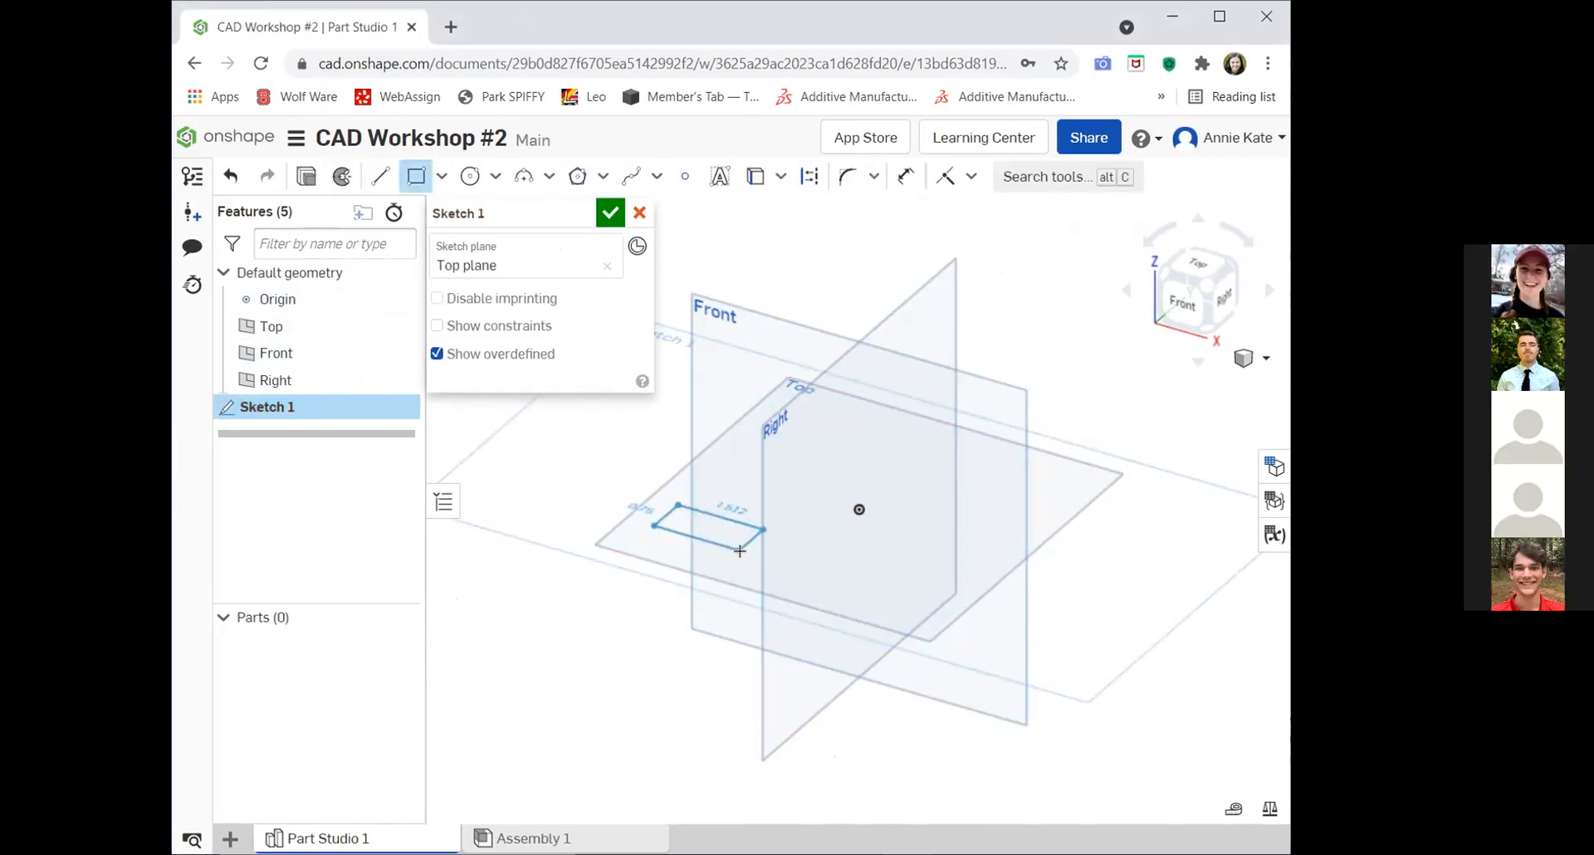
pyautogui.click(745, 554)
pyautogui.click(610, 212)
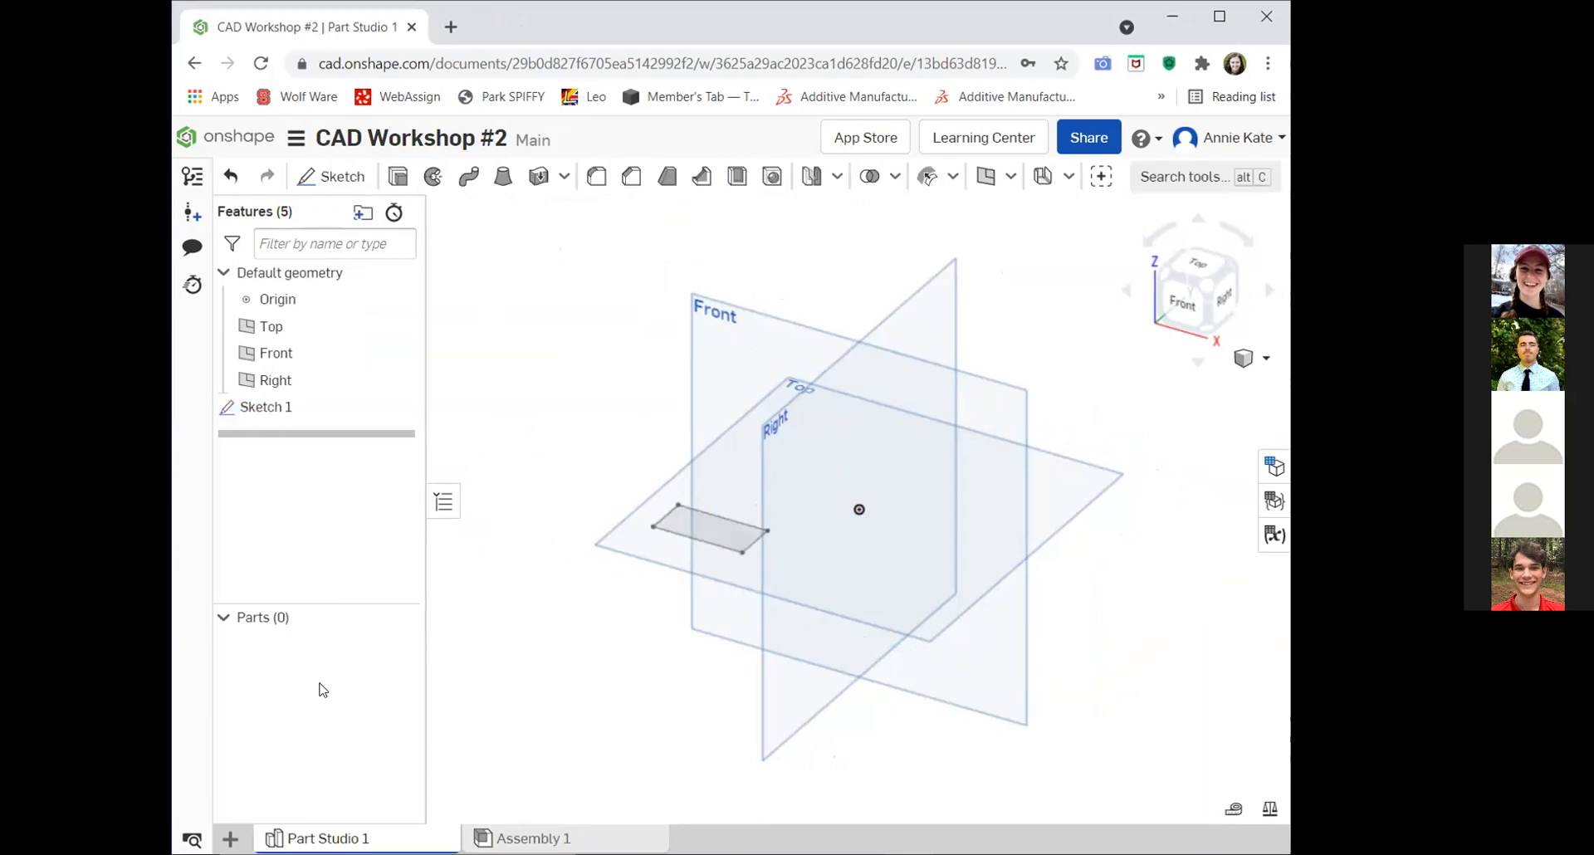
# Extrude the rectangle as a new solid with a blind depth of 1 in.
pyautogui.click(704, 533)
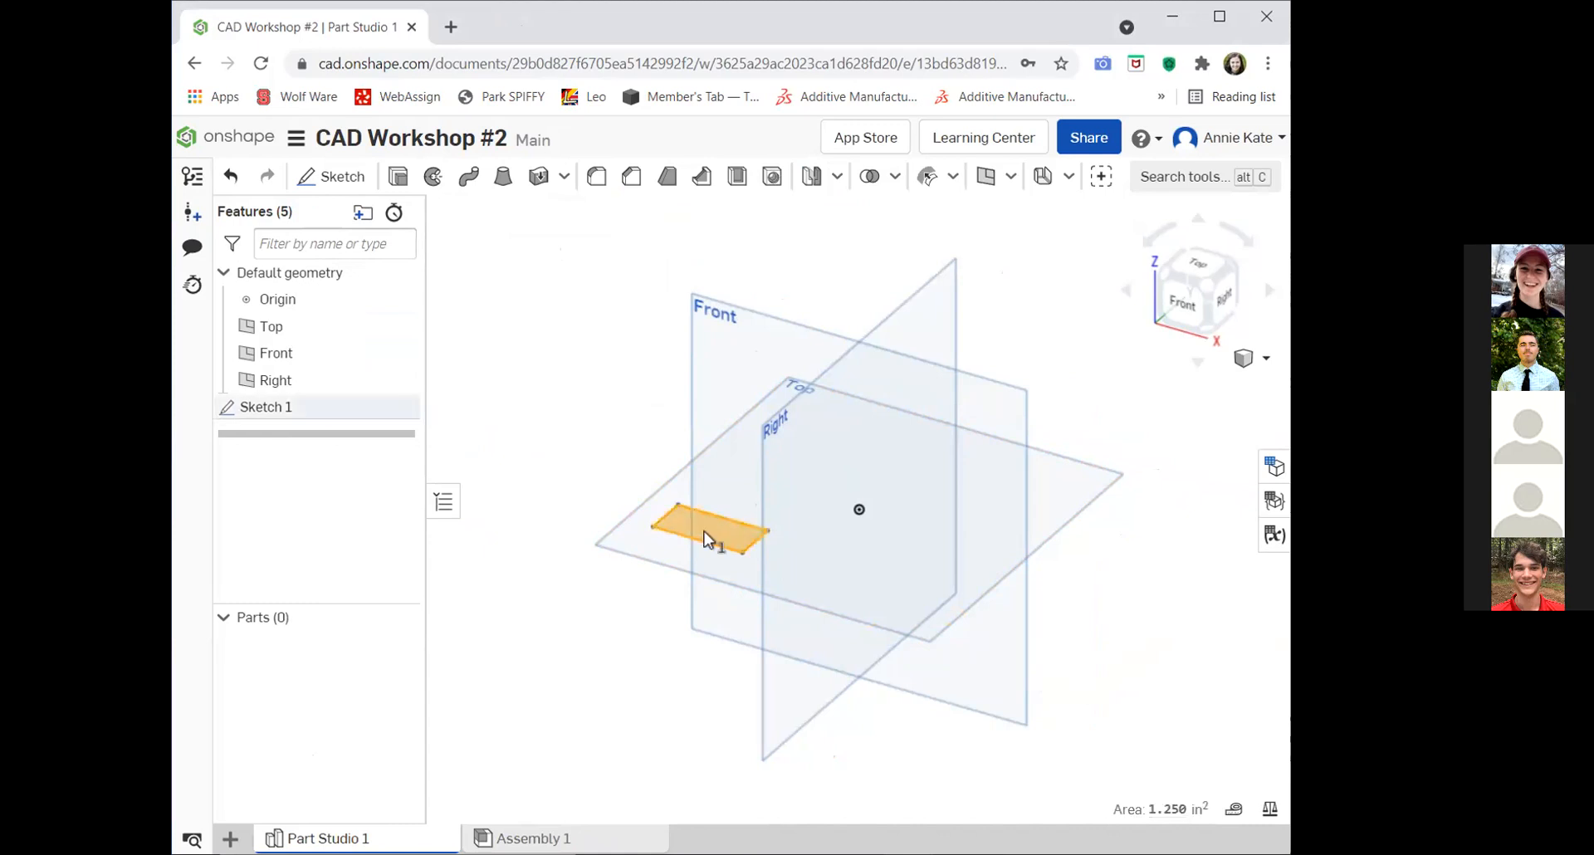
pyautogui.click(398, 176)
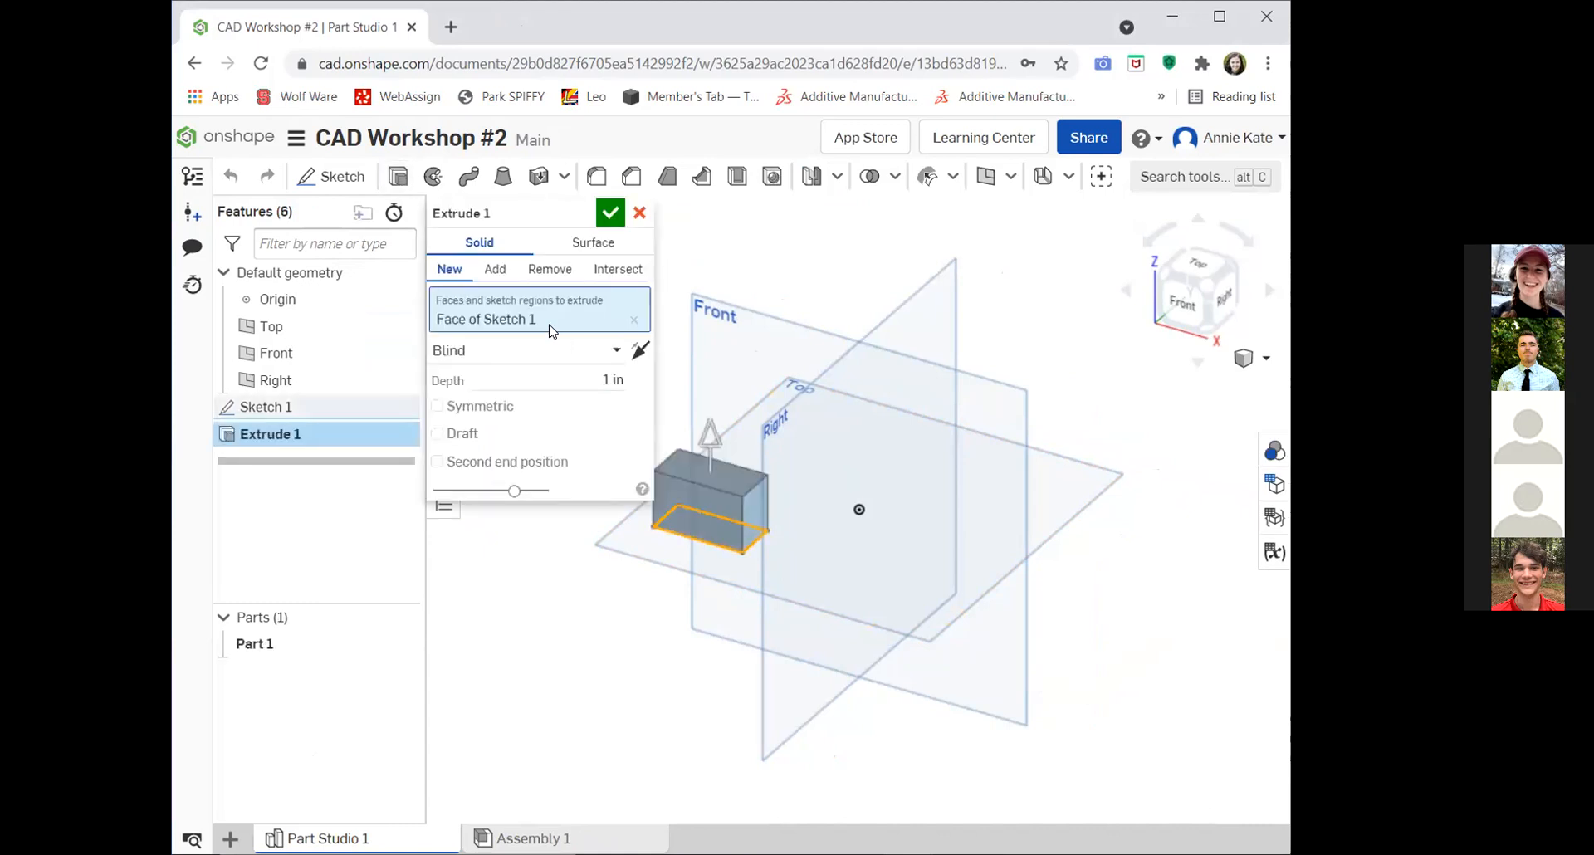
pyautogui.click(609, 213)
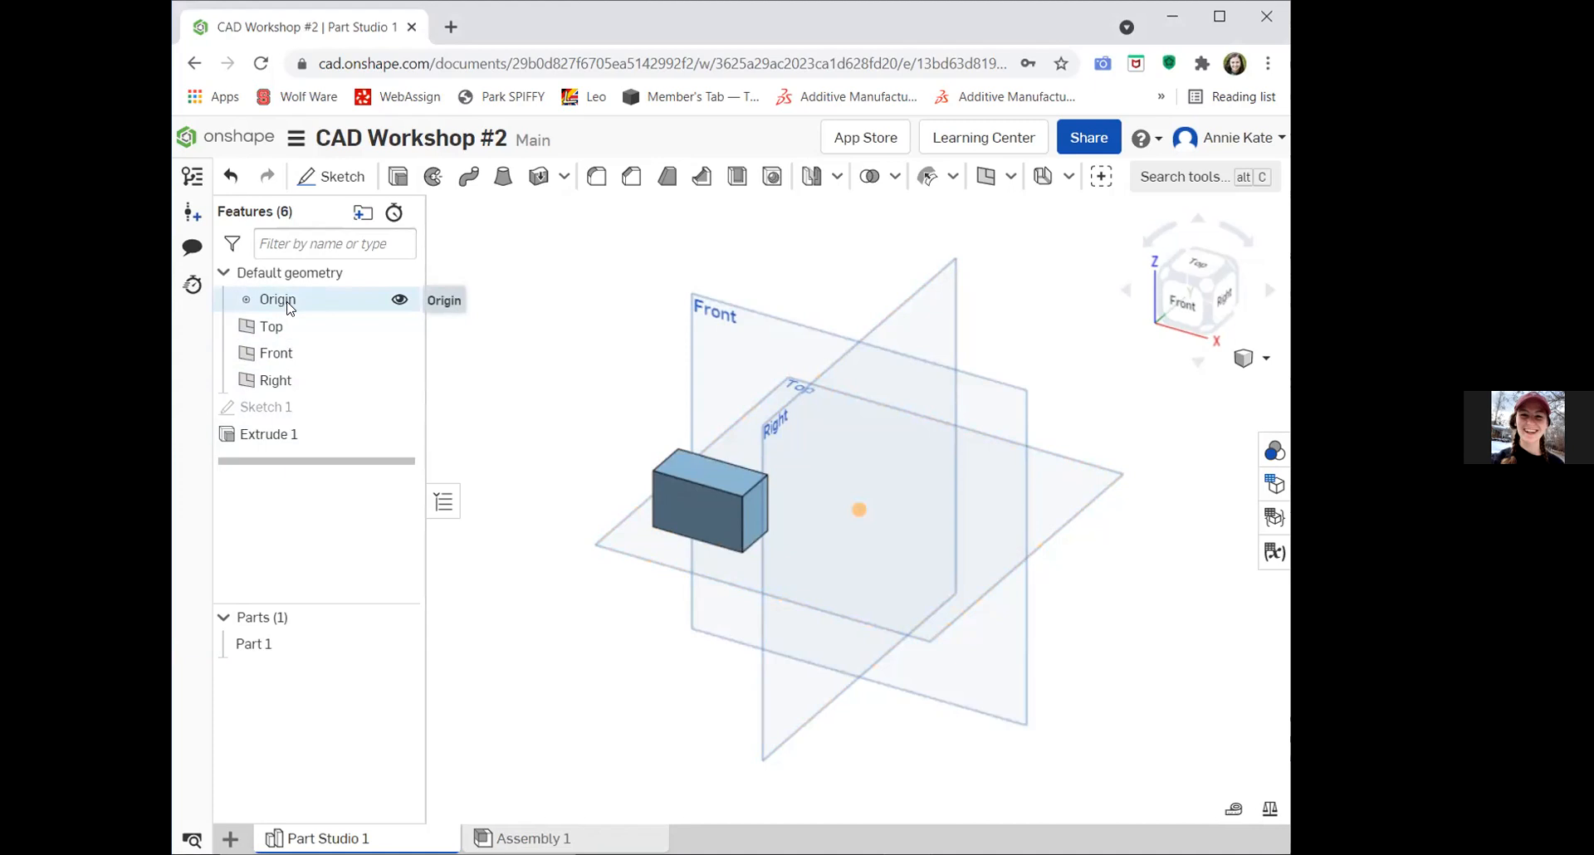
# Hide the origin and show it again, and do the same with the extruded part.
pyautogui.click(399, 301)
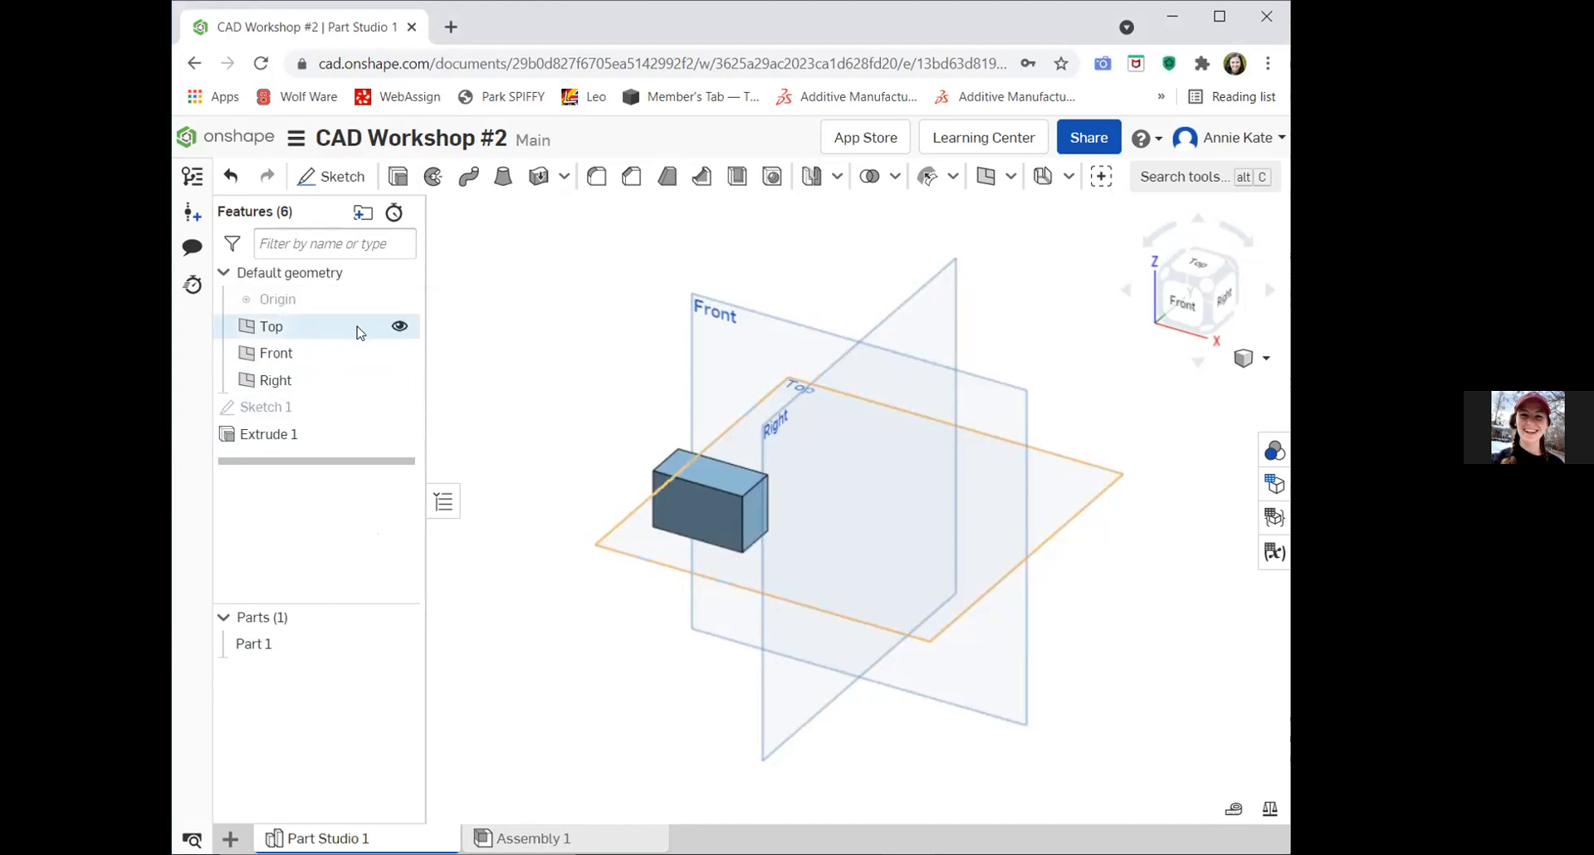
pyautogui.click(398, 300)
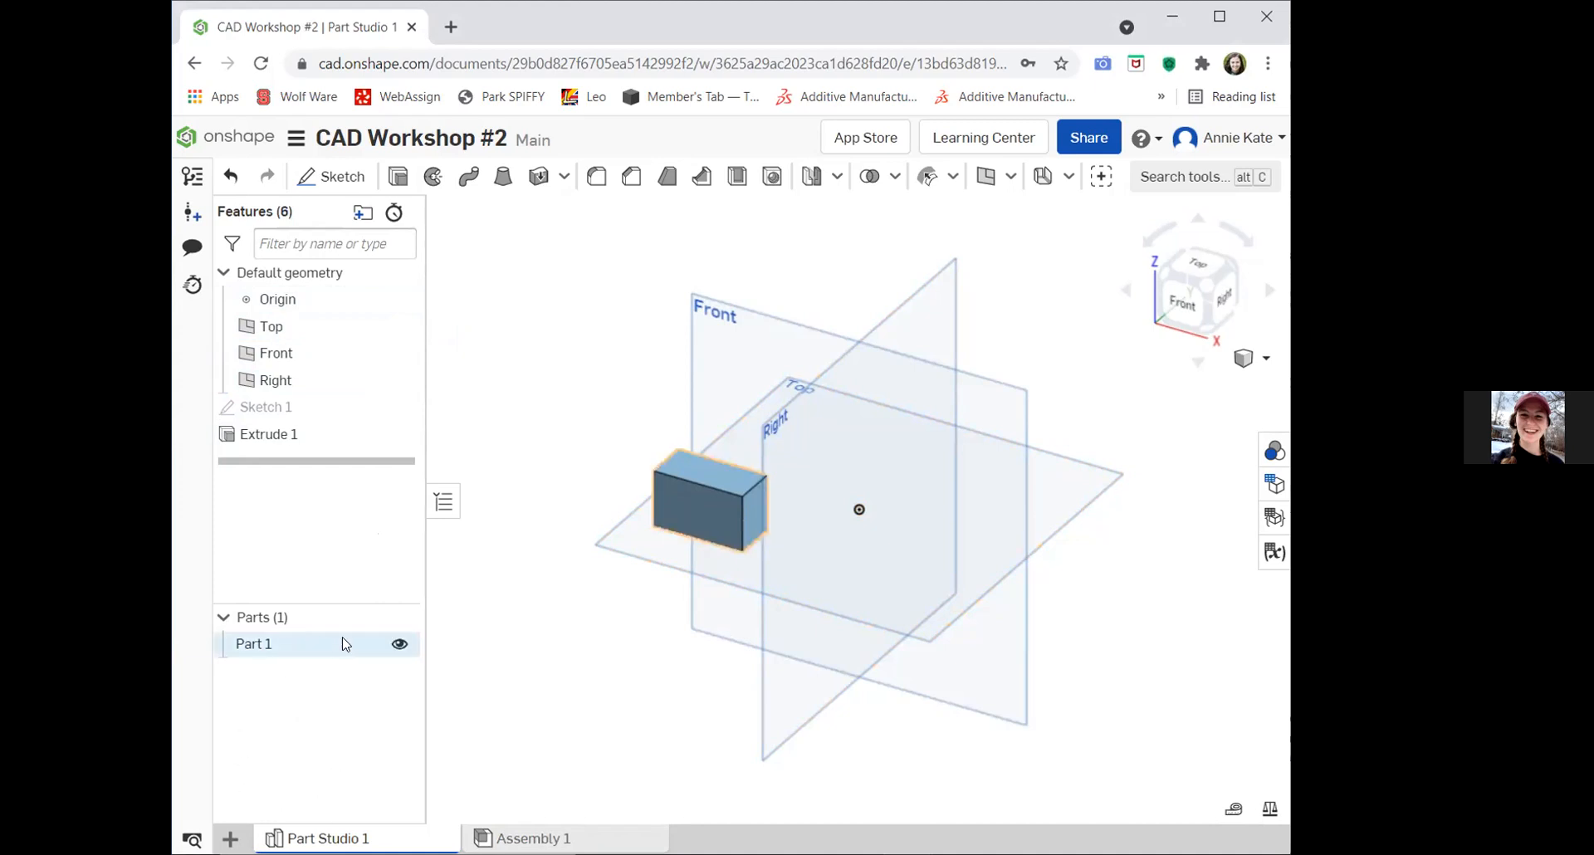
pyautogui.click(398, 645)
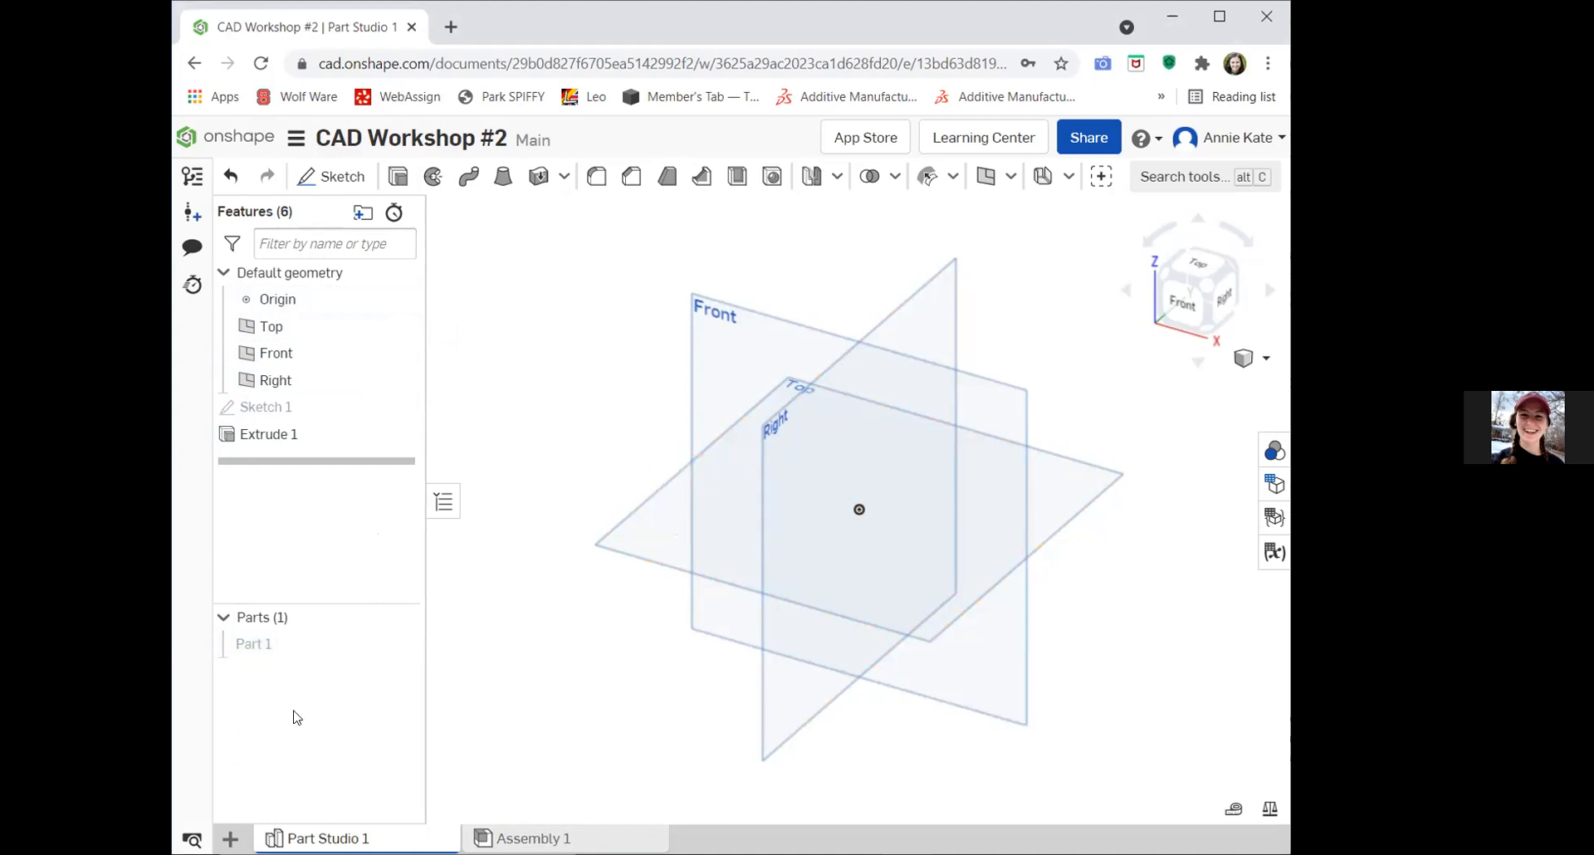
pyautogui.click(399, 645)
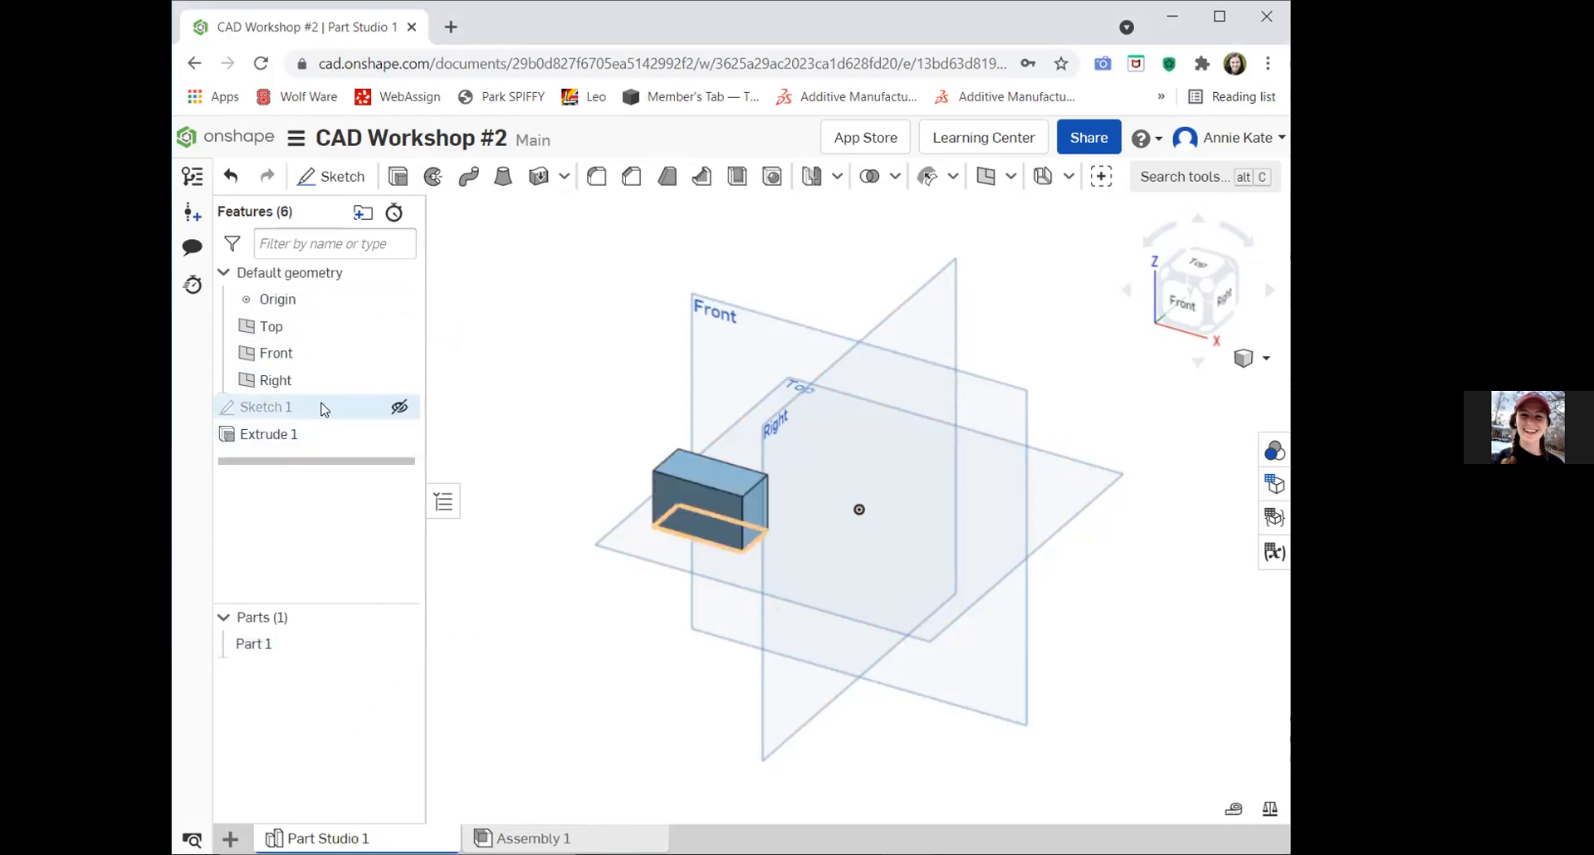
# Toggle the visibility of Sketch 1 and Part 1, leaving both the sketch and the part shown.
pyautogui.click(399, 406)
pyautogui.click(399, 645)
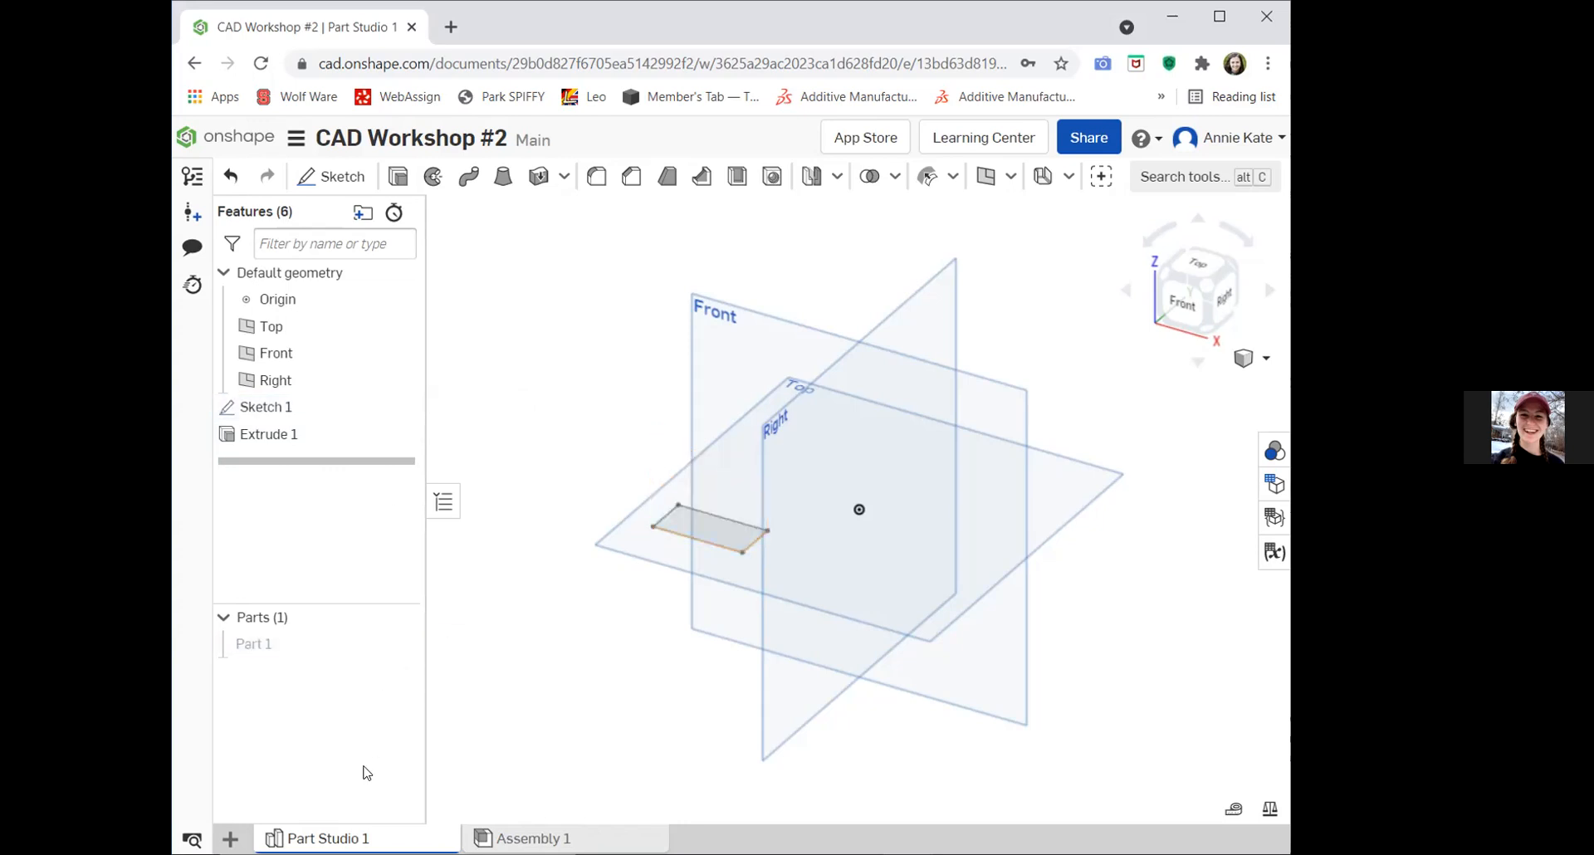
pyautogui.click(399, 646)
pyautogui.click(399, 407)
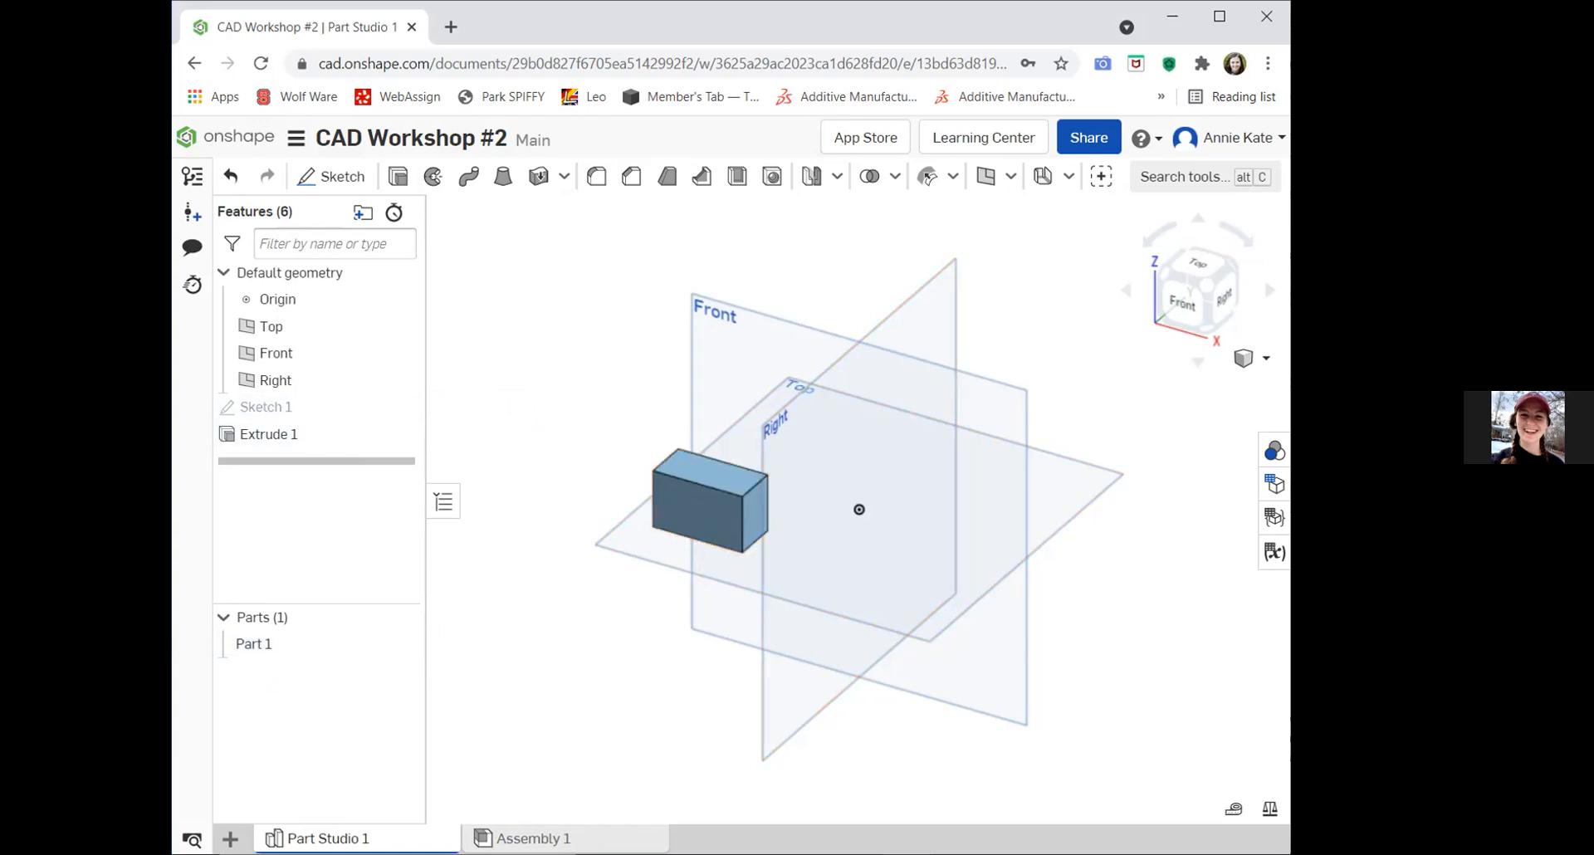
pyautogui.click(399, 407)
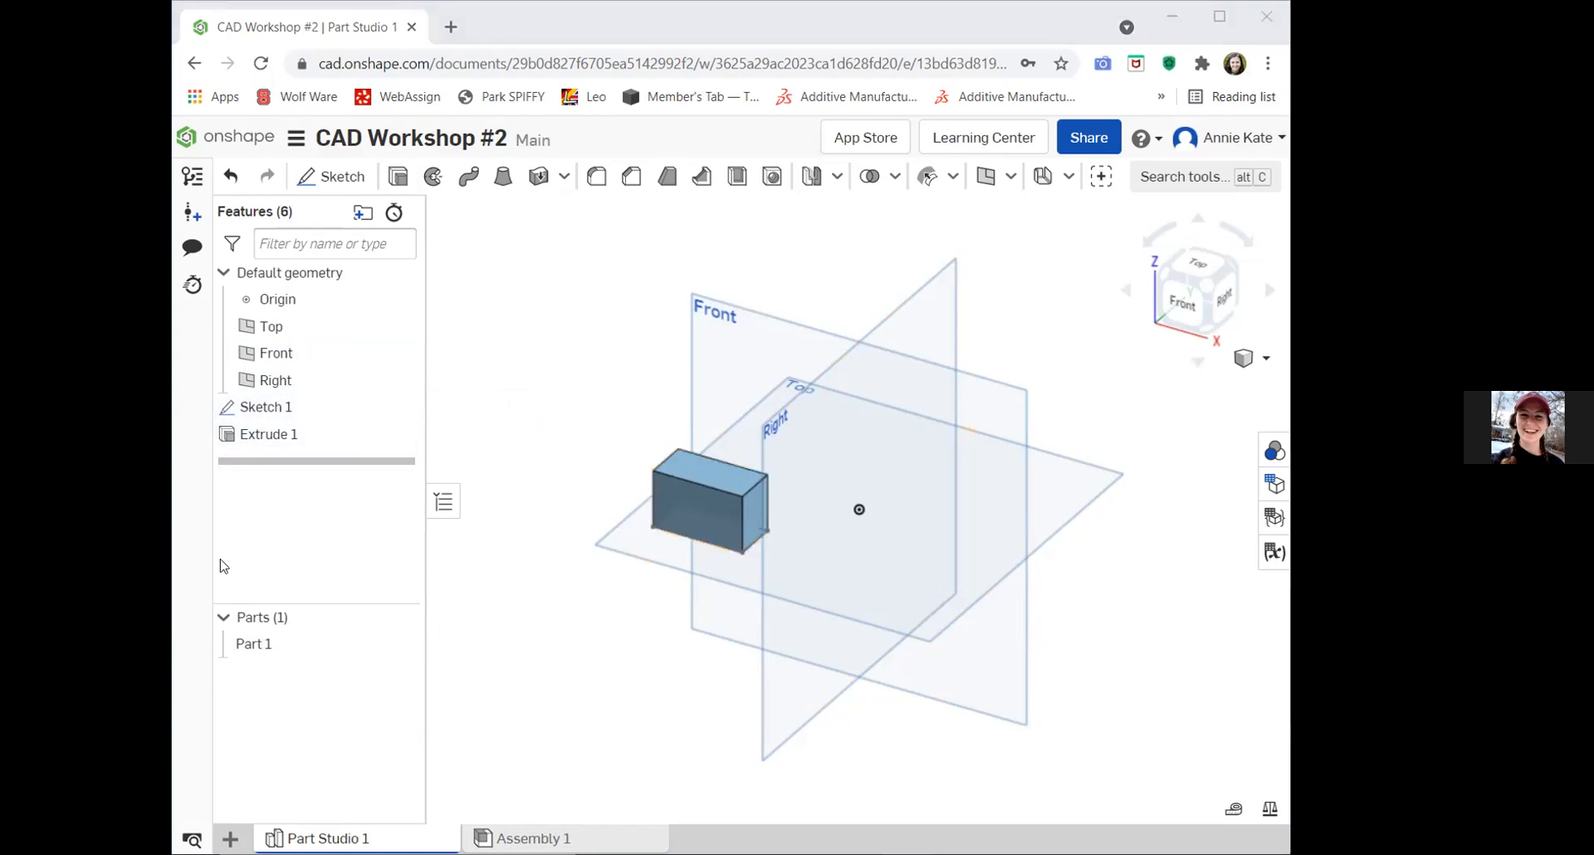
# Roll the feature history back to before Sketch 1 and forward again past Extrude 1.
pyautogui.moveTo(269, 465); pyautogui.dragTo(309, 407)
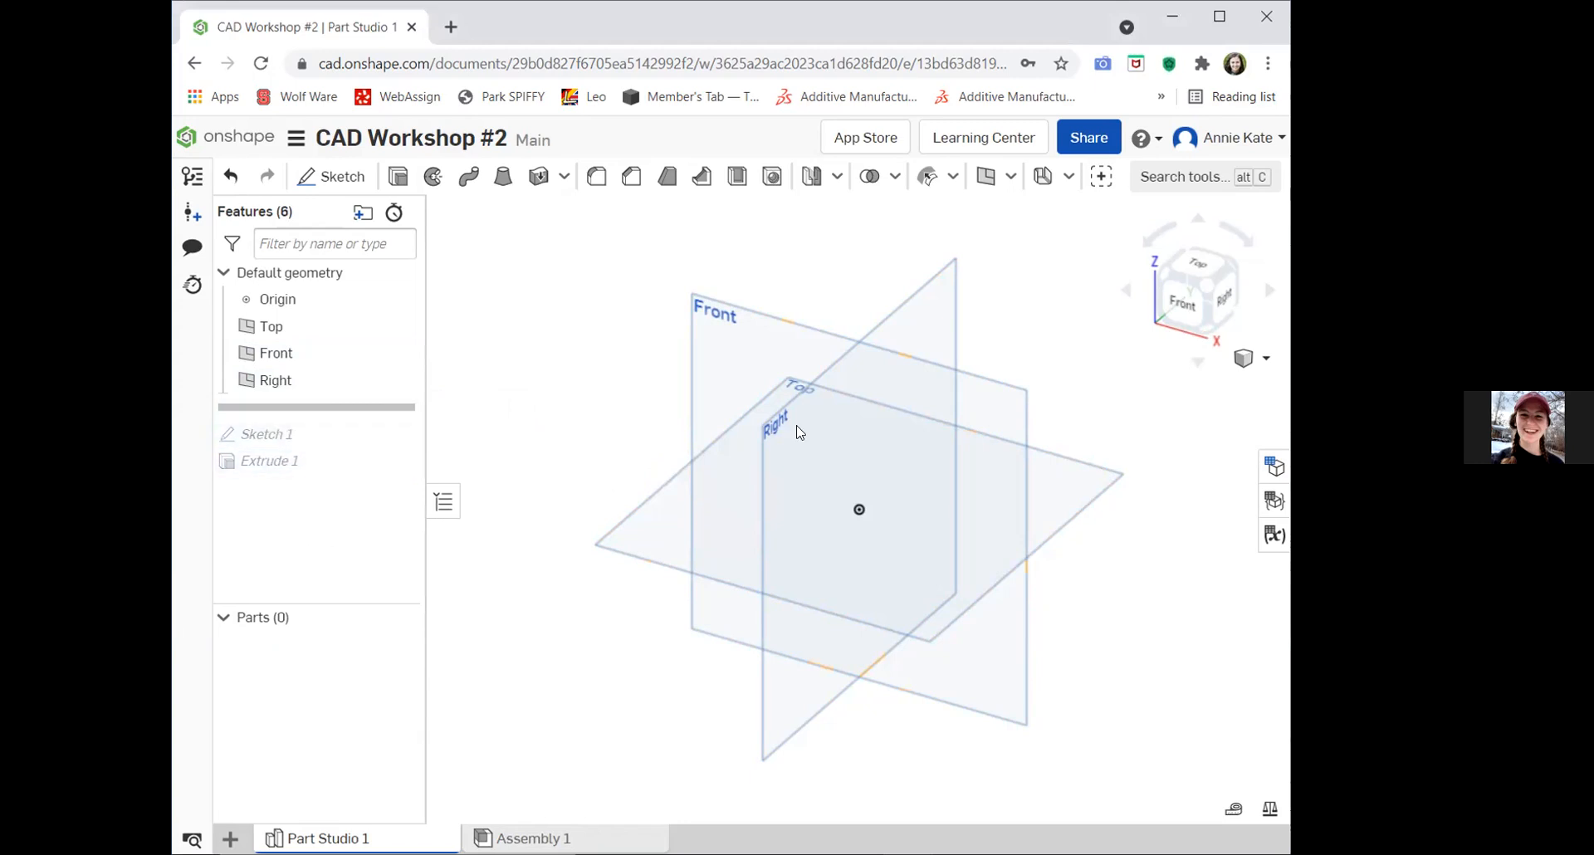
pyautogui.moveTo(371, 407)
pyautogui.mouseDown()
pyautogui.moveTo(366, 453)
pyautogui.moveTo(312, 475)
pyautogui.moveTo(311, 506)
pyautogui.mouseUp()
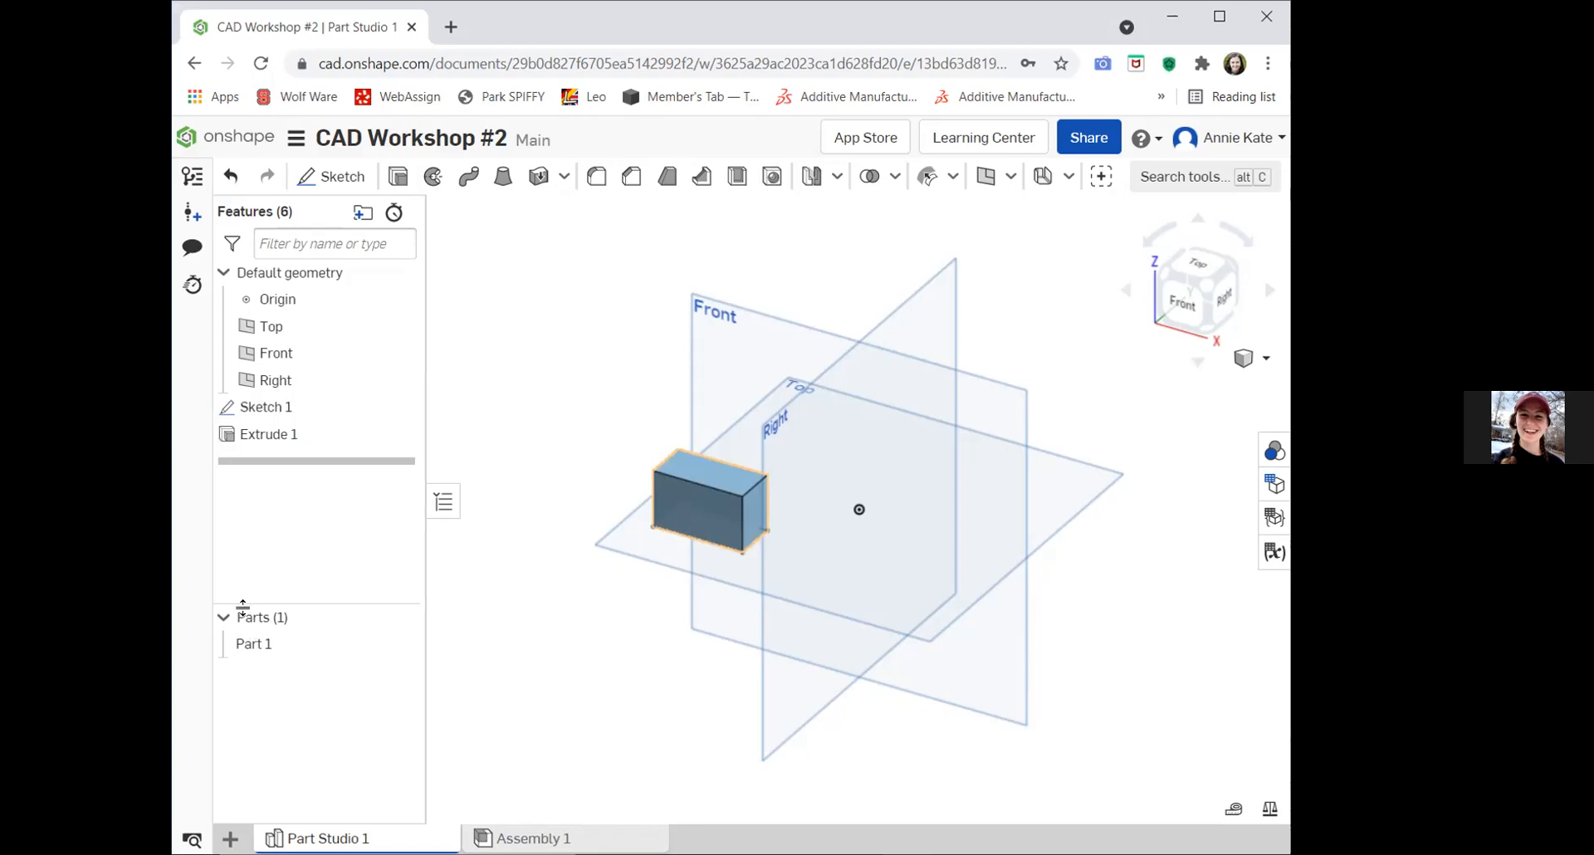
# Suppress Sketch 1 to see its effect on Extrude 1, and unsuppress it again.
pyautogui.rightClick(270, 410)
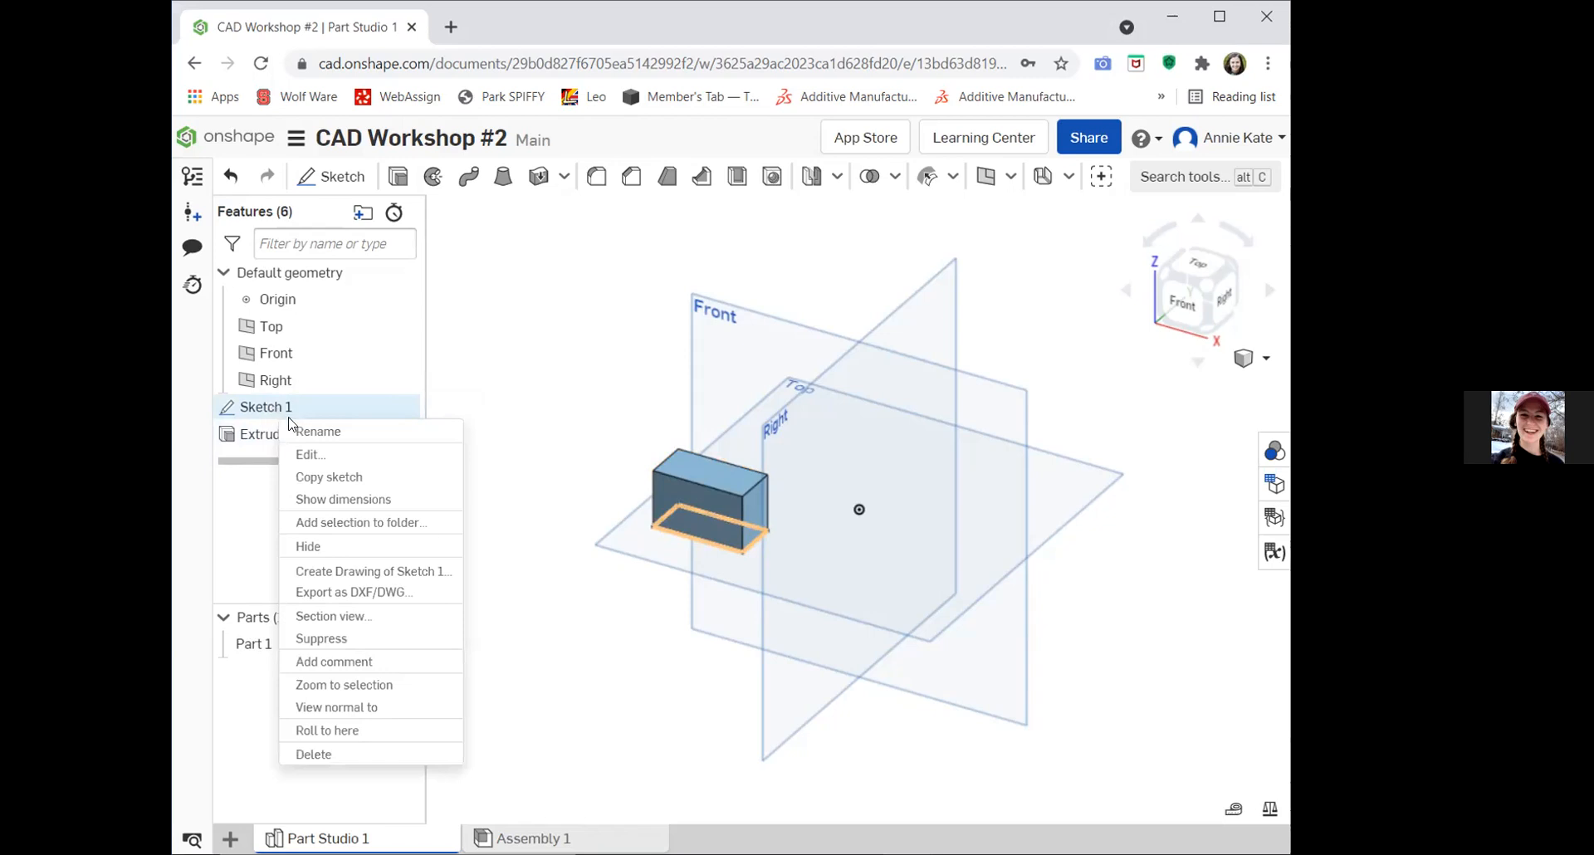
pyautogui.click(337, 645)
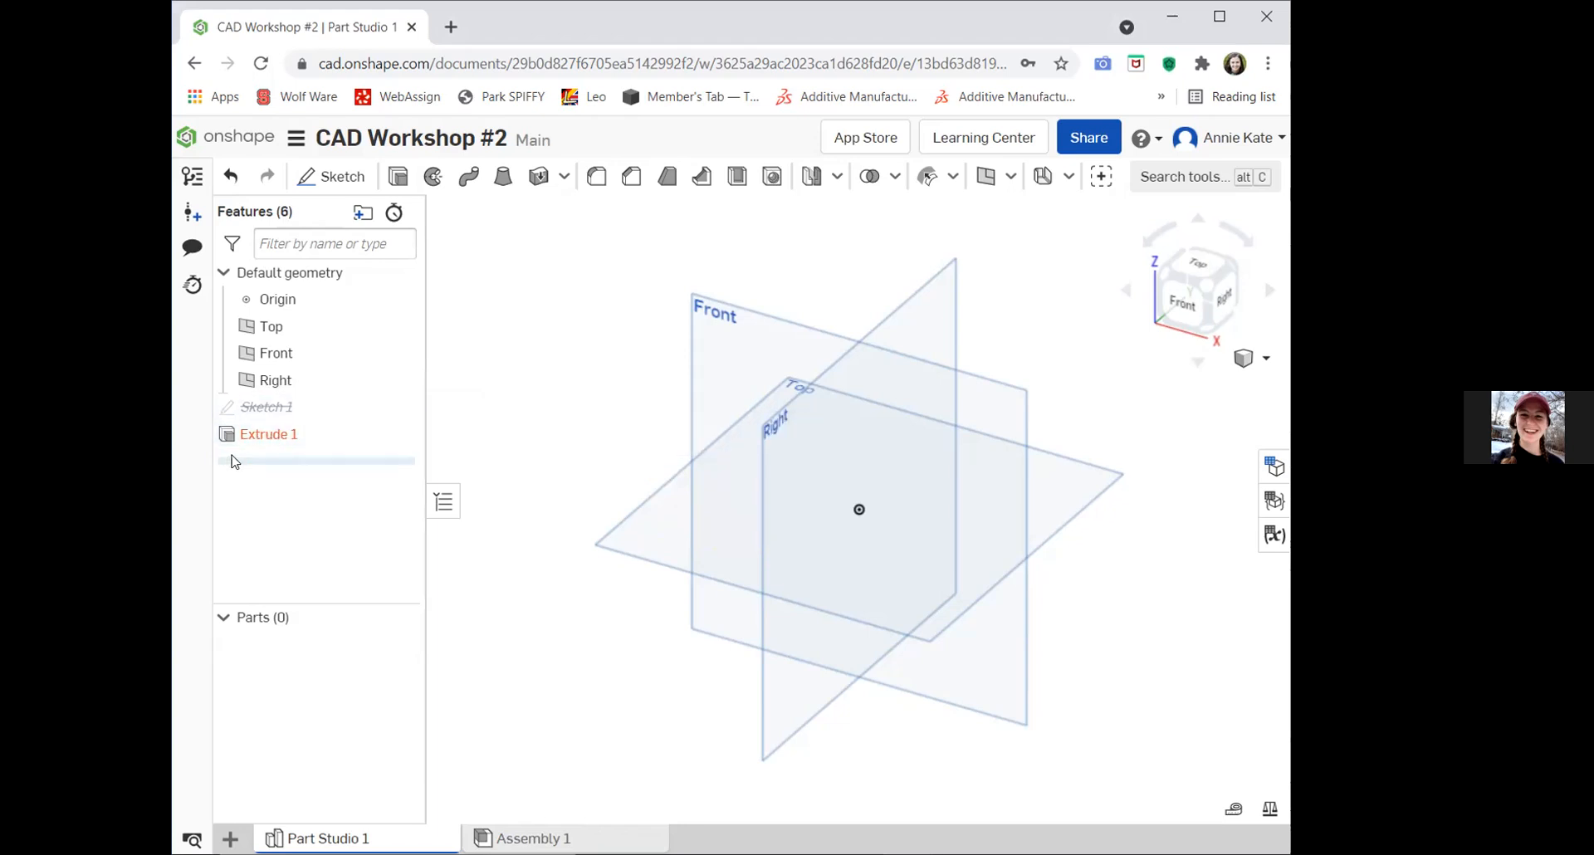
pyautogui.moveTo(267, 437)
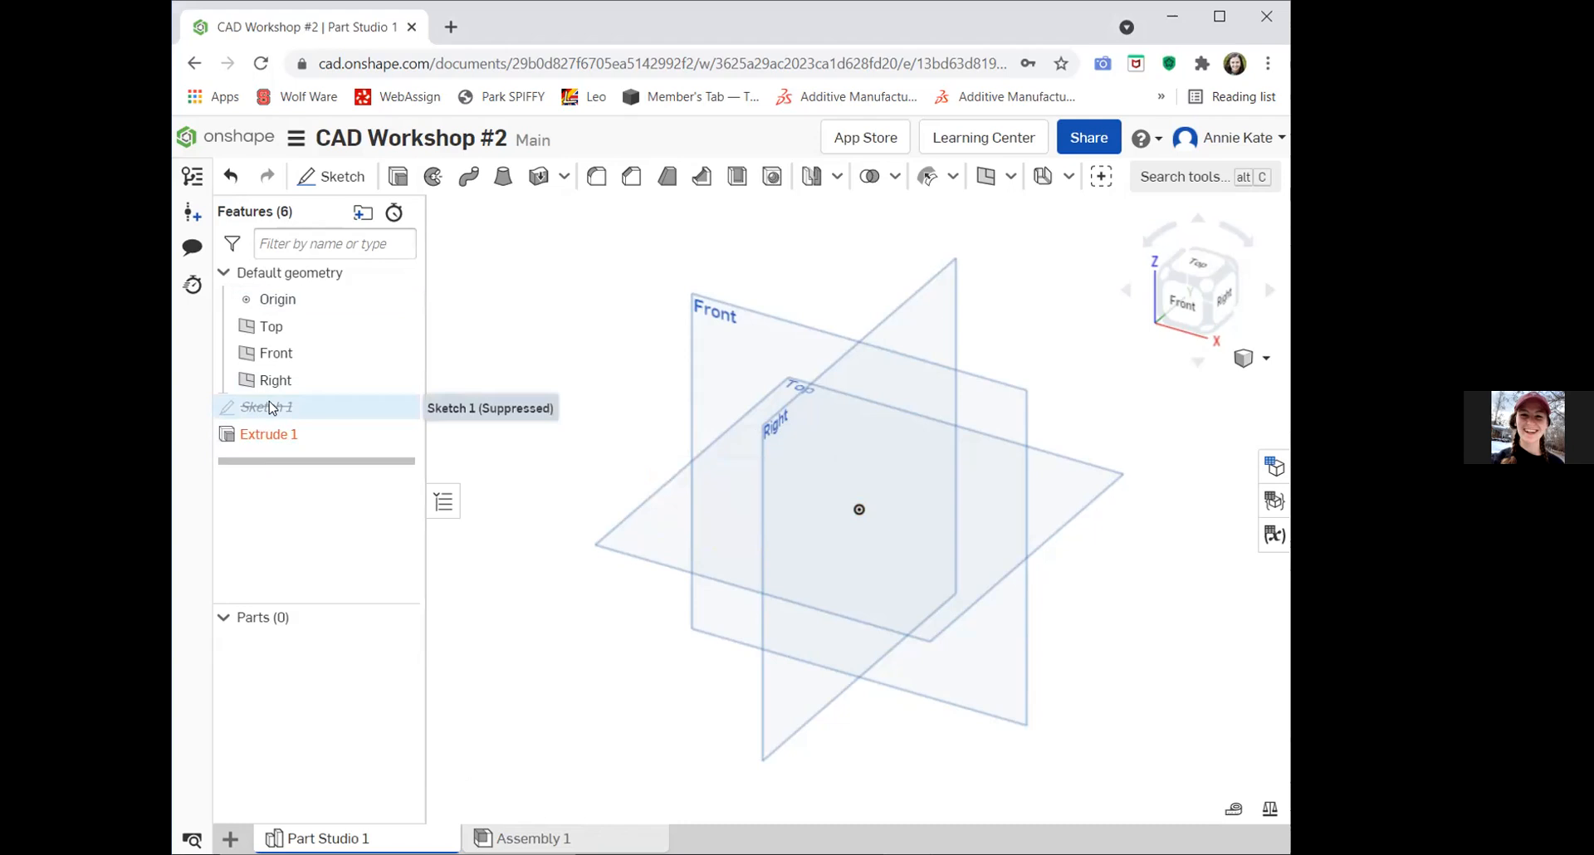
pyautogui.rightClick(272, 408)
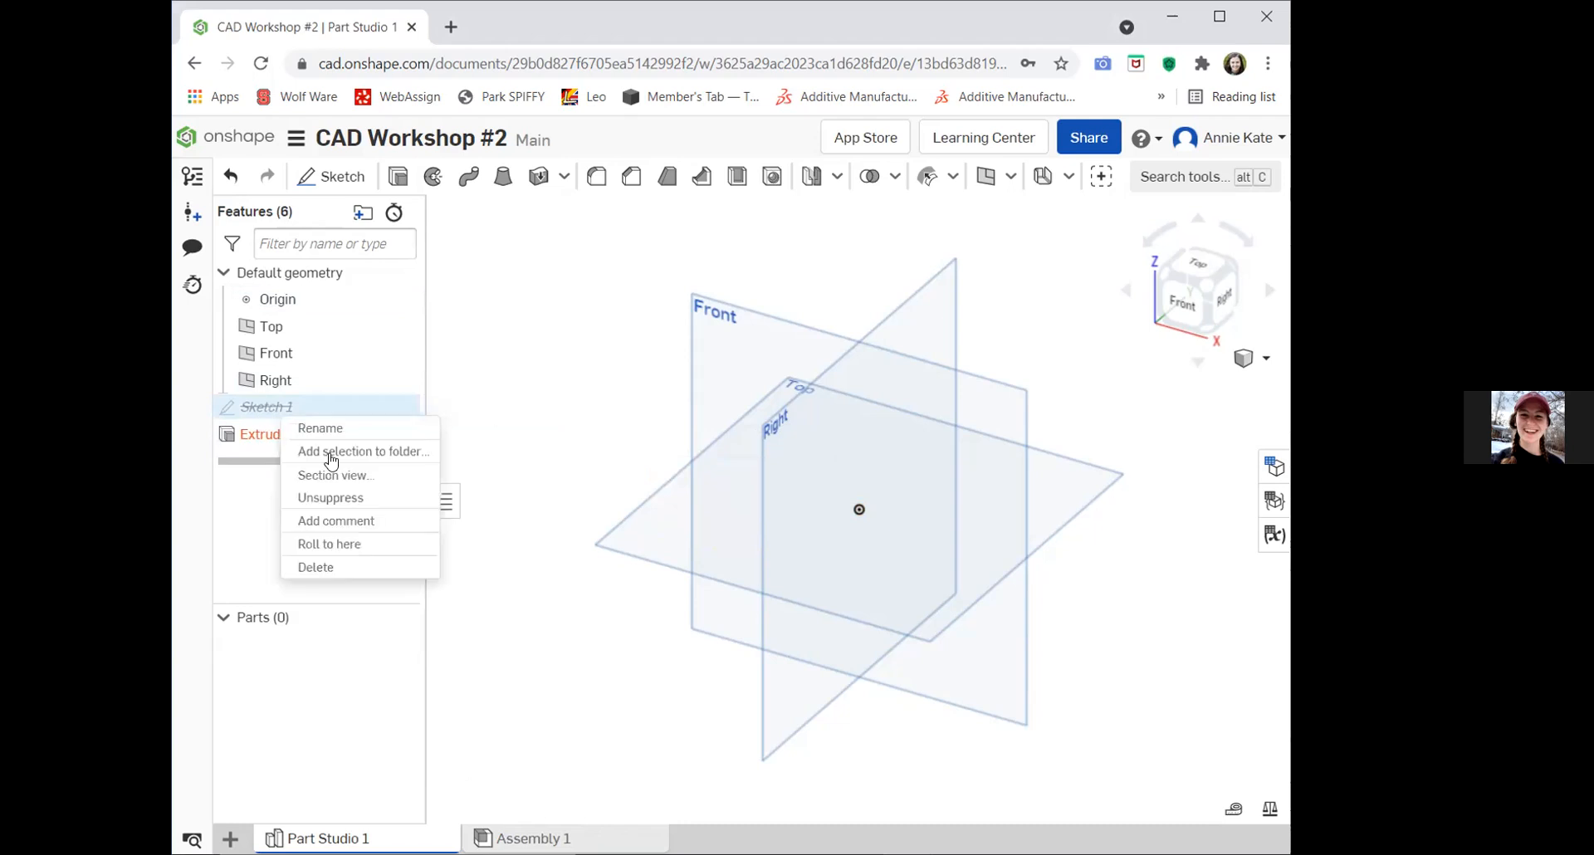
pyautogui.click(359, 502)
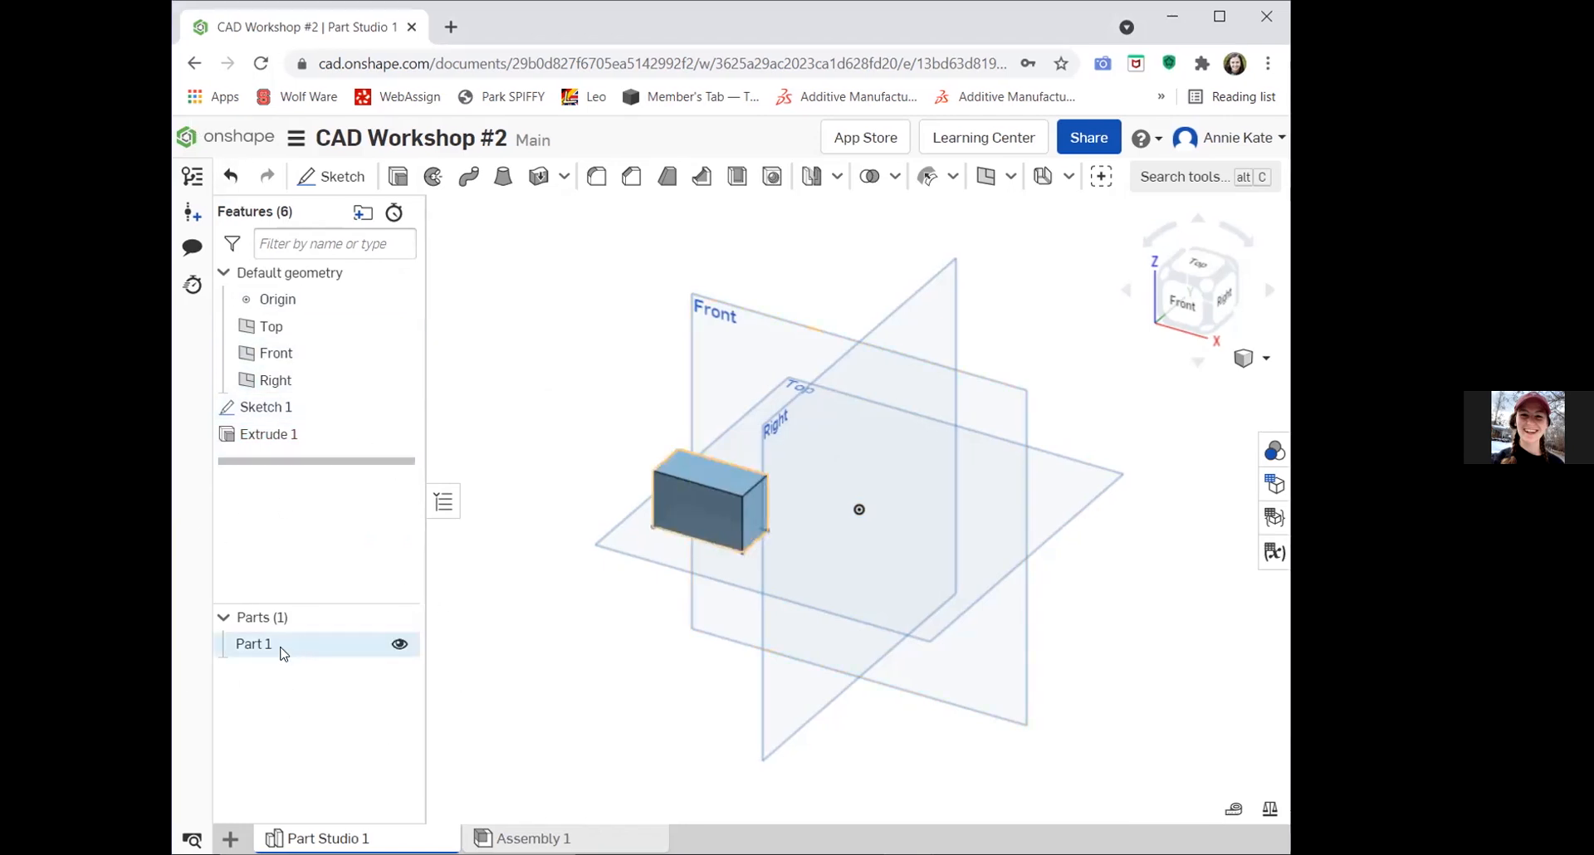
# Collapse the feature and parts lists and expand them again.
pyautogui.click(443, 502)
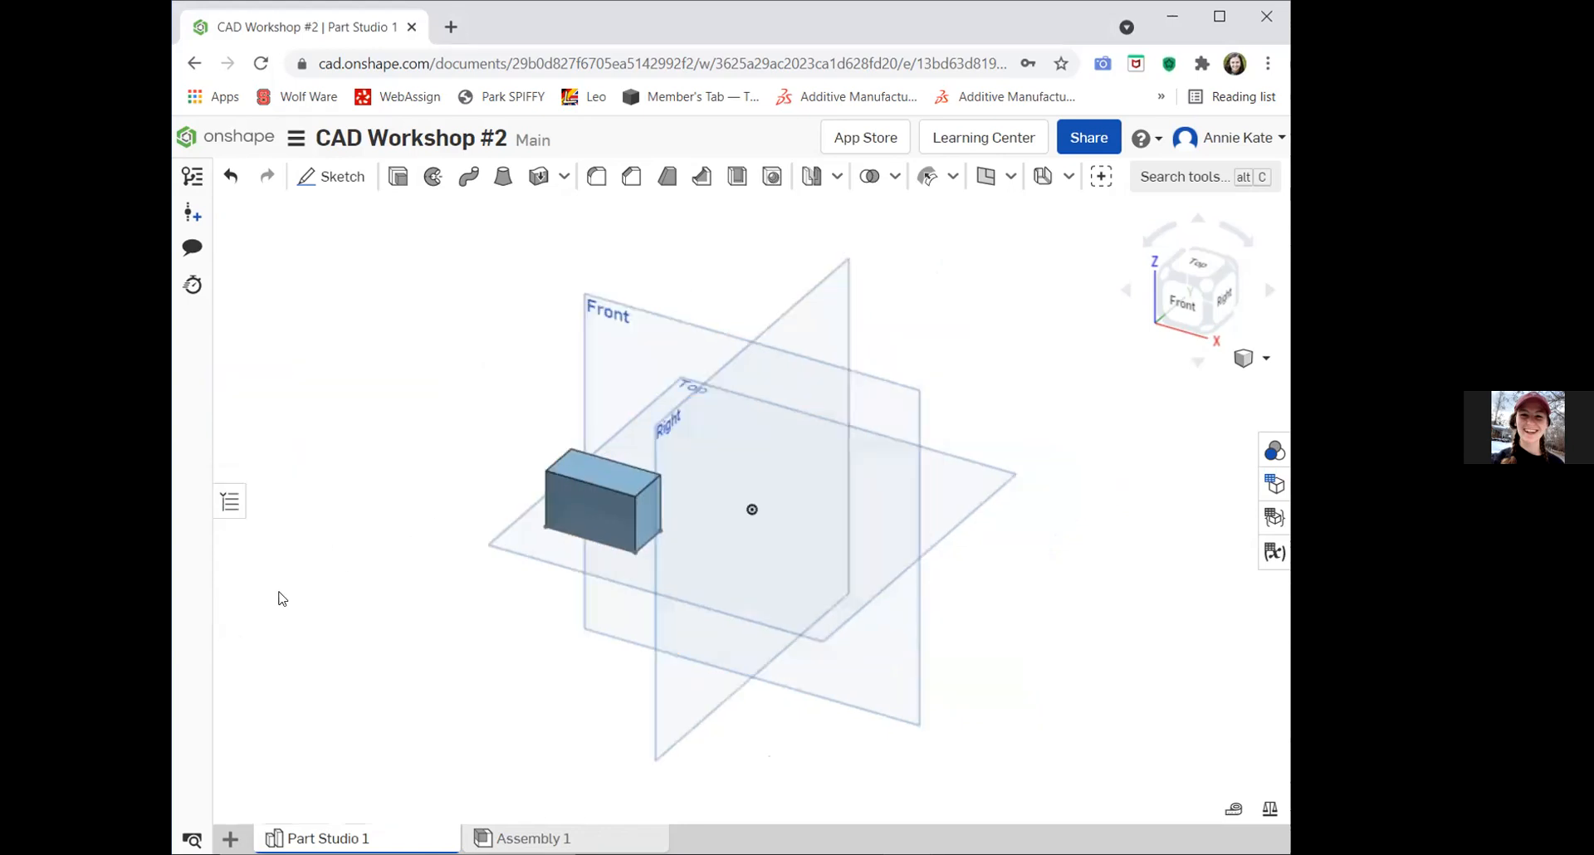
pyautogui.click(229, 503)
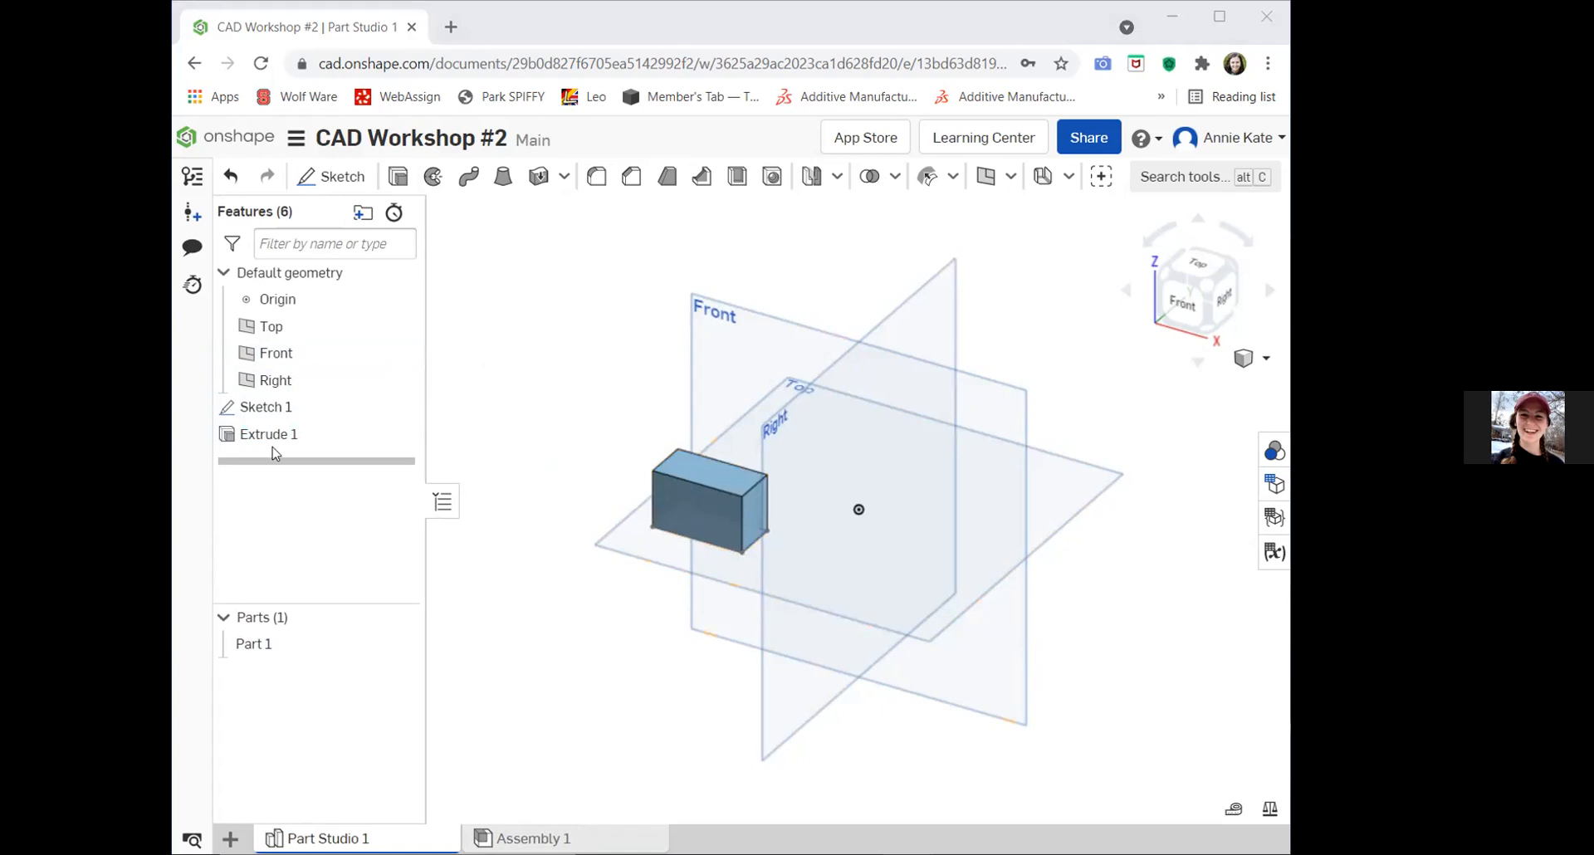
# Set the workspace's default length unit to centimeter.
pyautogui.click(297, 140)
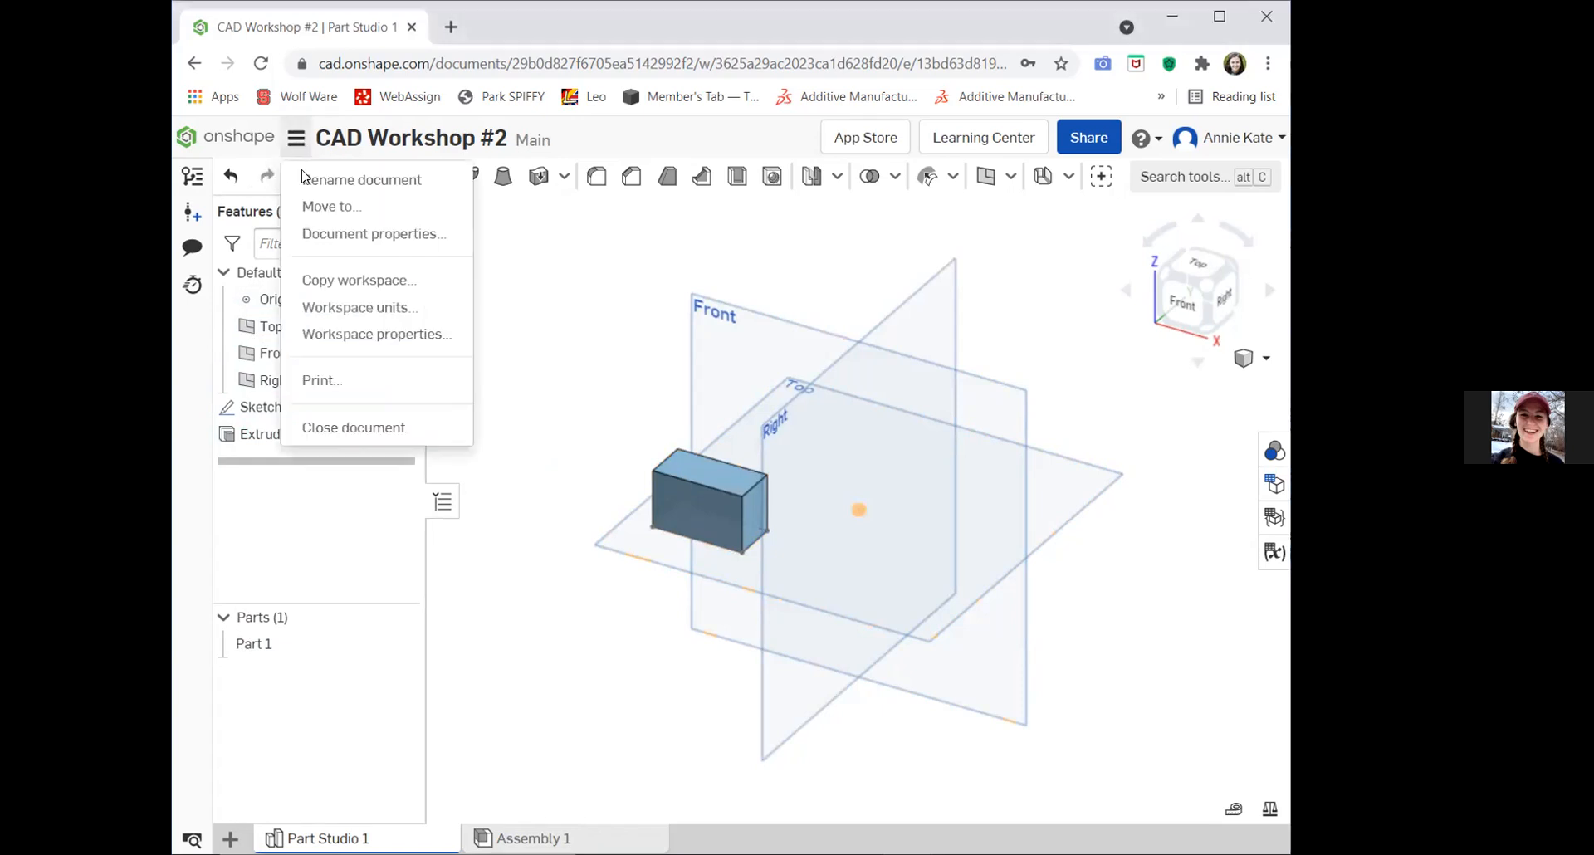
pyautogui.click(356, 318)
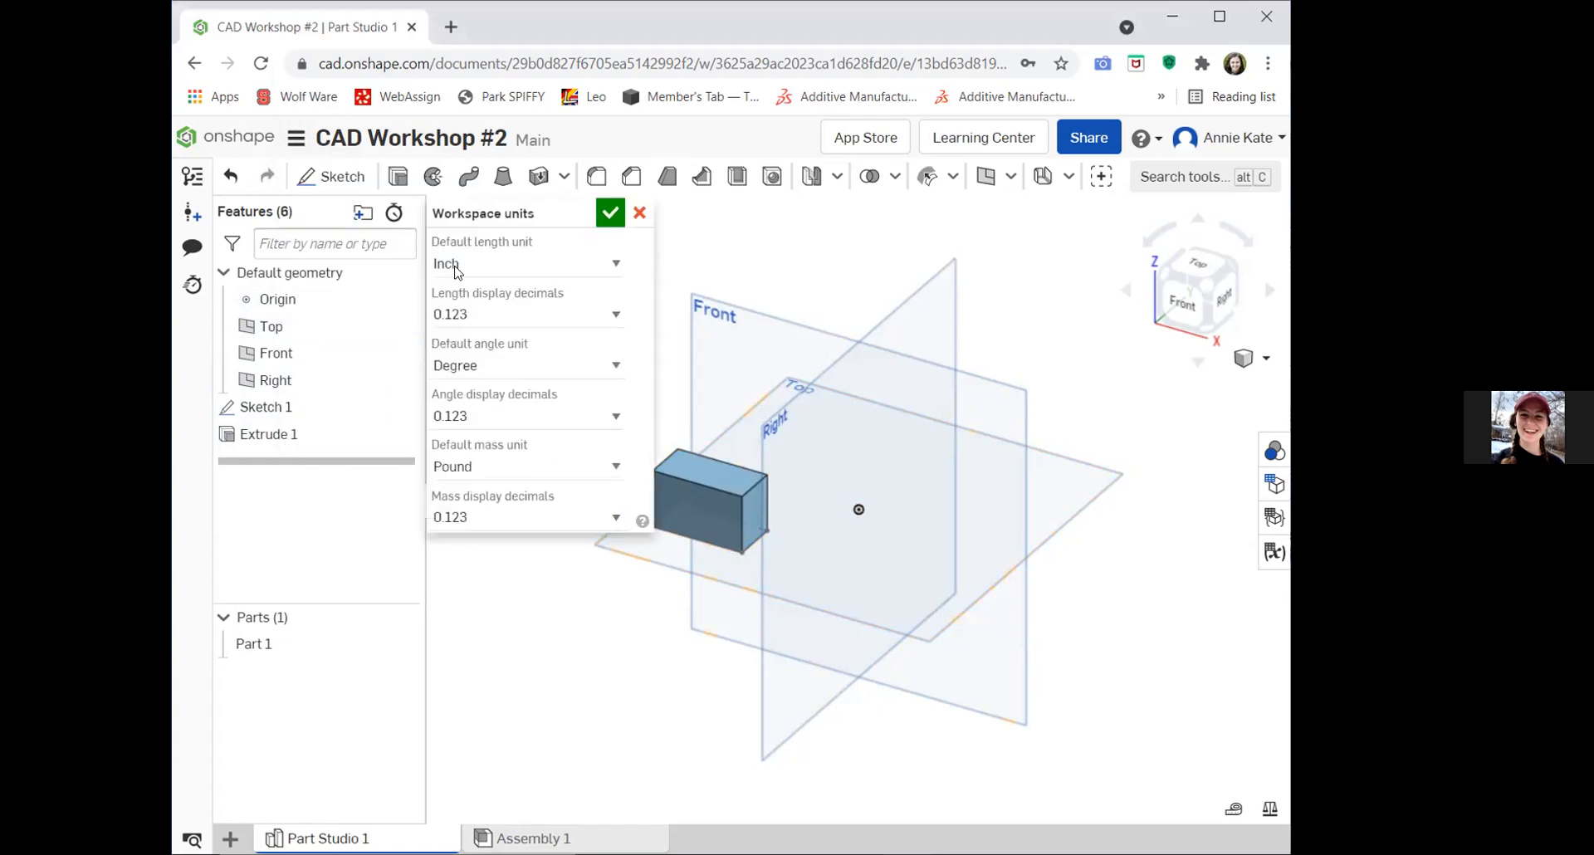
pyautogui.click(615, 267)
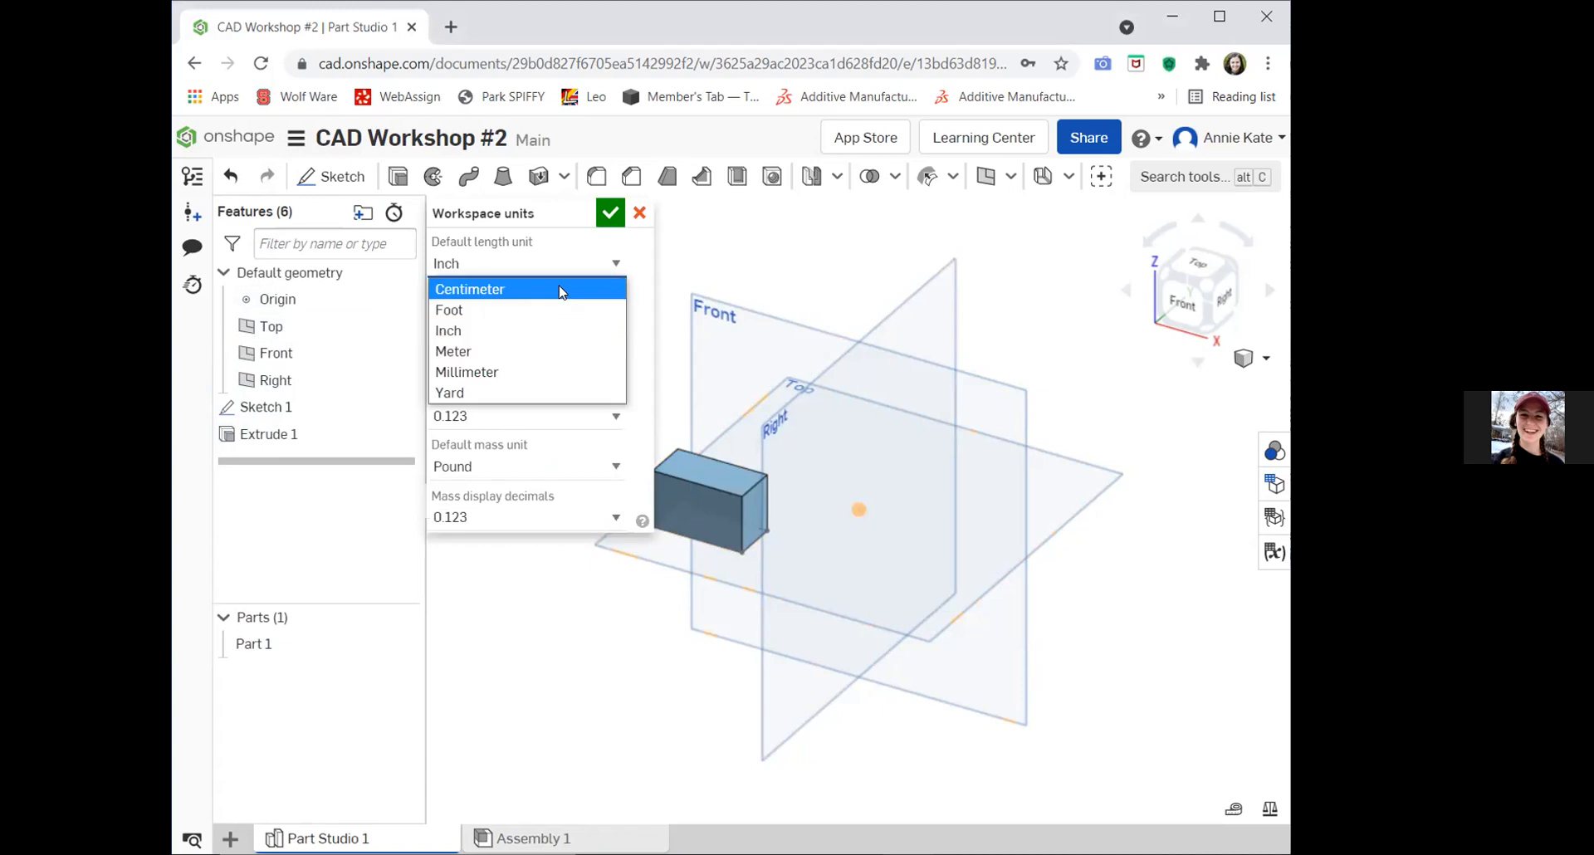
pyautogui.click(562, 289)
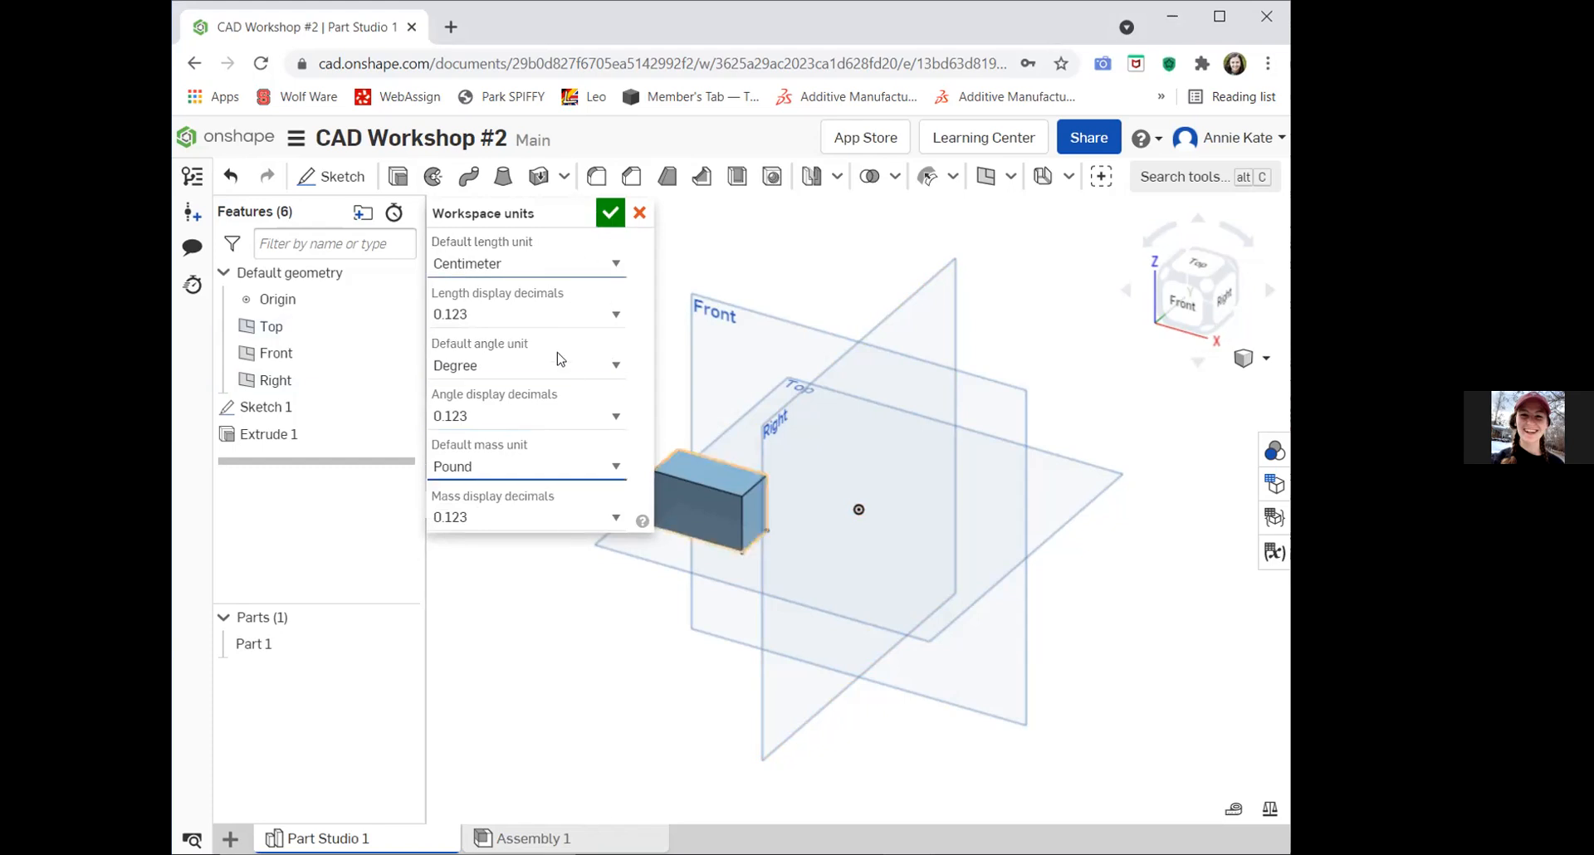
pyautogui.click(609, 215)
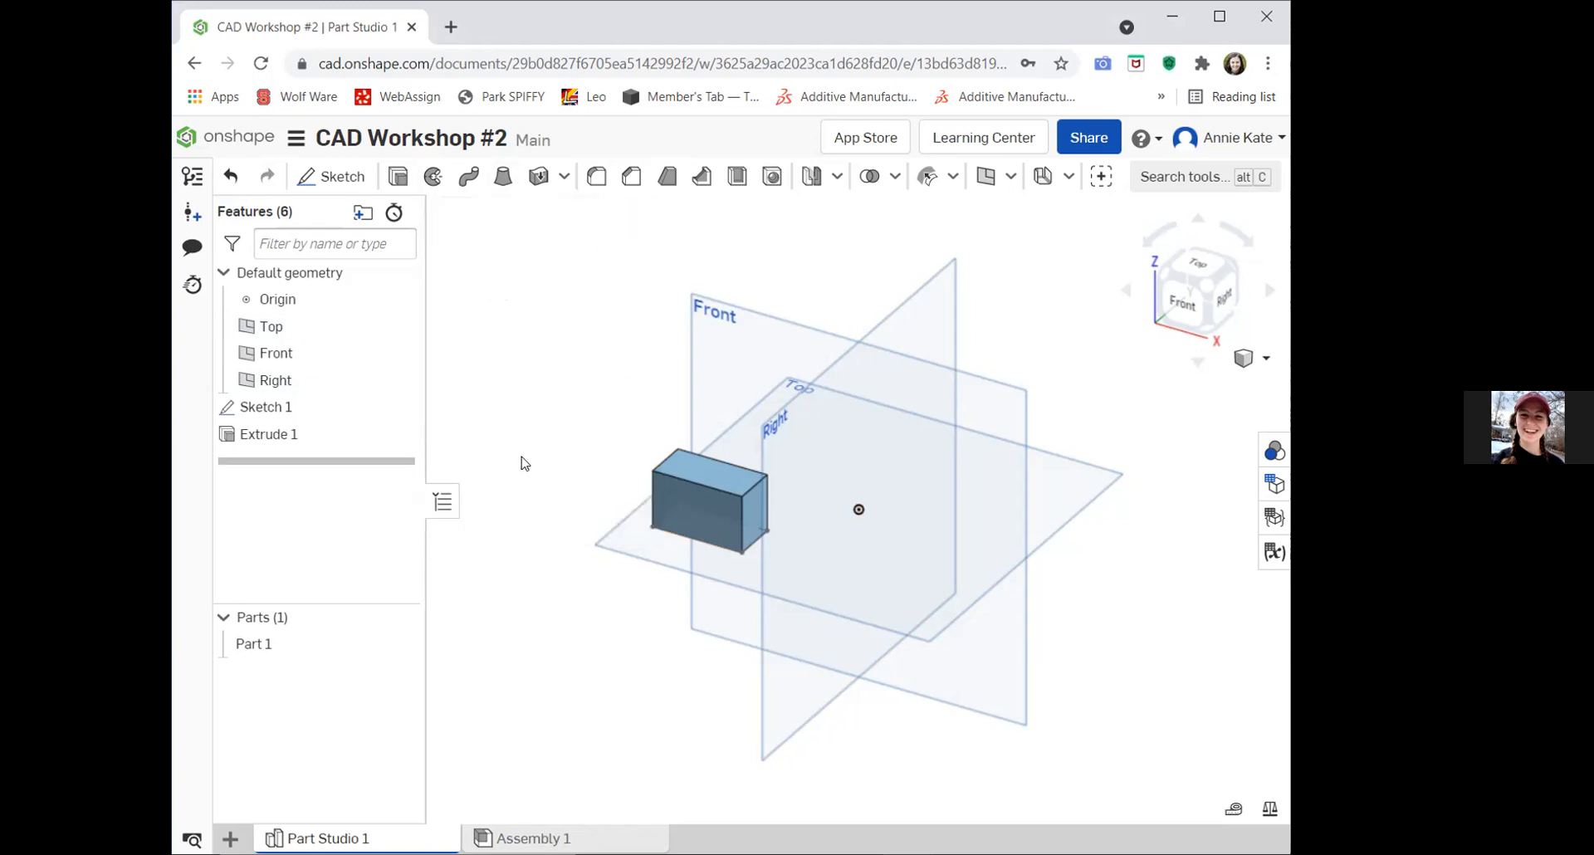
# Select the whole block and delete Part 1 with a Delete part feature.
pyautogui.rightClick(257, 647)
pyautogui.click(652, 677)
pyautogui.moveTo(597, 407)
pyautogui.mouseDown()
pyautogui.moveTo(691, 510)
pyautogui.moveTo(836, 595)
pyautogui.mouseUp()
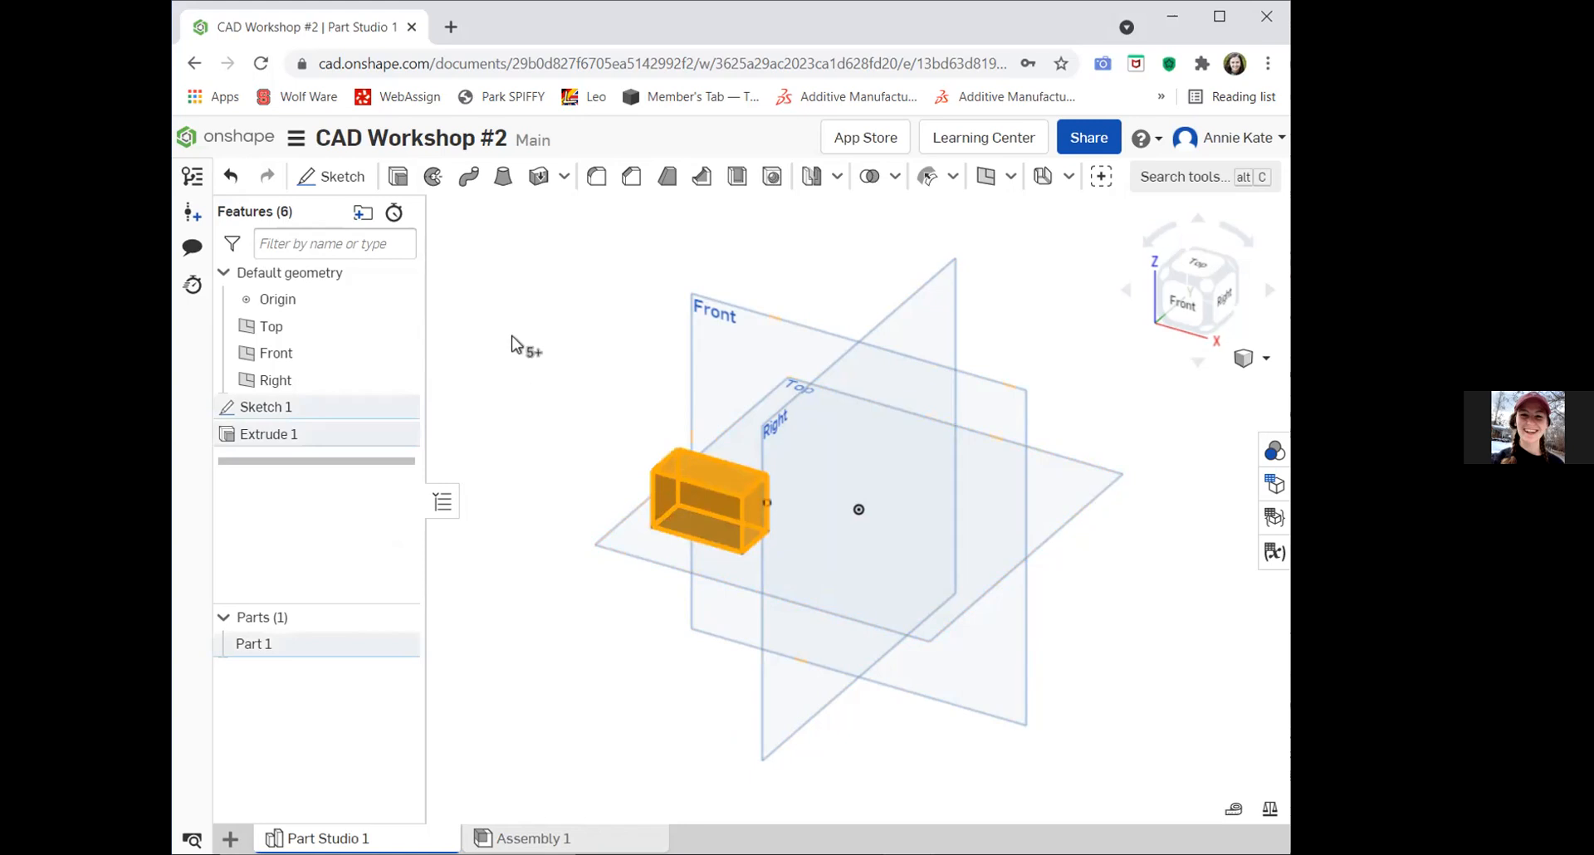
pyautogui.rightClick(706, 501)
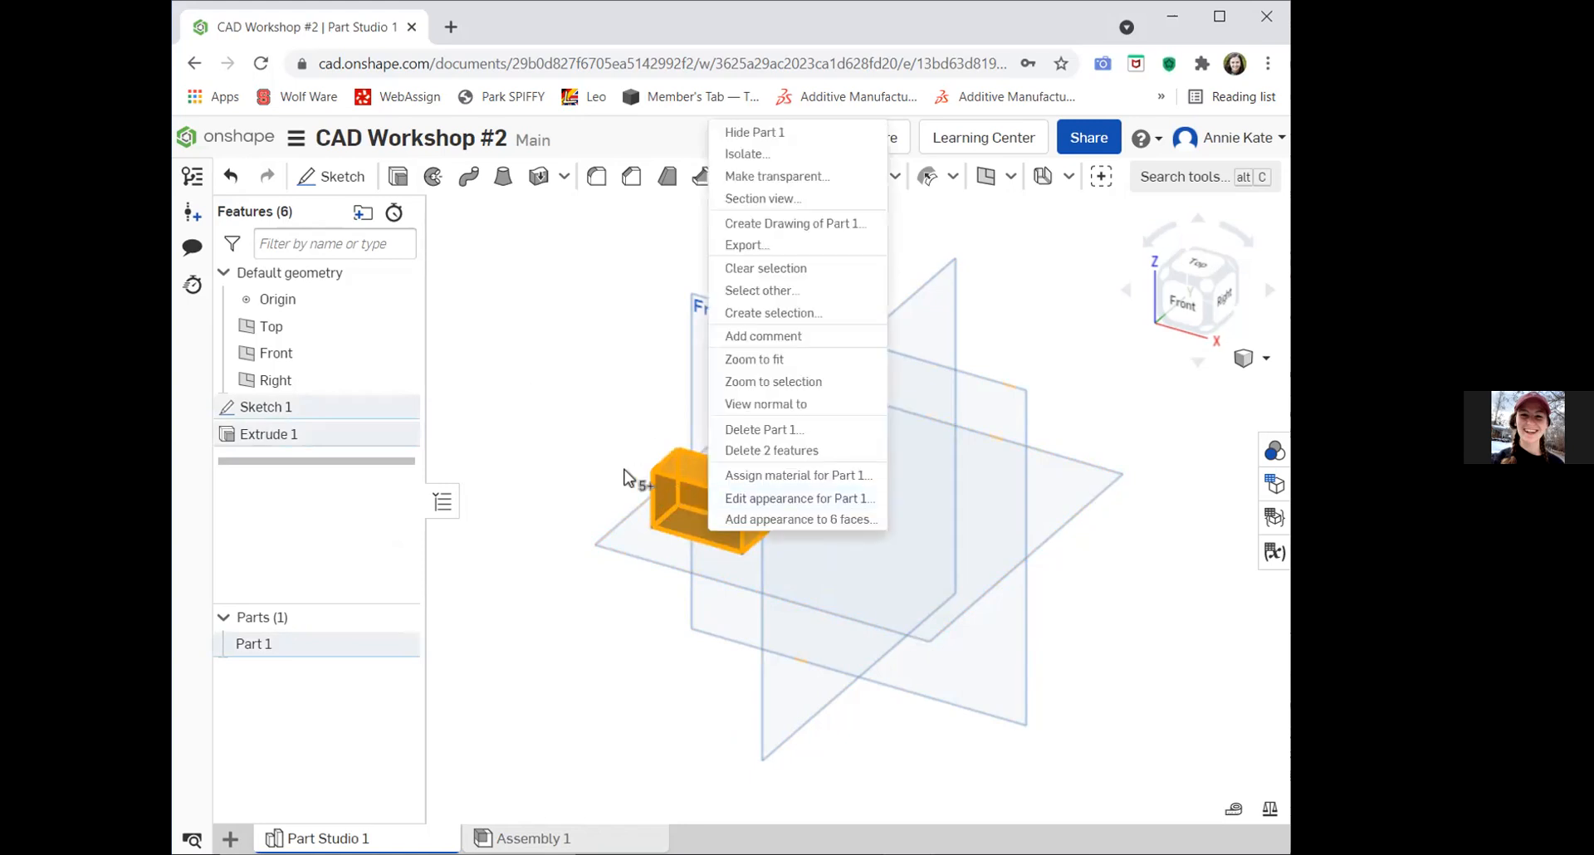
pyautogui.click(755, 430)
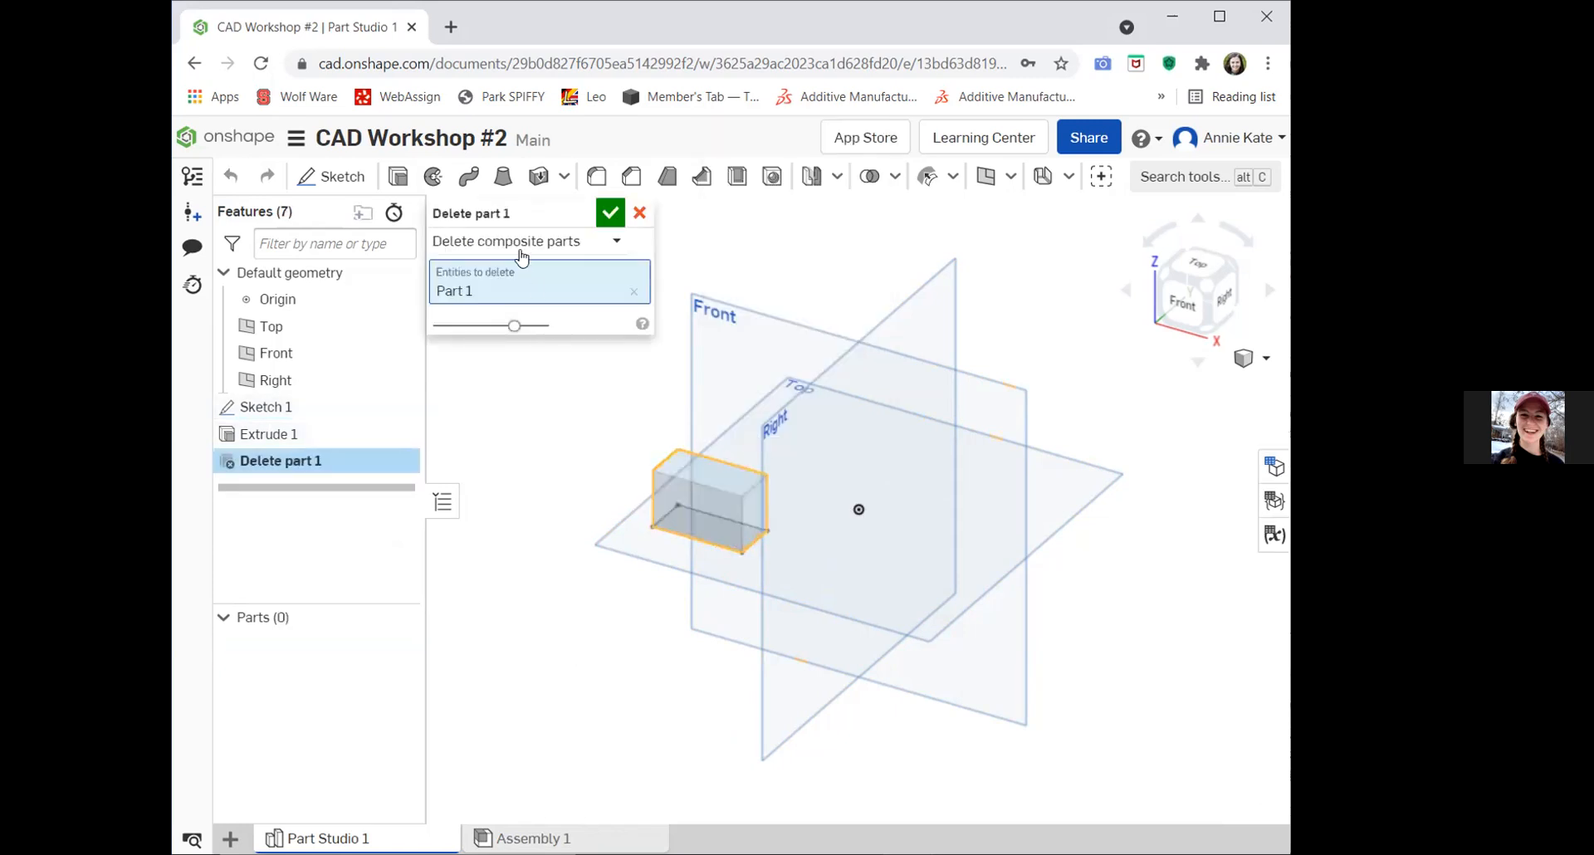
pyautogui.click(612, 213)
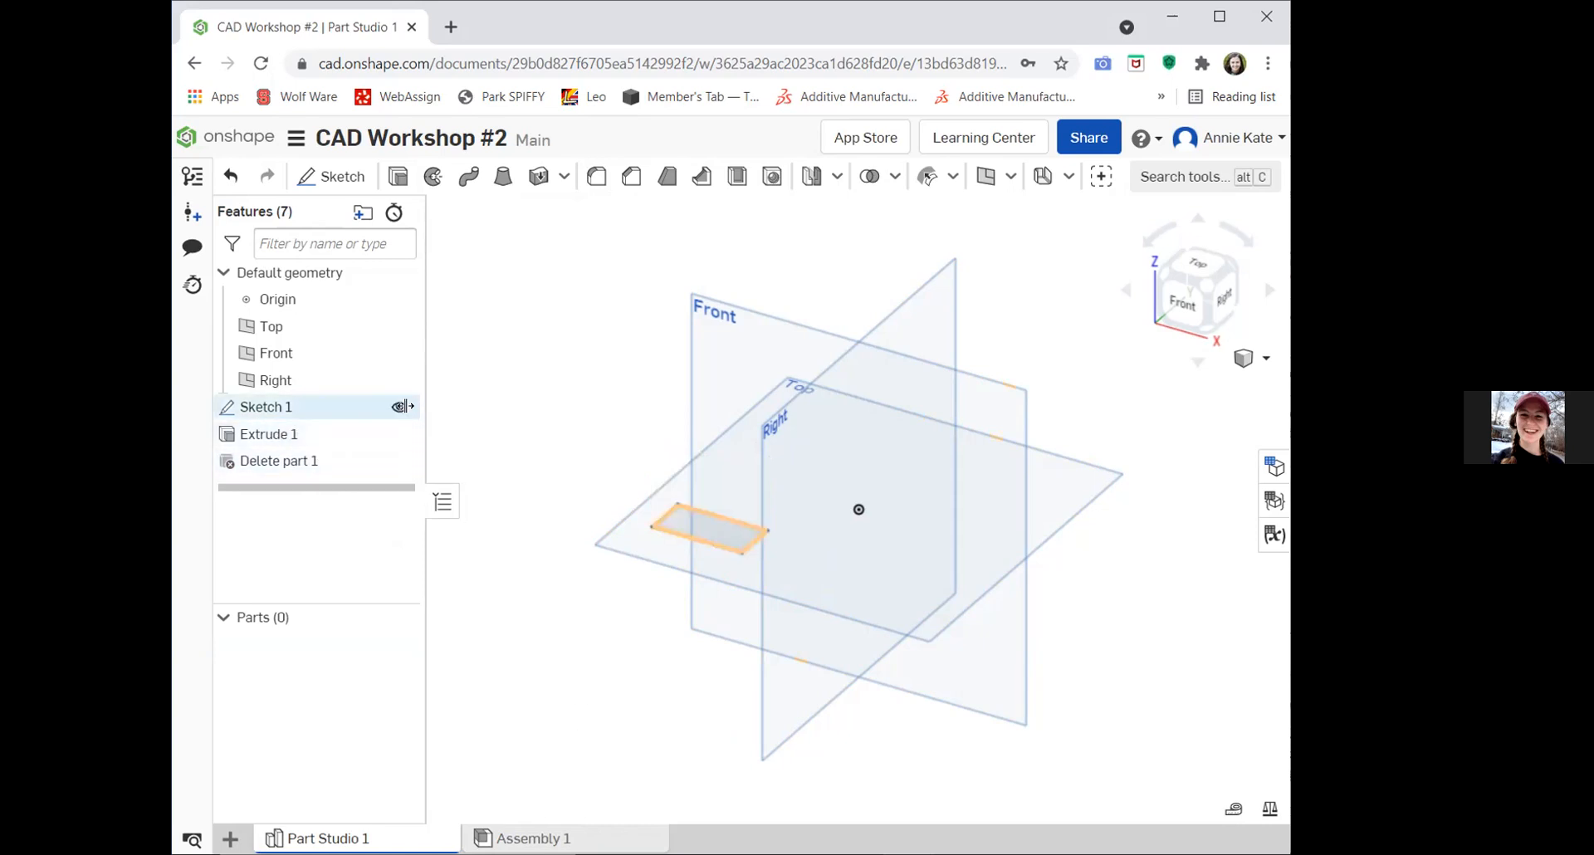
# Delete Sketch 1 along with the Extrude 1 and Delete part 1 features, leaving only the default geometry.
pyautogui.rightClick(689, 529)
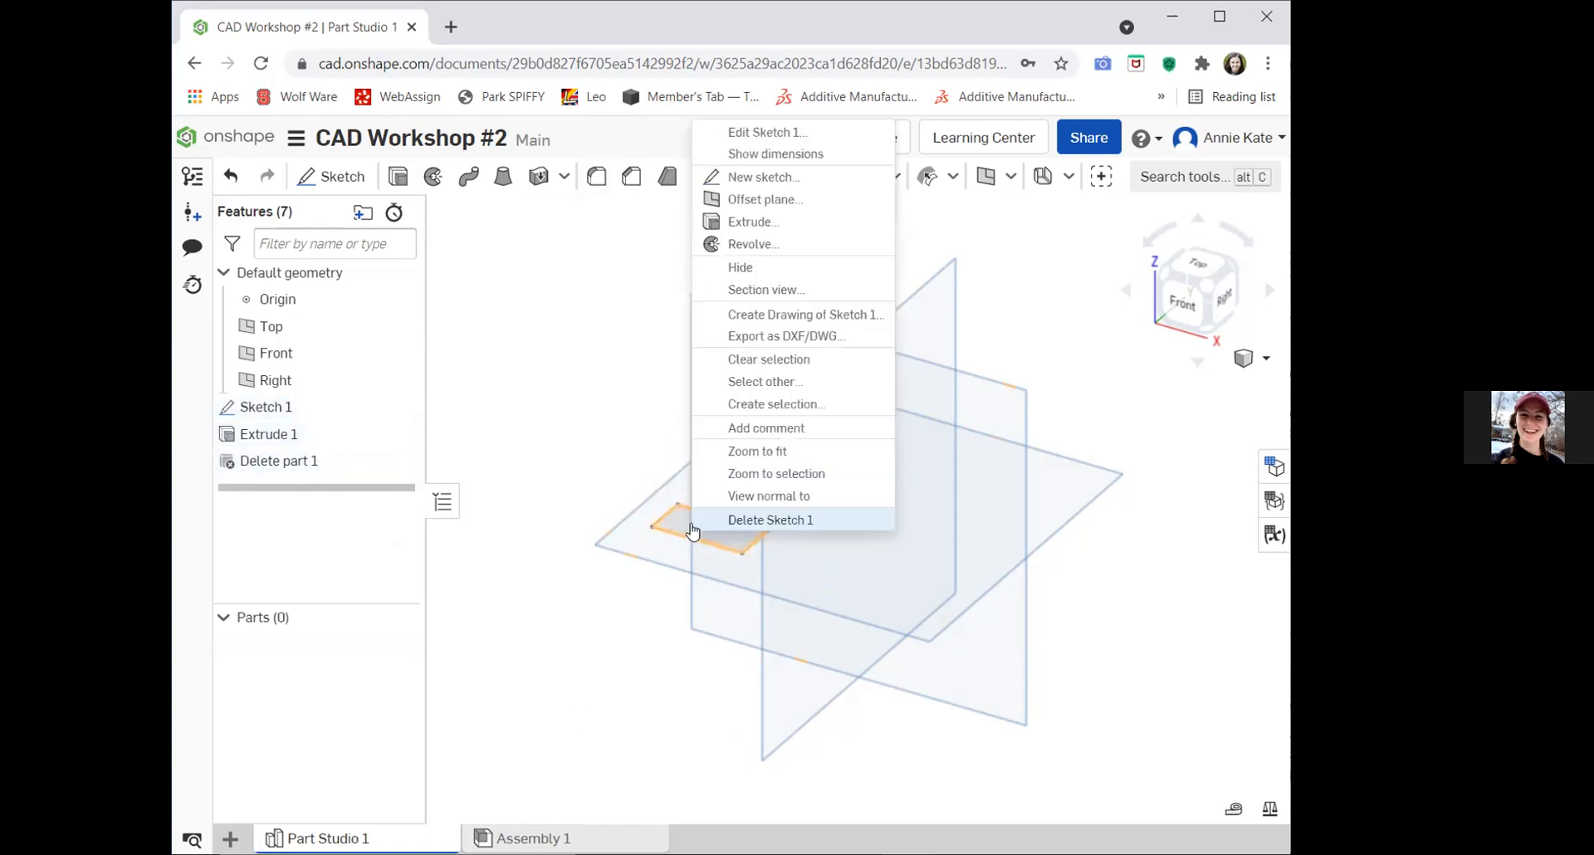
pyautogui.click(747, 519)
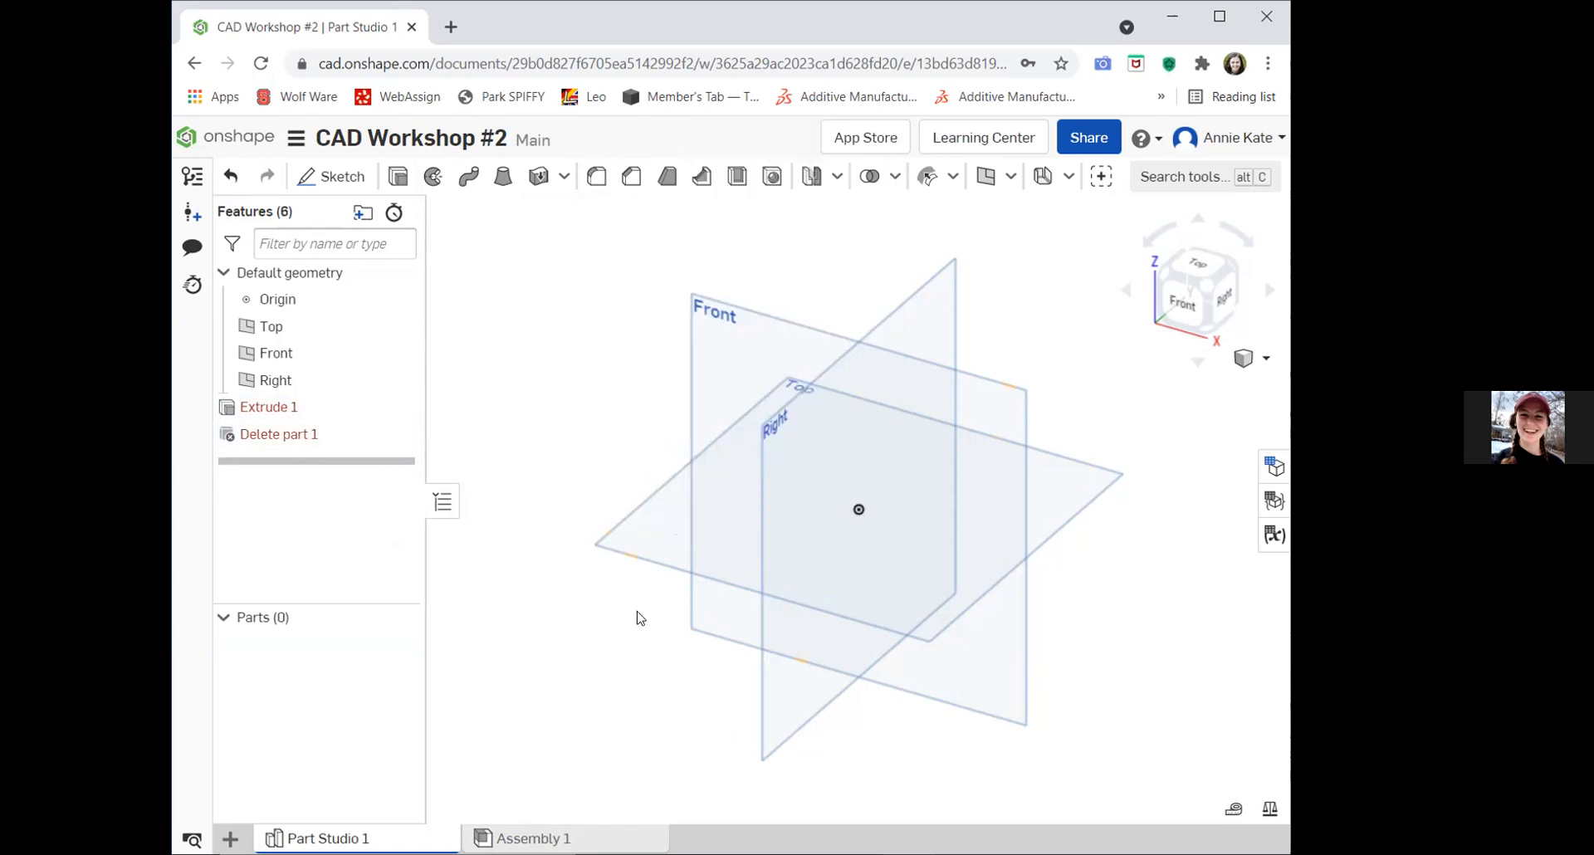
pyautogui.rightClick(292, 412)
pyautogui.click(357, 571)
pyautogui.rightClick(309, 410)
pyautogui.click(355, 545)
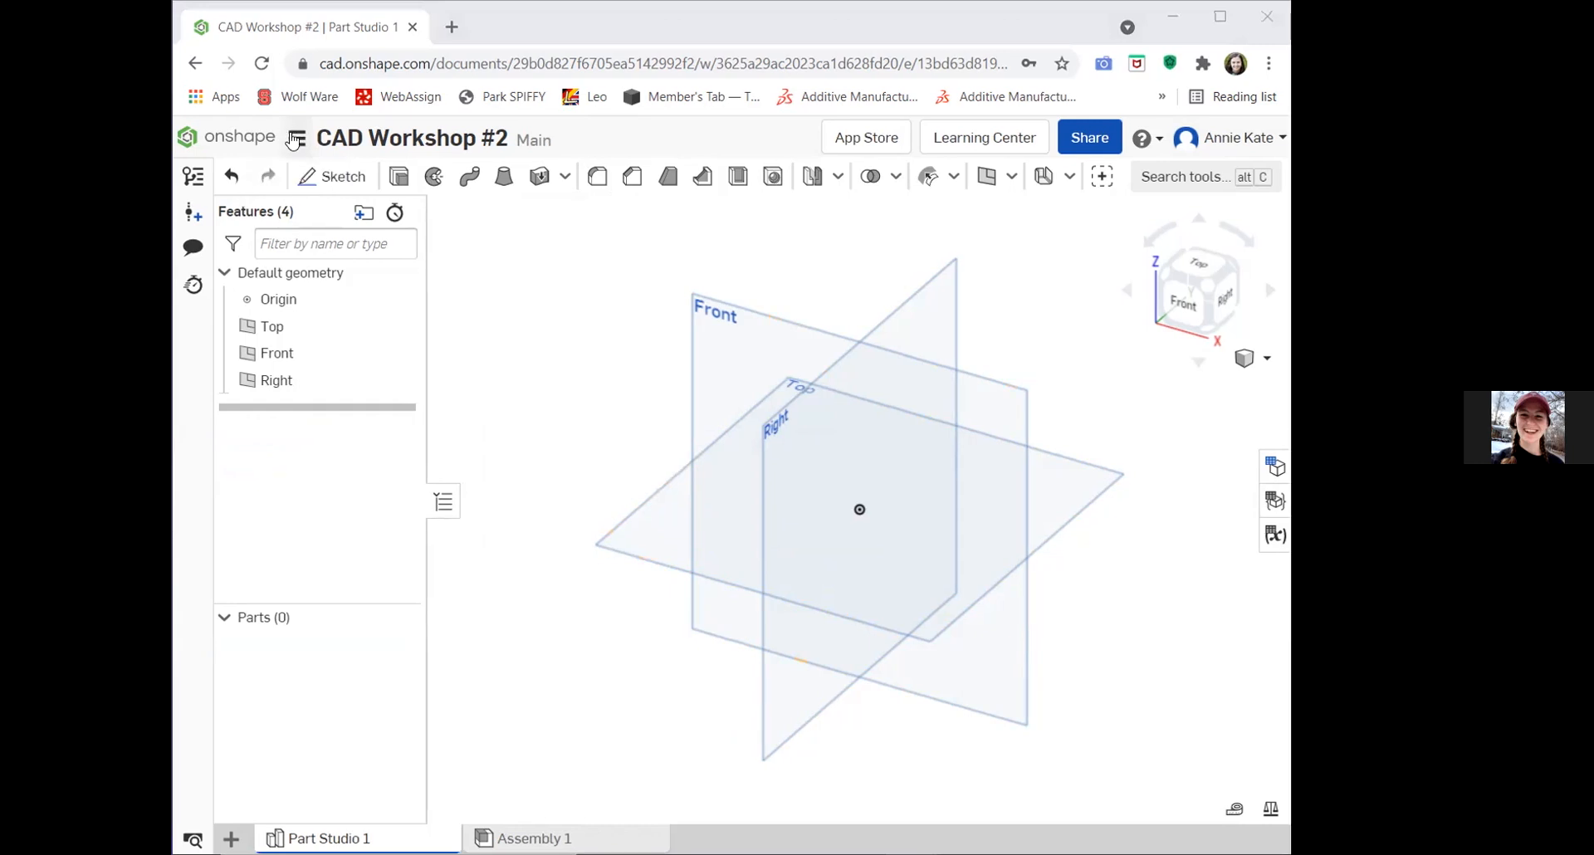
# Review the workspace units and close the settings without changing them.
pyautogui.click(295, 141)
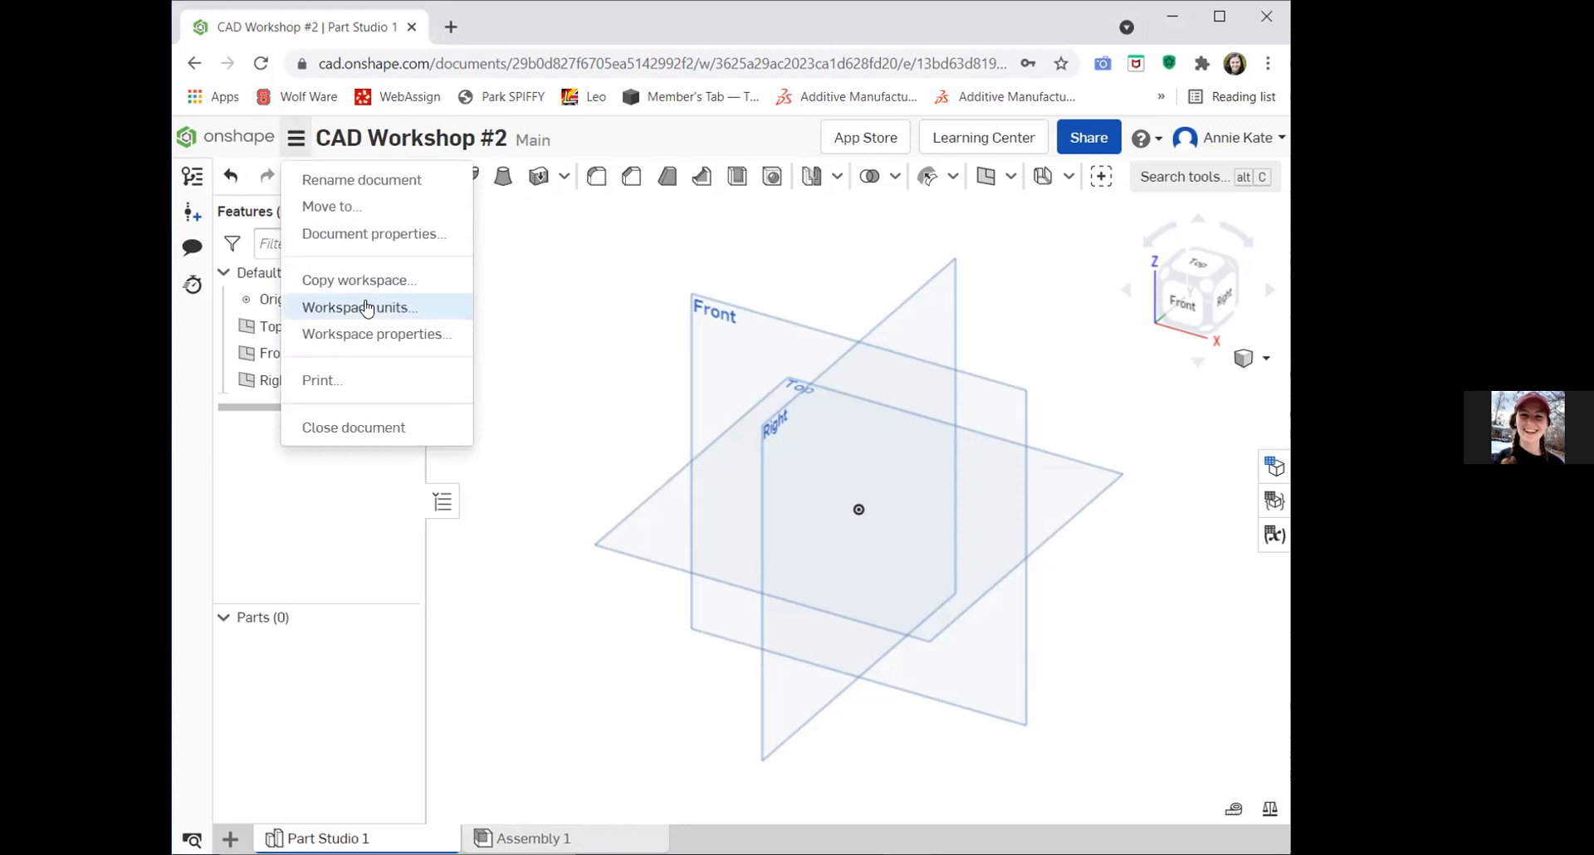
pyautogui.click(364, 307)
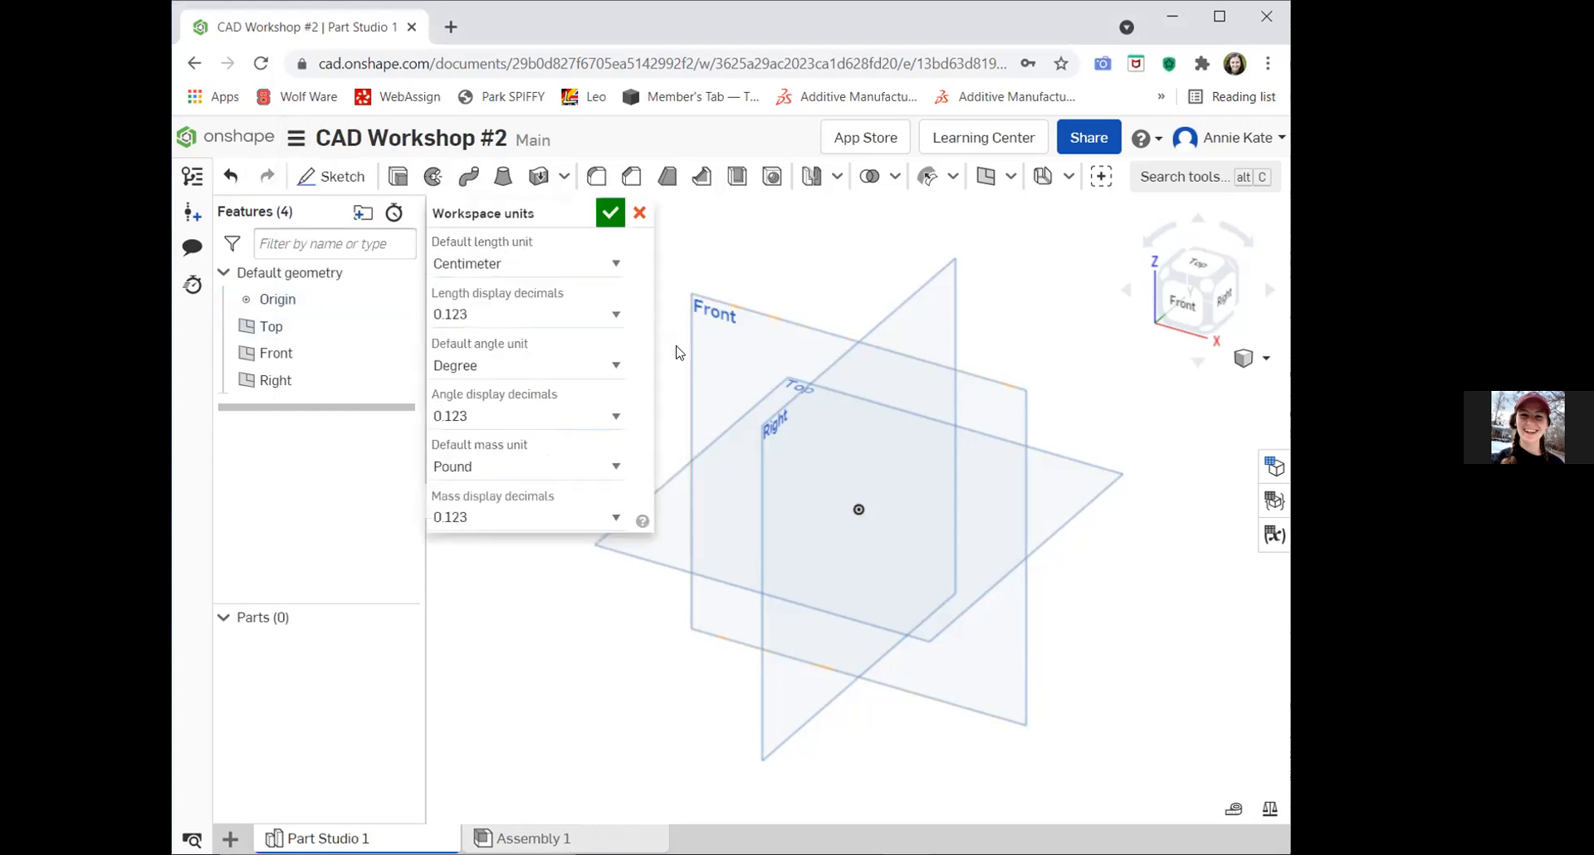
pyautogui.click(637, 213)
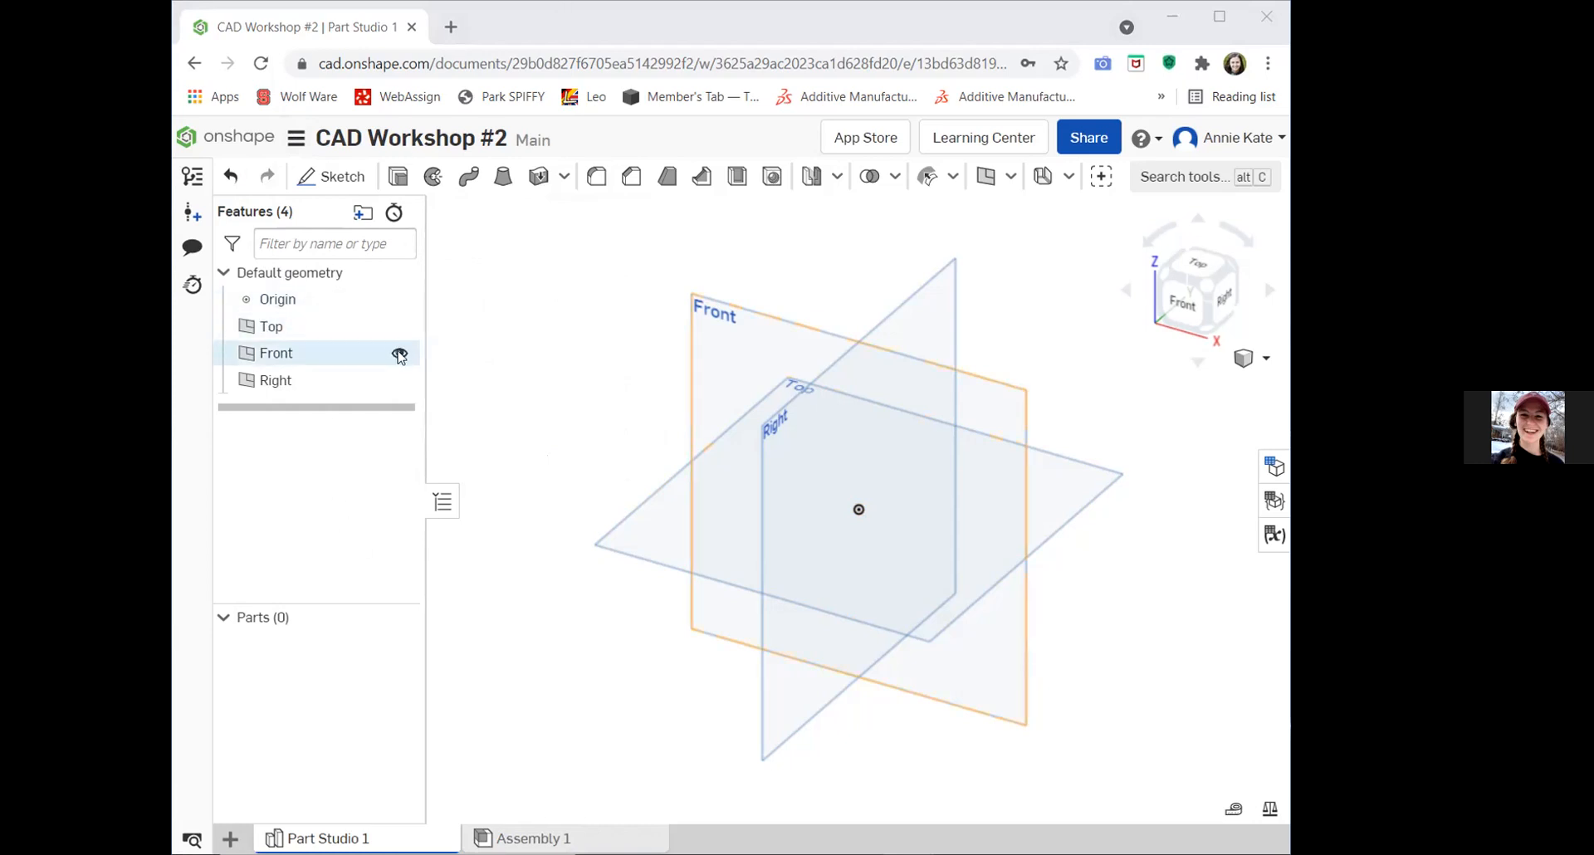
# Hide the Front and Right planes and create an empty sketch on the Top plane.
pyautogui.click(399, 355)
pyautogui.click(399, 380)
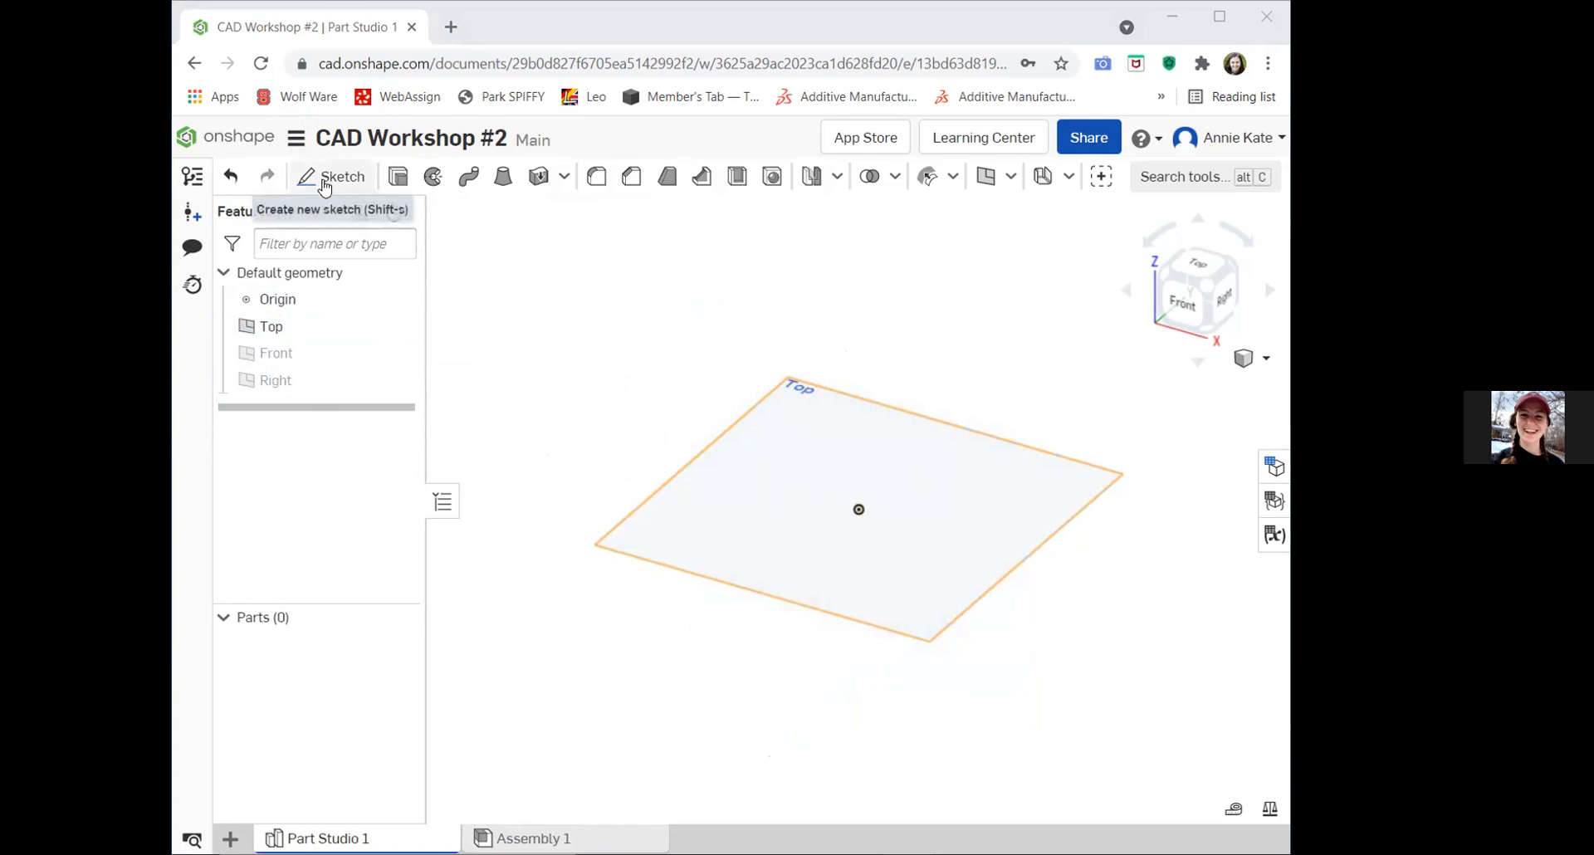
pyautogui.click(324, 184)
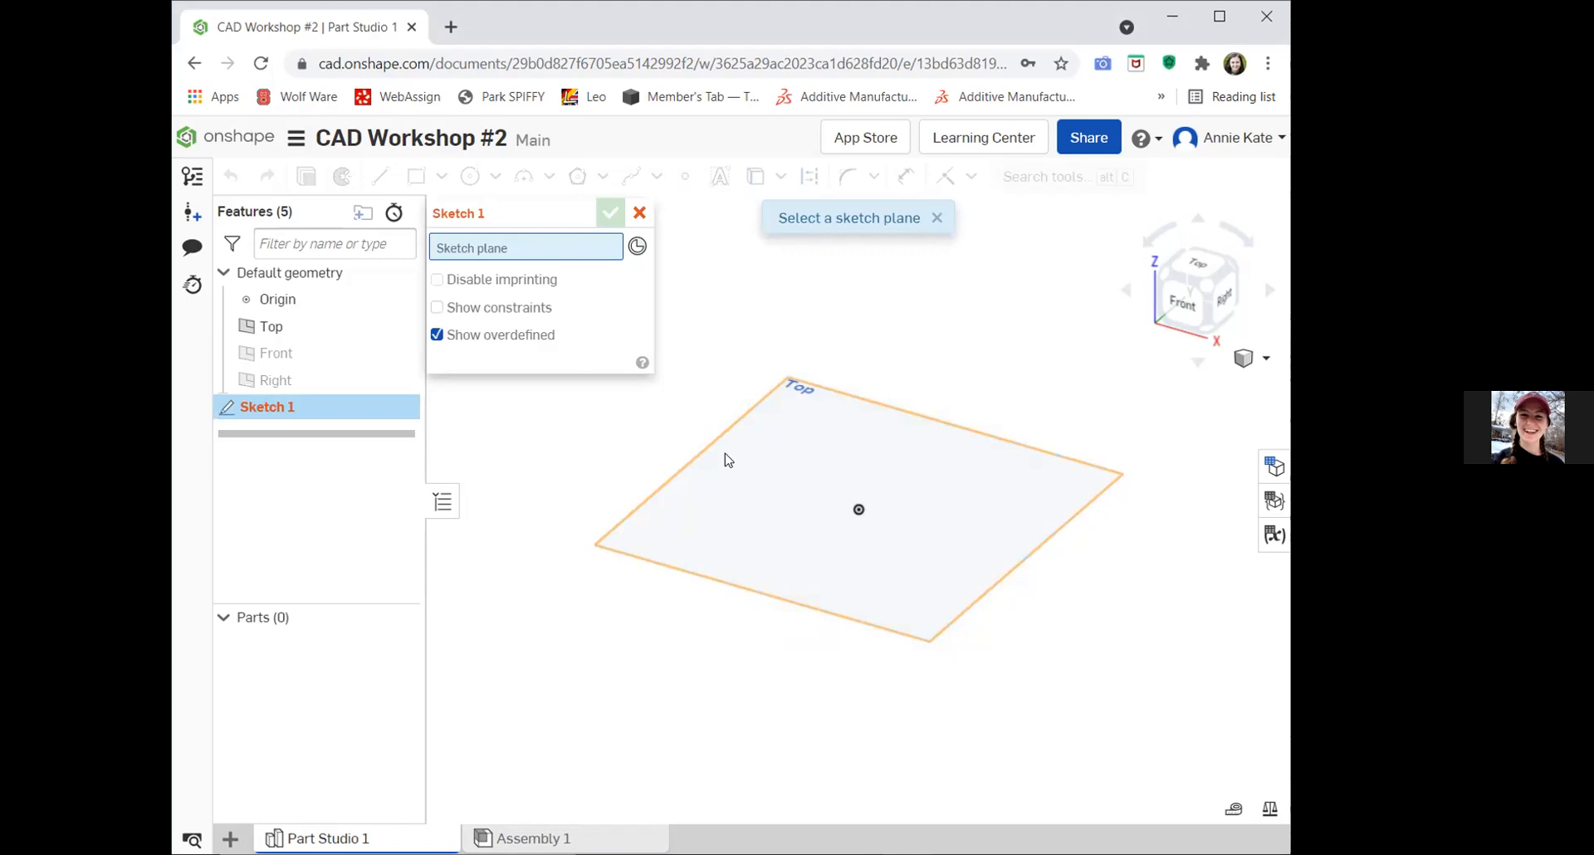
pyautogui.click(790, 473)
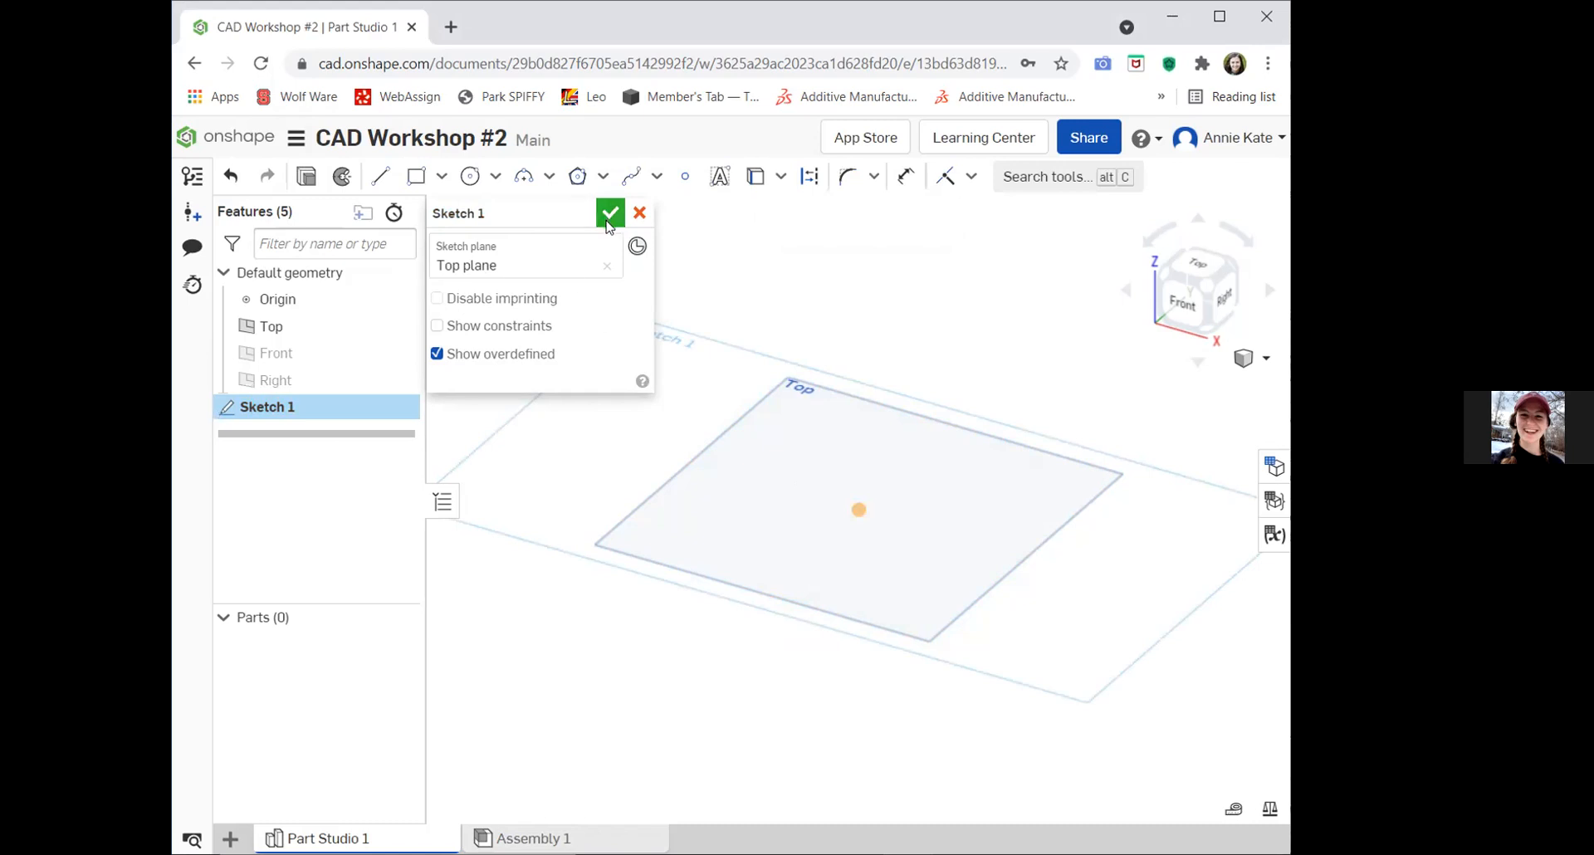
pyautogui.click(610, 215)
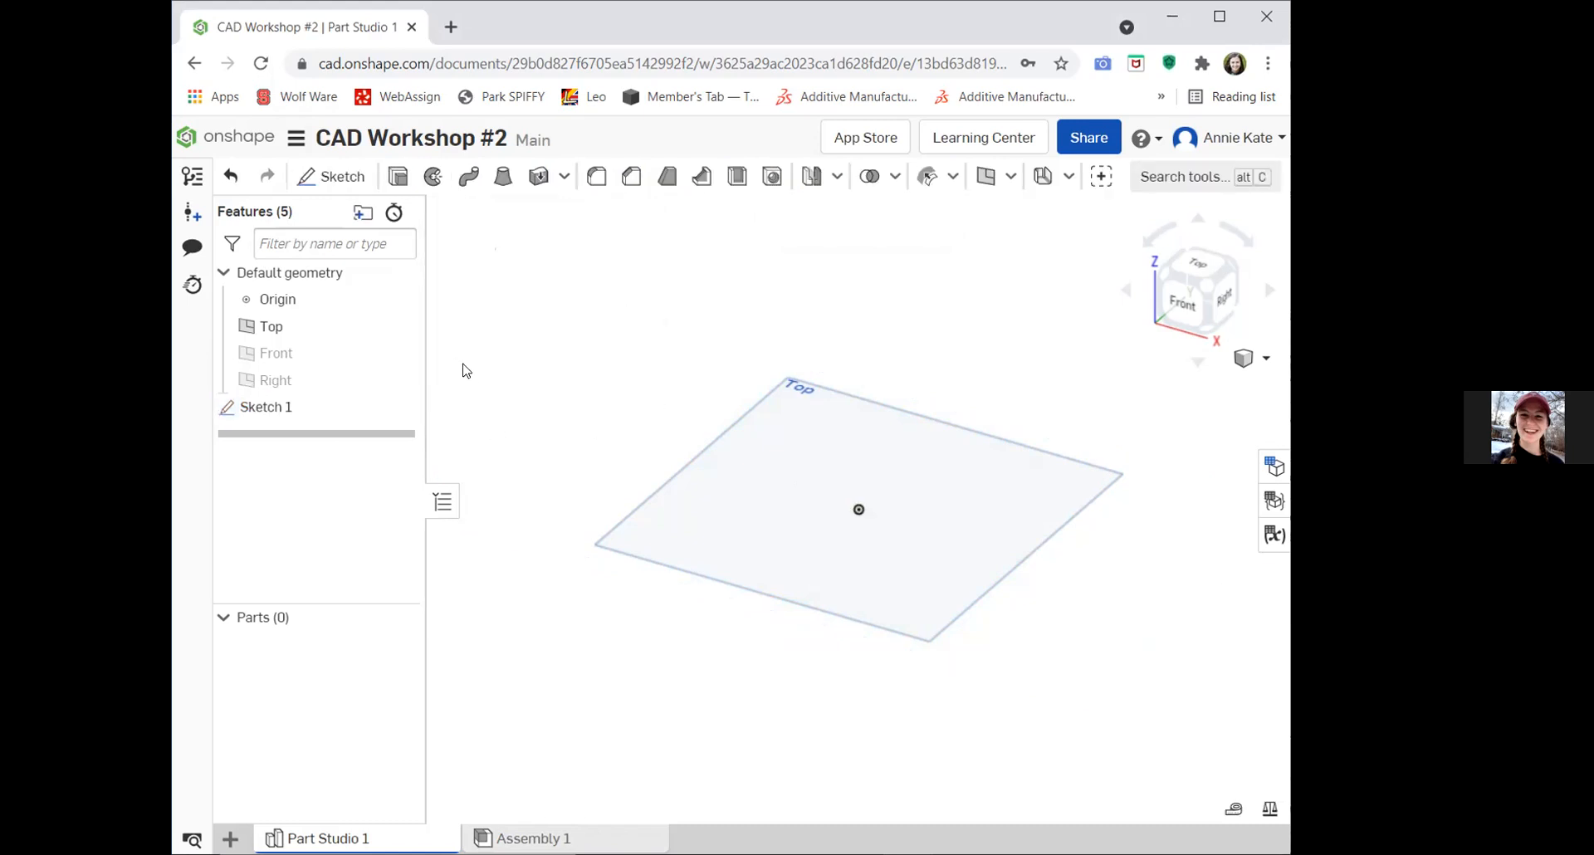
# Reopen Sketch 1 for editing and orient the view to face the Top plane.
pyautogui.rightClick(304, 416)
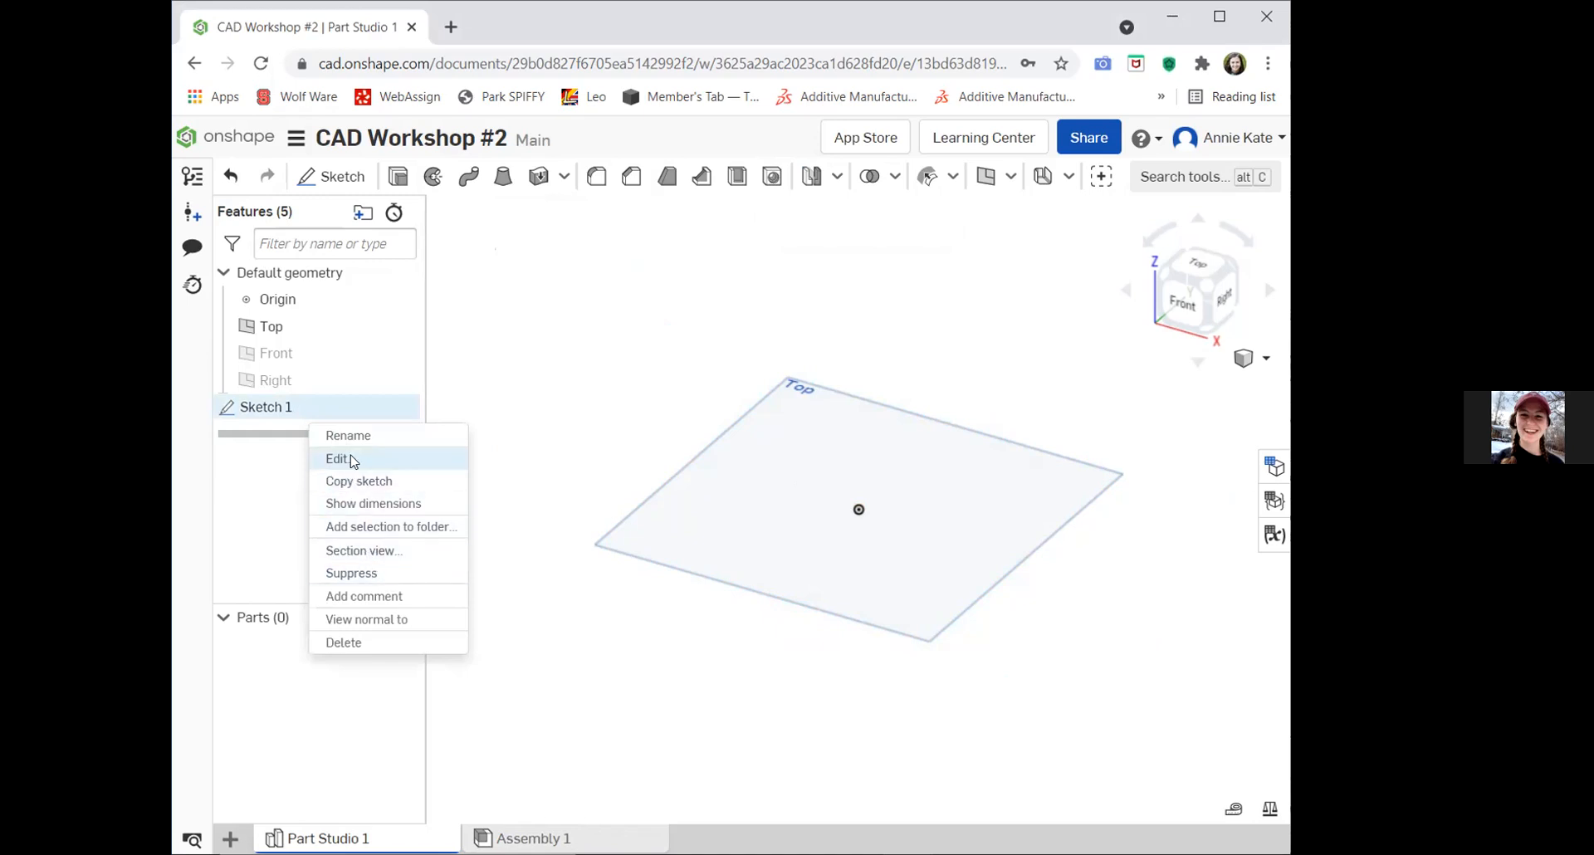
pyautogui.click(348, 458)
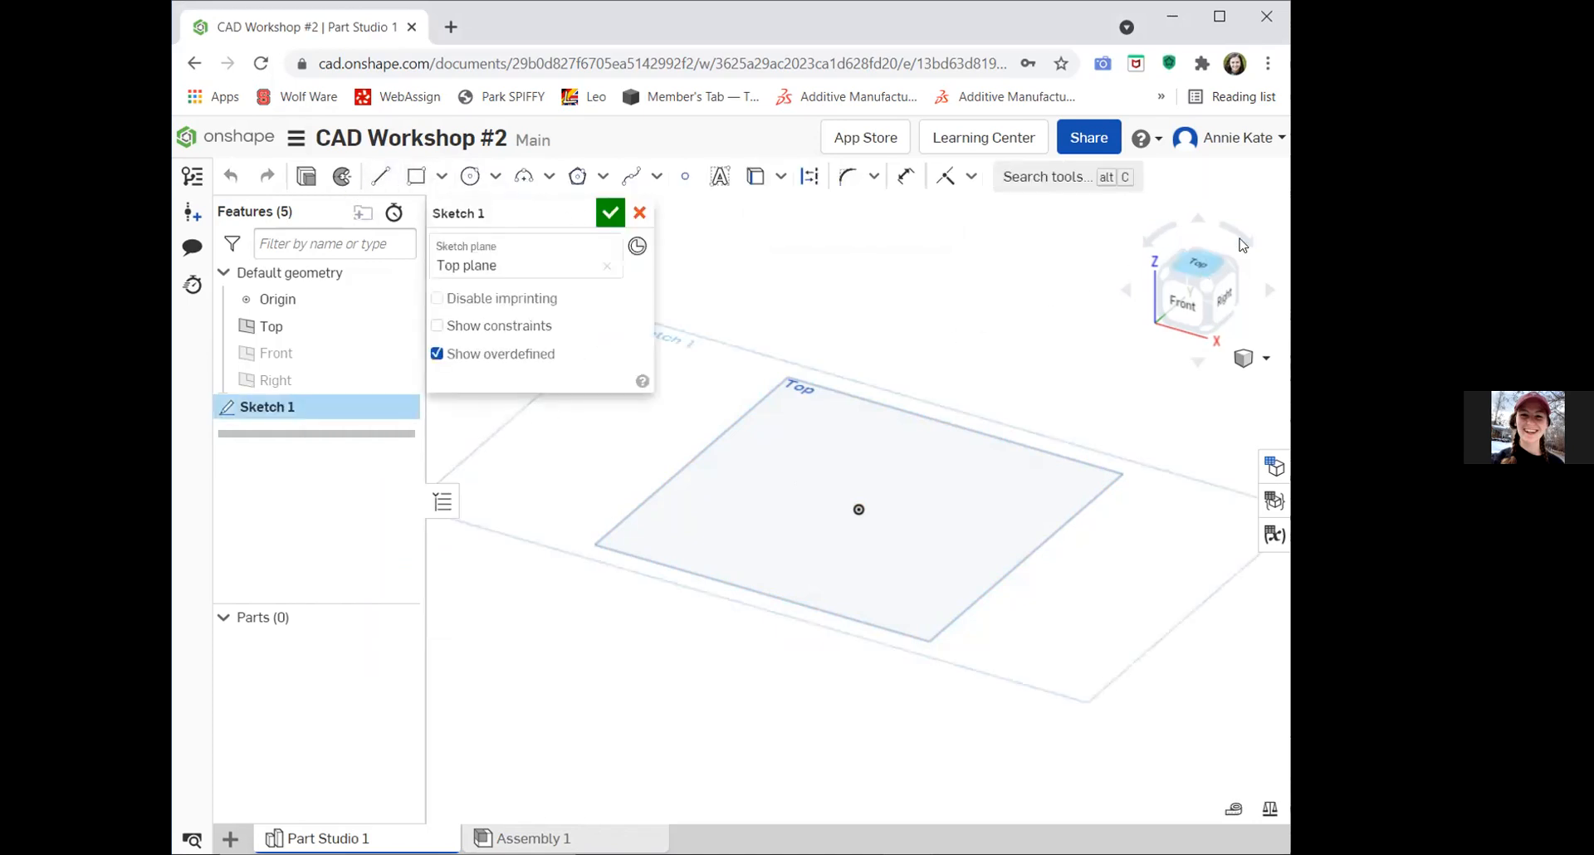
pyautogui.click(1195, 278)
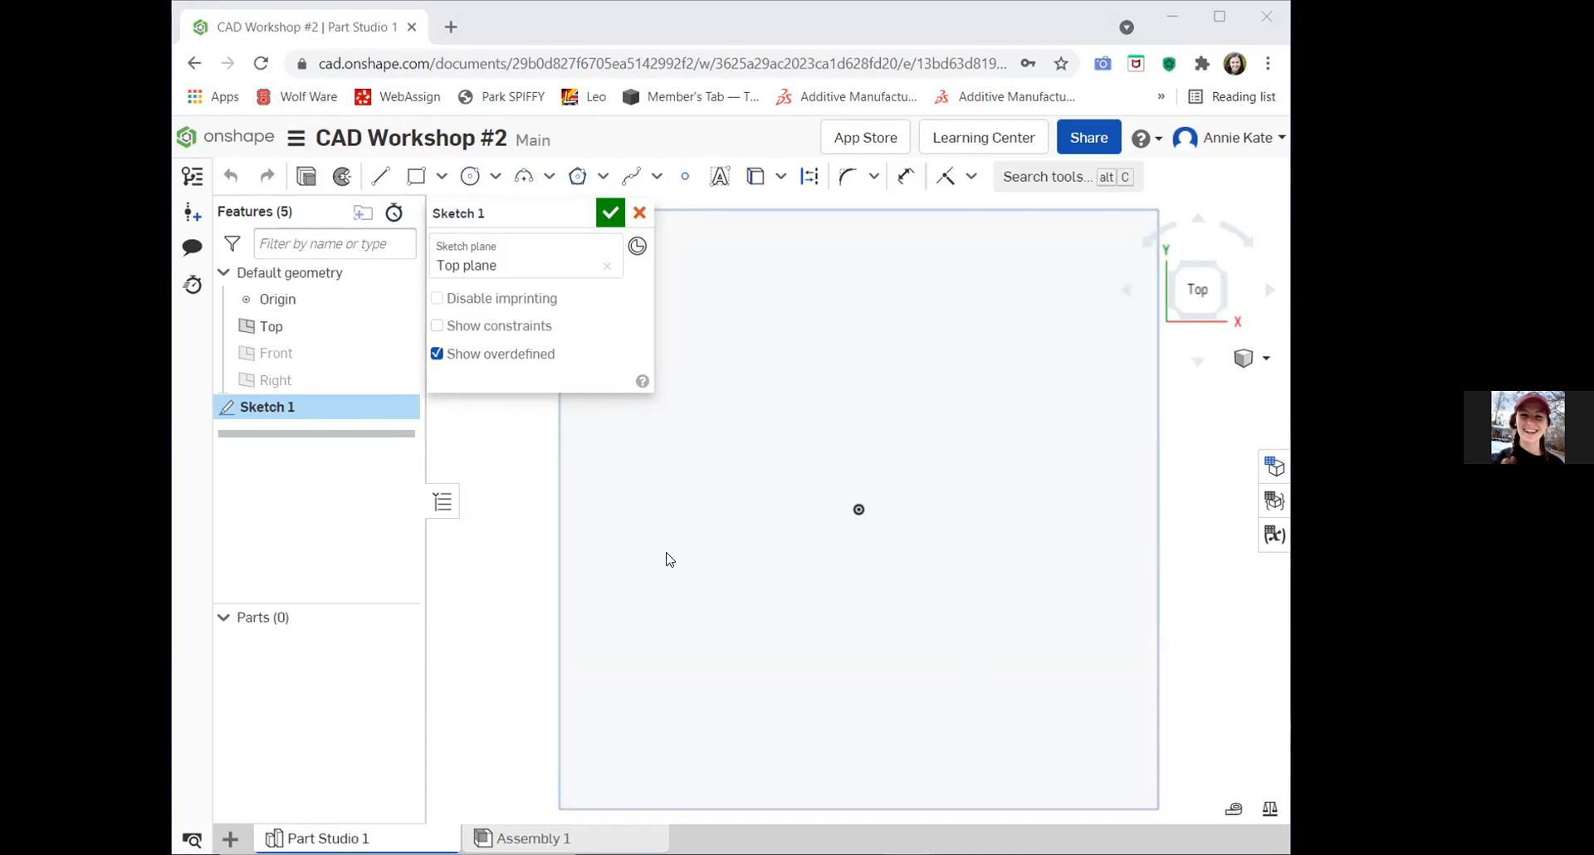
pyautogui.click(609, 213)
pyautogui.hotkey('shift', 's')
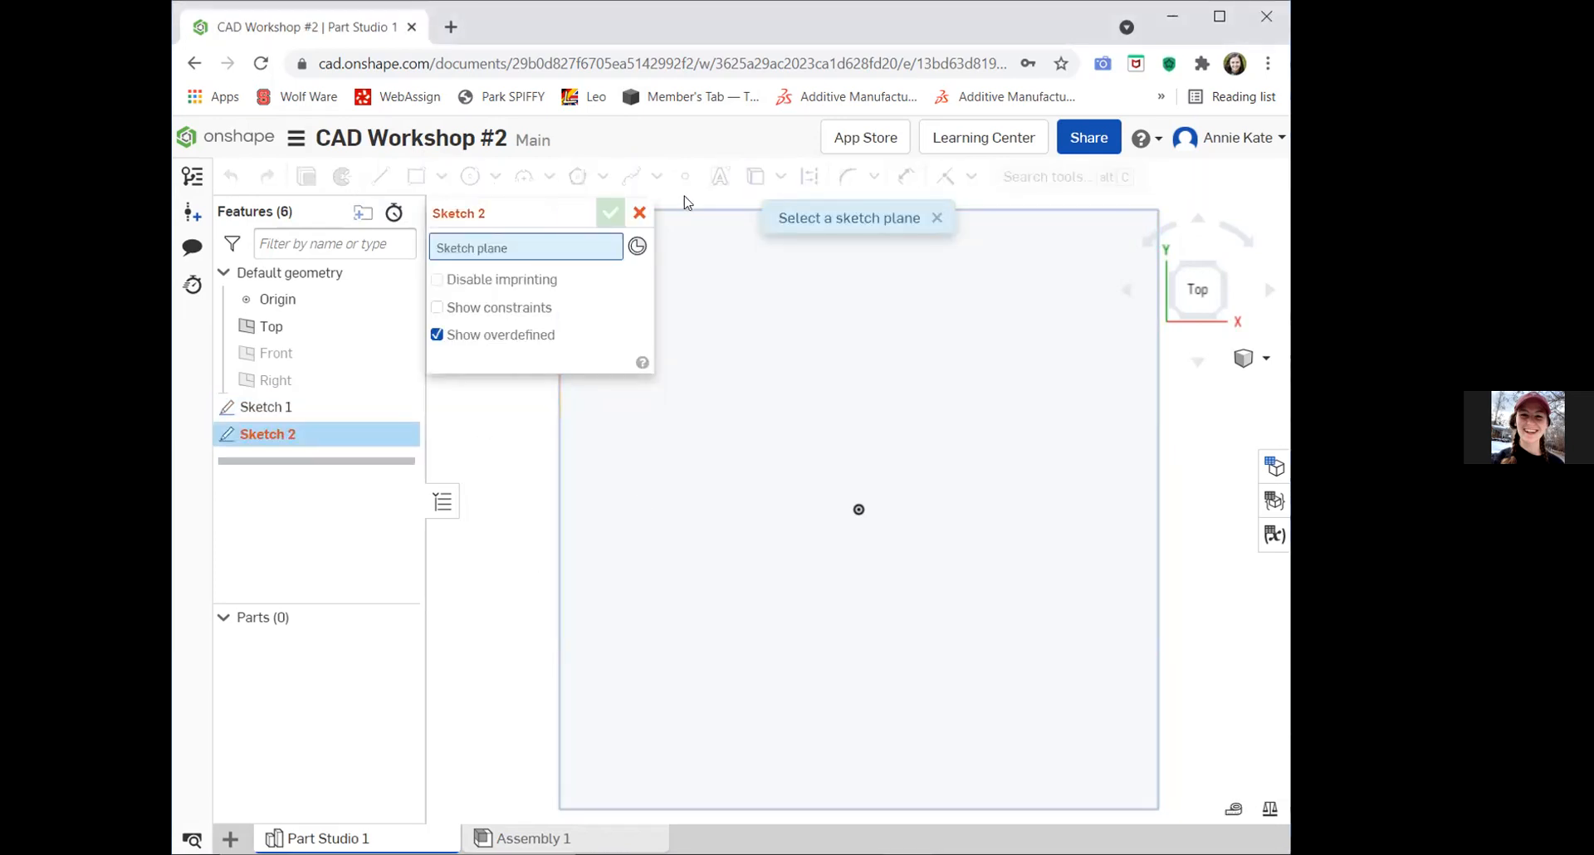
pyautogui.click(640, 214)
pyautogui.rightClick(359, 415)
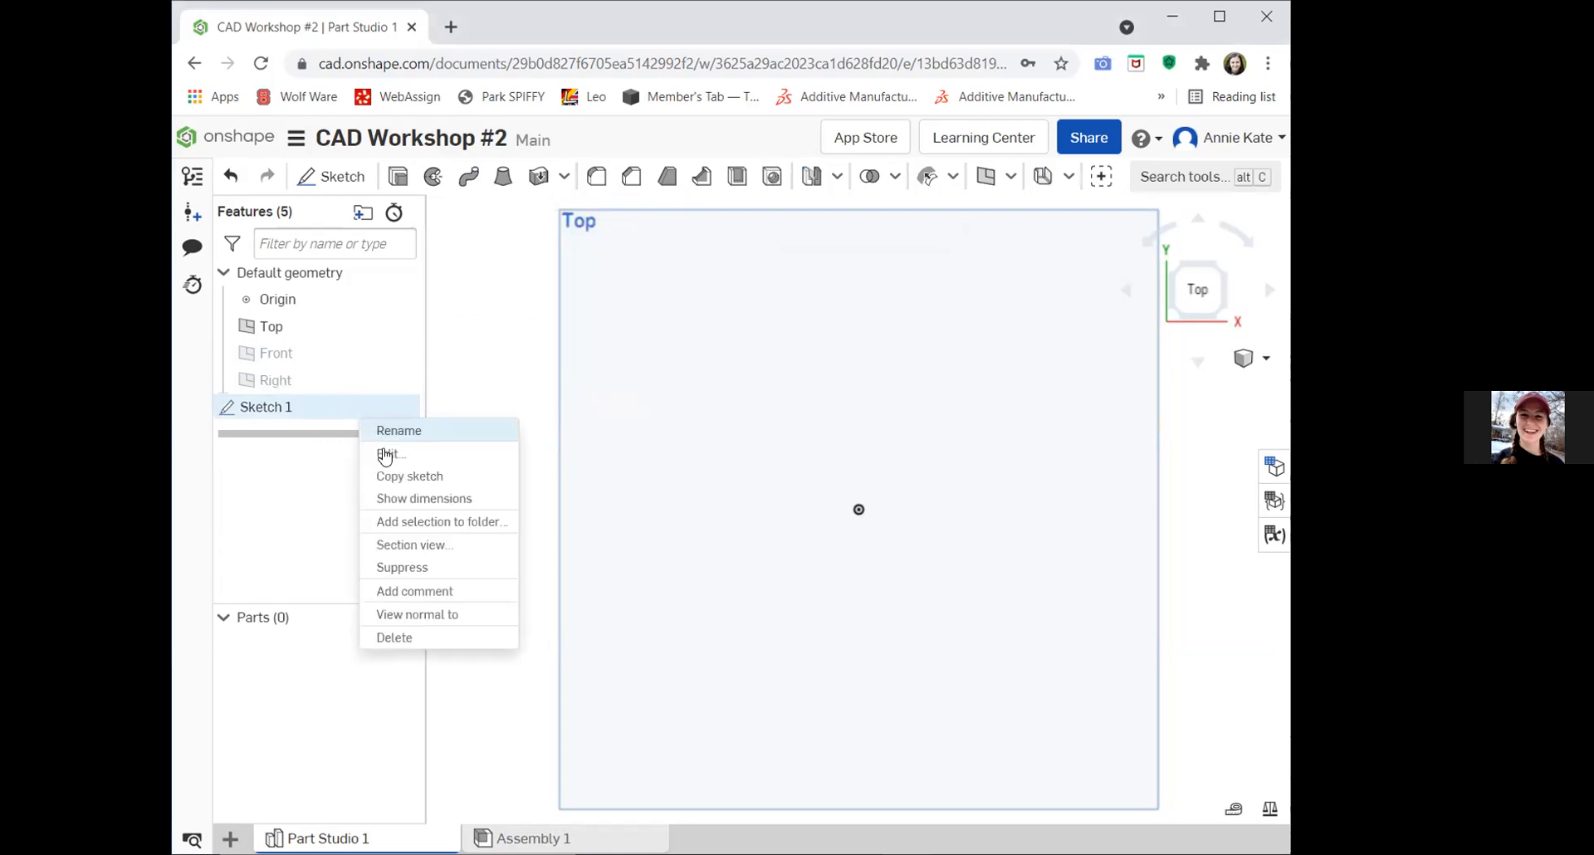
pyautogui.click(385, 455)
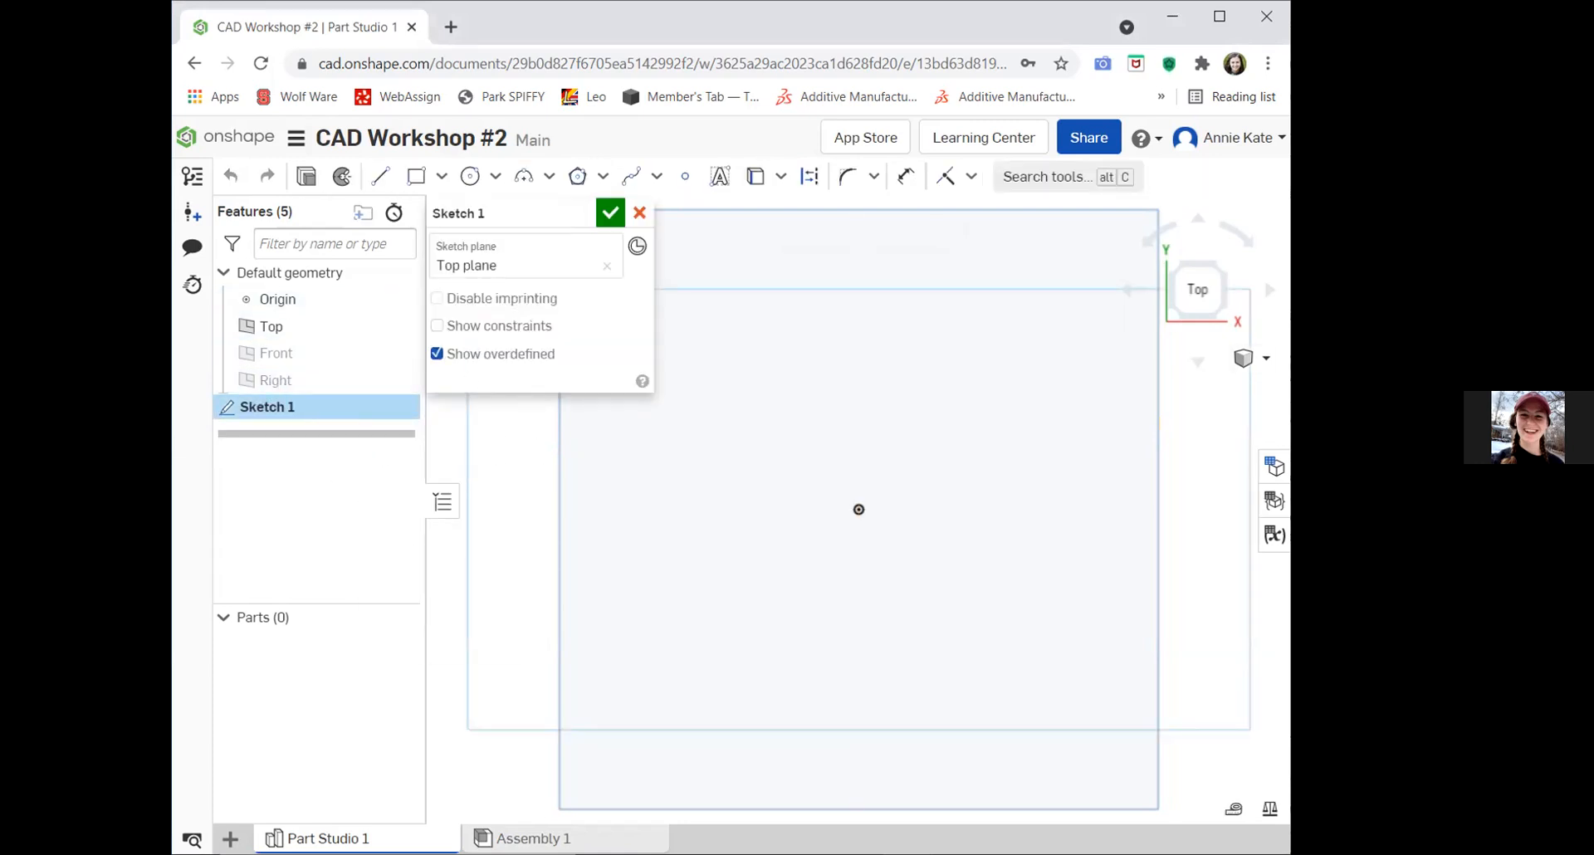
# Sketch two corner rectangles, about 3.3 by 1.6 cm to the upper left of the origin and about 3.8 by 1.7 cm above it.
pyautogui.click(412, 178)
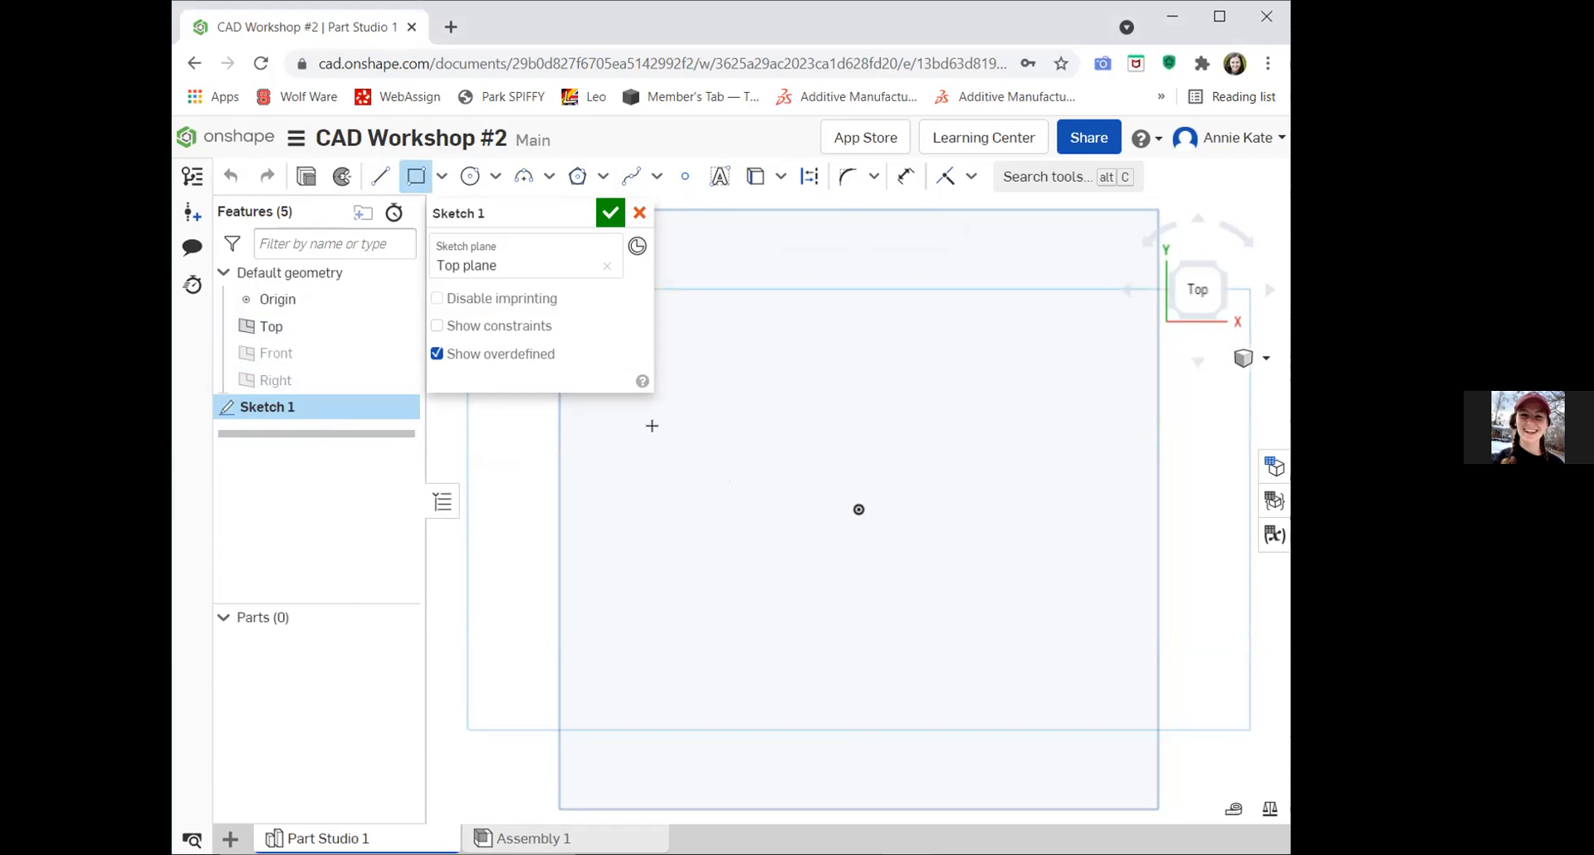
pyautogui.click(654, 426)
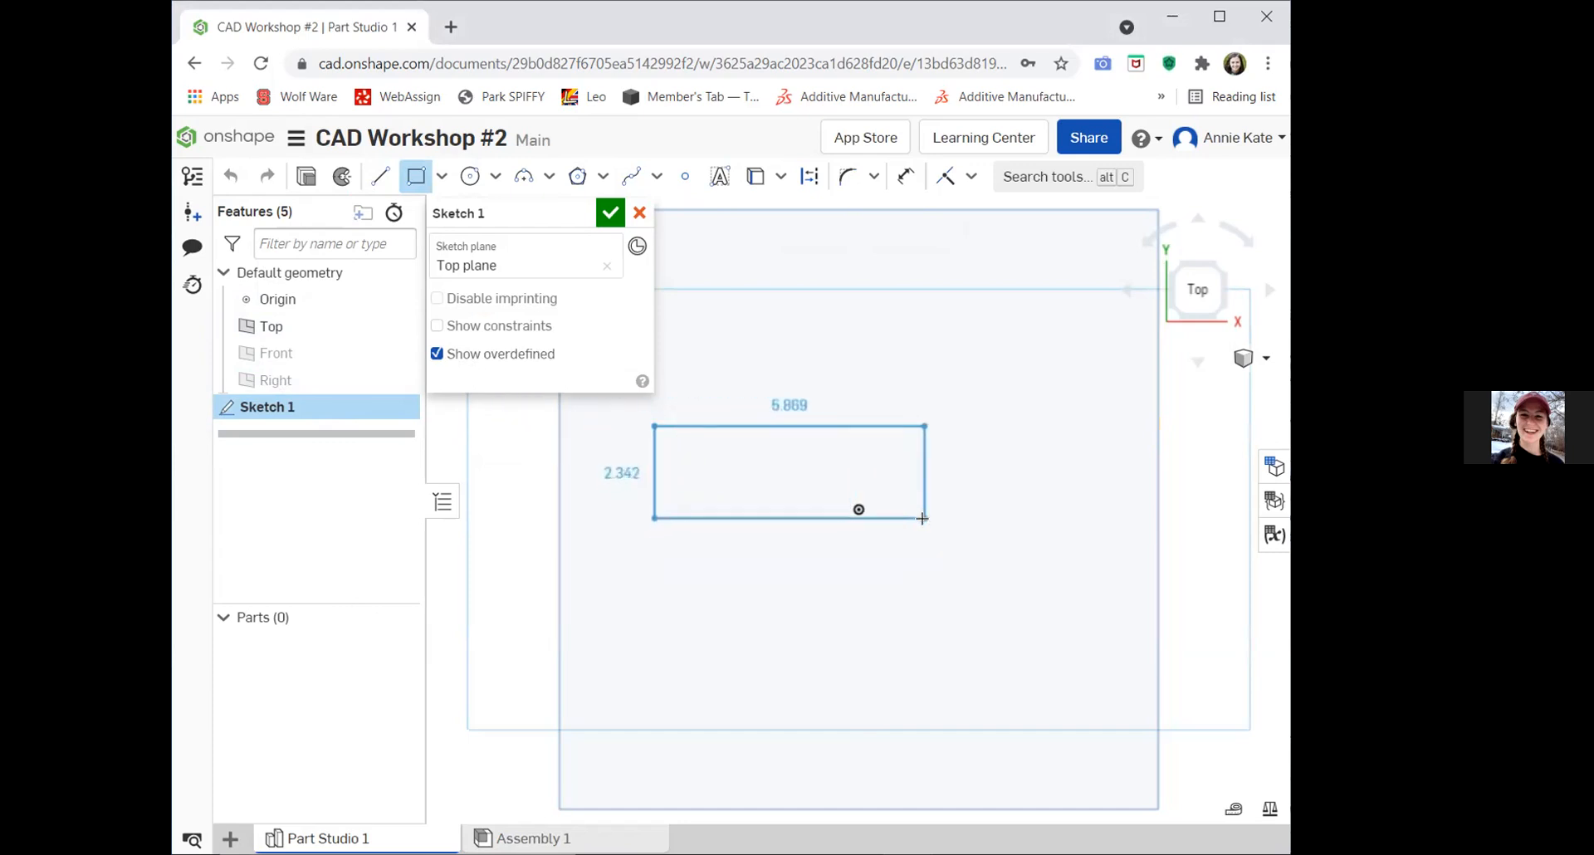
pyautogui.click(783, 490)
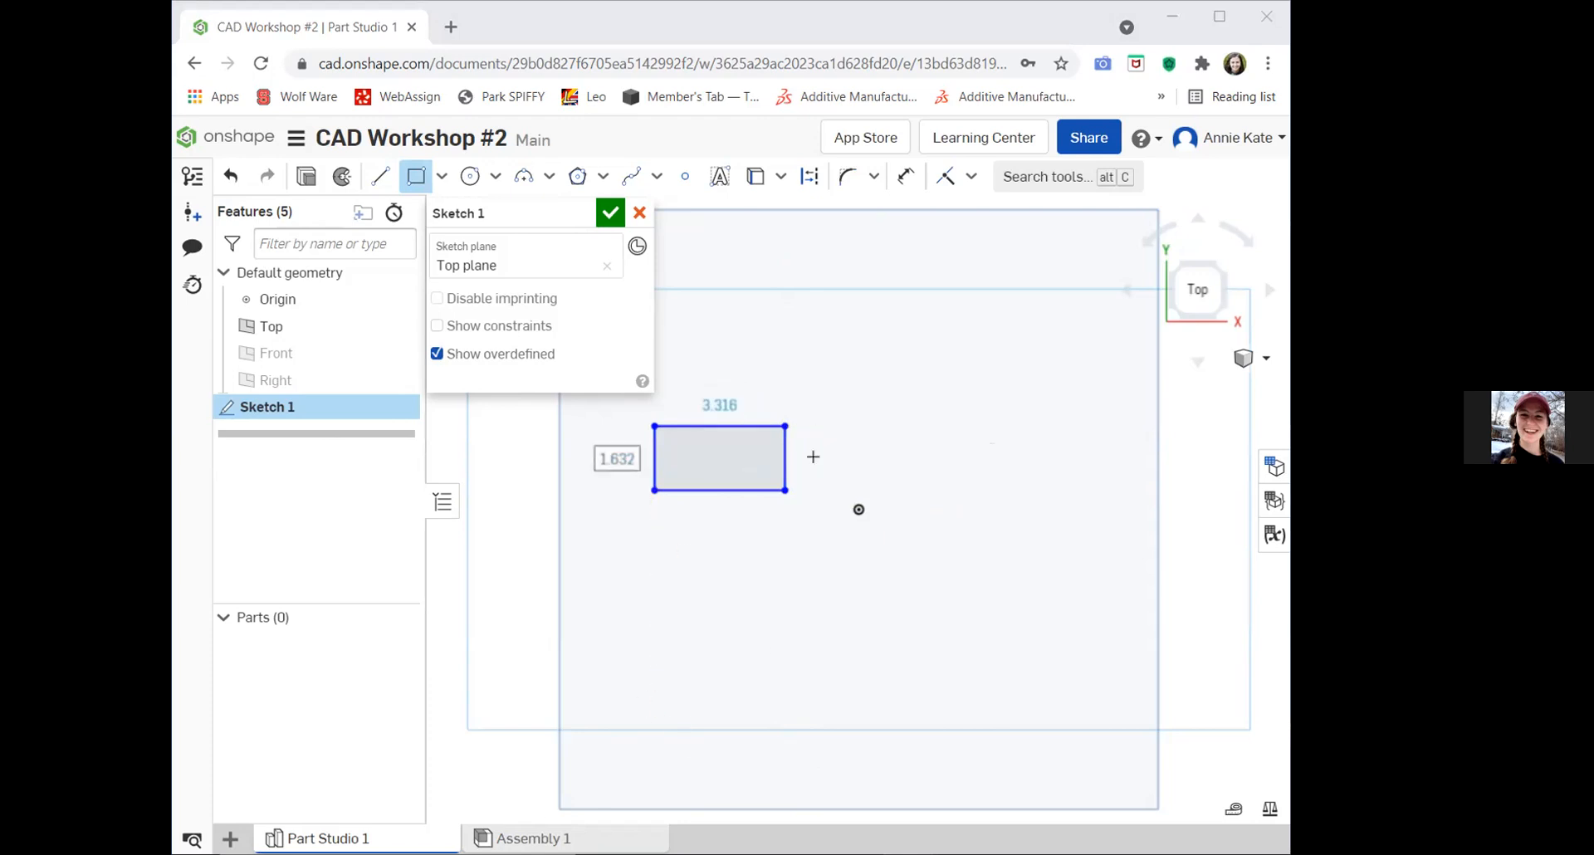
pyautogui.click(804, 329)
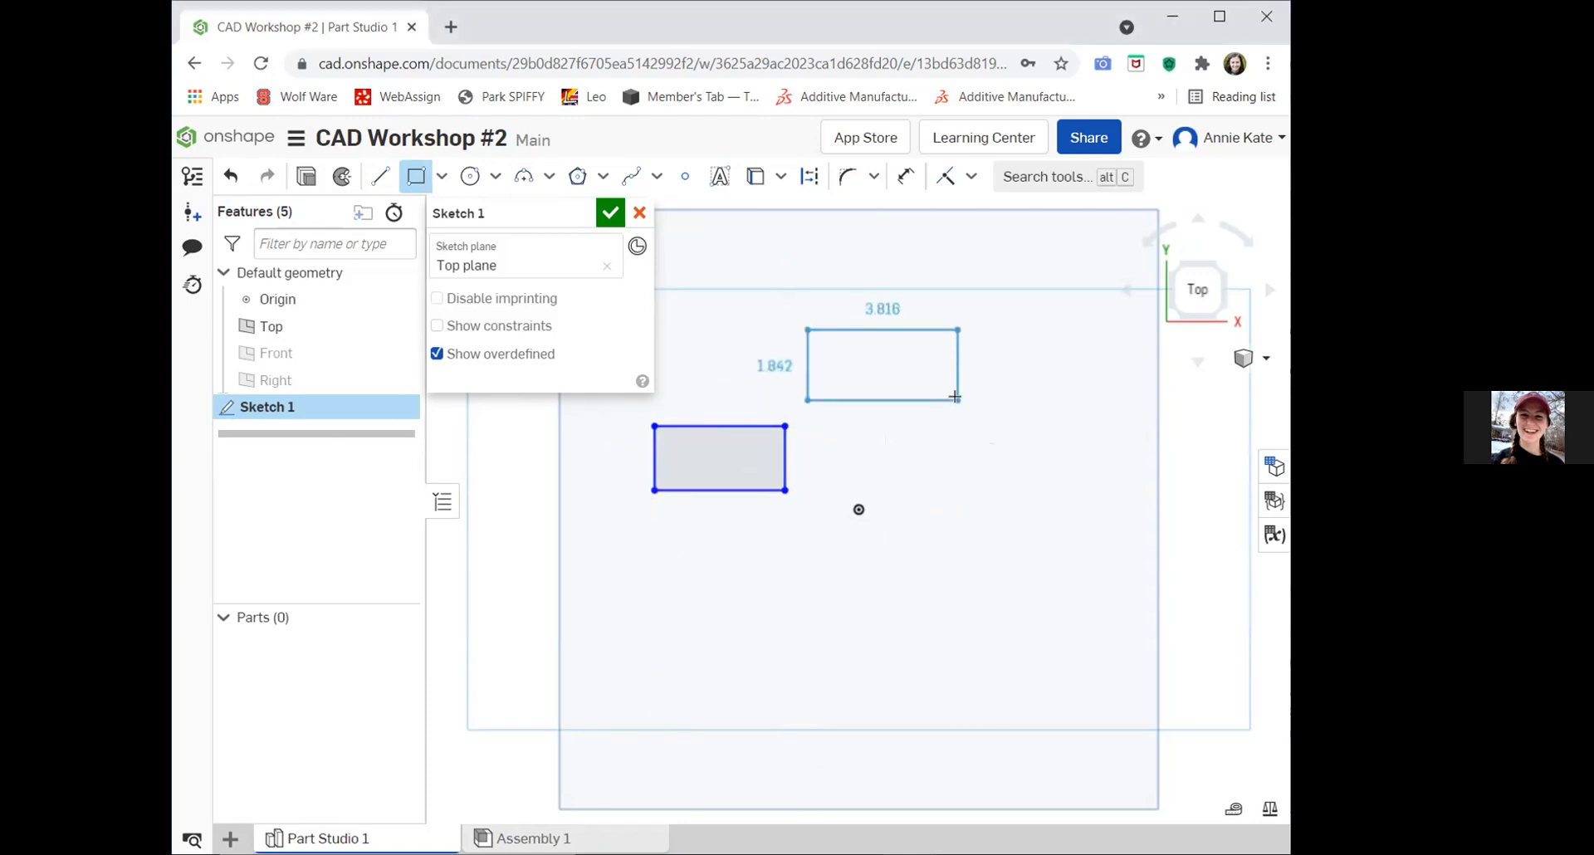
pyautogui.click(957, 396)
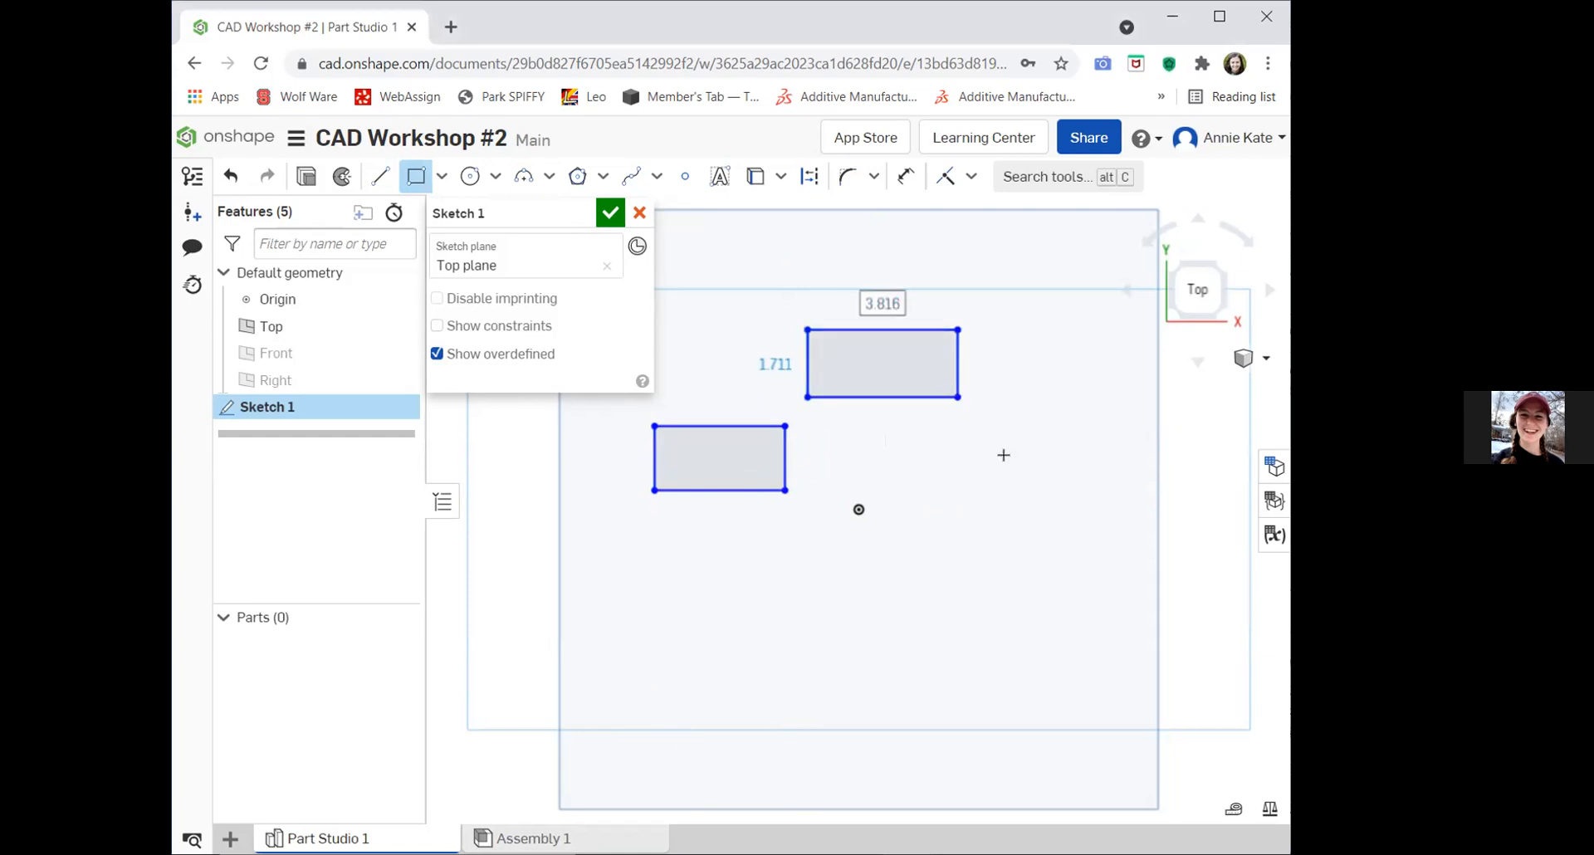
pyautogui.press('Tab')
pyautogui.press('Escape')
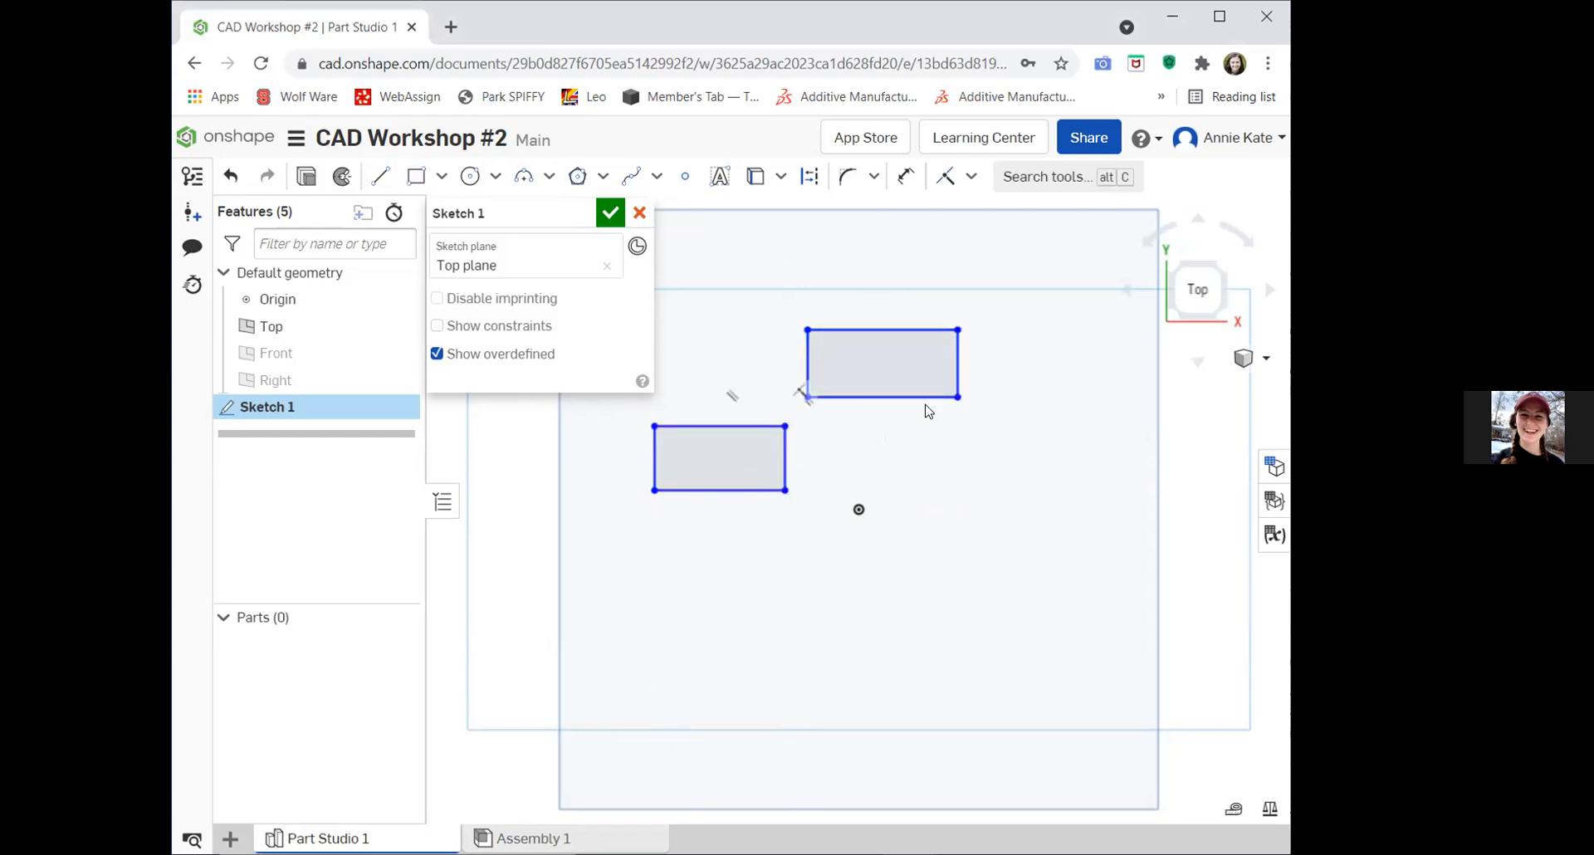
# Sketch a third corner rectangle about 3.7 by 1.6 cm just to the right of the origin.
pyautogui.press('g')
pyautogui.click(886, 462)
pyautogui.click(1034, 526)
pyautogui.press('Tab')
pyautogui.press('Tab')
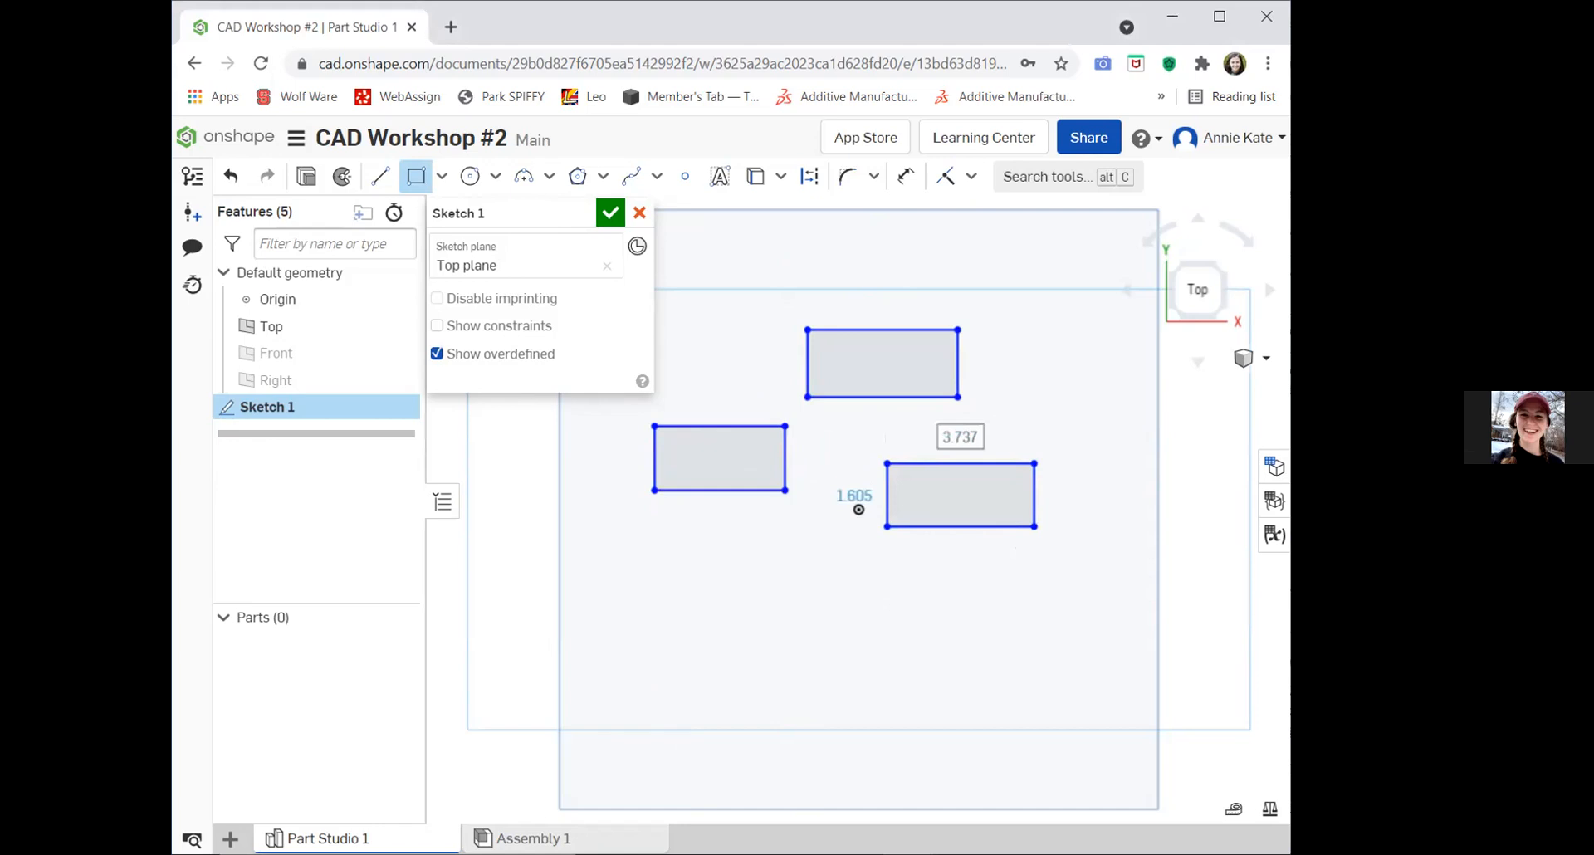
pyautogui.press('Escape')
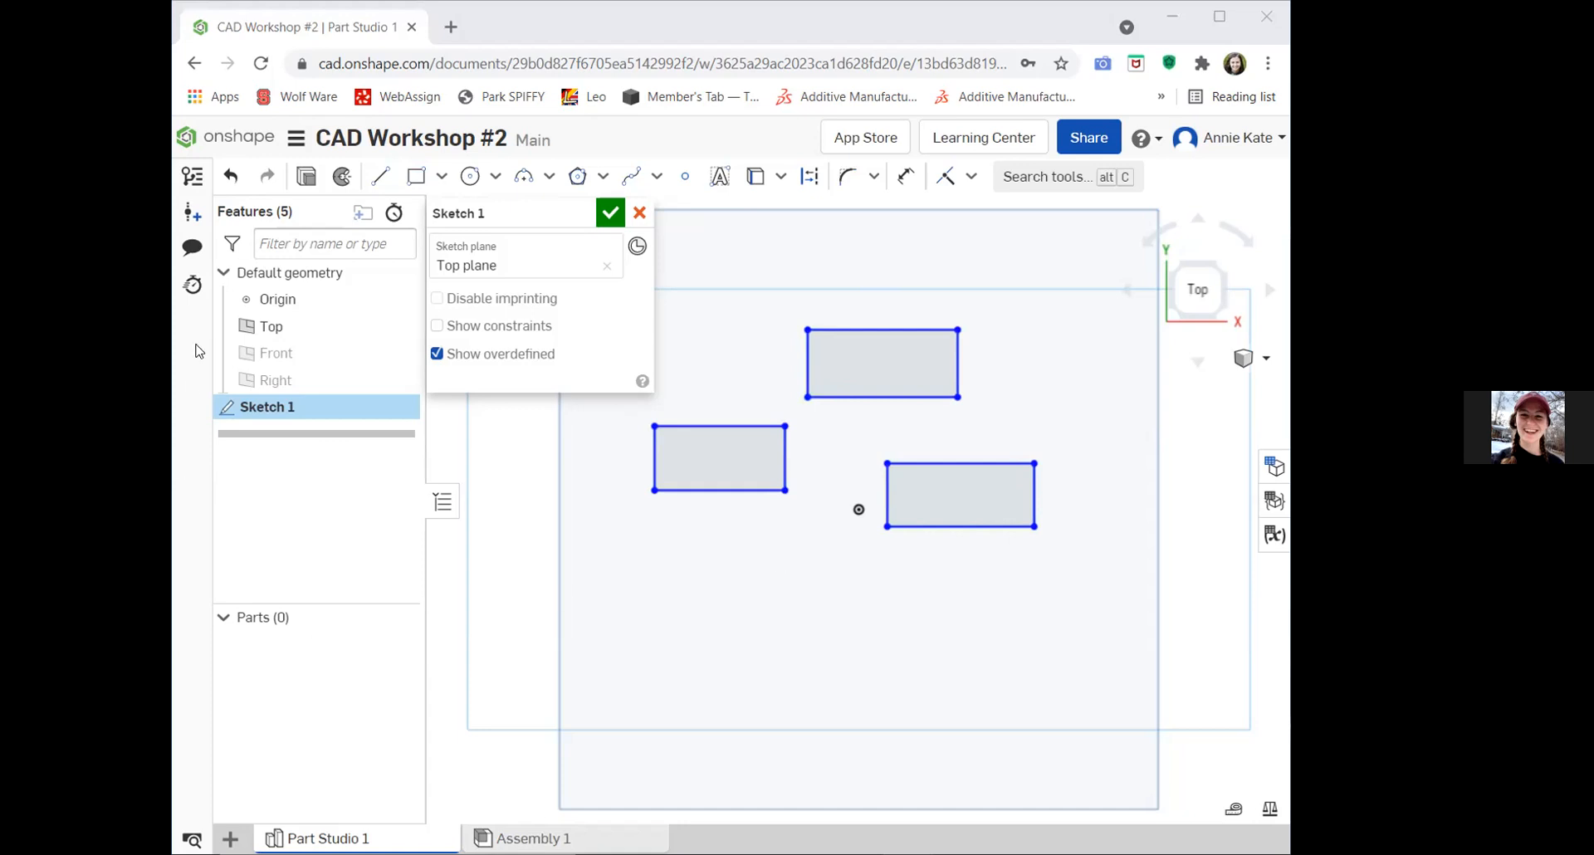
# Sketch two center point rectangles, about 3.6 by 1.3 cm to the lower left of the origin and about 1.8 by 3.5 cm to its lower right.
pyautogui.click(441, 177)
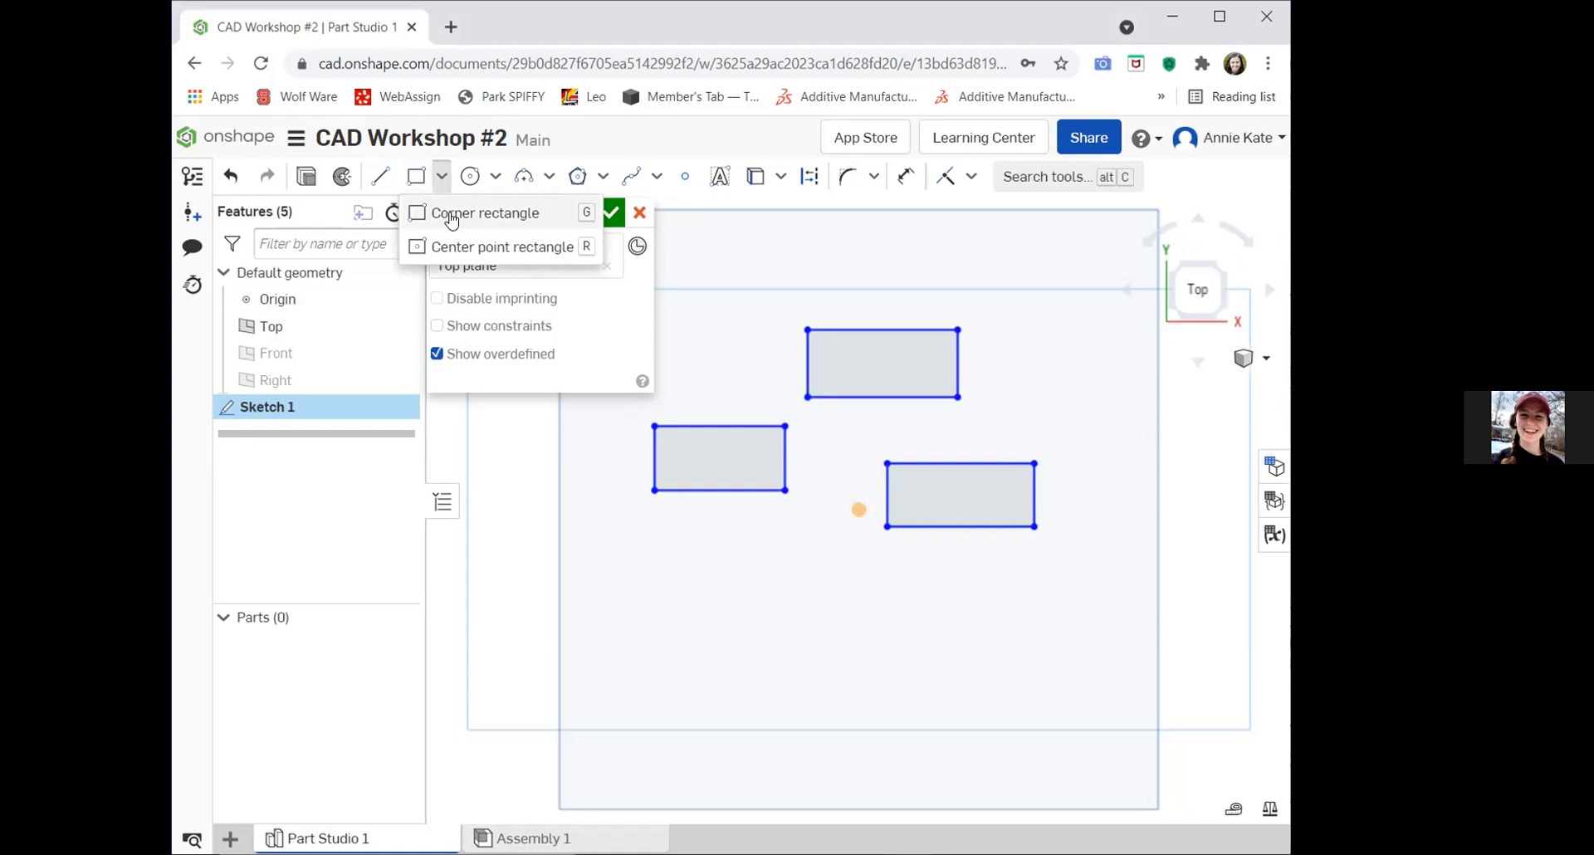
pyautogui.click(462, 247)
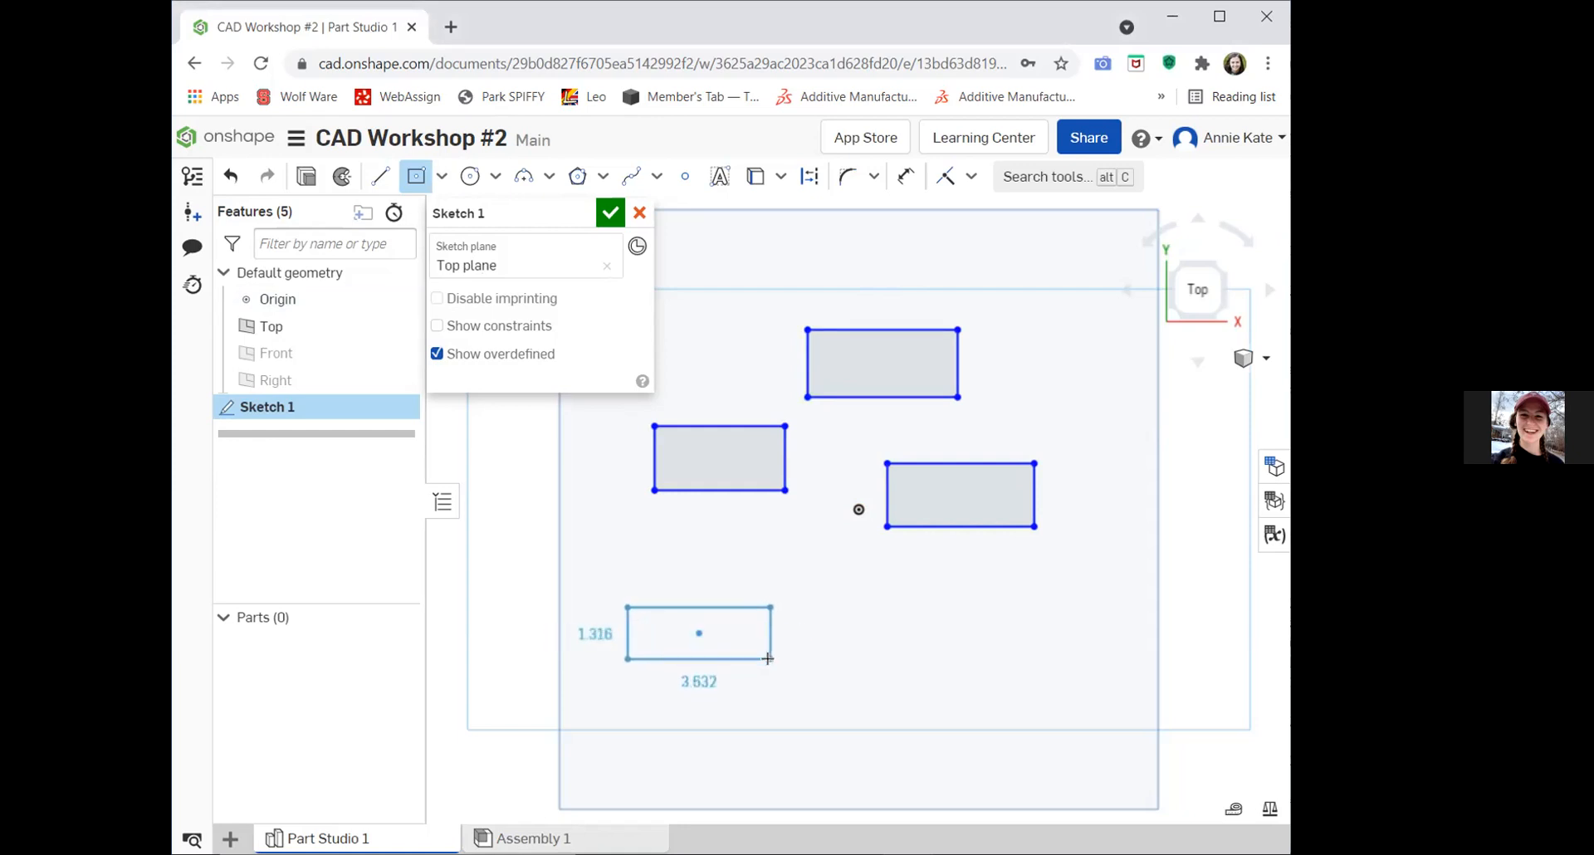
pyautogui.click(768, 658)
pyautogui.press('Escape')
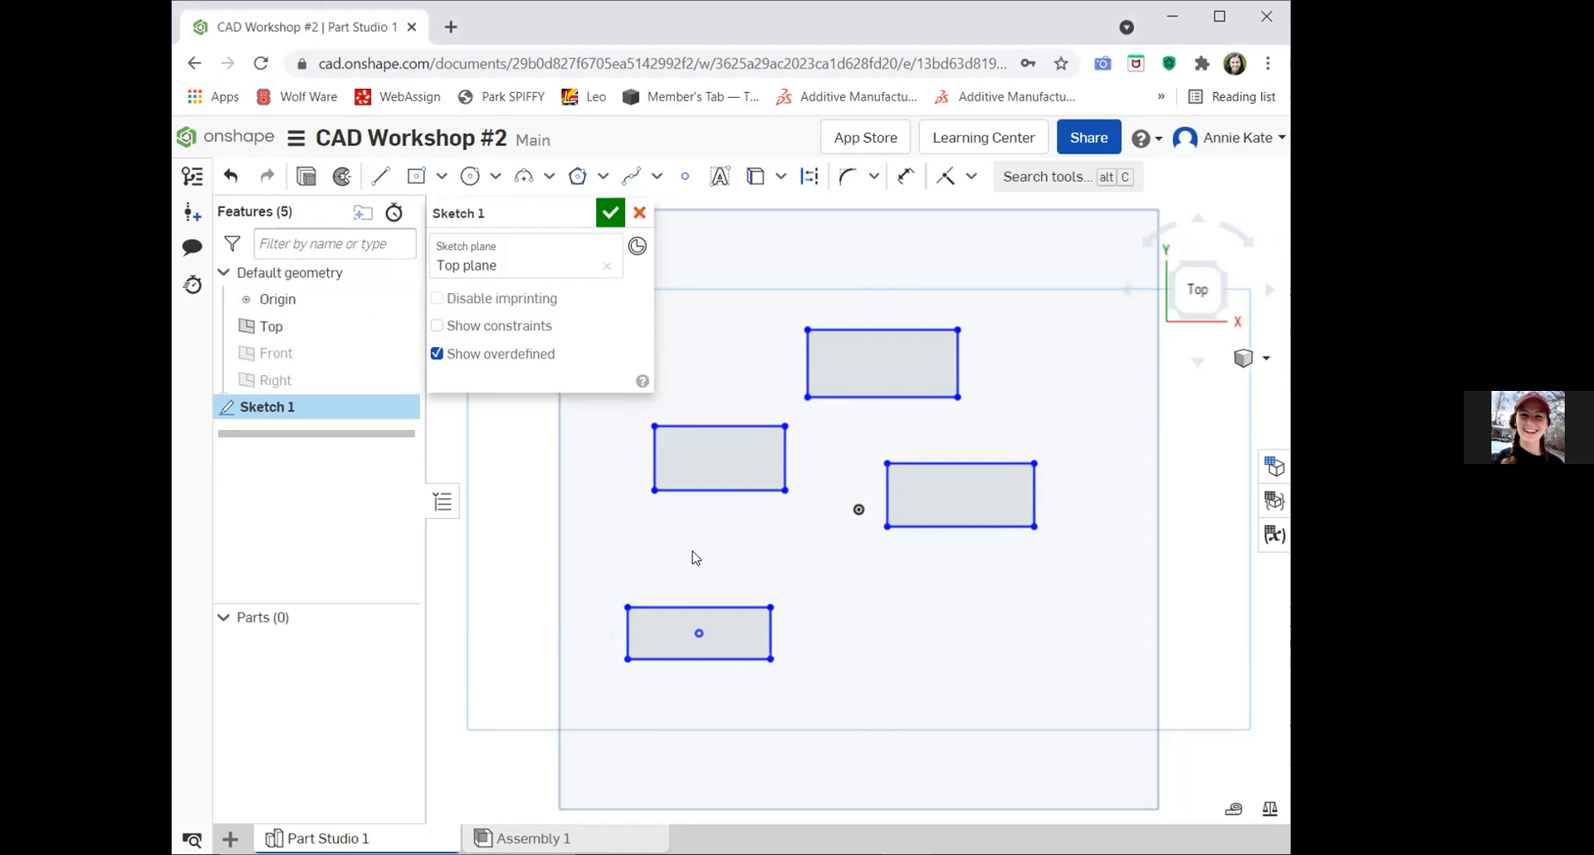
pyautogui.press('g')
pyautogui.click(922, 628)
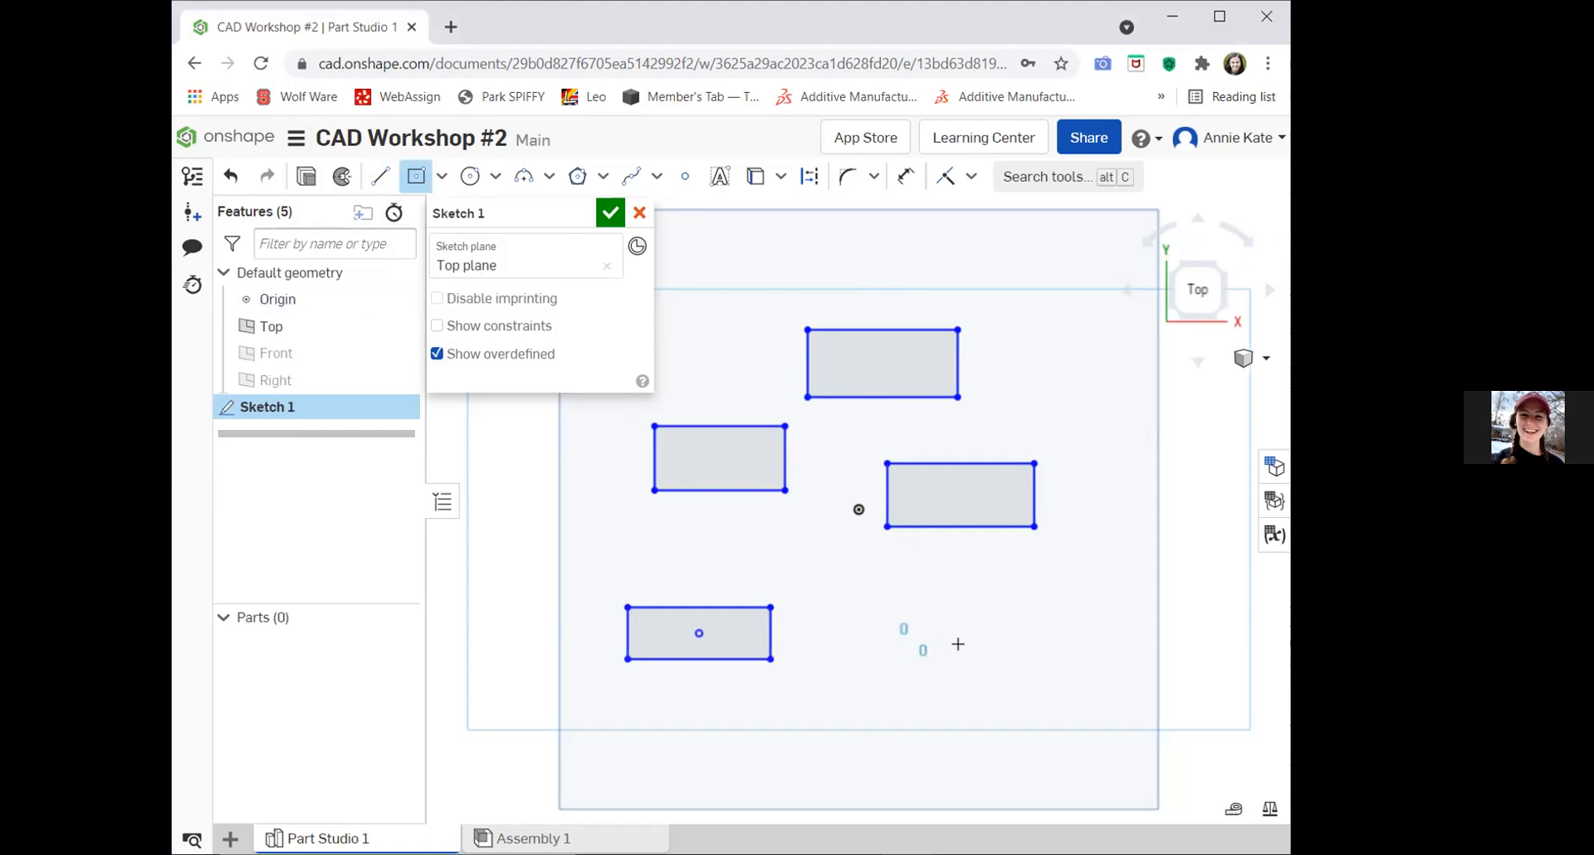
pyautogui.click(960, 696)
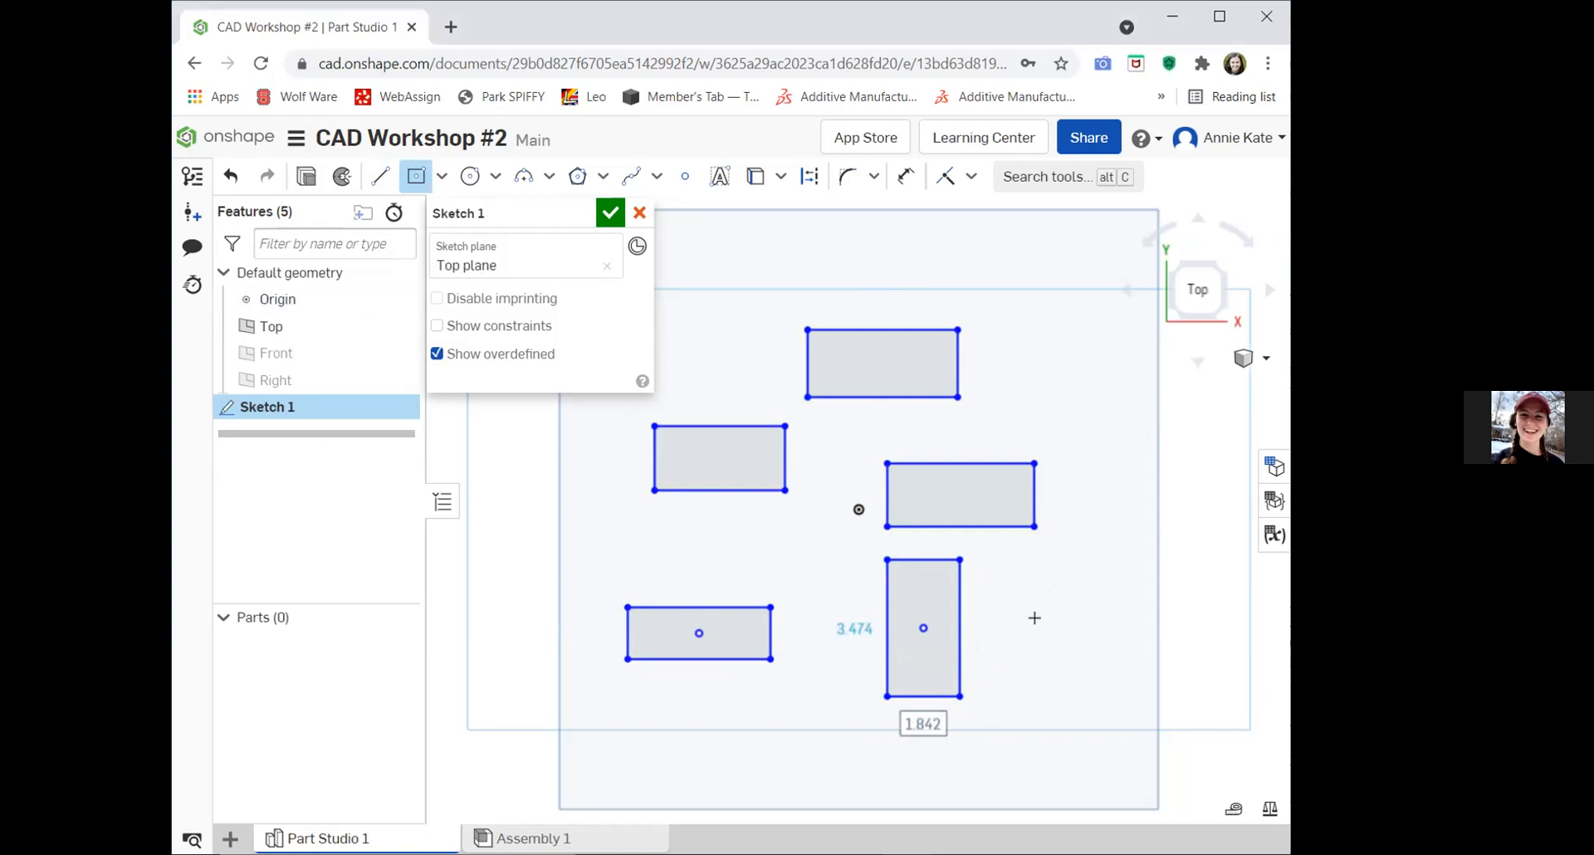
pyautogui.press('Escape')
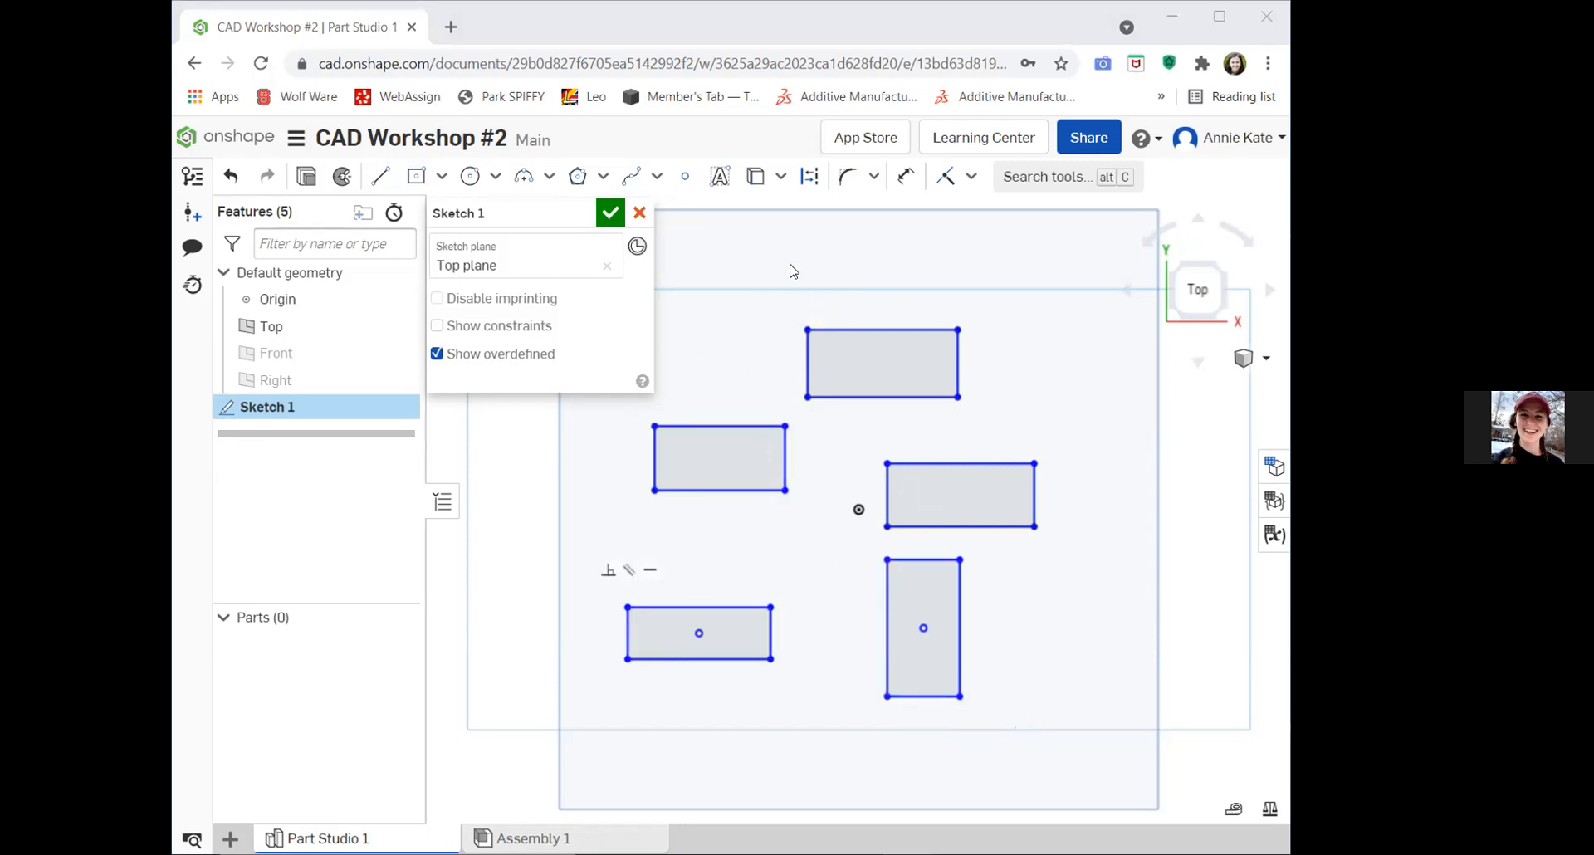
pyautogui.moveTo(676, 266)
pyautogui.mouseDown()
pyautogui.moveTo(1115, 629)
pyautogui.moveTo(1143, 782)
pyautogui.mouseUp()
pyautogui.rightClick(1008, 604)
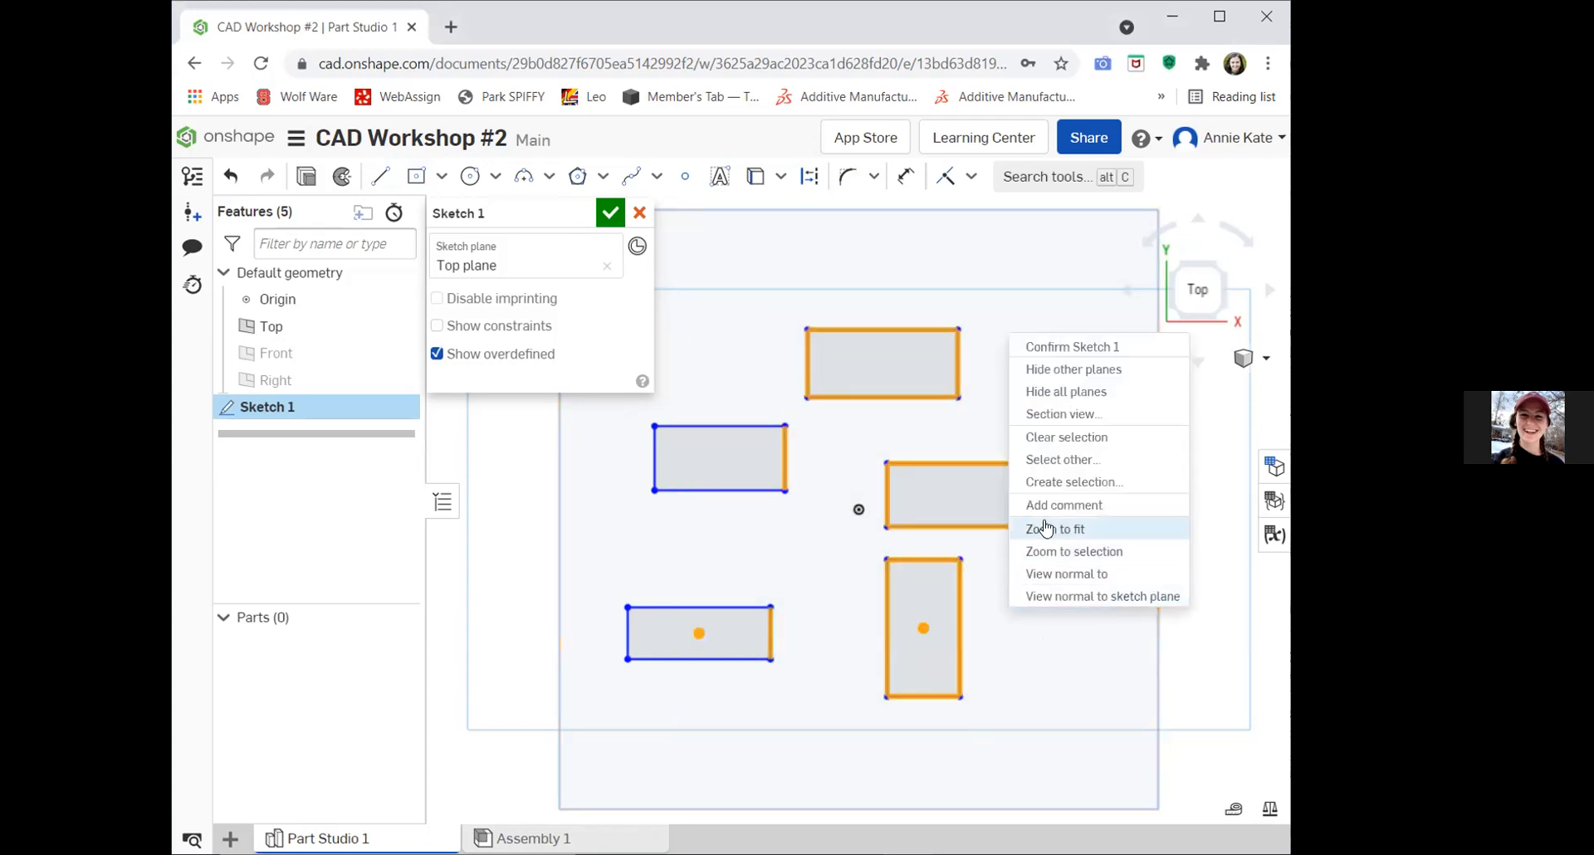
pyautogui.press('Escape')
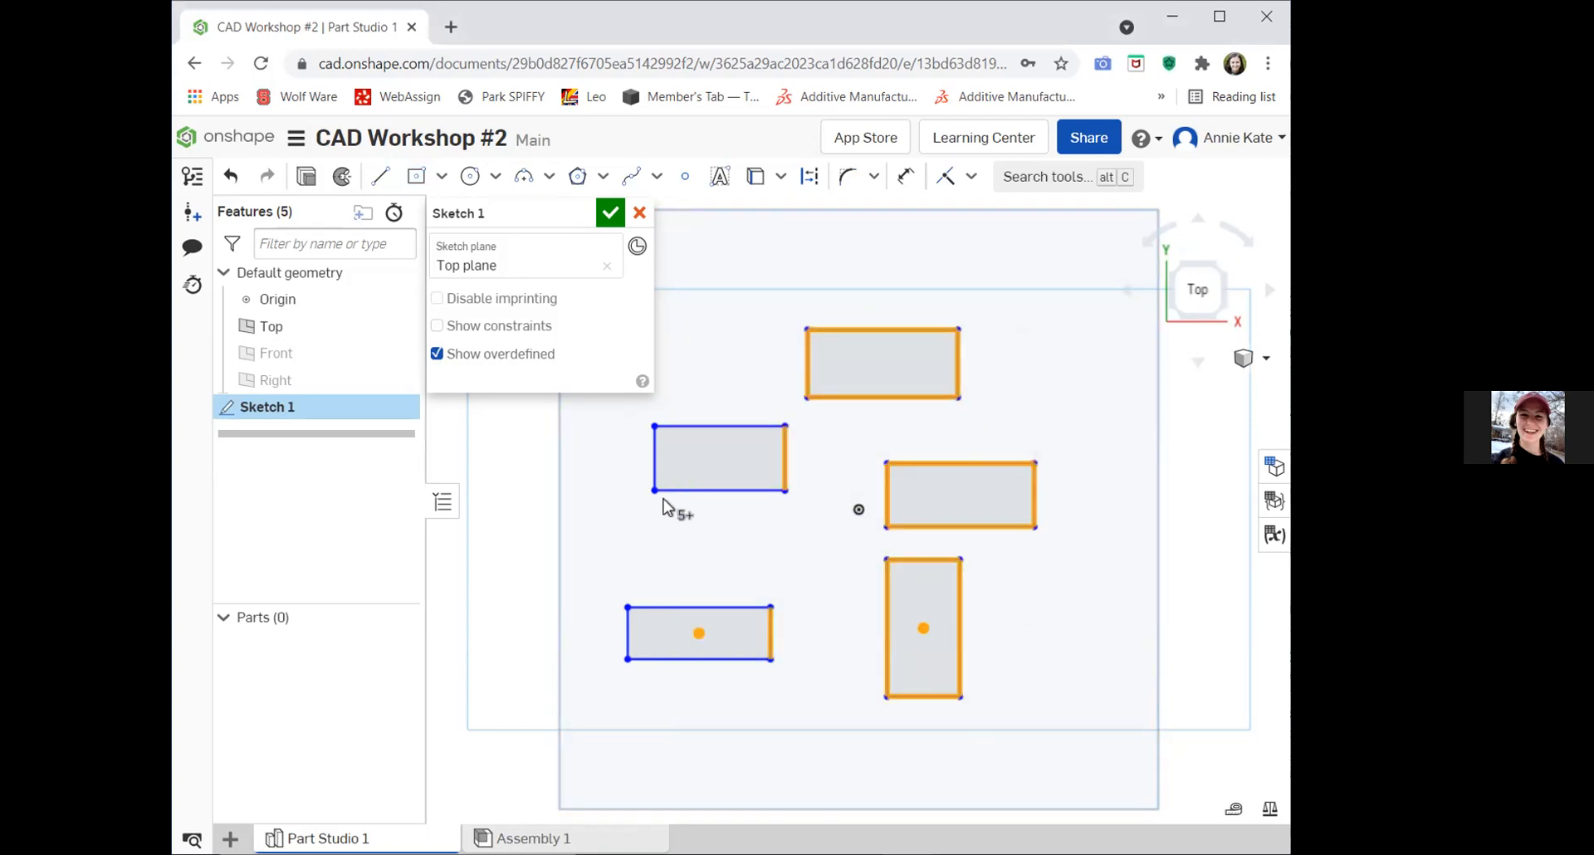
pyautogui.click(585, 496)
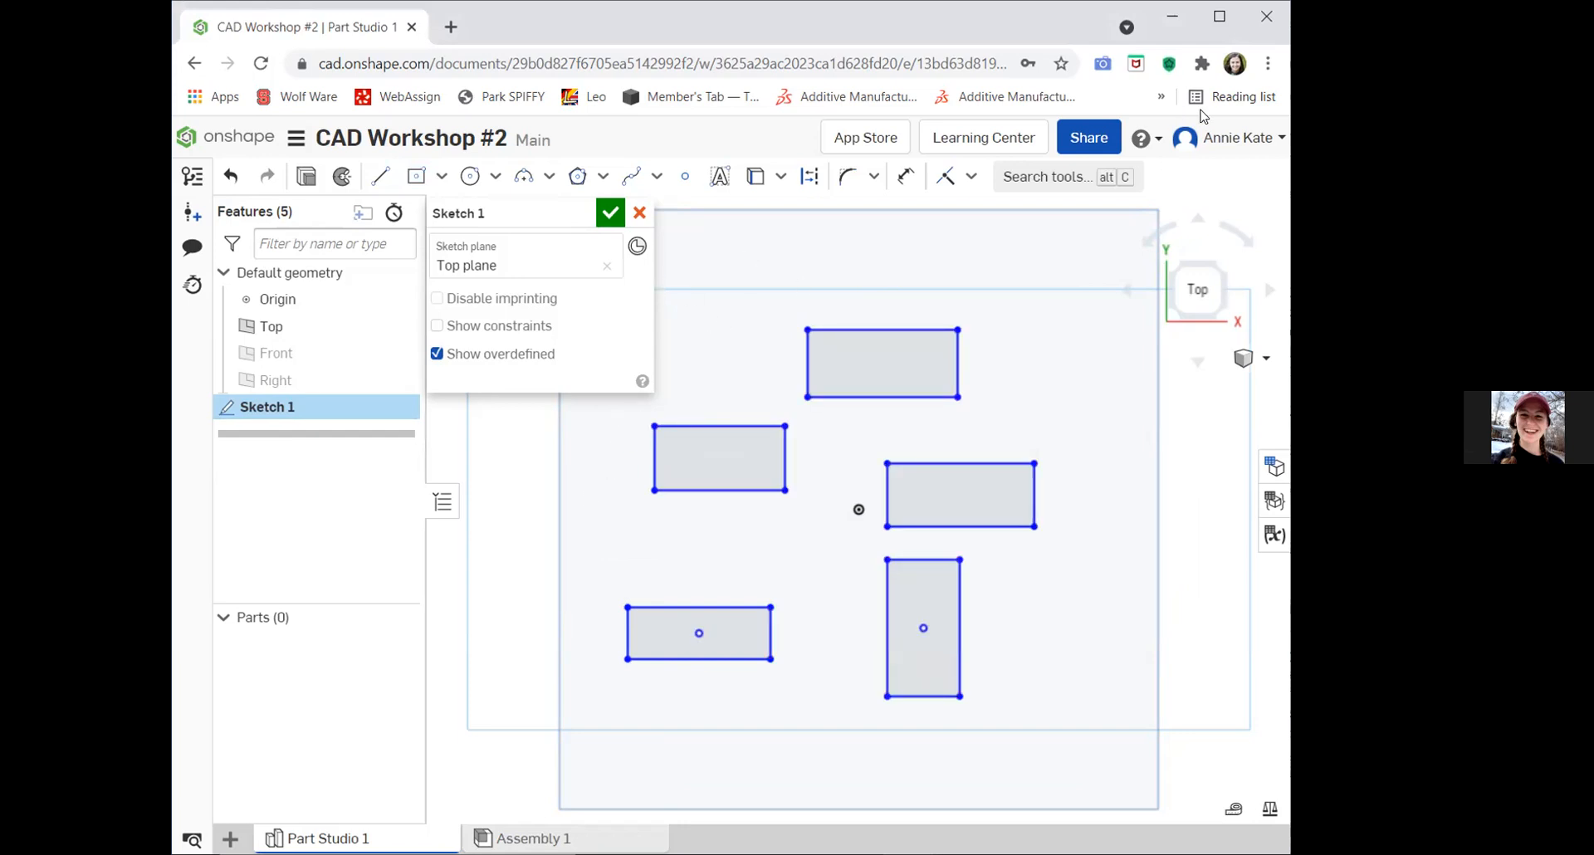
# Delete all five rectangles from the sketch.
pyautogui.scroll(-2, 1056, 333)
pyautogui.moveTo(675, 306)
pyautogui.mouseDown()
pyautogui.moveTo(973, 712)
pyautogui.moveTo(1120, 669)
pyautogui.mouseUp()
pyautogui.rightClick(1024, 558)
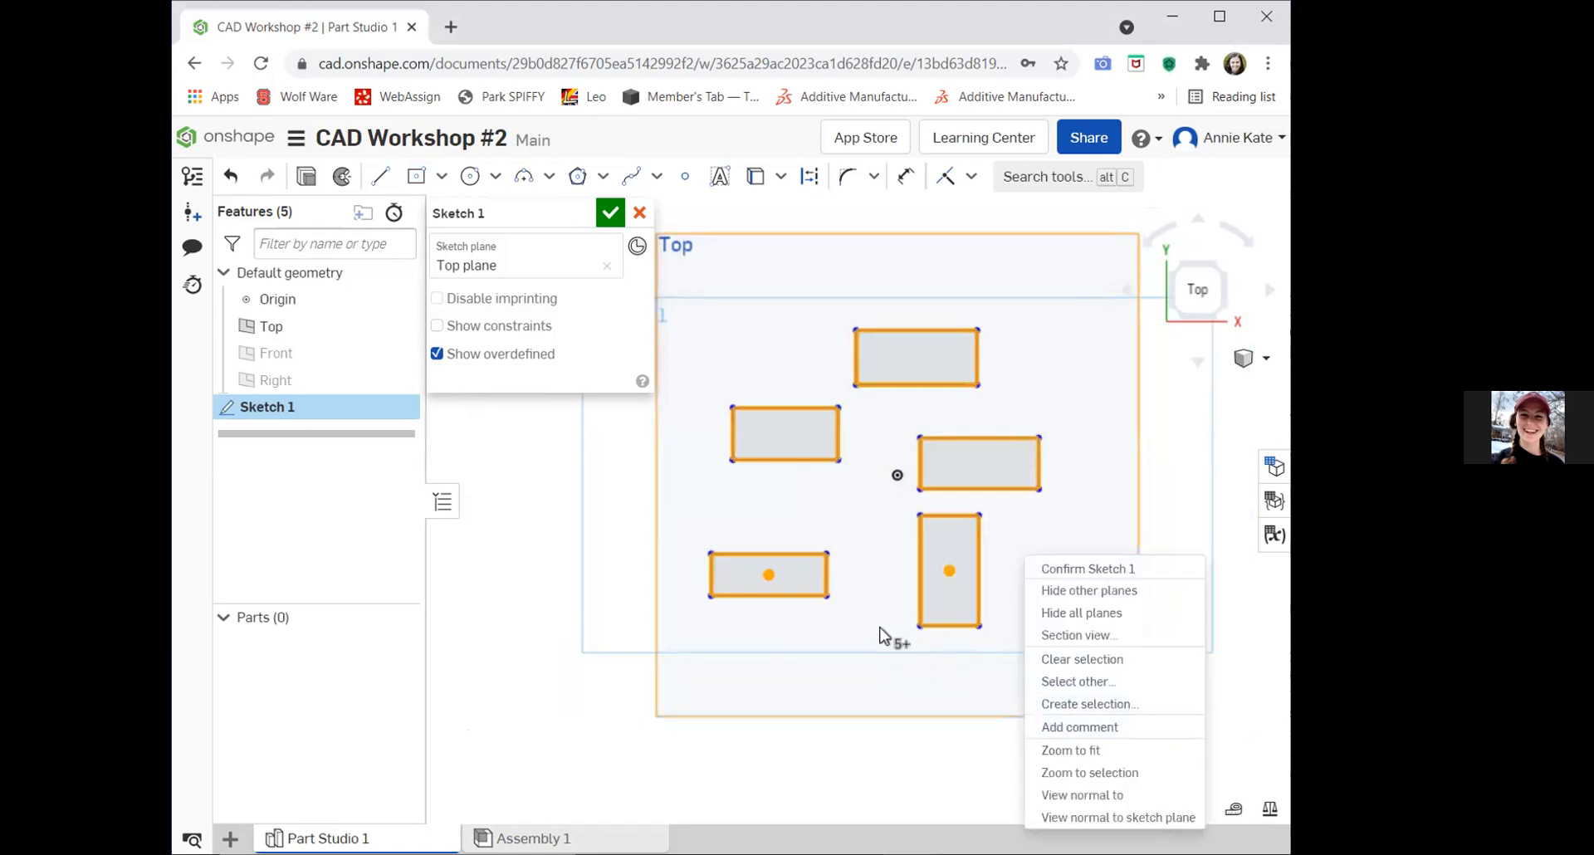
pyautogui.press('Delete')
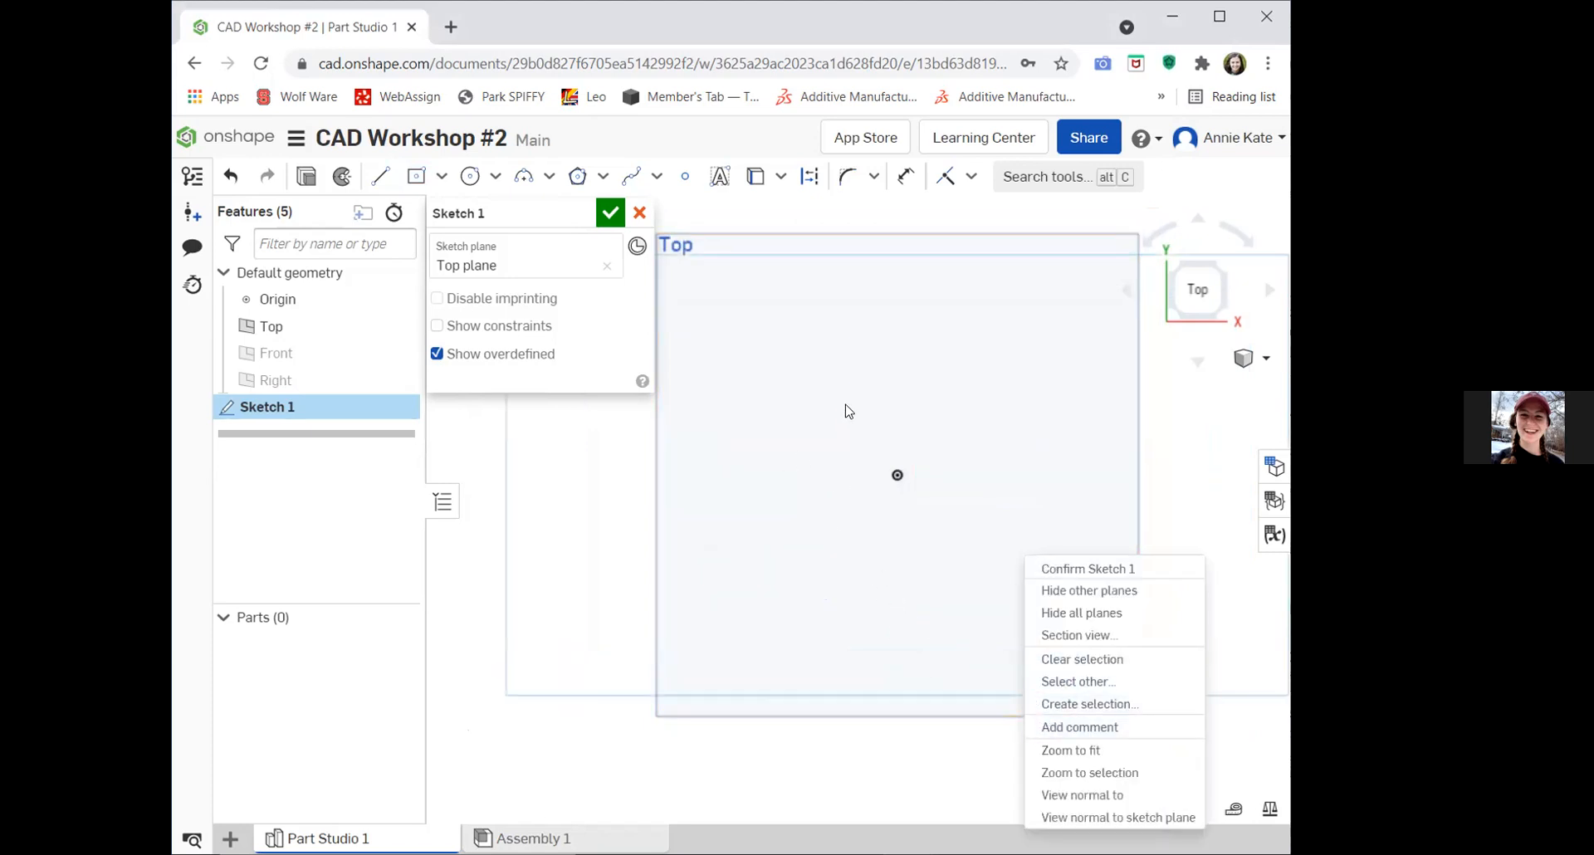
pyautogui.click(959, 426)
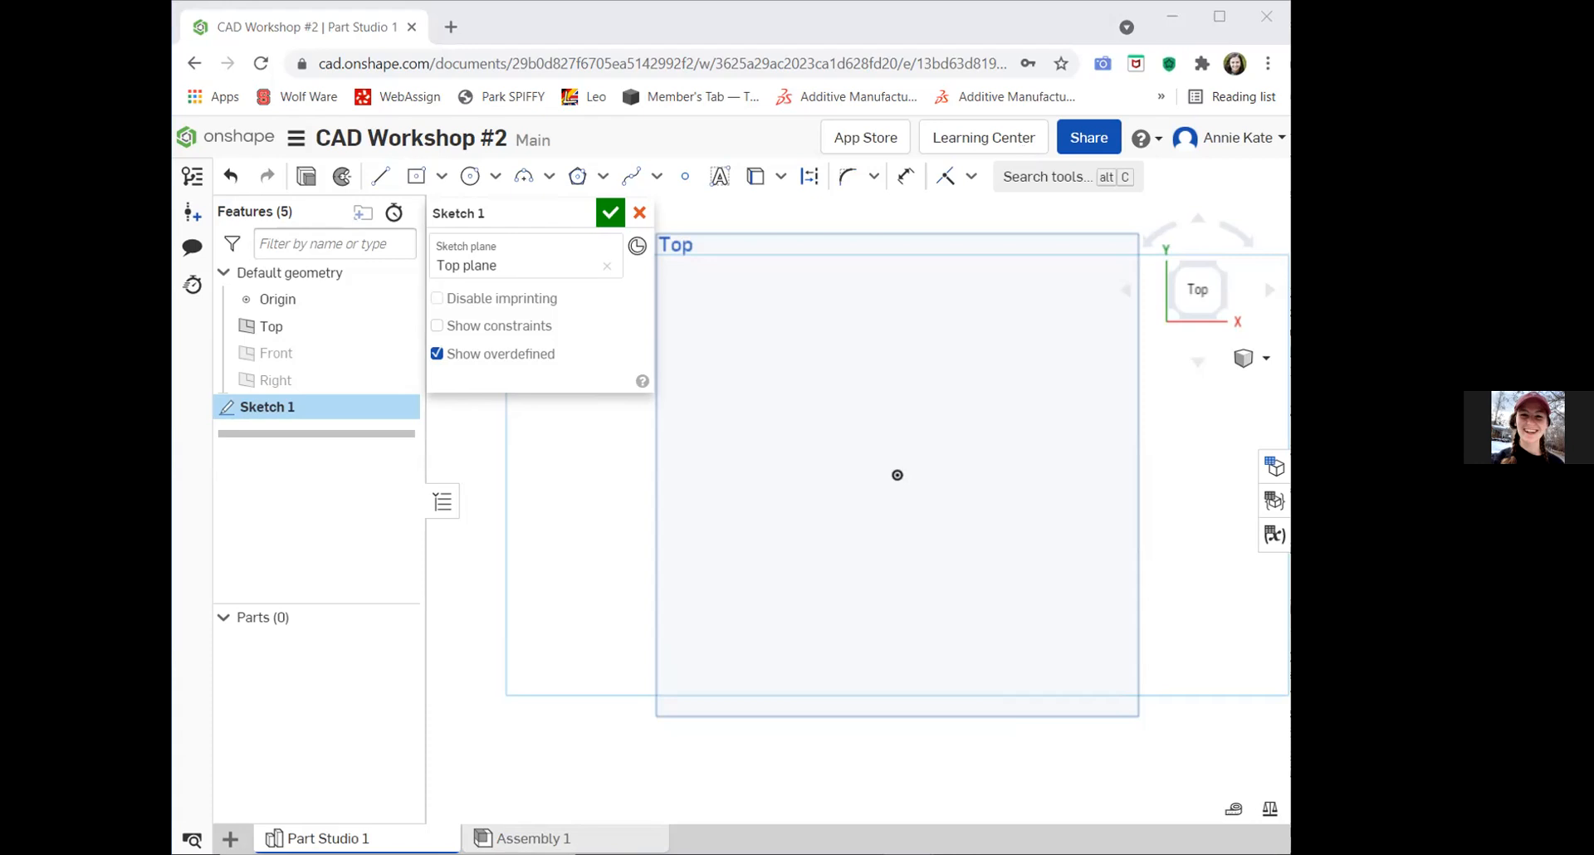
# Examine the condensed list of sketch tools with the browser window narrowed, and widen the window again.
pyautogui.moveTo(1290, 332); pyautogui.dragTo(688, 332)
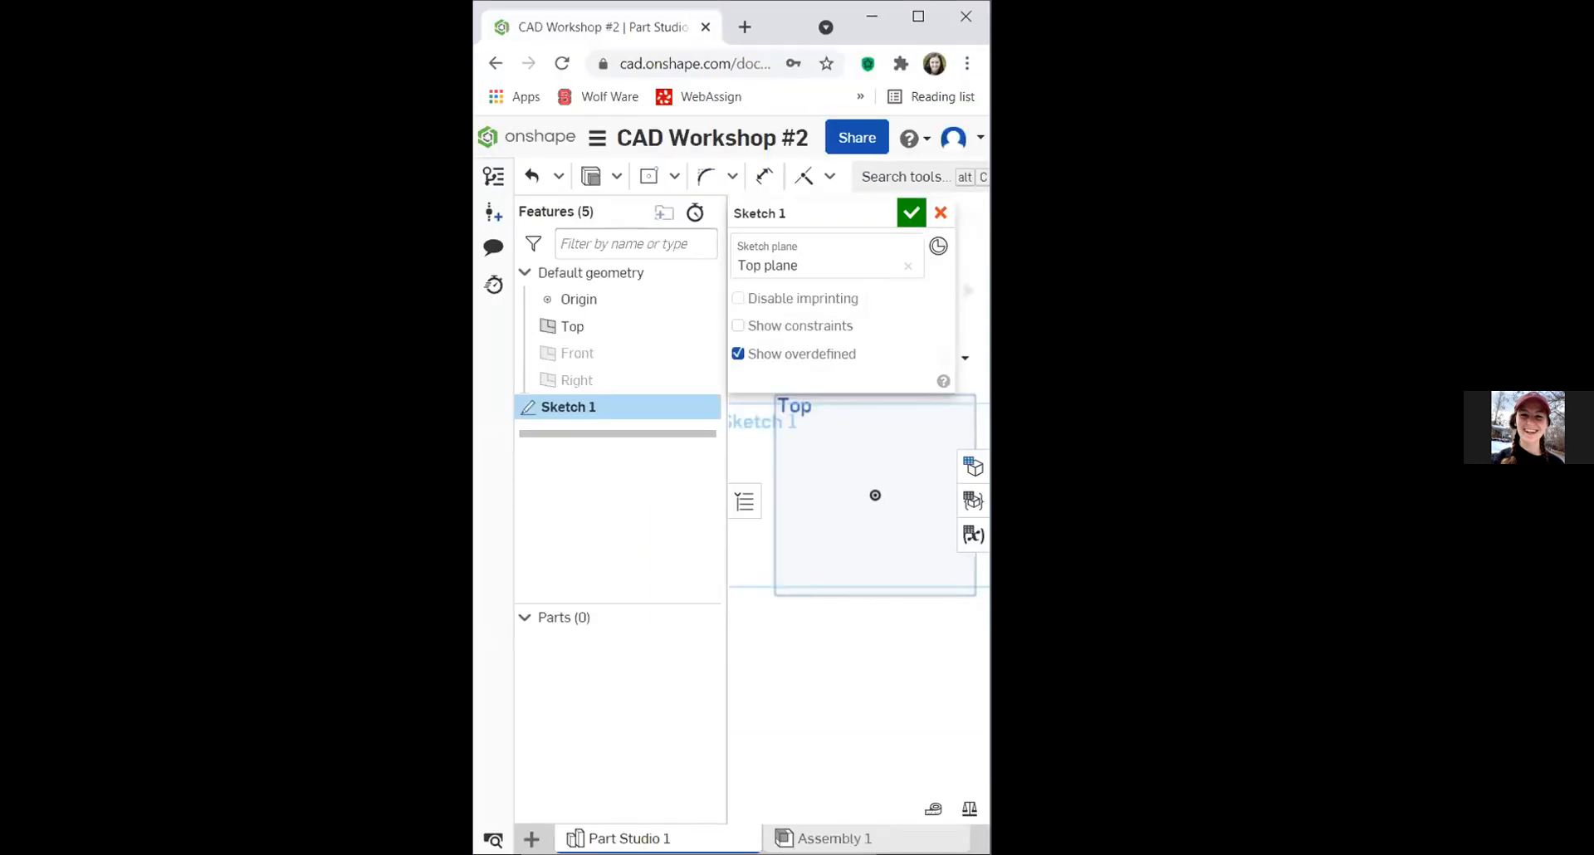
pyautogui.click(674, 178)
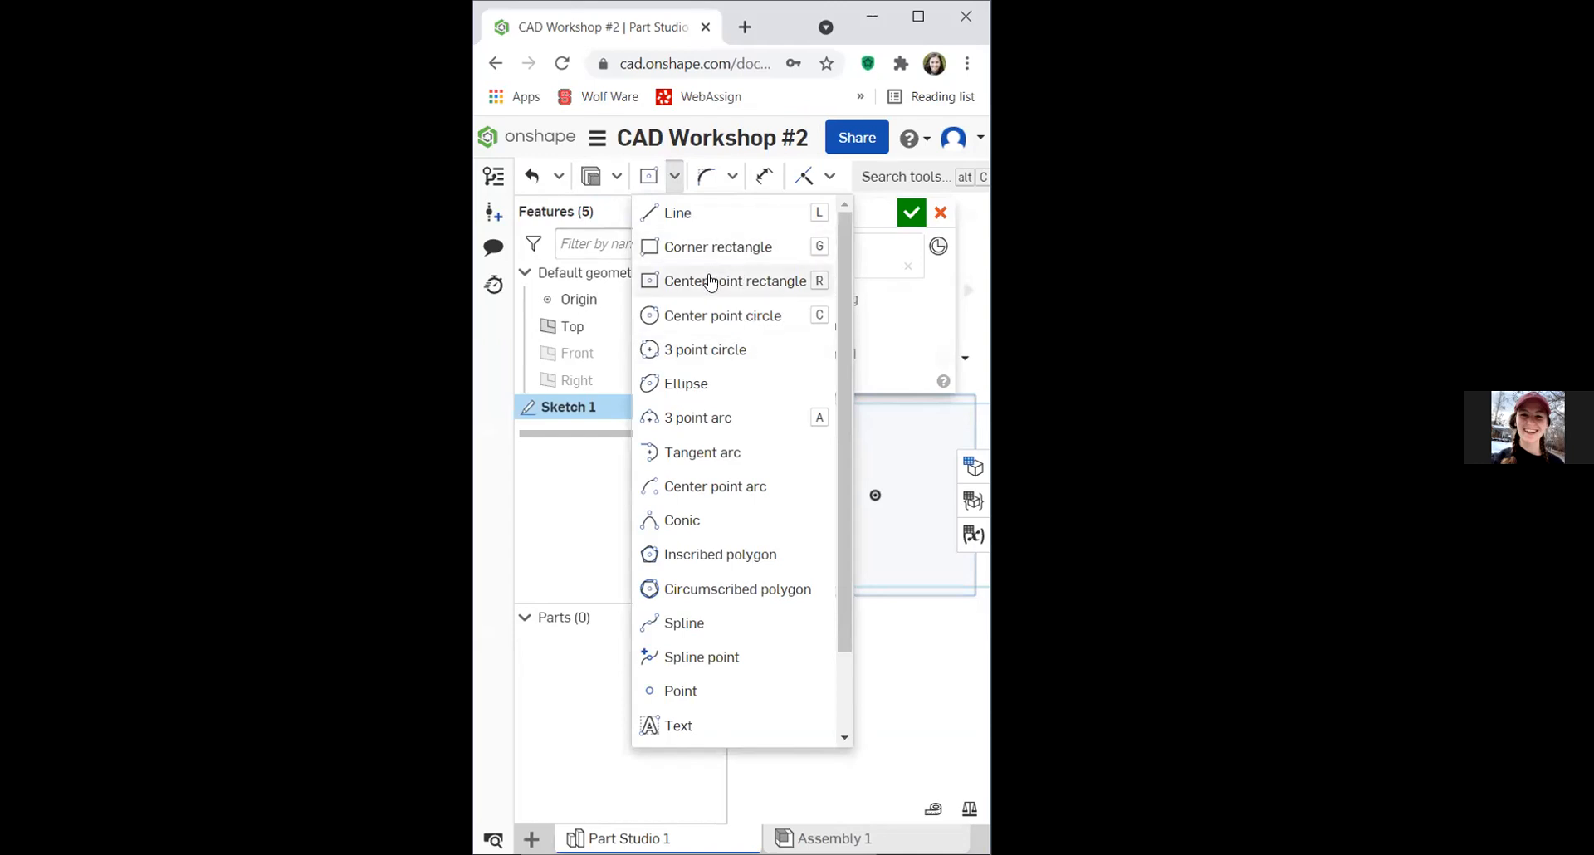
pyautogui.scroll(-2, 722, 593)
pyautogui.scroll(2, 727, 589)
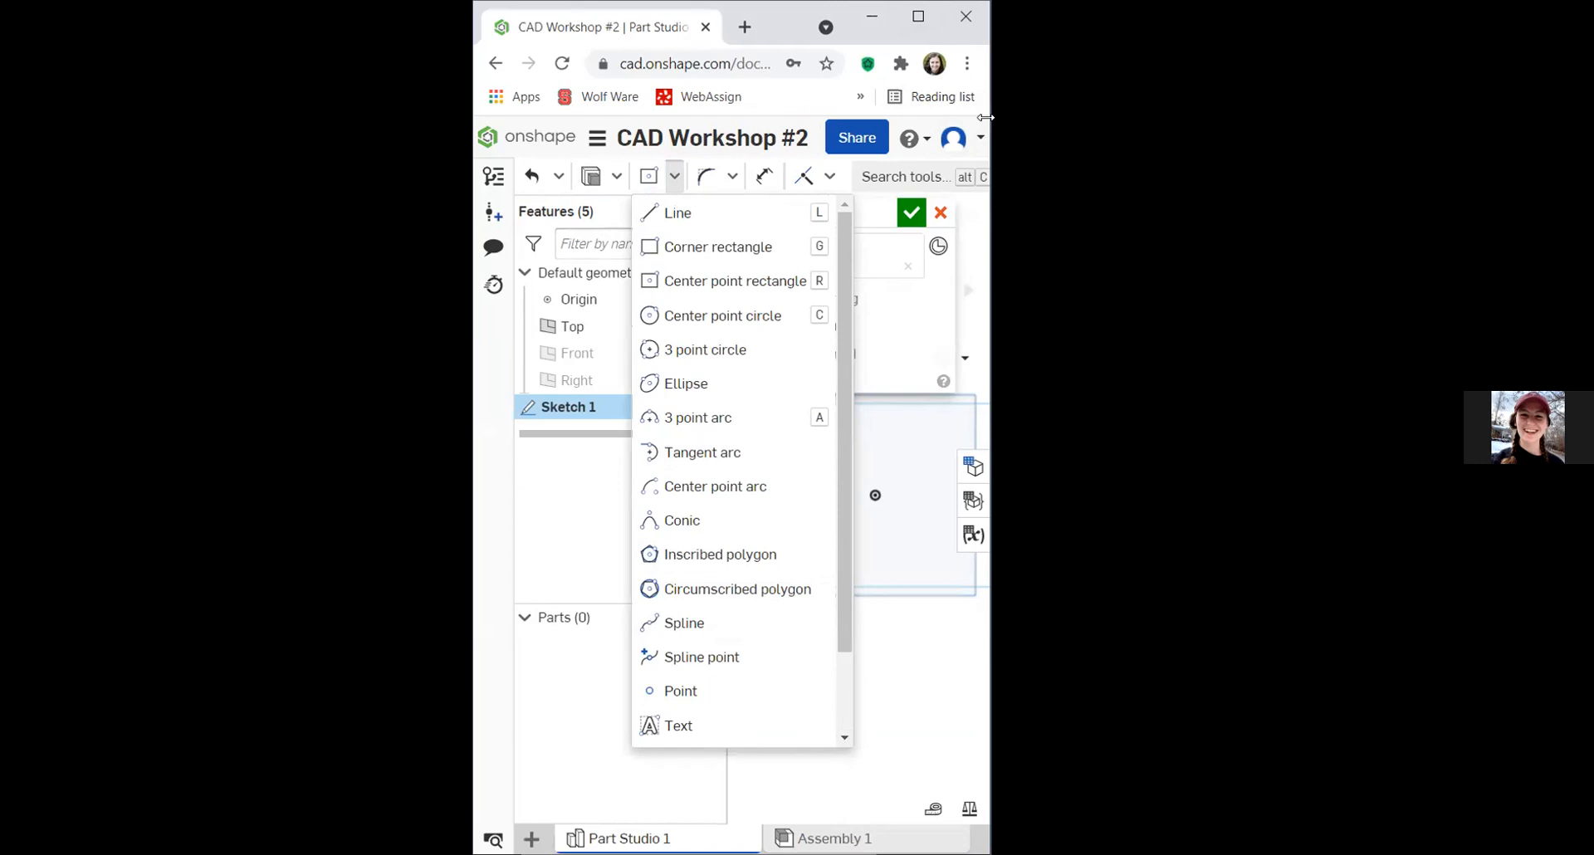
pyautogui.moveTo(988, 117); pyautogui.dragTo(1232, 117)
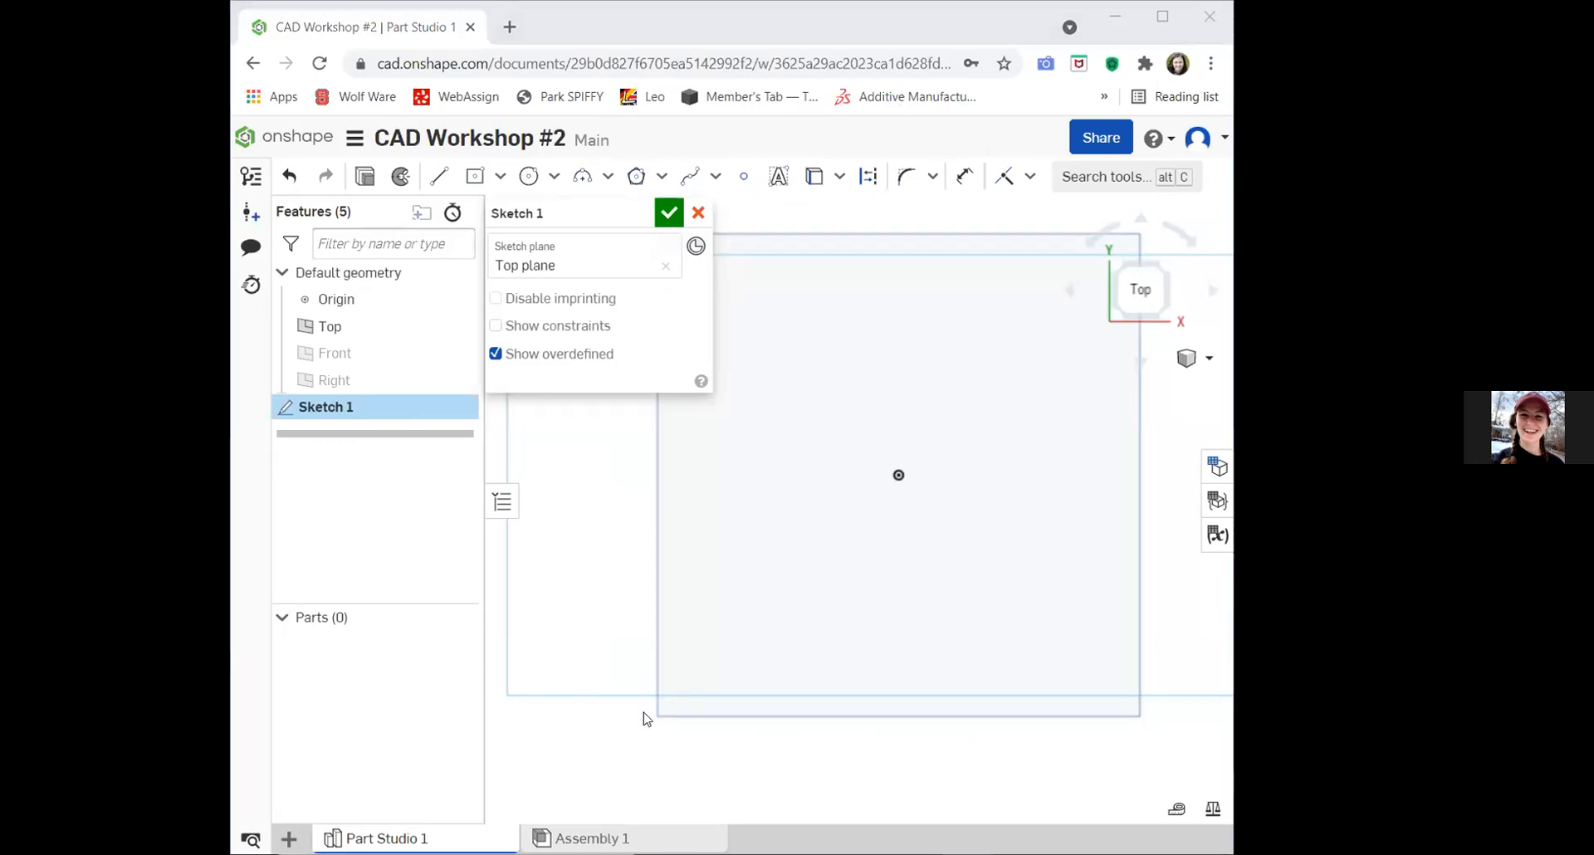
# Sketch two center point circles, about 2.9 cm in diameter left of the origin and about 2.6 cm in diameter to its upper right.
pyautogui.click(531, 179)
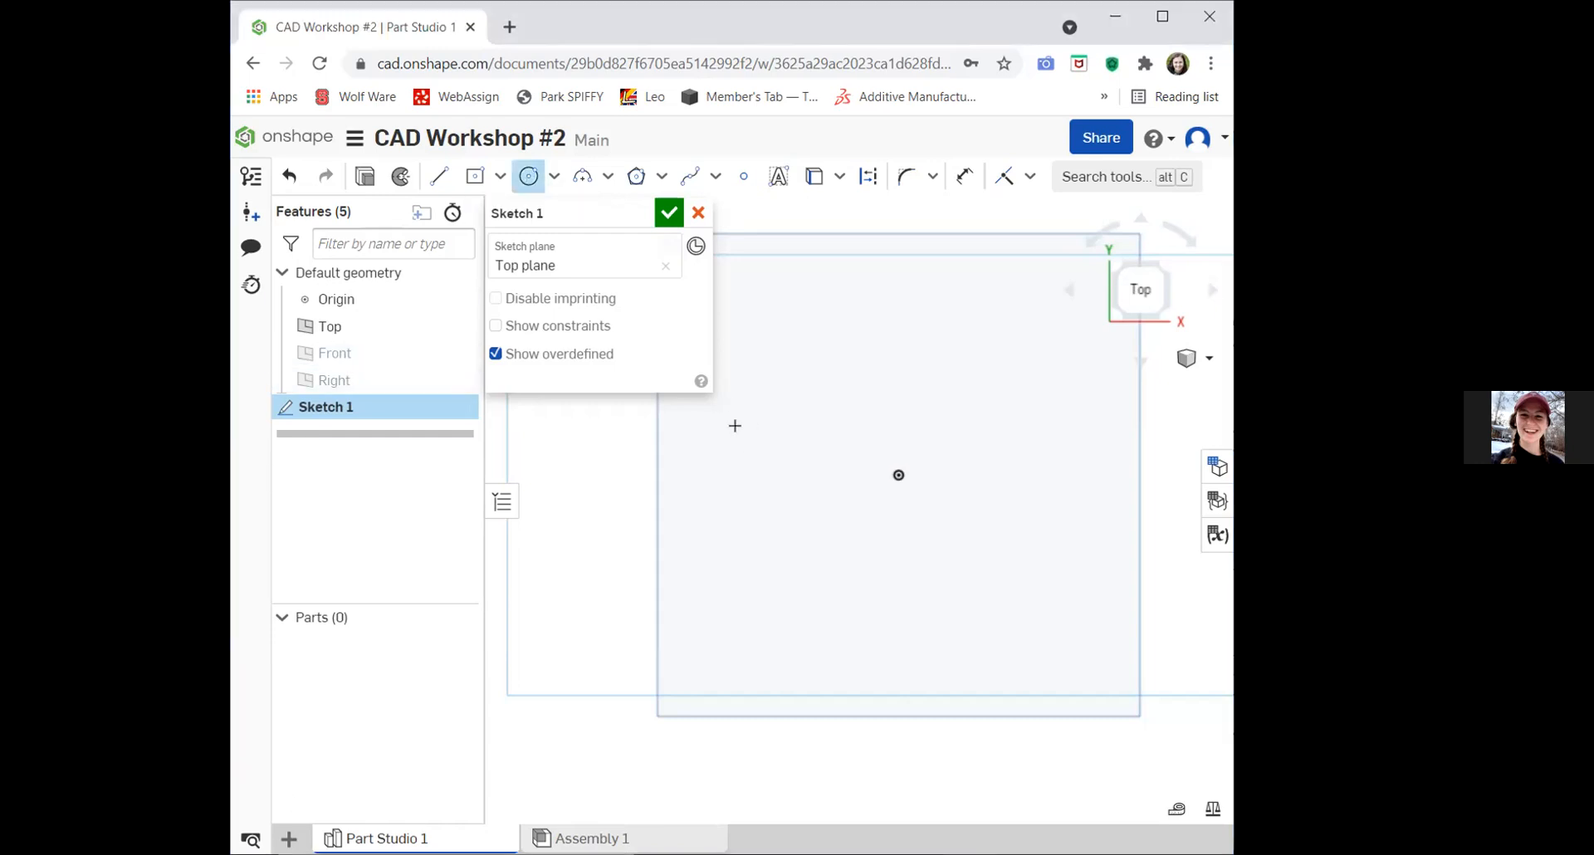
pyautogui.click(776, 461)
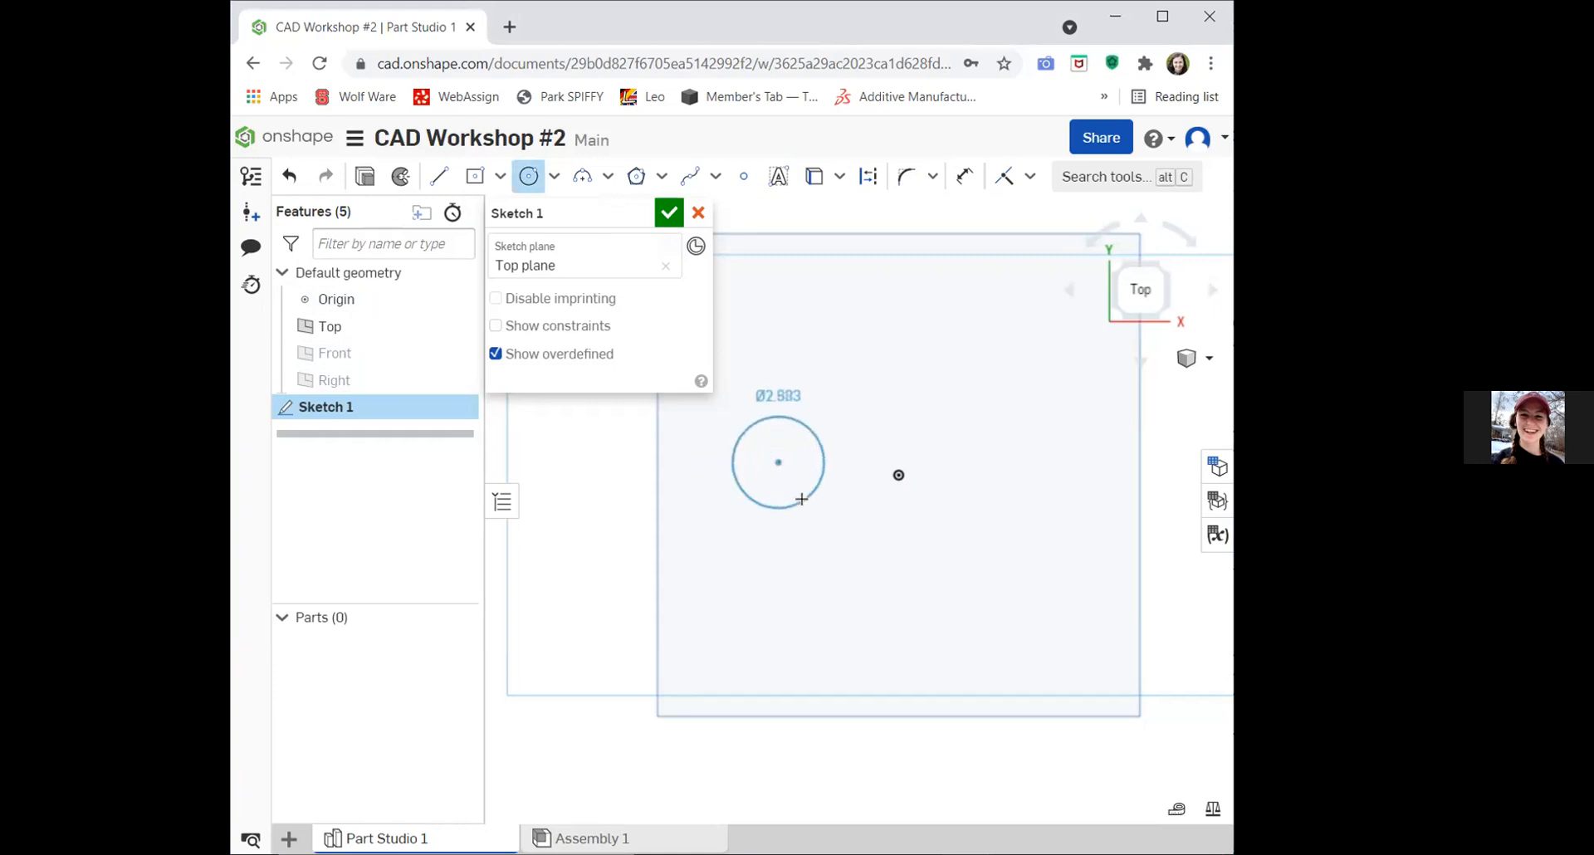
pyautogui.click(801, 499)
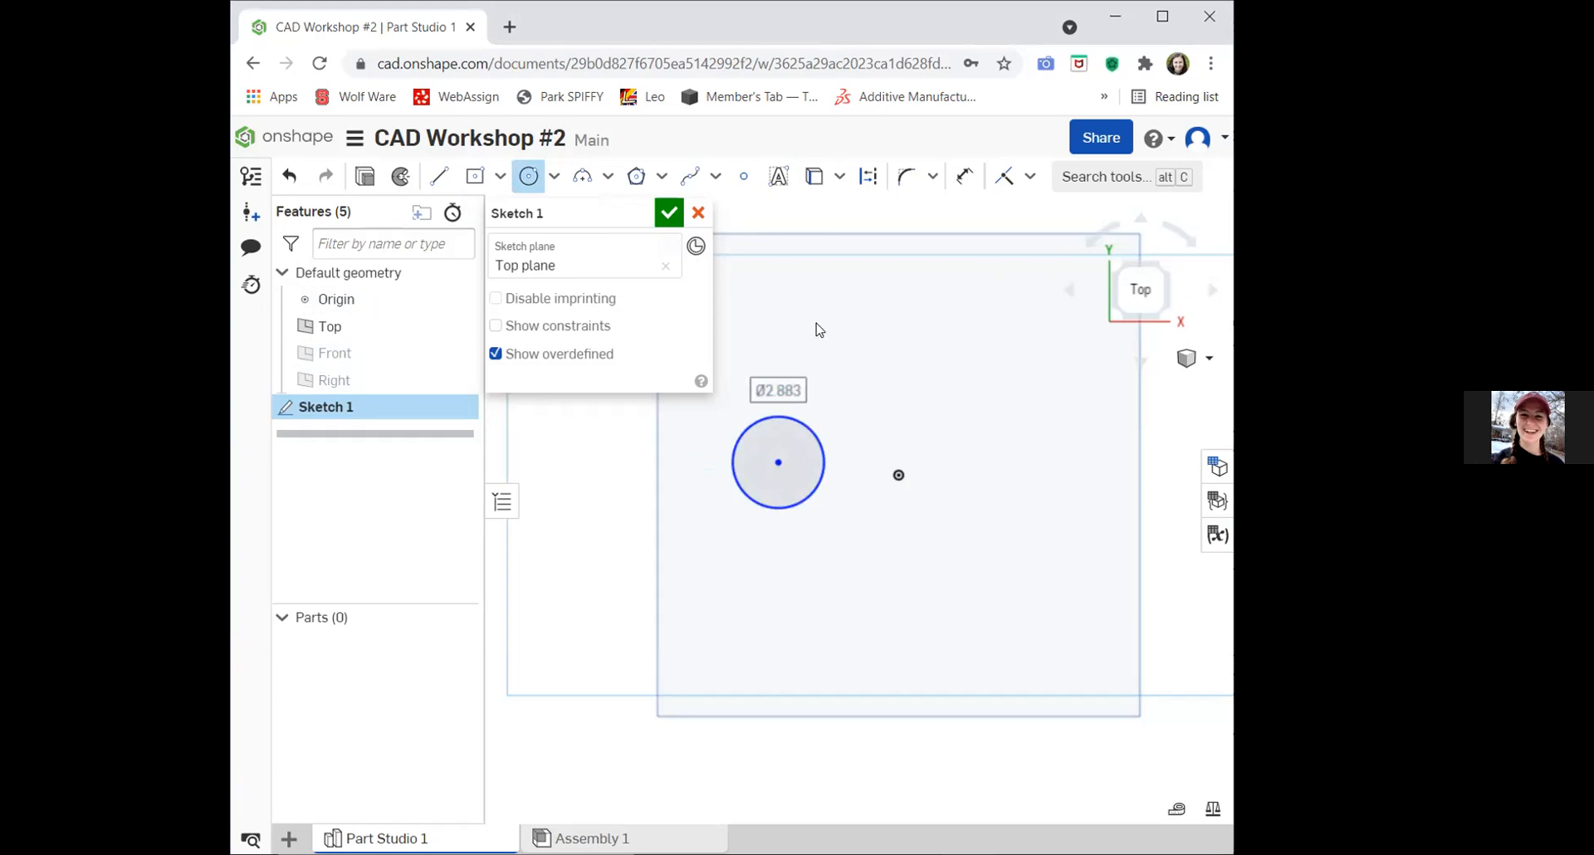
pyautogui.click(959, 368)
pyautogui.click(992, 408)
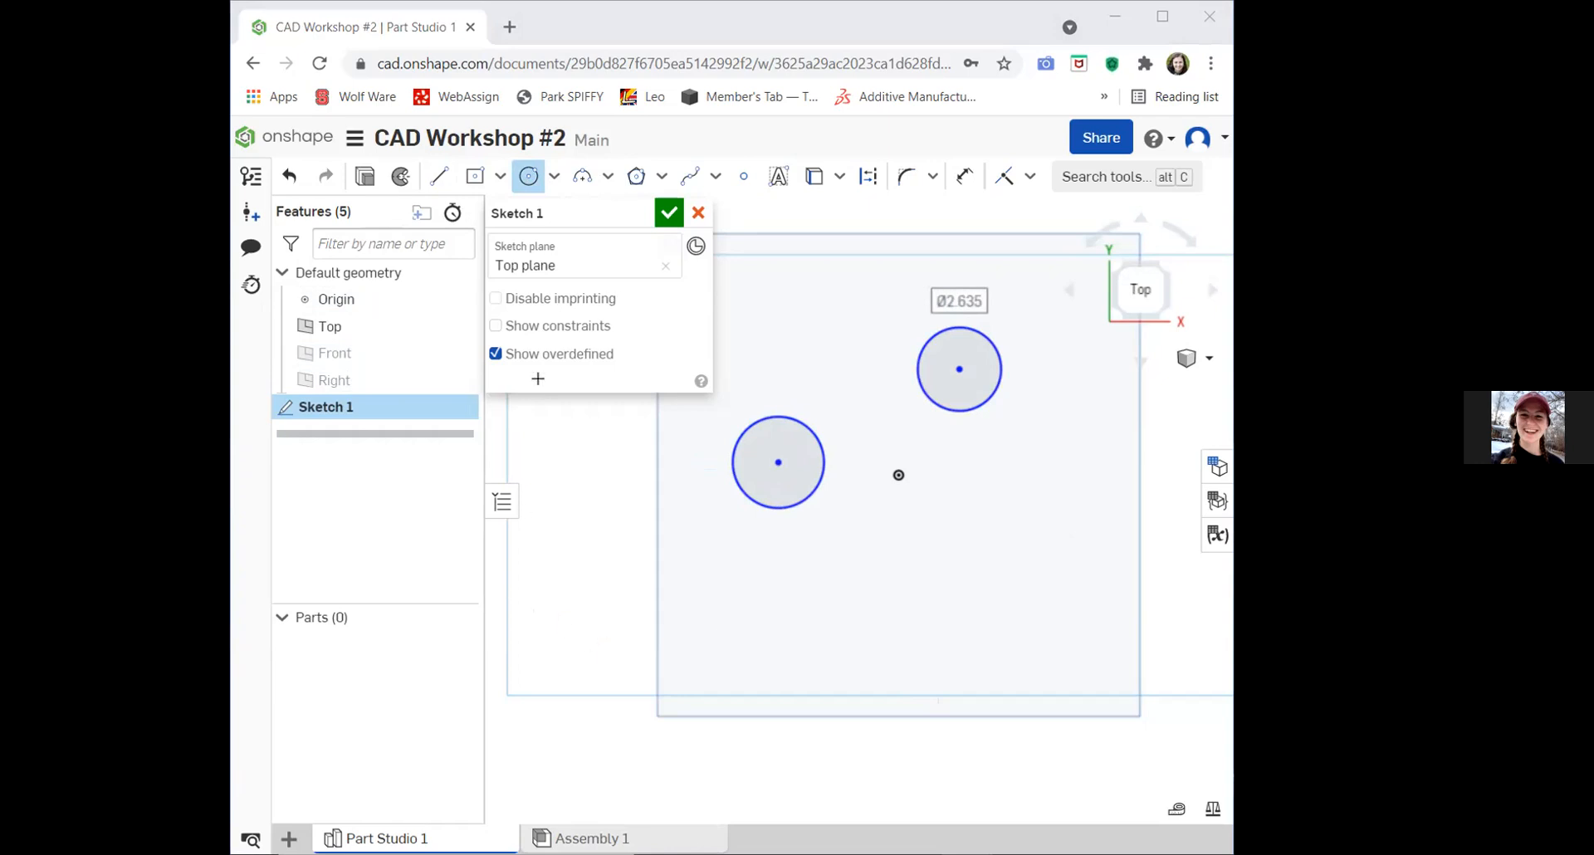
# Draw a closed trapezoid of lines to the lower left of the origin, with a horizontal upper edge about 2.7 cm long.
pyautogui.click(441, 184)
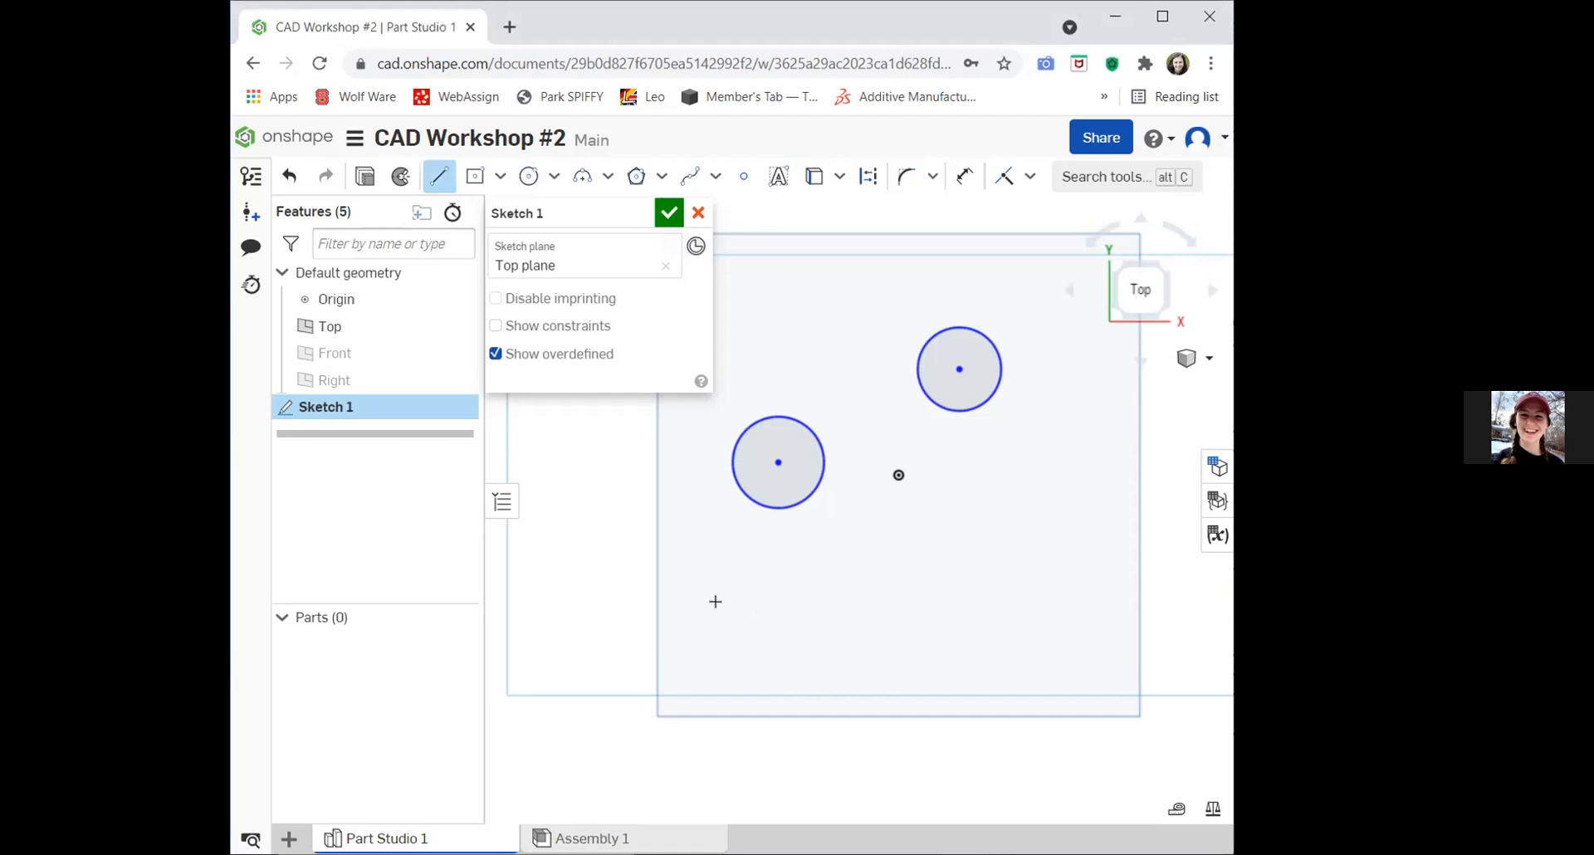
pyautogui.click(808, 592)
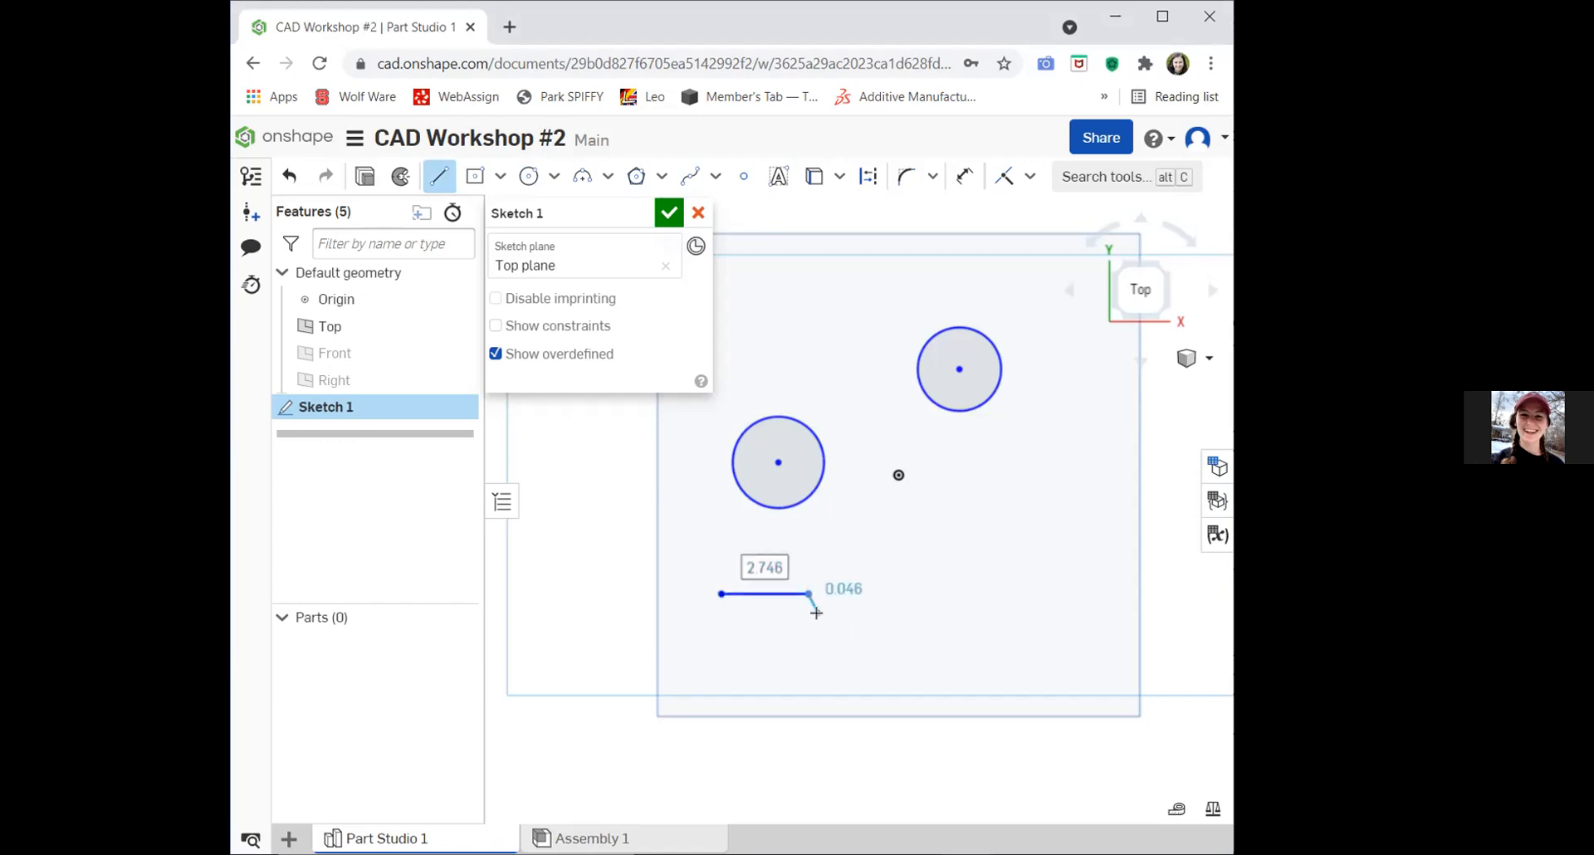
pyautogui.click(840, 646)
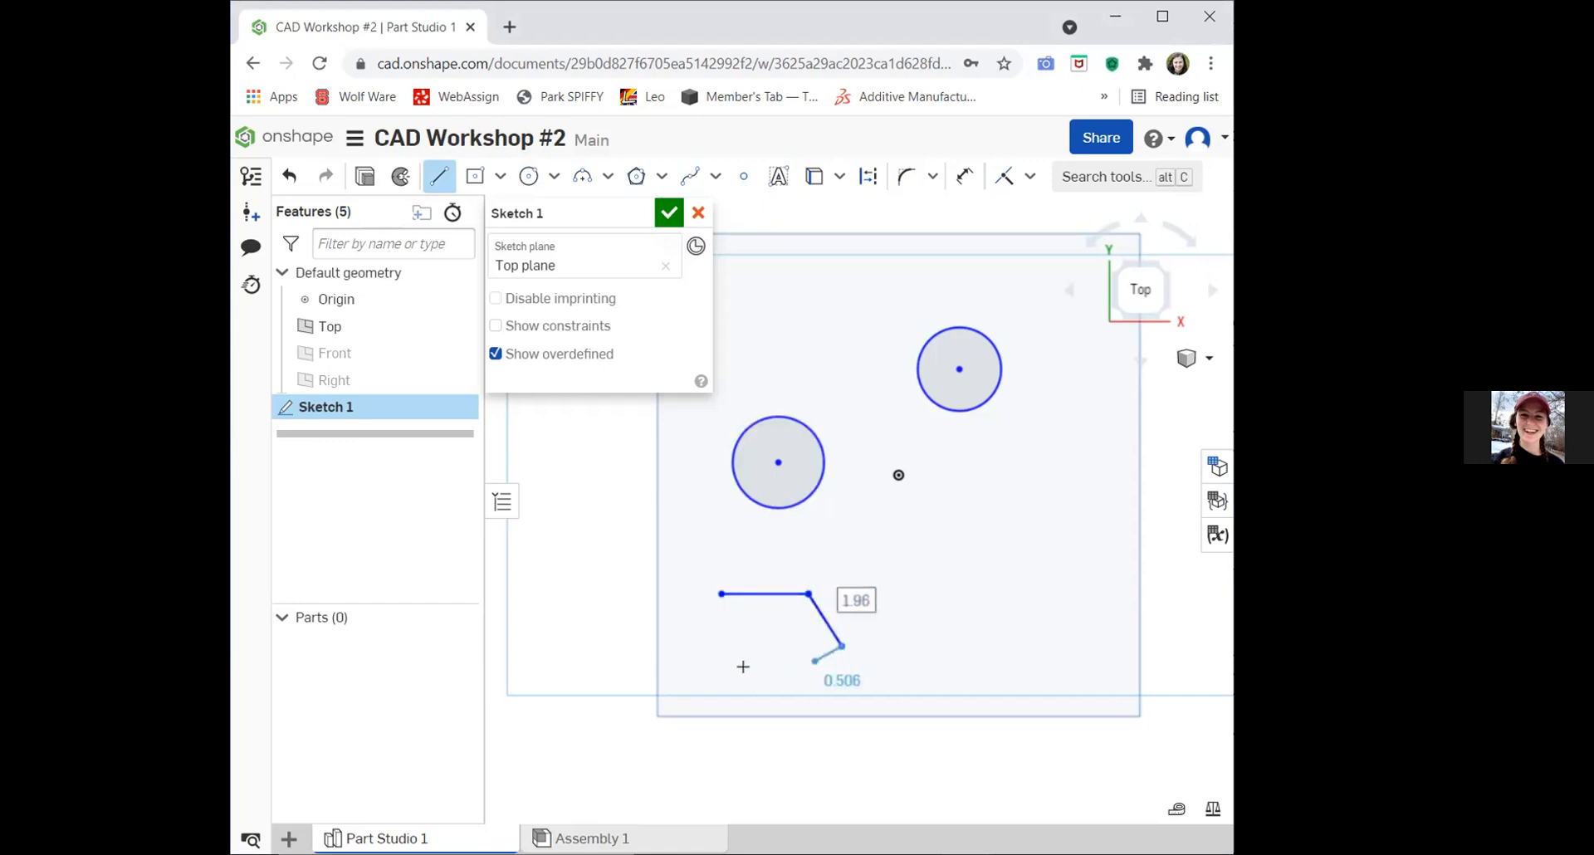
pyautogui.click(679, 645)
pyautogui.click(720, 594)
# Draw a closed, irregular seven-sided outline of lines just below and to the right of the origin.
pyautogui.click(913, 543)
pyautogui.click(951, 513)
pyautogui.click(973, 542)
pyautogui.click(957, 594)
pyautogui.click(992, 633)
pyautogui.click(950, 657)
pyautogui.click(911, 593)
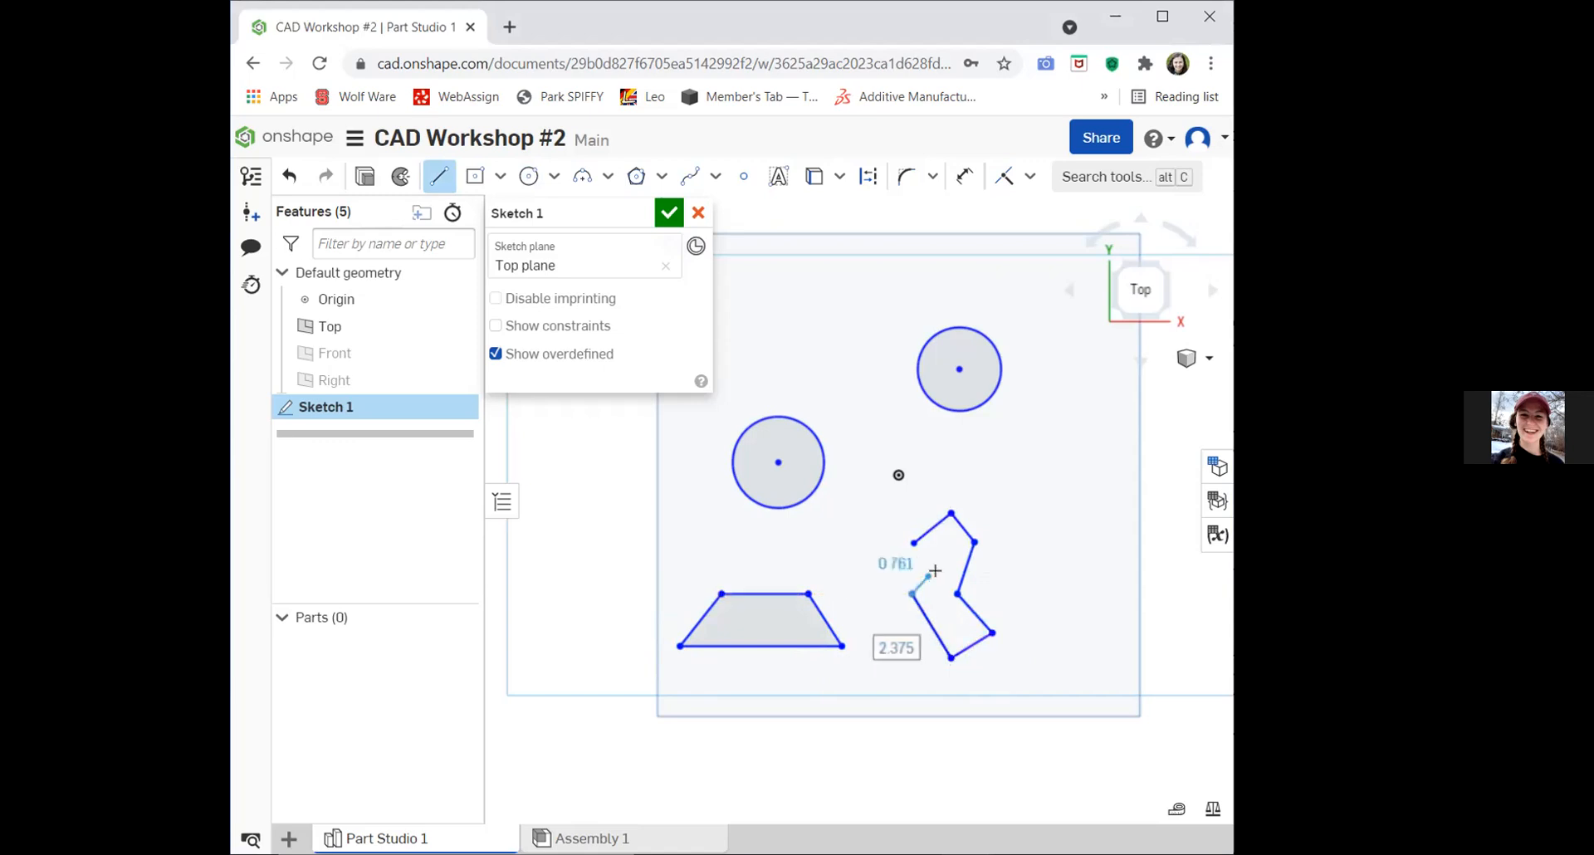
pyautogui.click(913, 543)
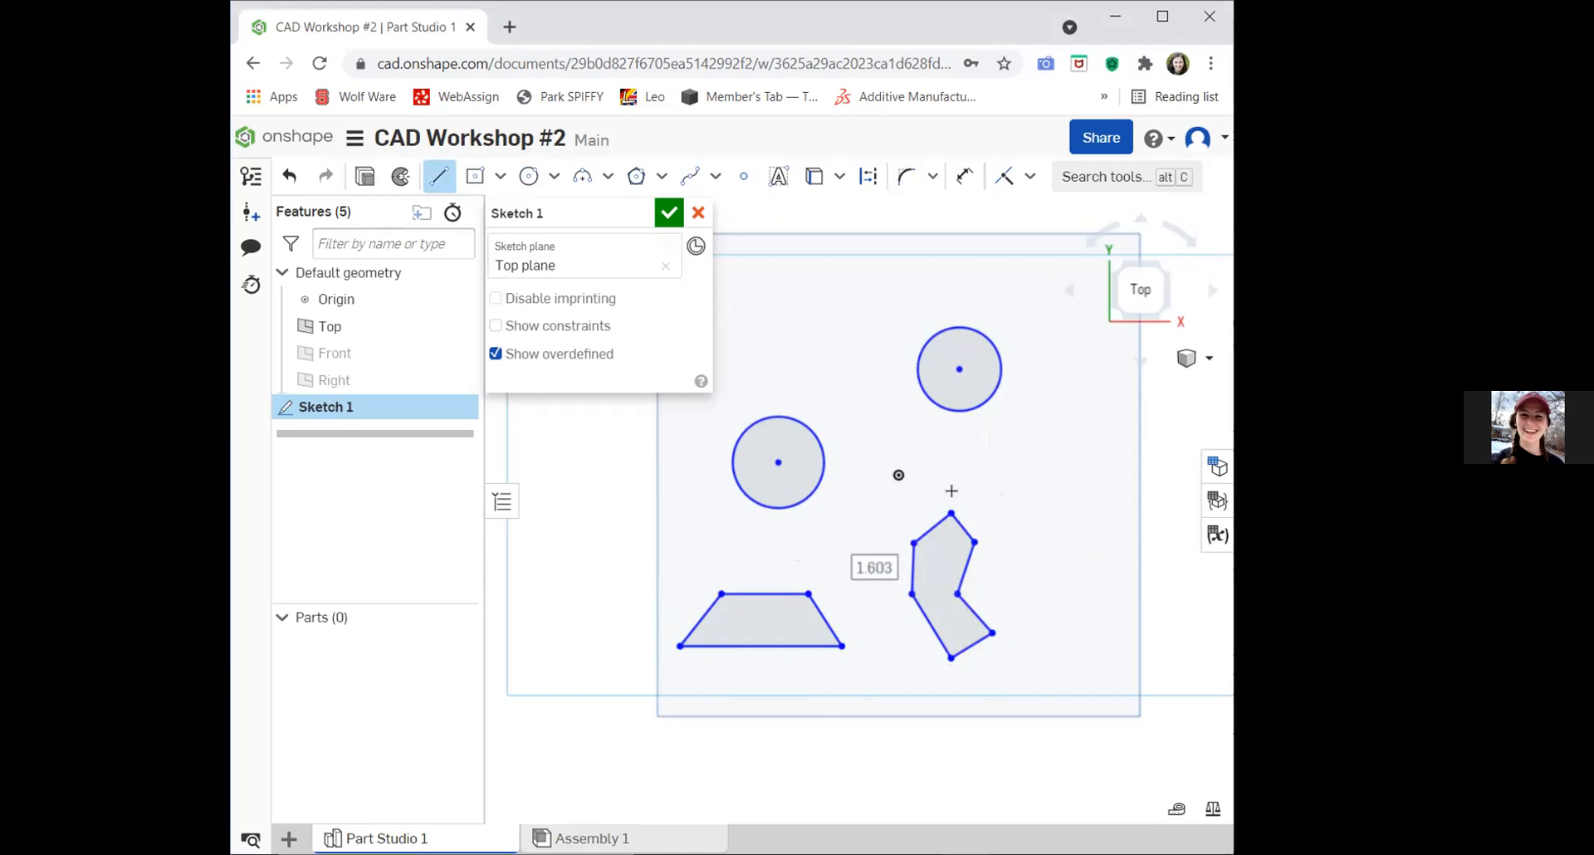
# Draw a closed irregular quadrilateral of lines to the right of the origin, with its far side about 2.5 cm long.
pyautogui.click(1009, 457)
pyautogui.click(1037, 420)
pyautogui.click(1102, 427)
pyautogui.click(1092, 505)
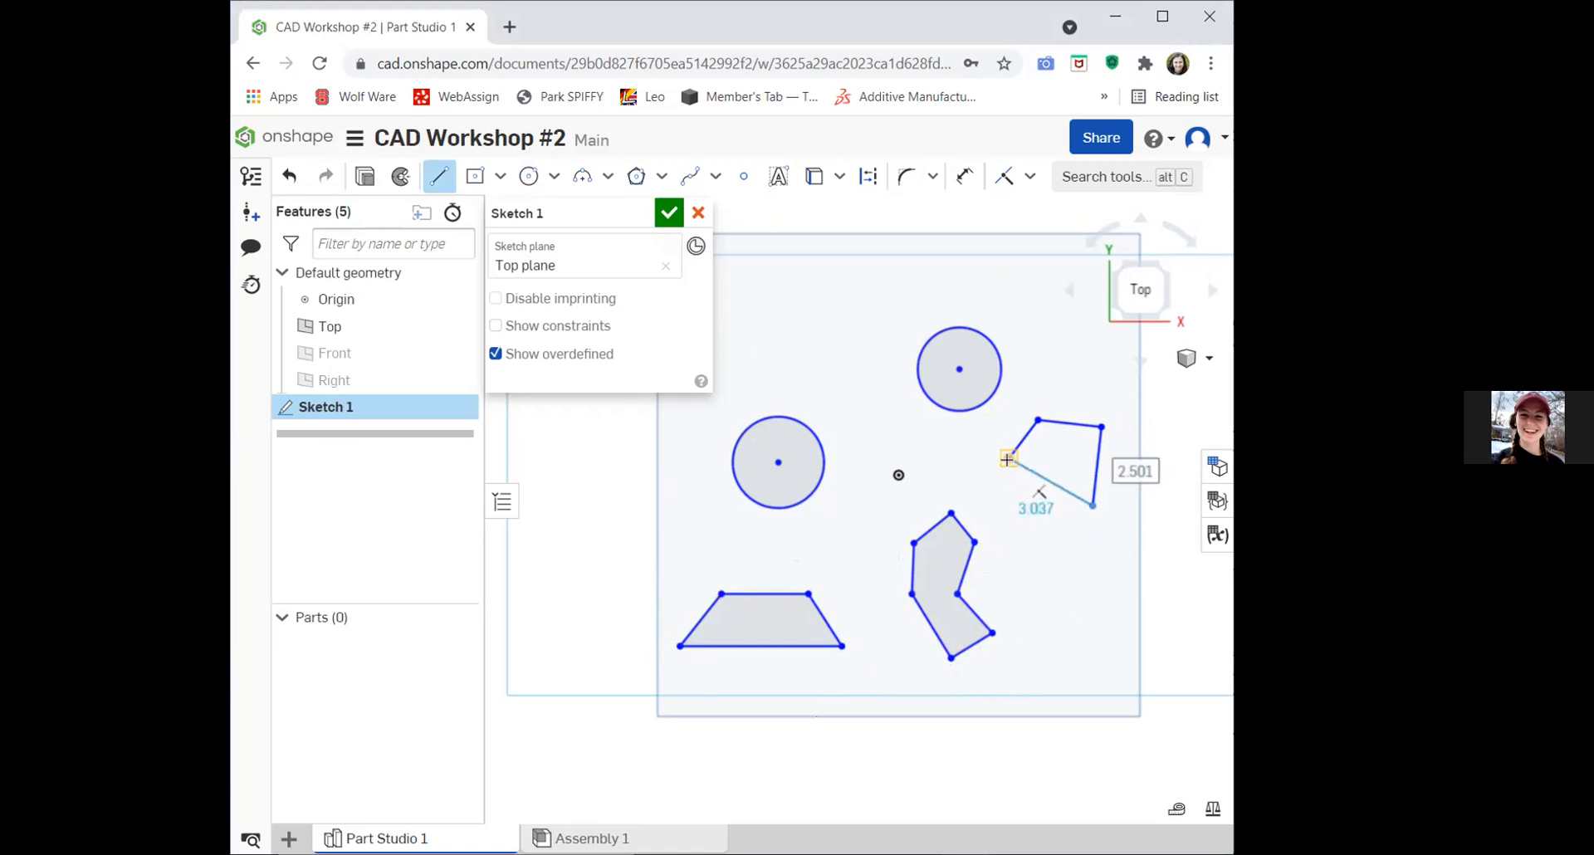
pyautogui.click(1007, 458)
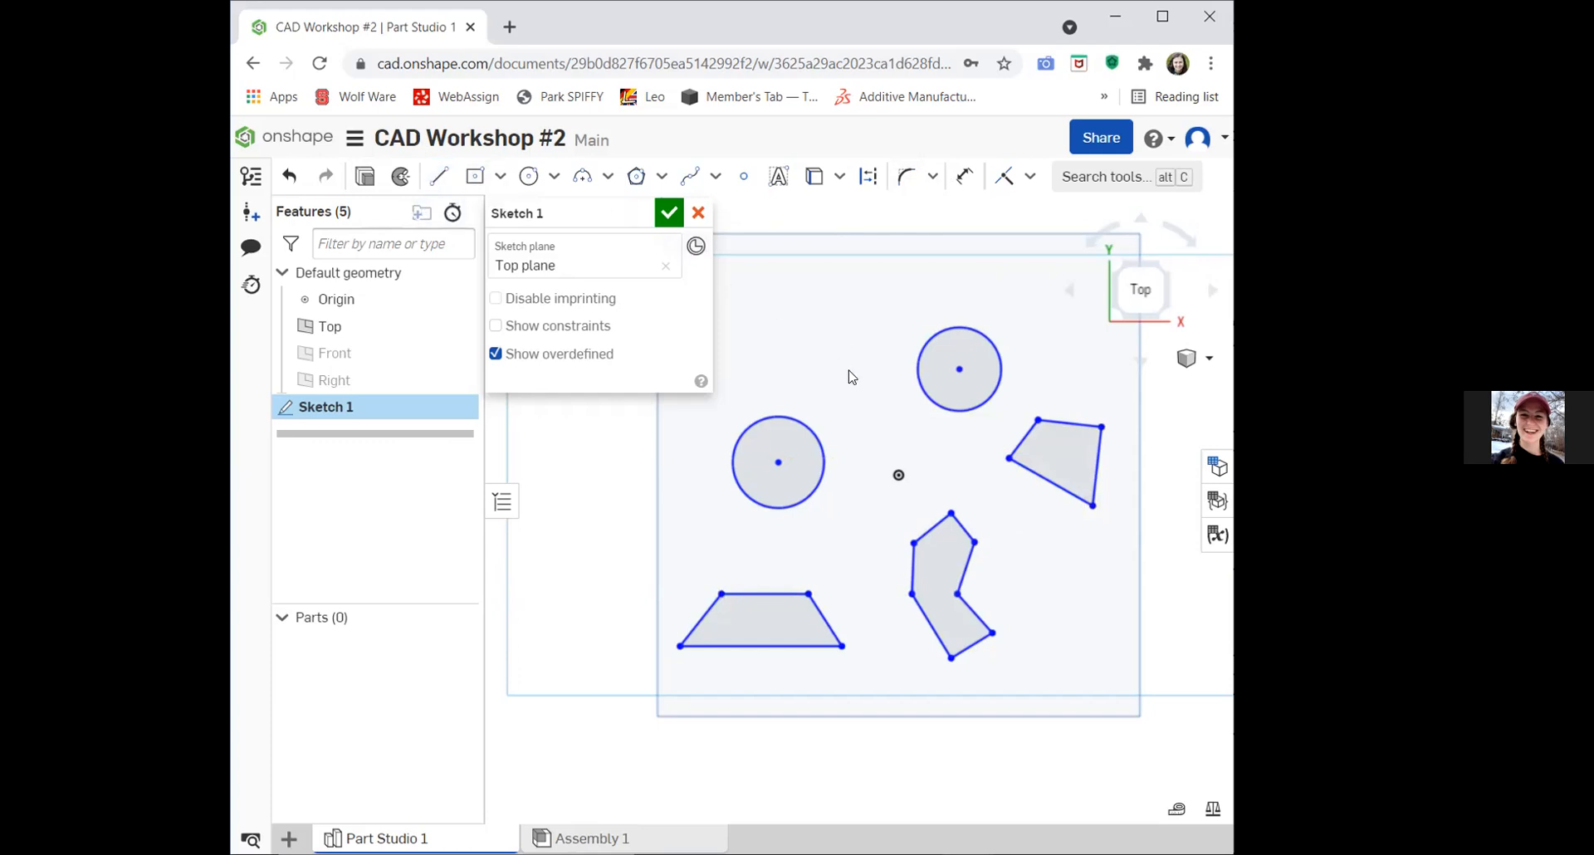
# Draw a closed triangle of lines above the origin with sides about 2.1, 1.8 and 1.9 cm, and leave the Line tool.
pyautogui.click(792, 303)
pyautogui.click(860, 294)
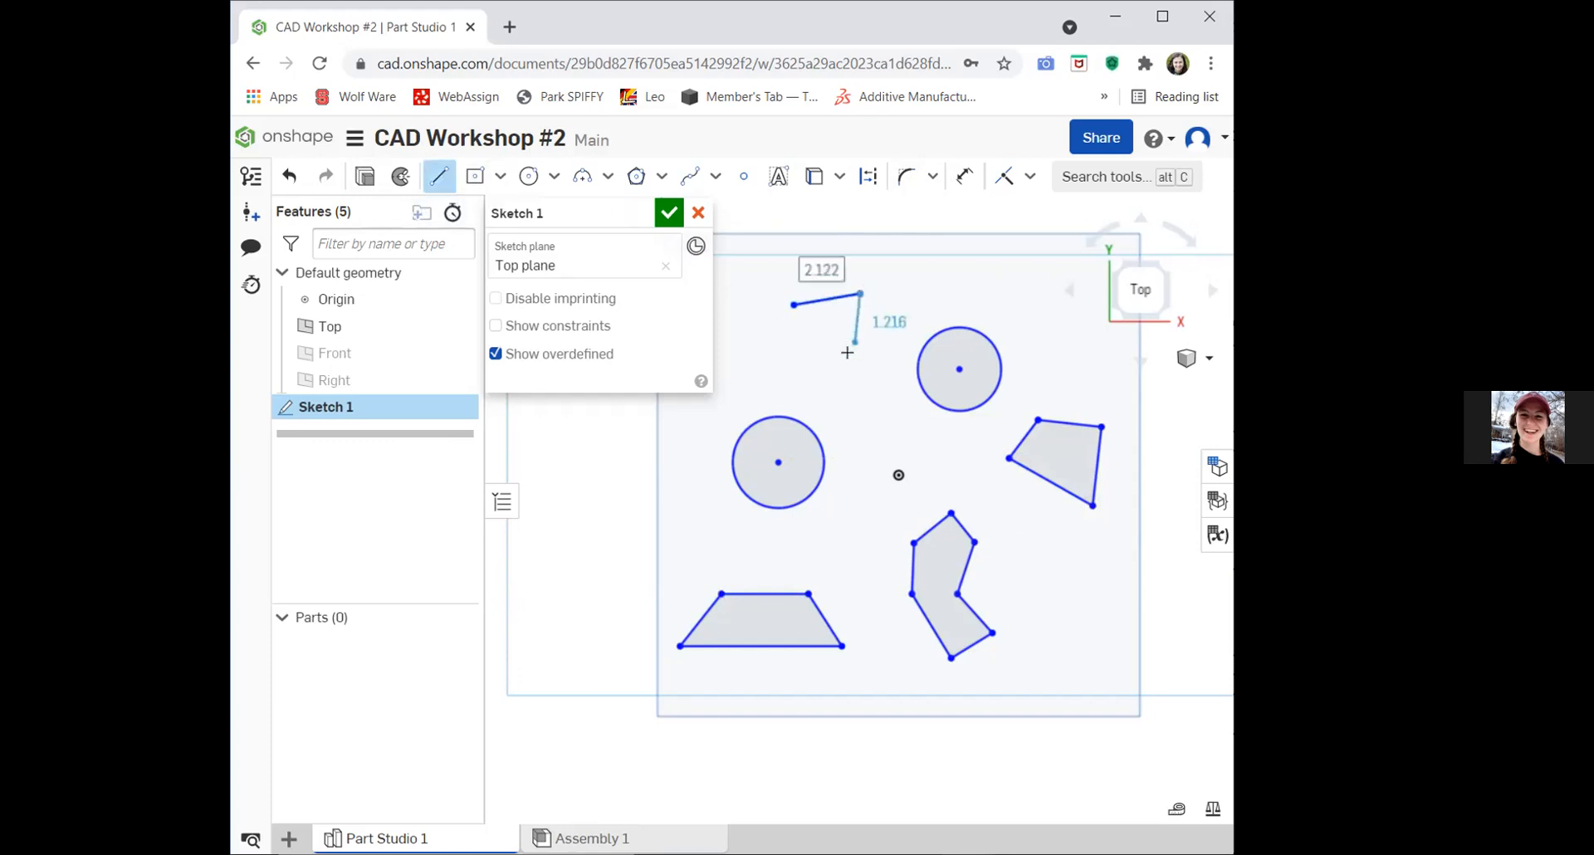
pyautogui.click(837, 345)
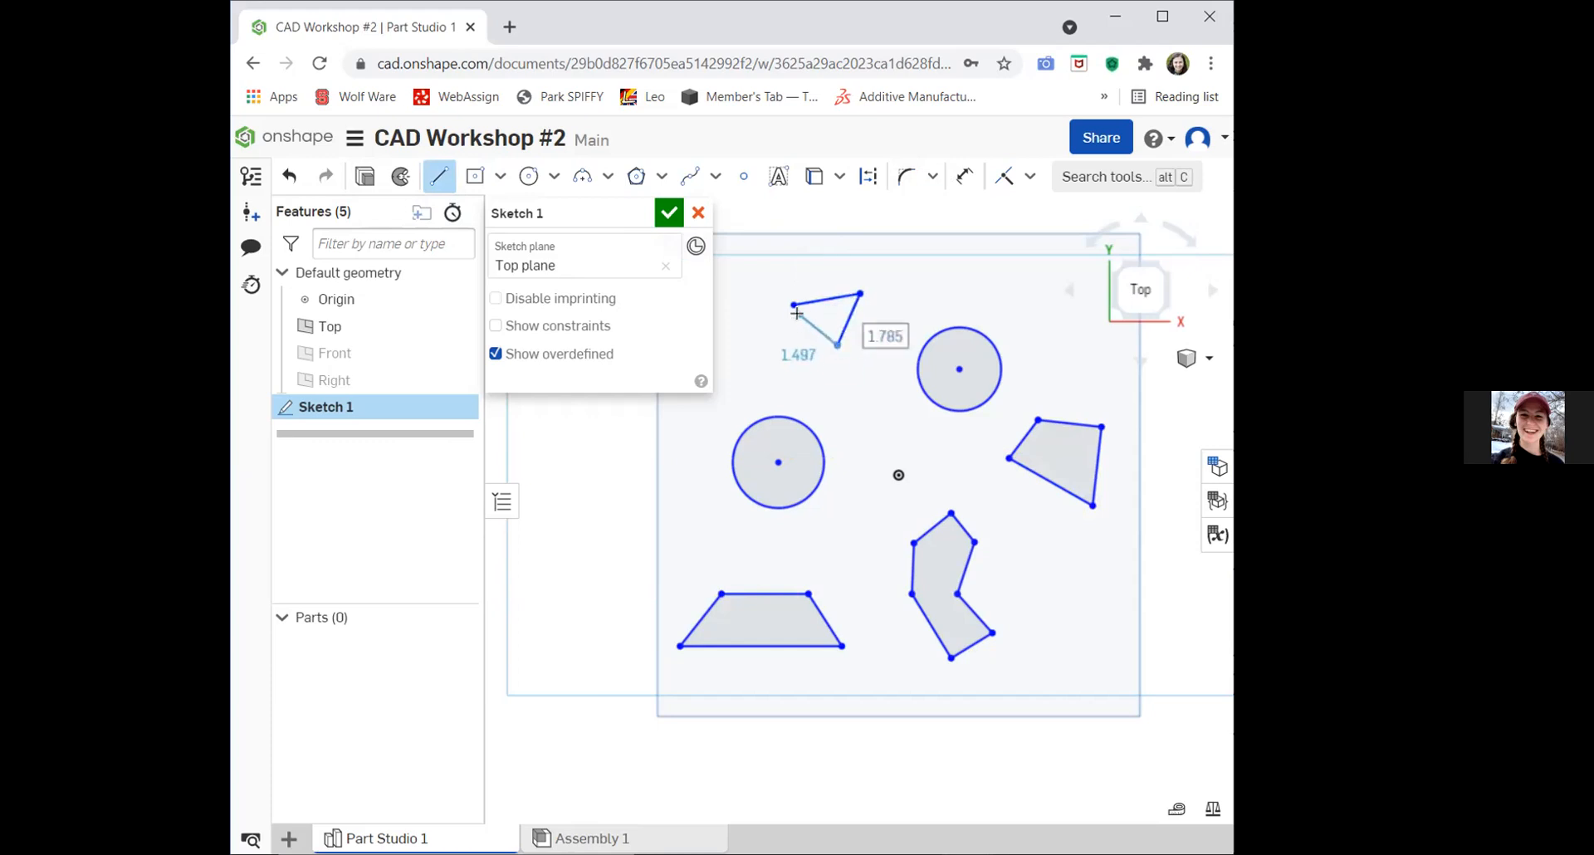
pyautogui.click(791, 304)
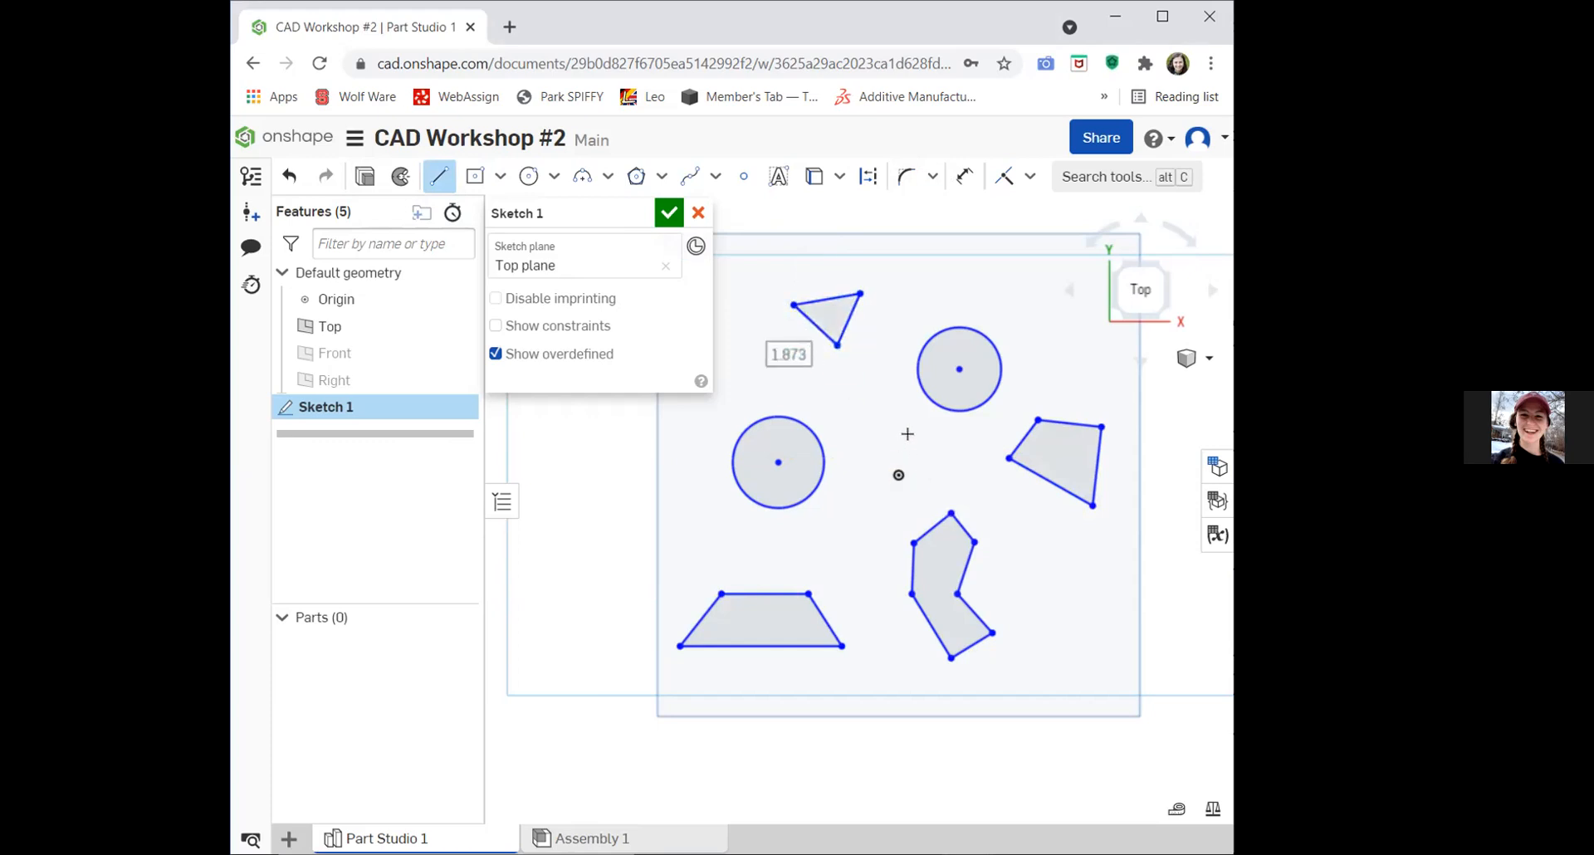
pyautogui.press('Escape')
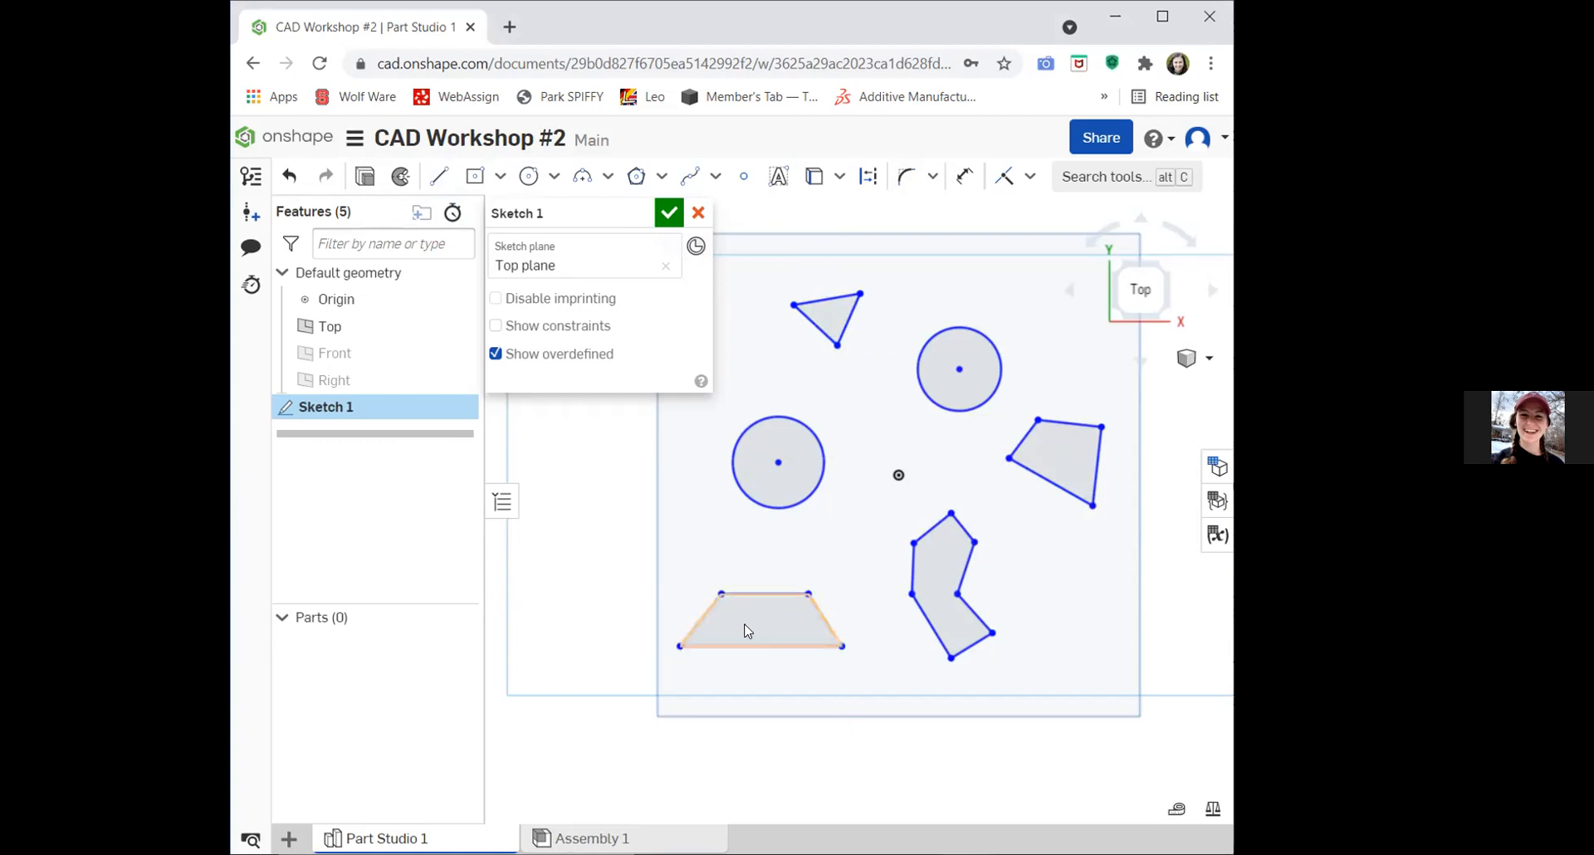
# Delete the upper-right circle, the quadrilateral, the seven-sided outline and the triangle, leaving only the other circle and the trapezoid.
pyautogui.click(685, 636)
pyautogui.click(695, 536)
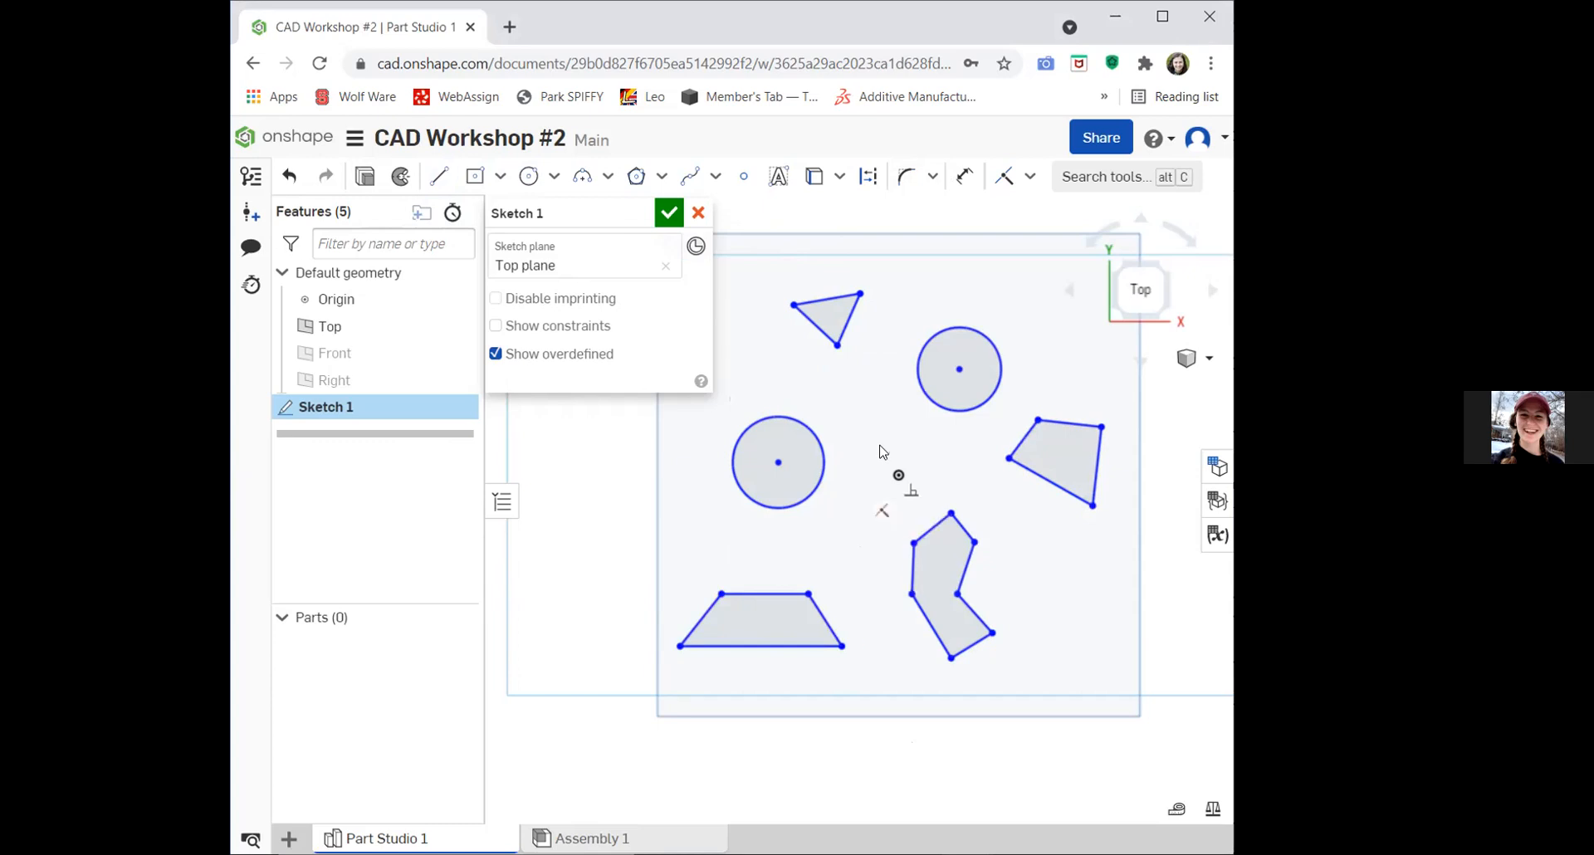
pyautogui.moveTo(881, 281)
pyautogui.mouseDown()
pyautogui.moveTo(1006, 716)
pyautogui.moveTo(1138, 714)
pyautogui.mouseUp()
pyautogui.press('Delete')
pyautogui.moveTo(759, 273); pyautogui.dragTo(921, 381)
pyautogui.press('Delete')
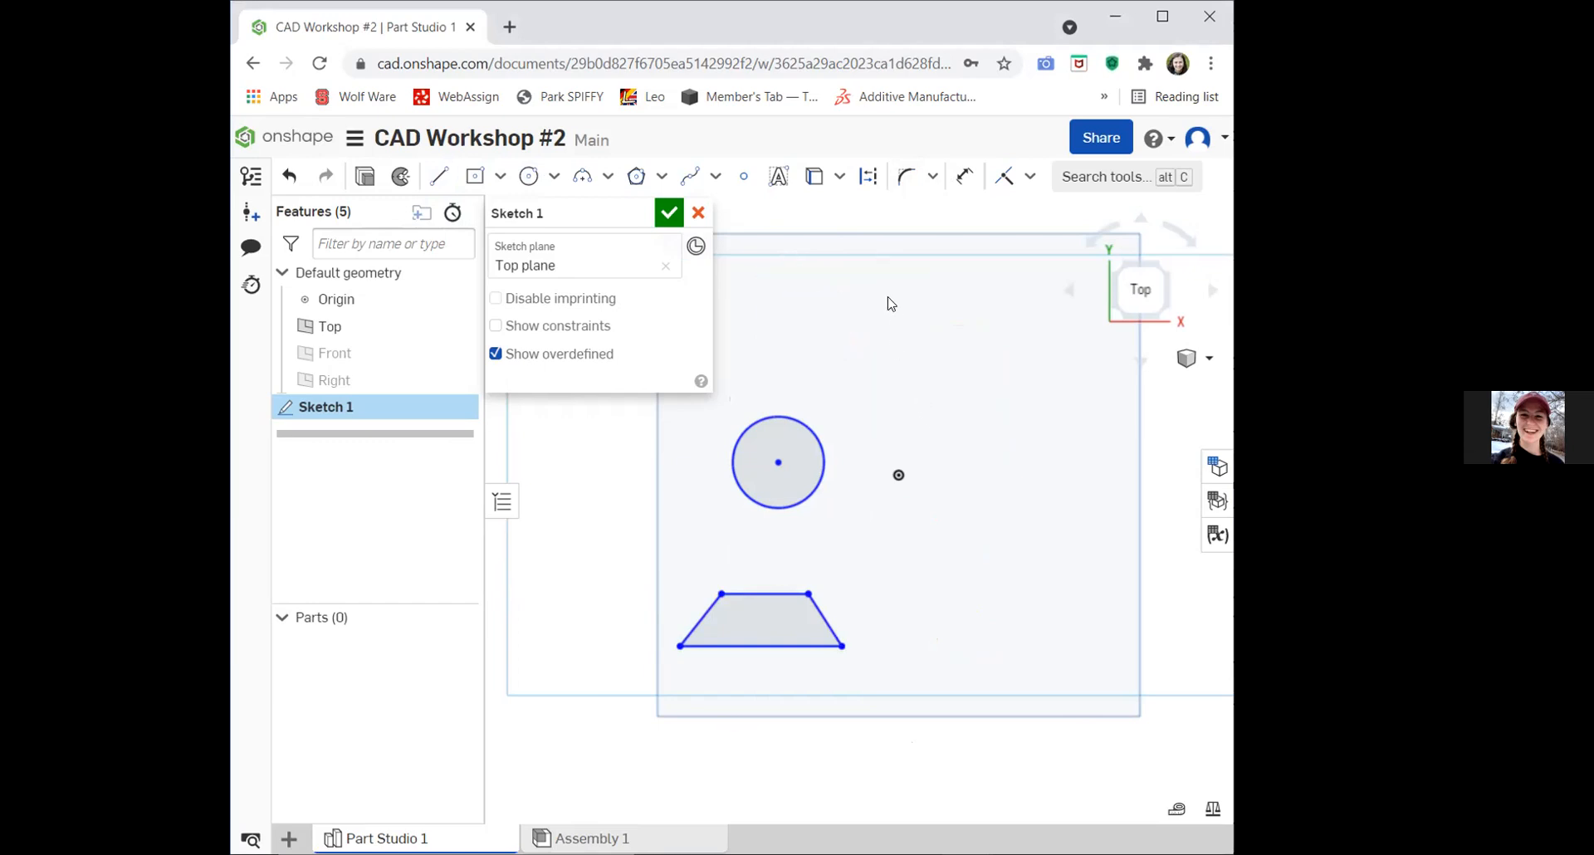
# Draw a center-point rectangle above and slightly right of the origin, about 4.1 cm wide and 2.3 cm high.
pyautogui.click(474, 176)
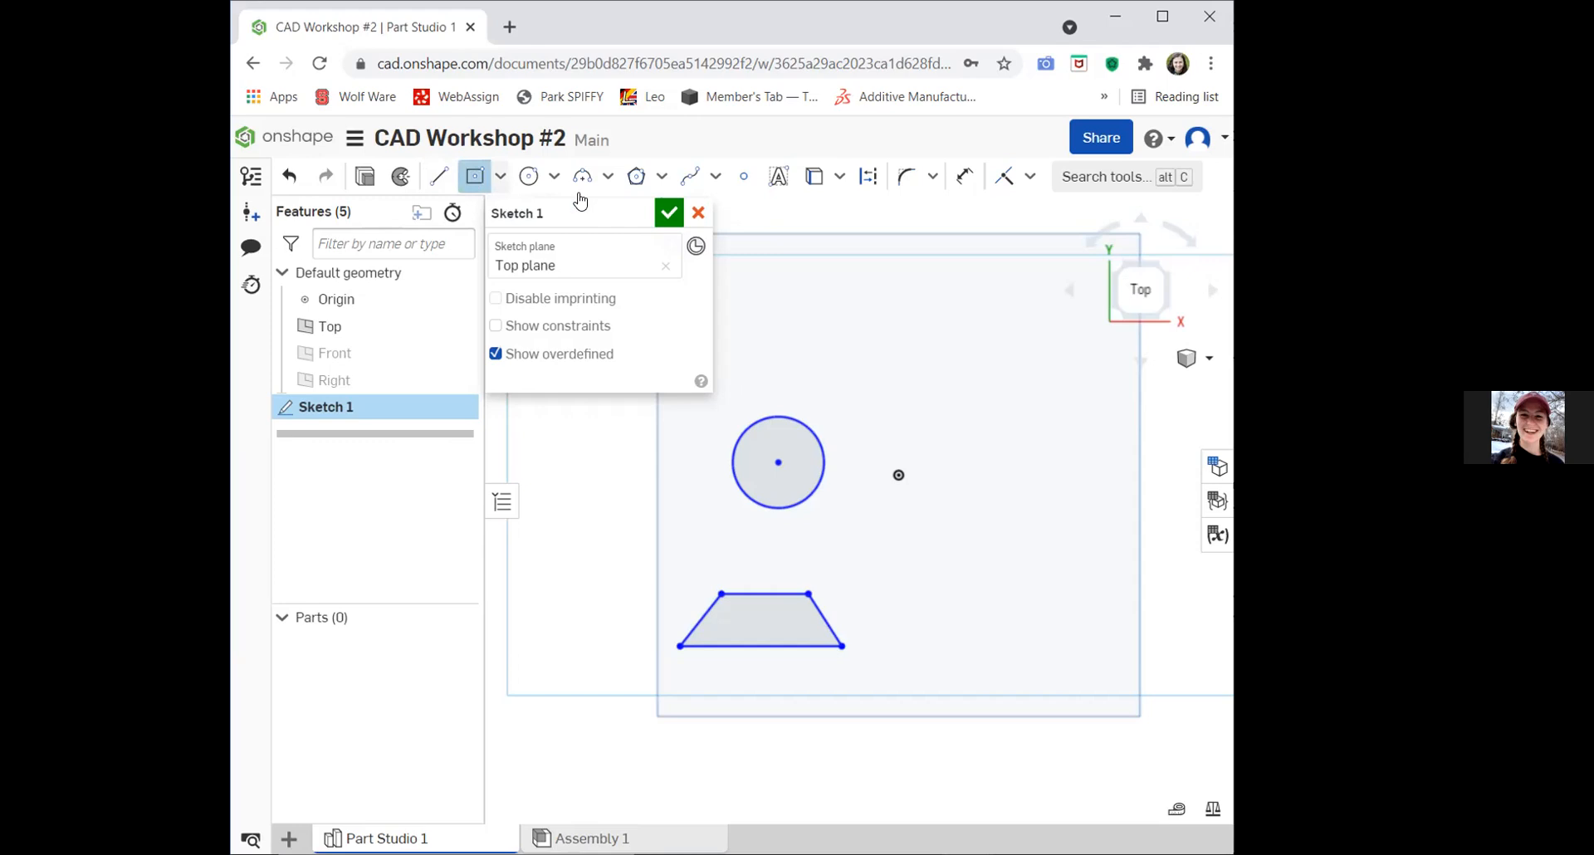
pyautogui.click(959, 300)
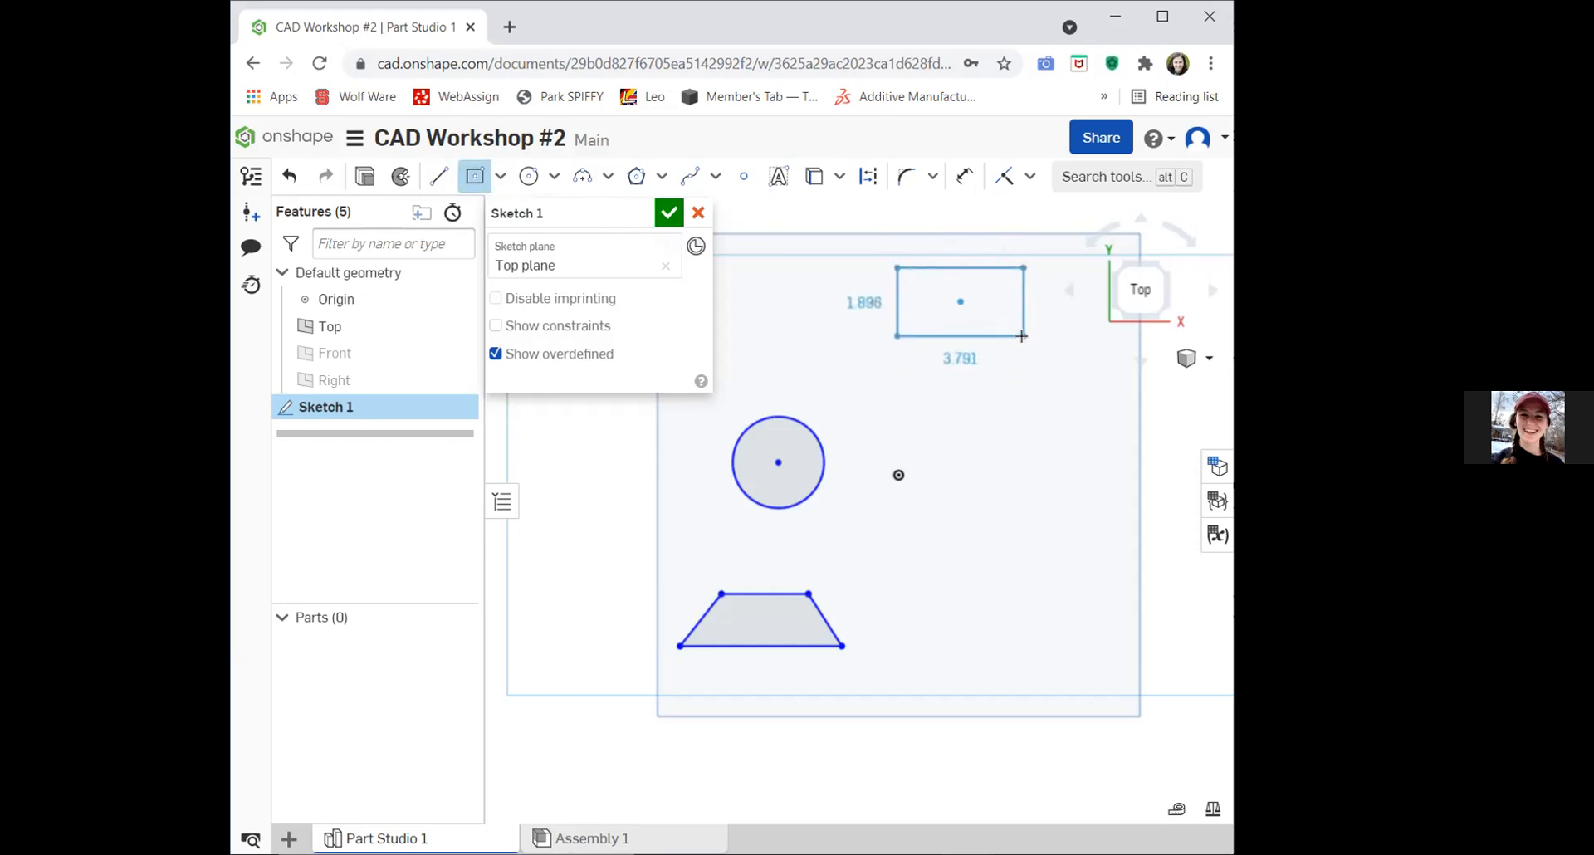
pyautogui.click(1026, 338)
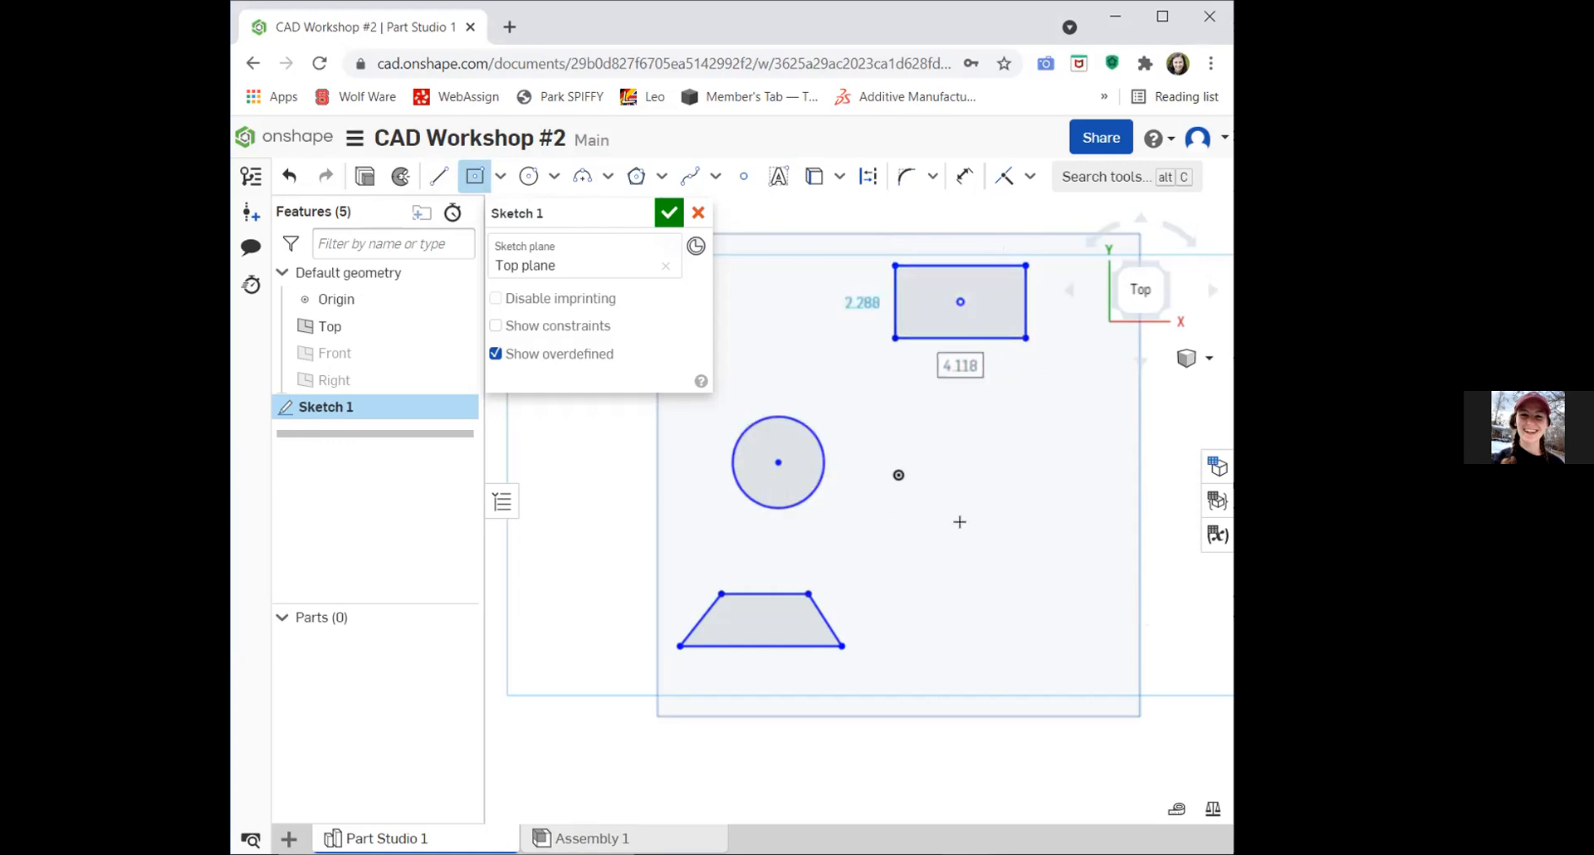
pyautogui.press('Escape')
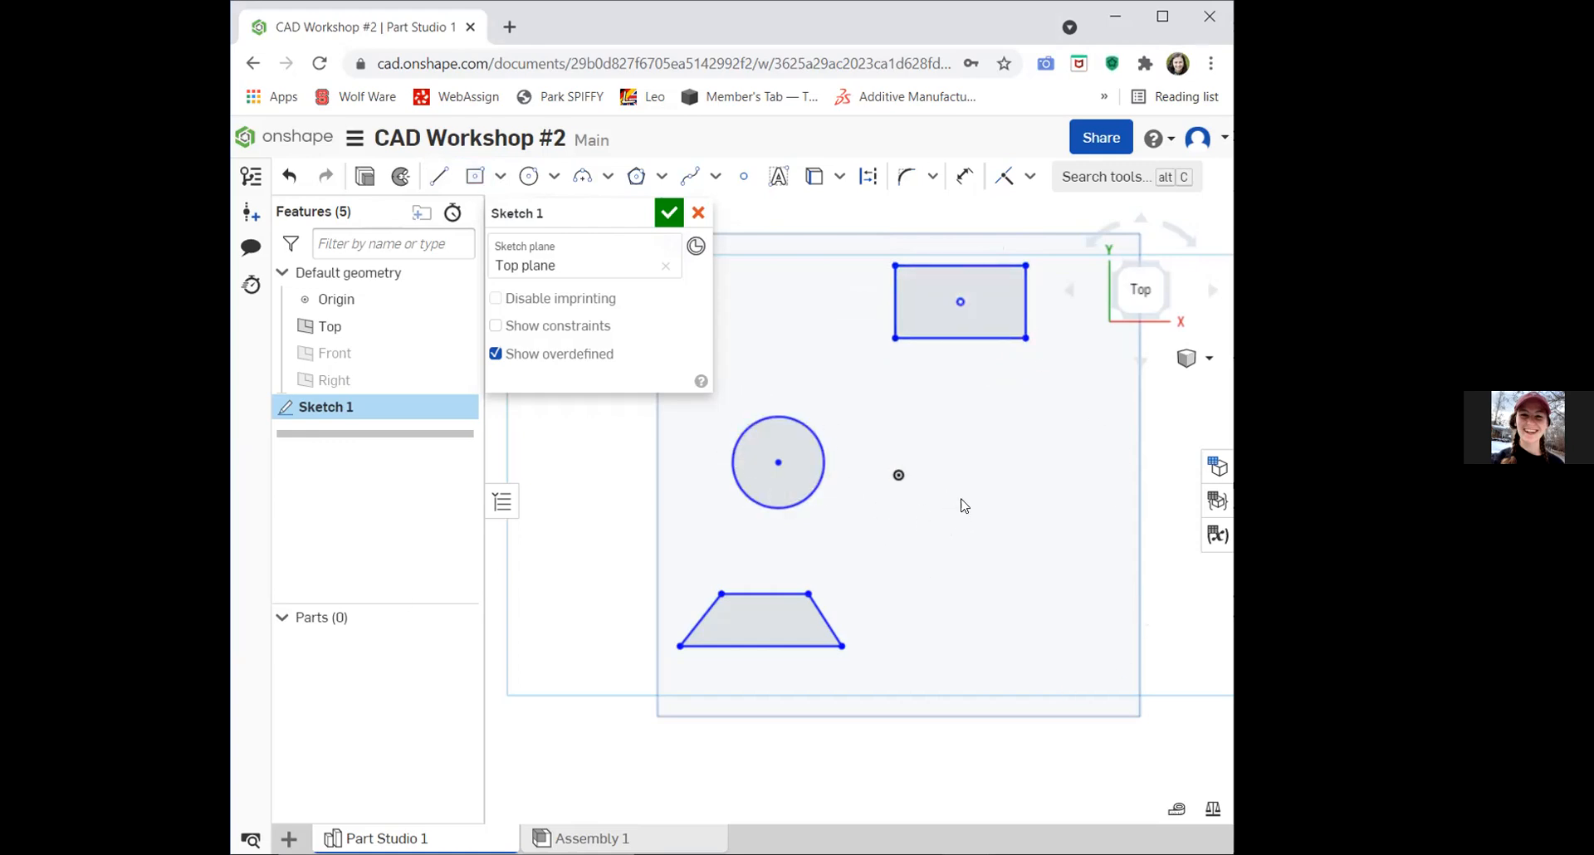
# Draw a closed triangle of lines below and right of the origin, with a horizontal base about 4.1 cm long, and leave the Line tool.
pyautogui.press('l')
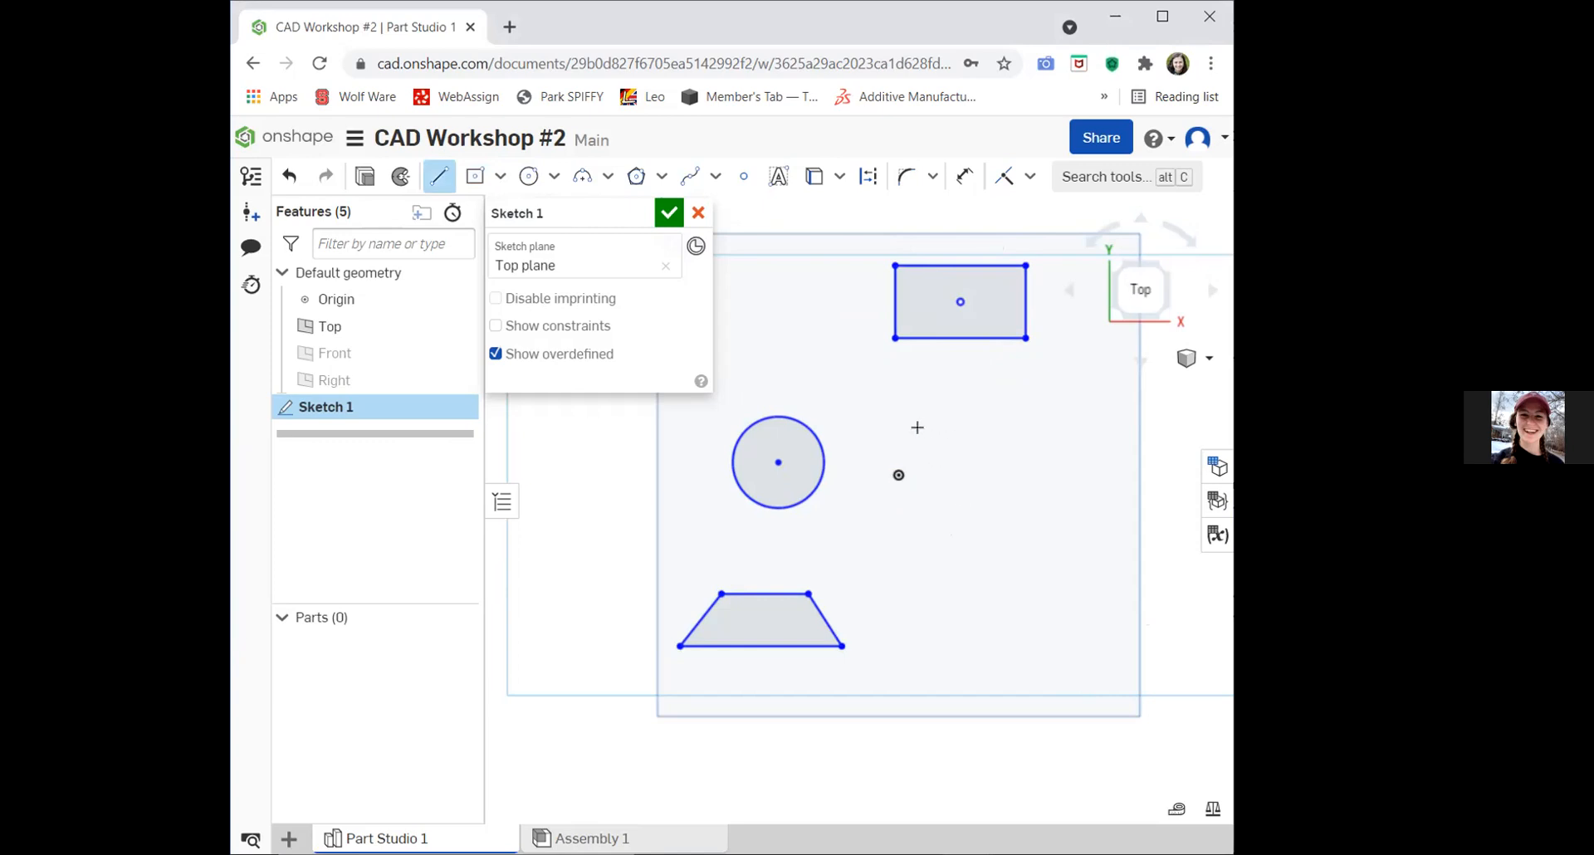
pyautogui.click(926, 547)
pyautogui.click(973, 623)
pyautogui.click(1101, 624)
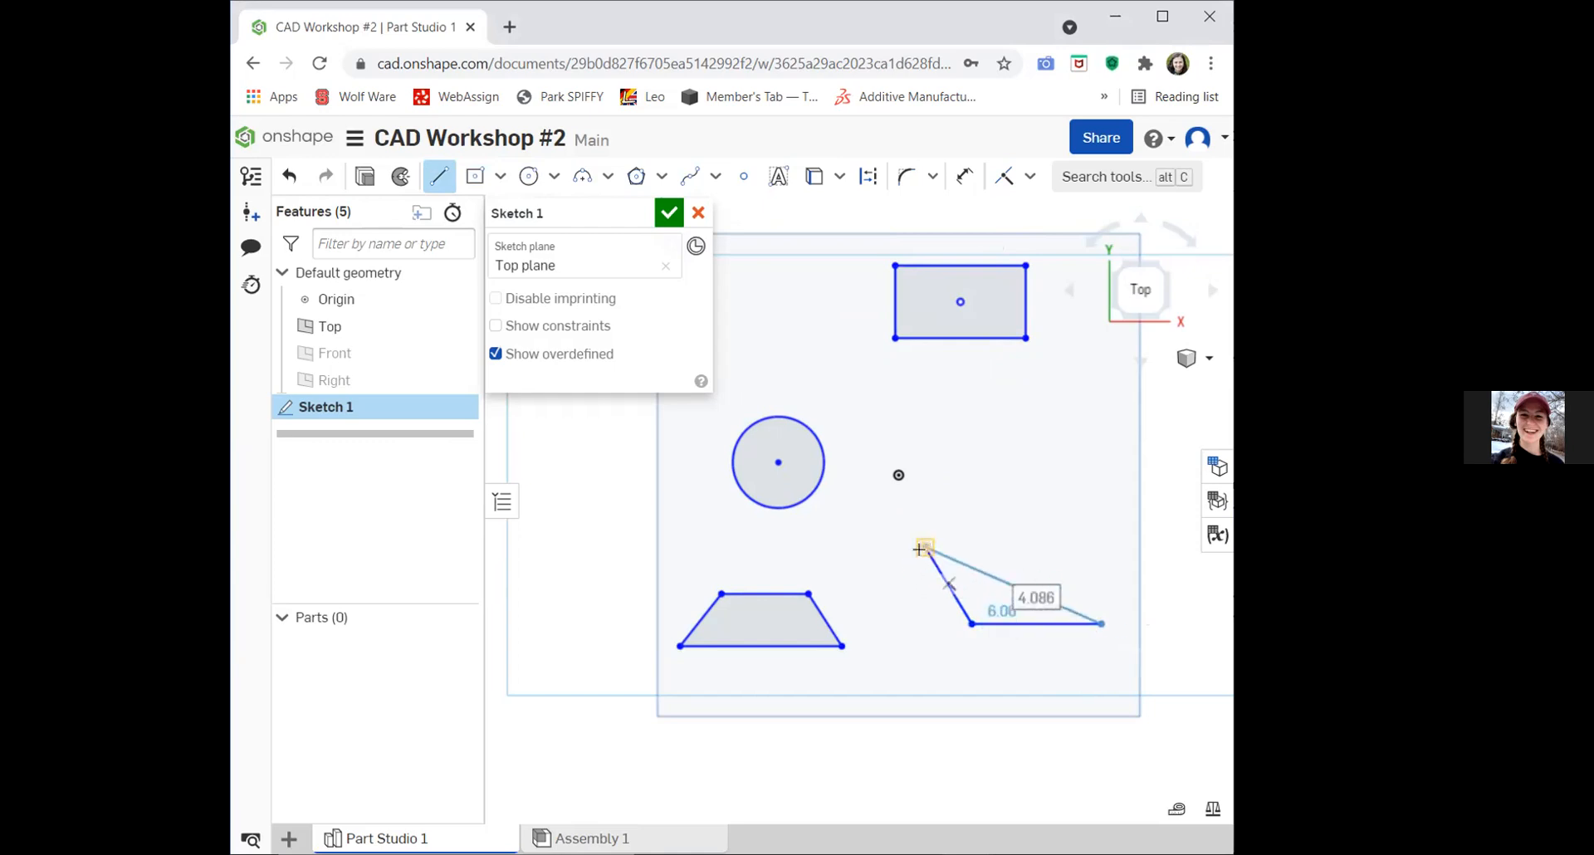
pyautogui.click(923, 548)
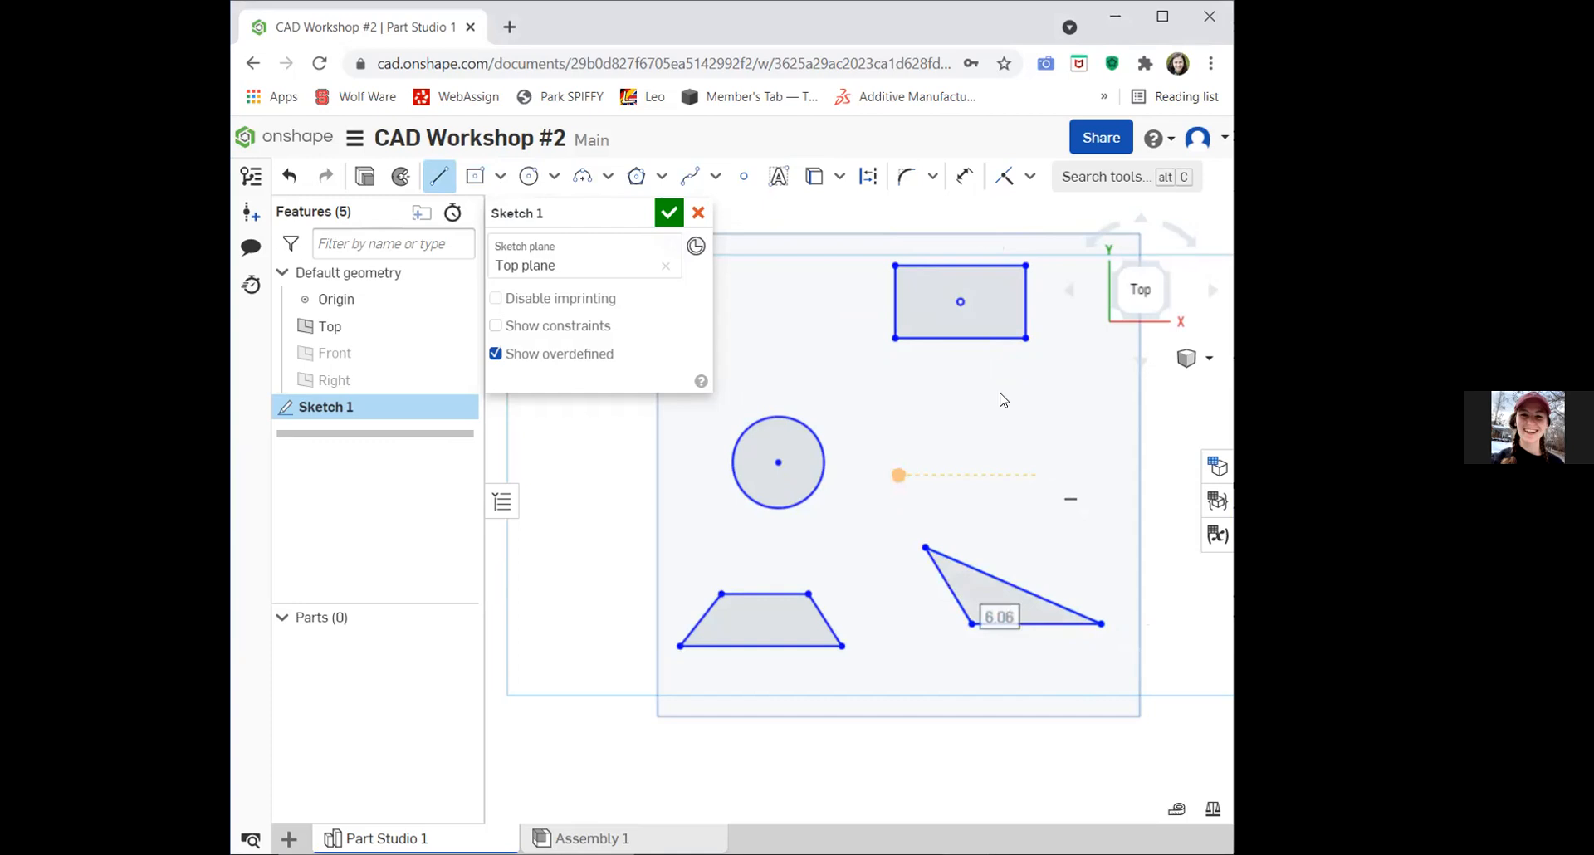
pyautogui.press('Escape')
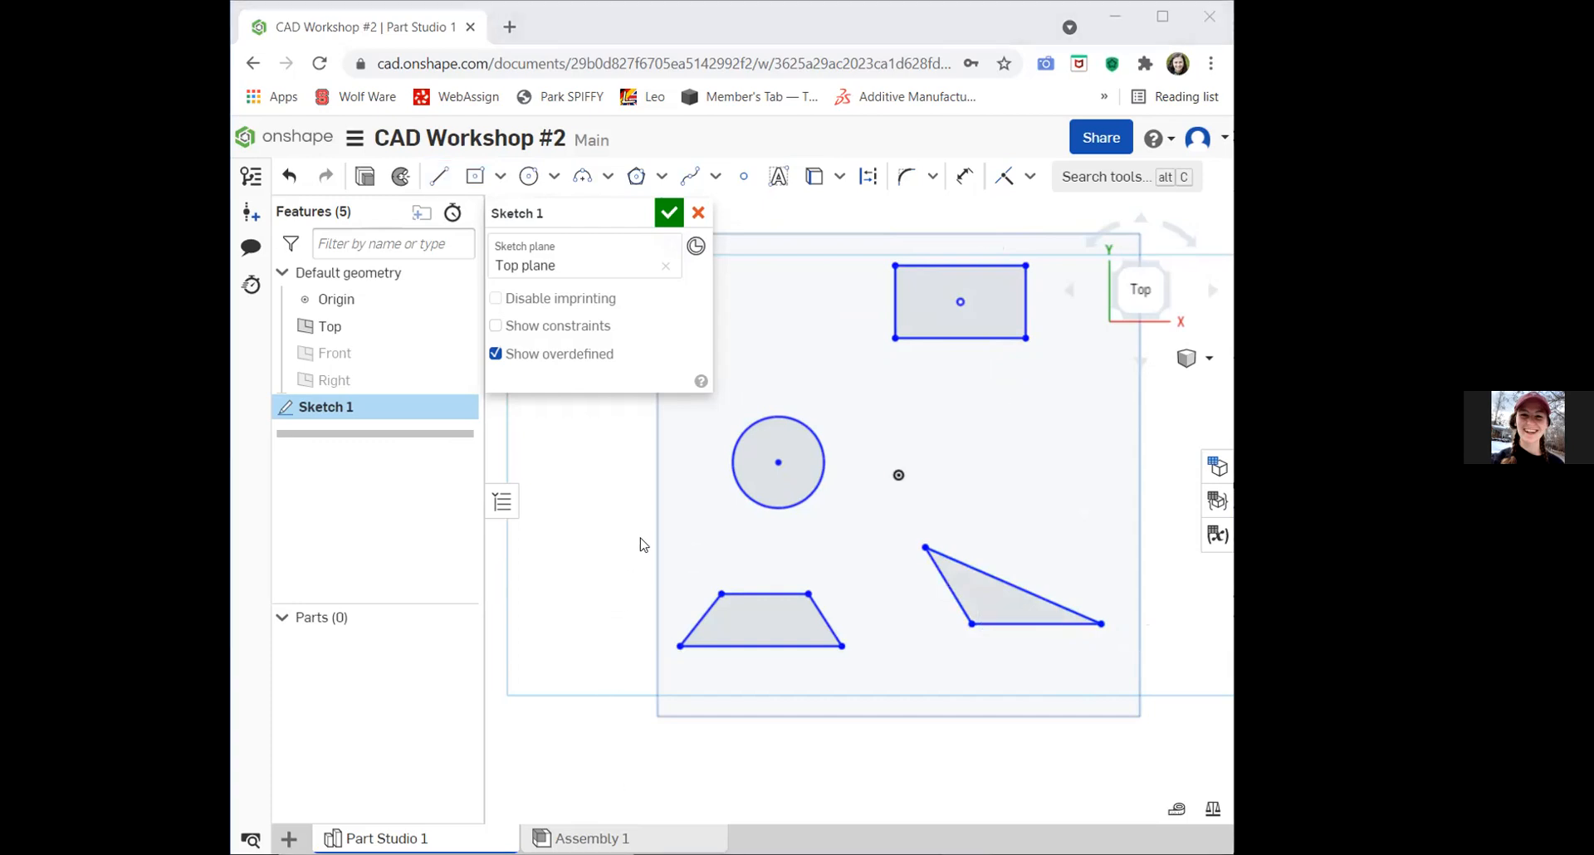
# Delete the whole trapezoid below the circle.
pyautogui.moveTo(638, 549); pyautogui.dragTo(885, 722)
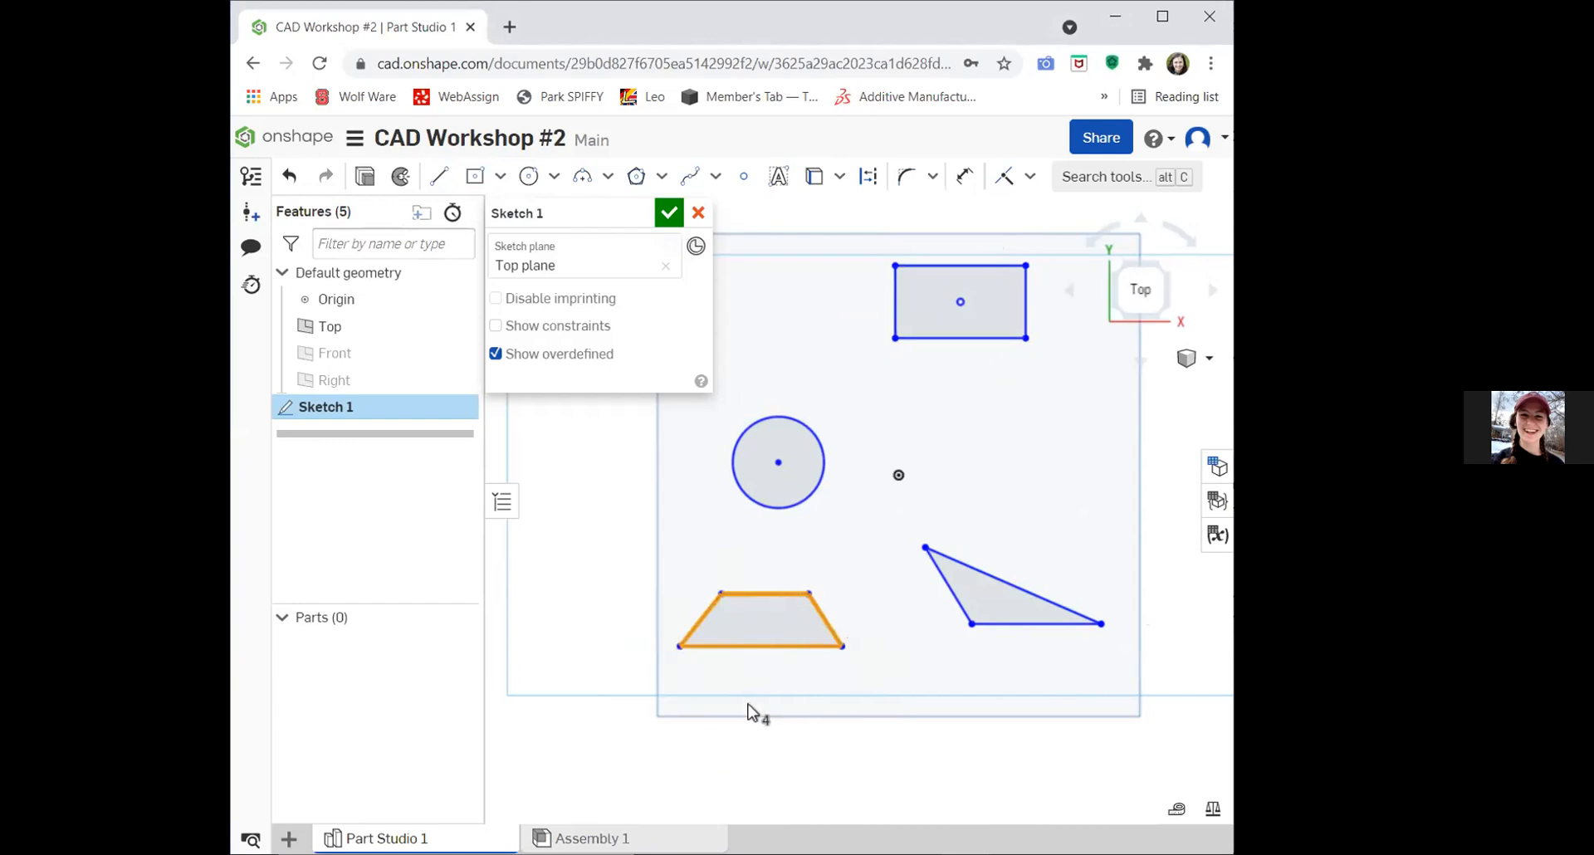
pyautogui.press('Delete')
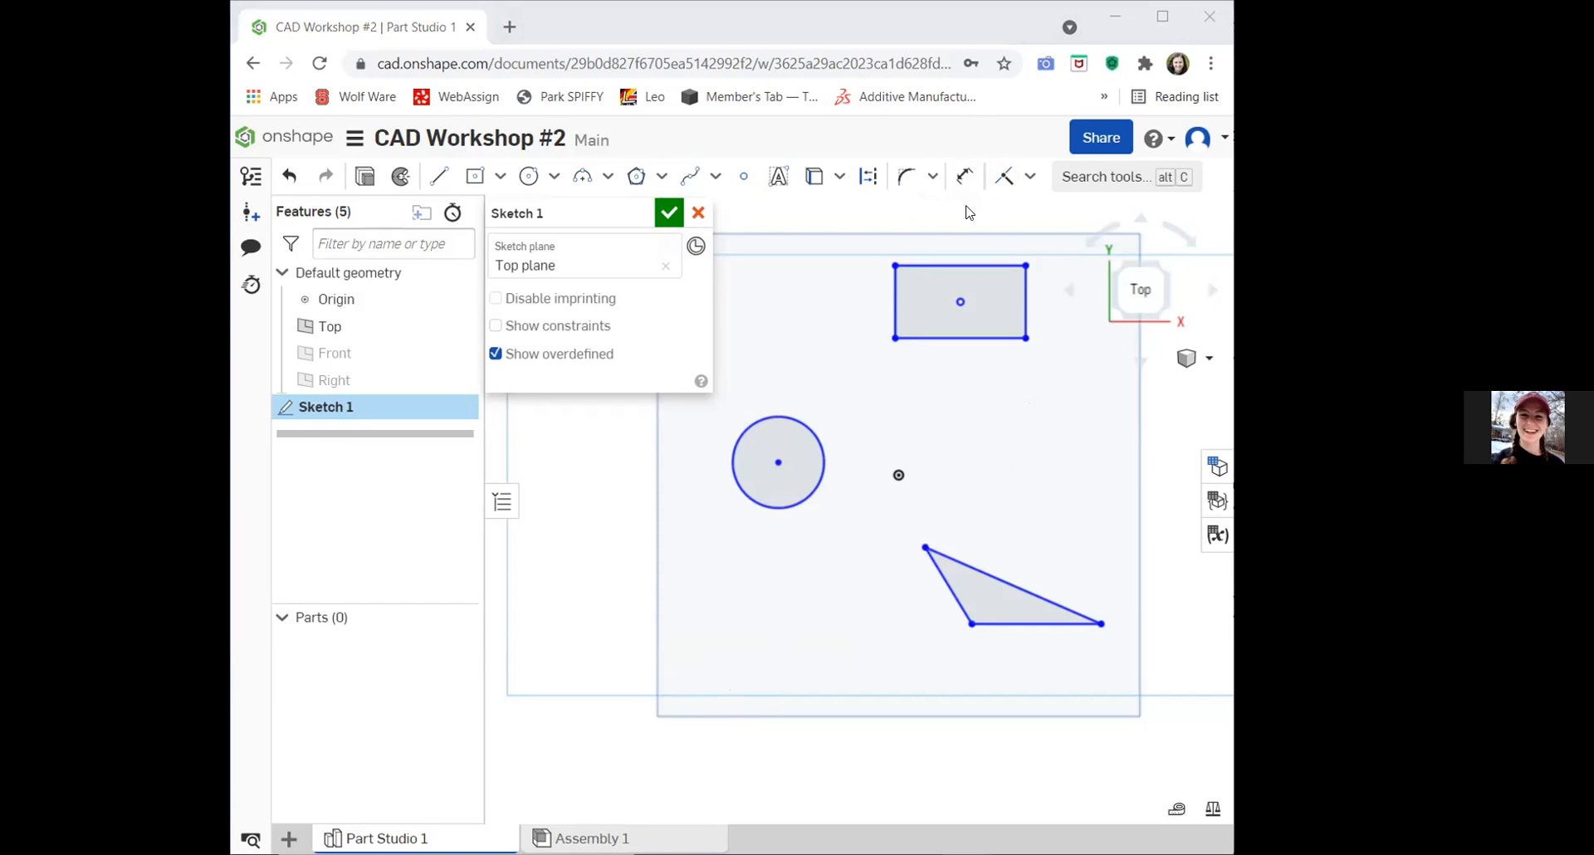
# Add a width dimension to the rectangle's lower edge, placed just below it.
pyautogui.click(964, 175)
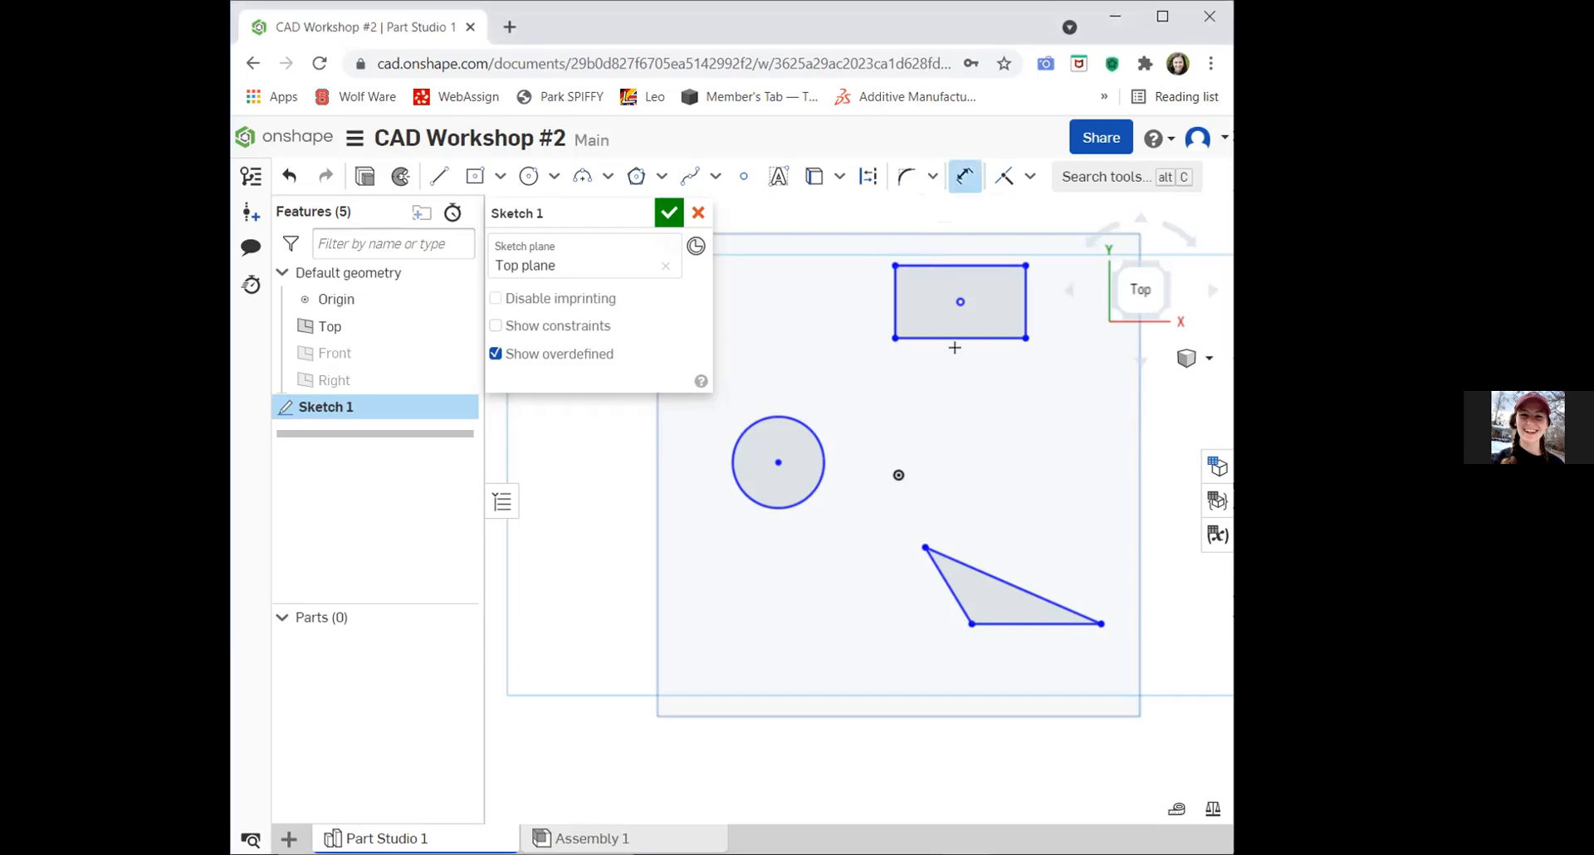
pyautogui.click(954, 338)
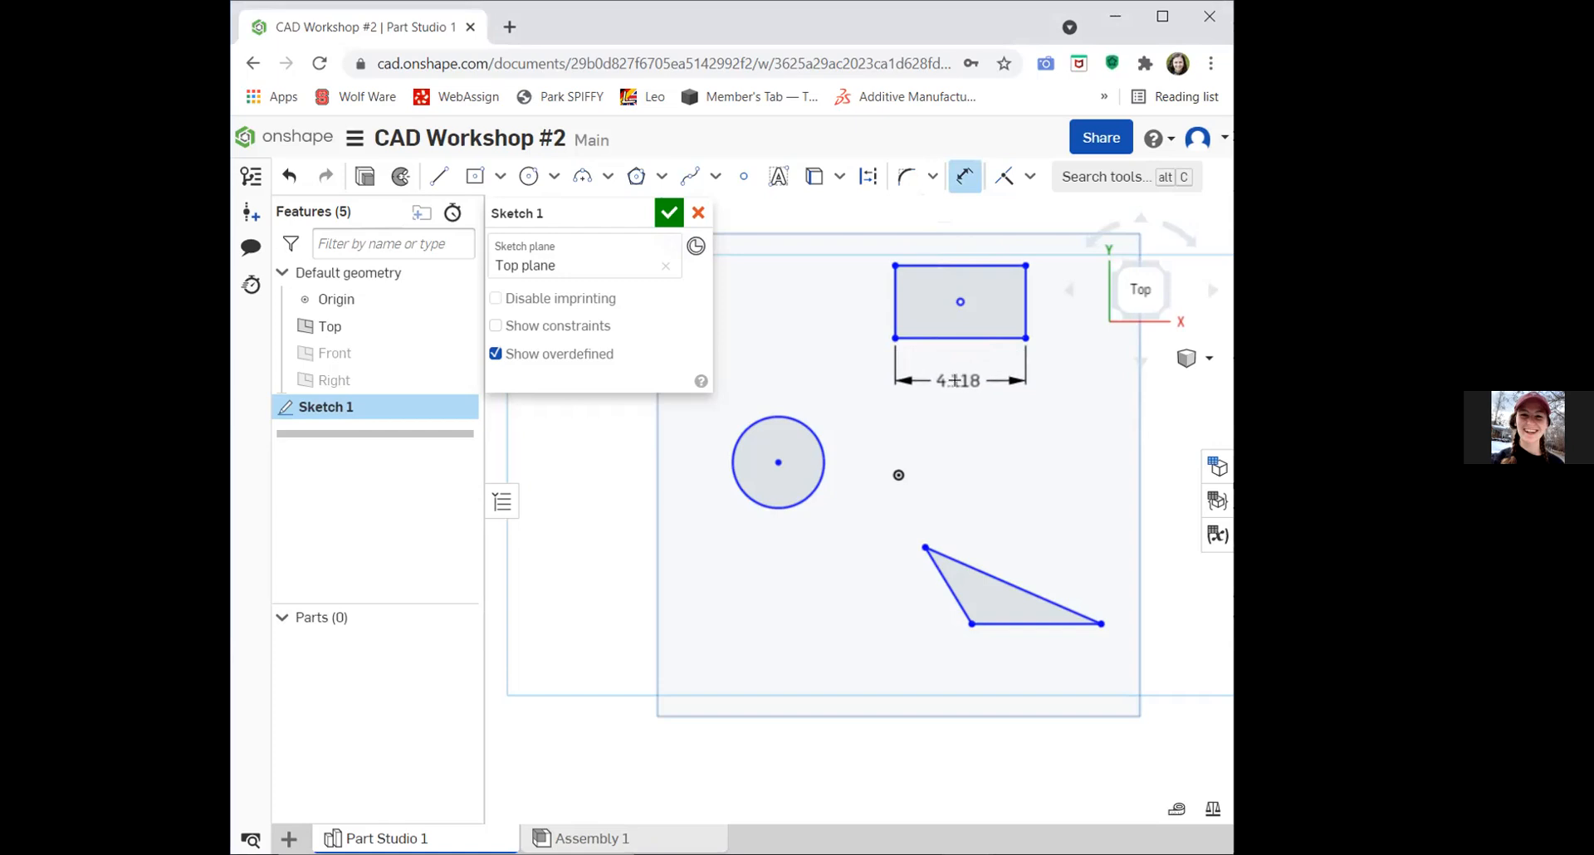
pyautogui.click(955, 380)
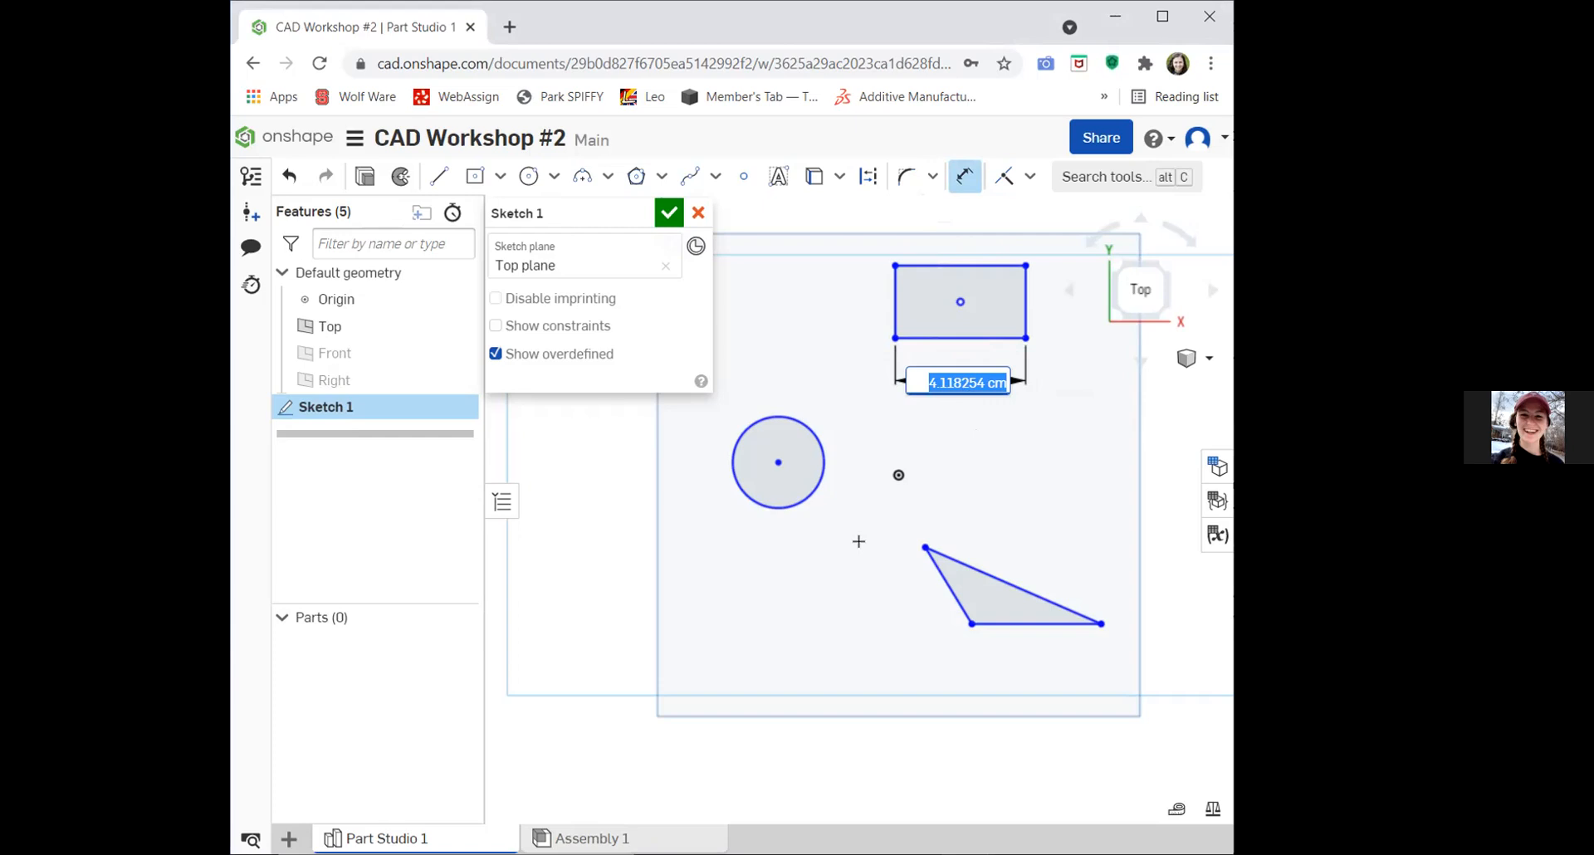
# Try a width of 200 mm for the rectangle and undo the change.
pyautogui.write('200mm')
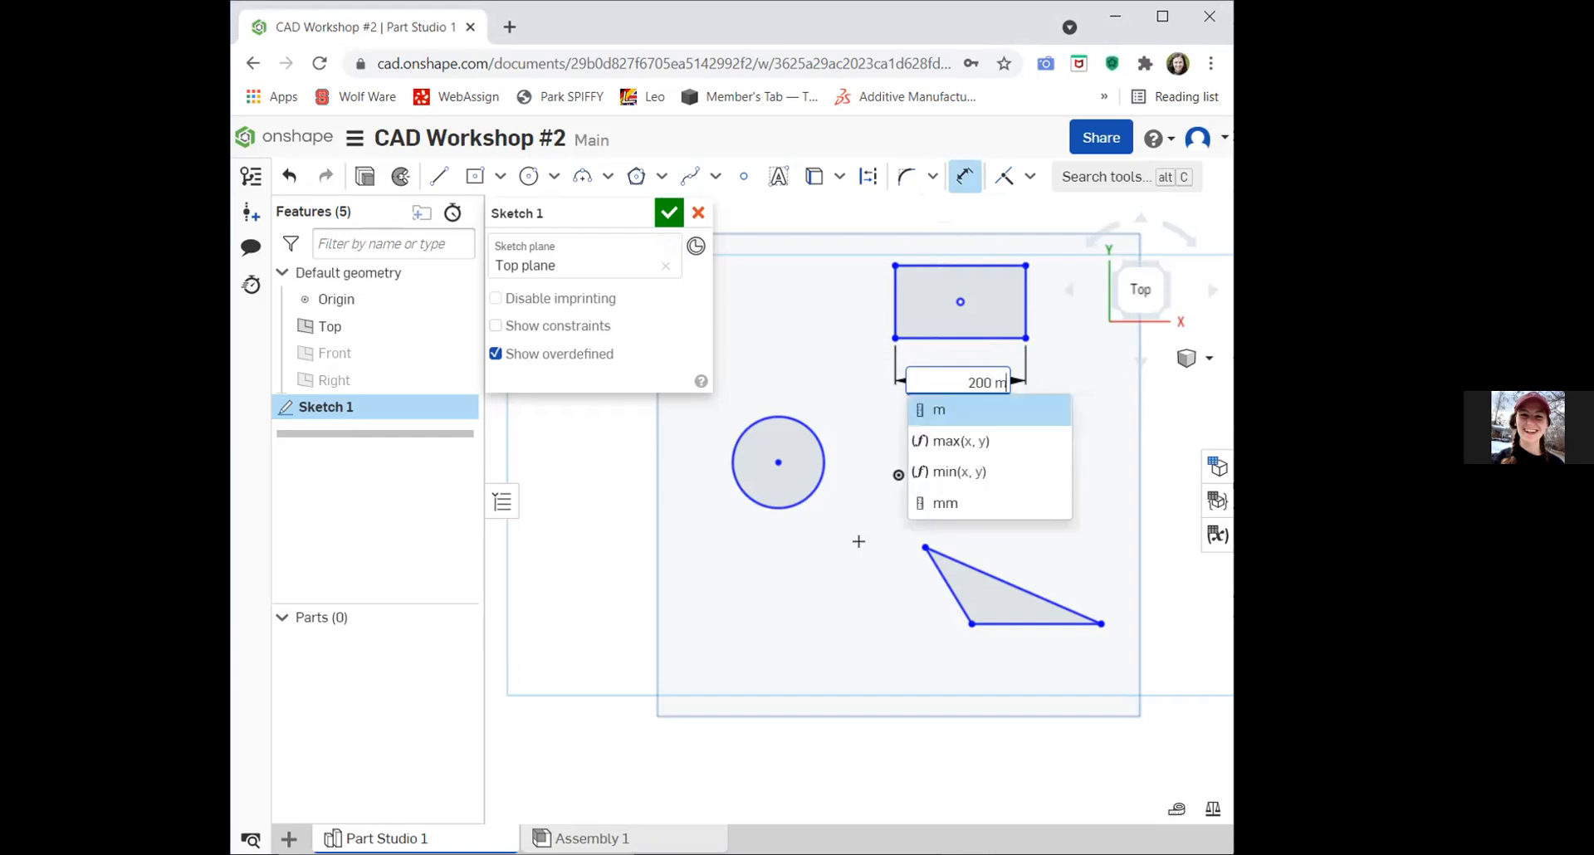
pyautogui.press('Return')
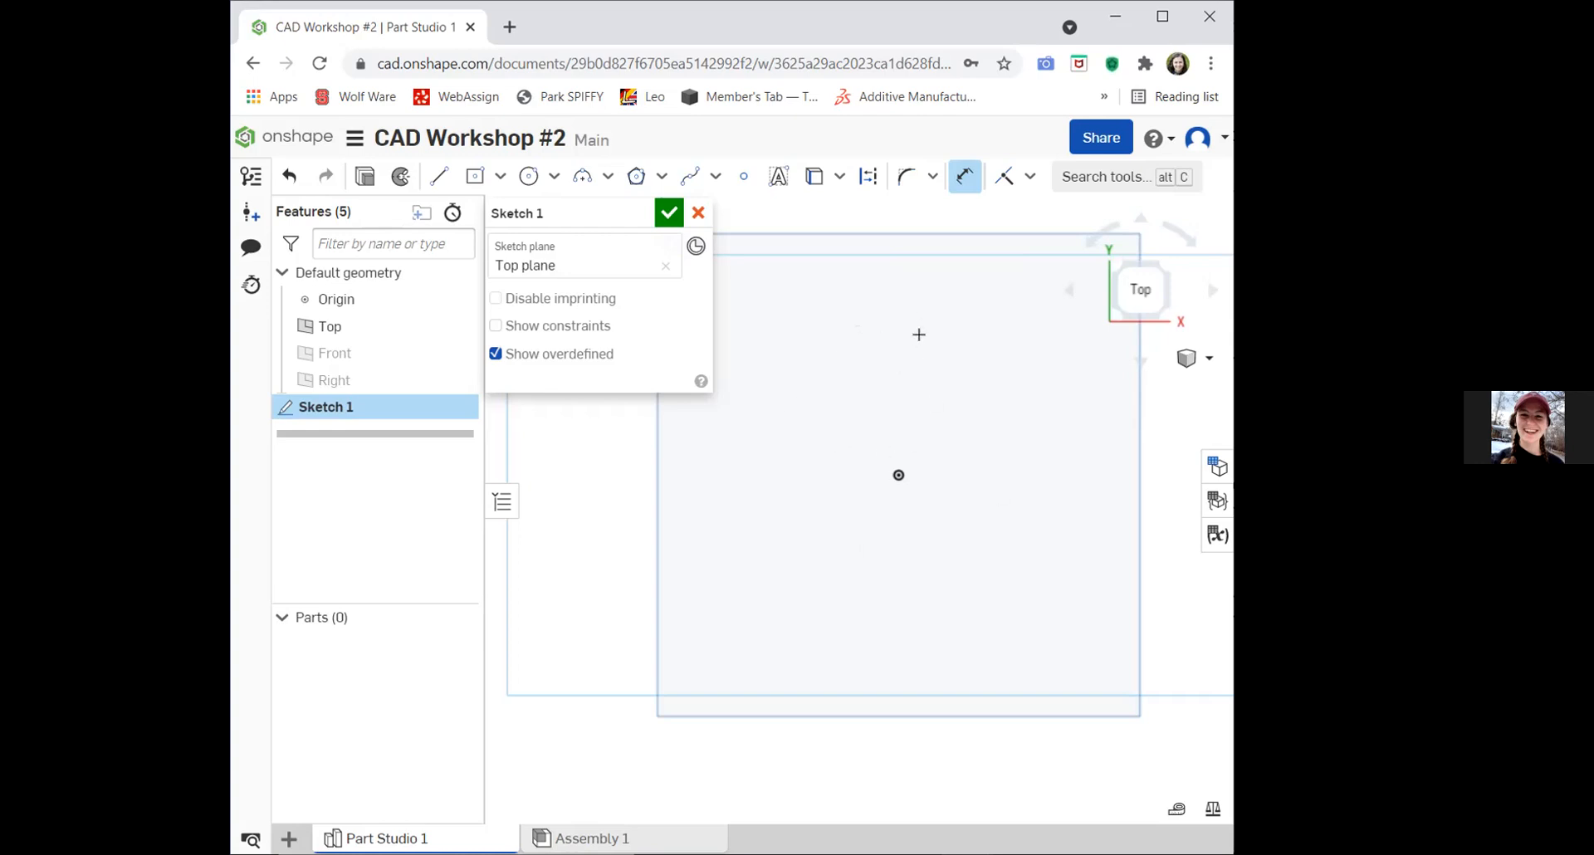
pyautogui.hotkey('ctrl', 'z')
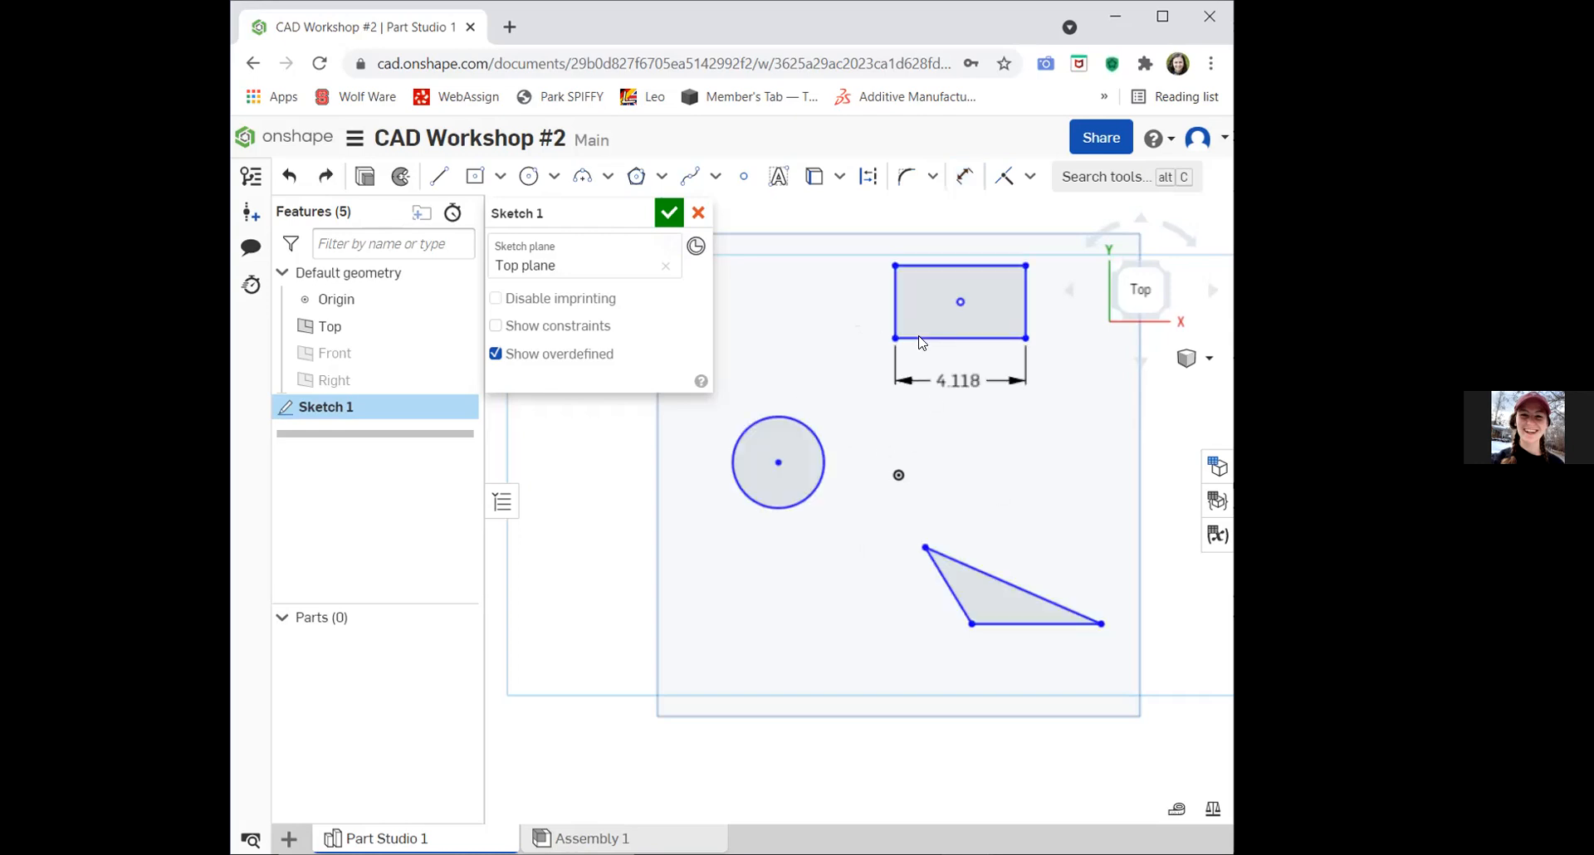
# Change the rectangle's width dimension to inches, entering 4.11825 in.
pyautogui.doubleClick(959, 377)
pyautogui.click(996, 382)
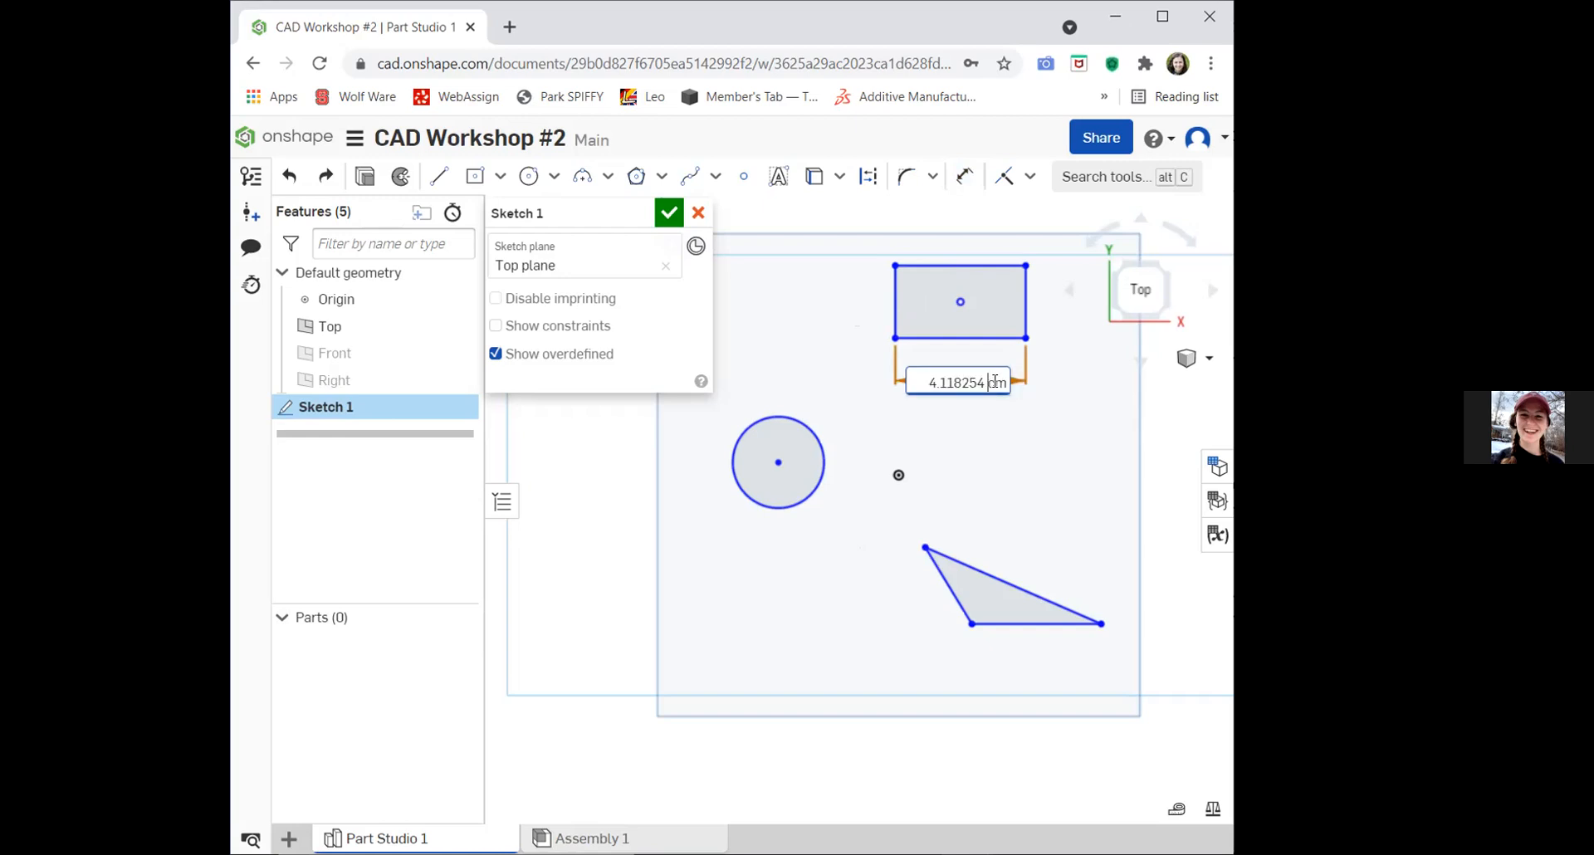
pyautogui.press('BackSpace')
pyautogui.press('BackSpace')
pyautogui.press('BackSpace')
pyautogui.press('BackSpace')
pyautogui.write('in')
pyautogui.press('Return')
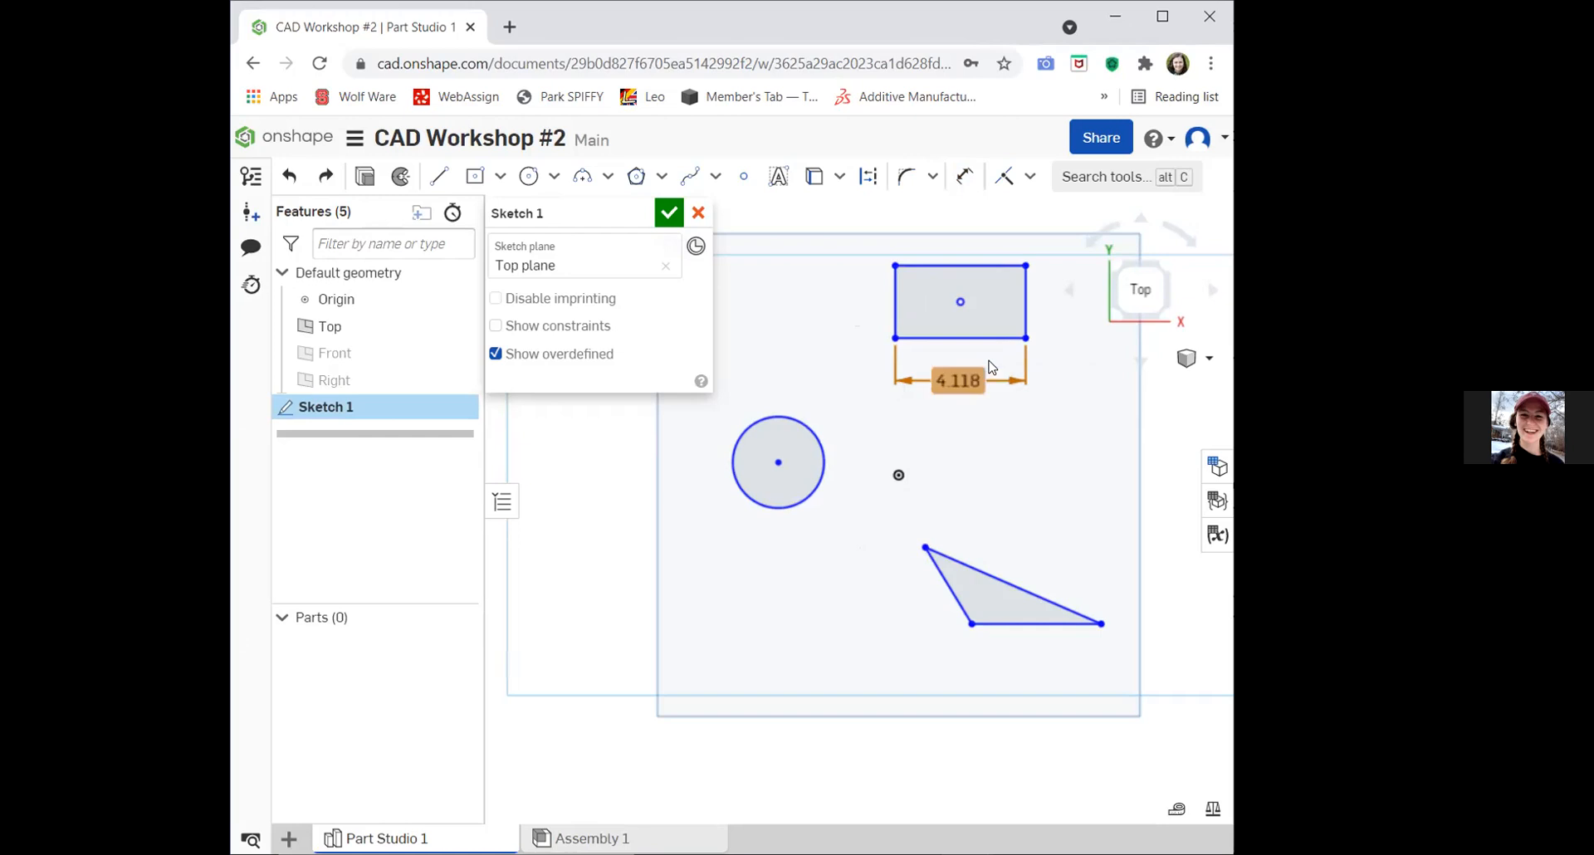
pyautogui.scroll(-2, 938, 362)
pyautogui.scroll(-3, 938, 361)
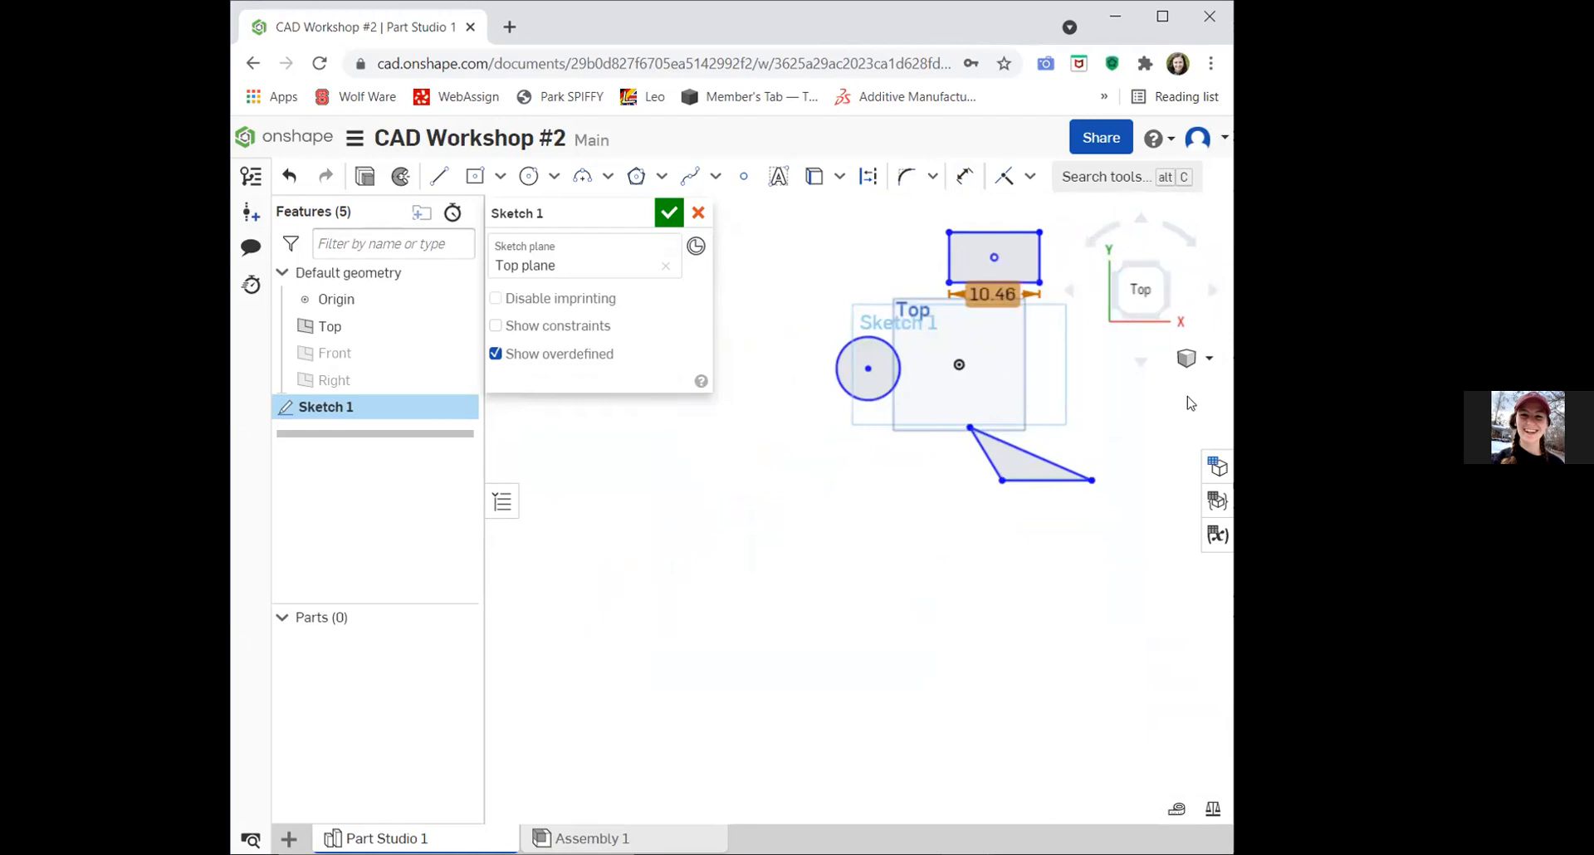
pyautogui.click(1187, 359)
pyautogui.click(1092, 477)
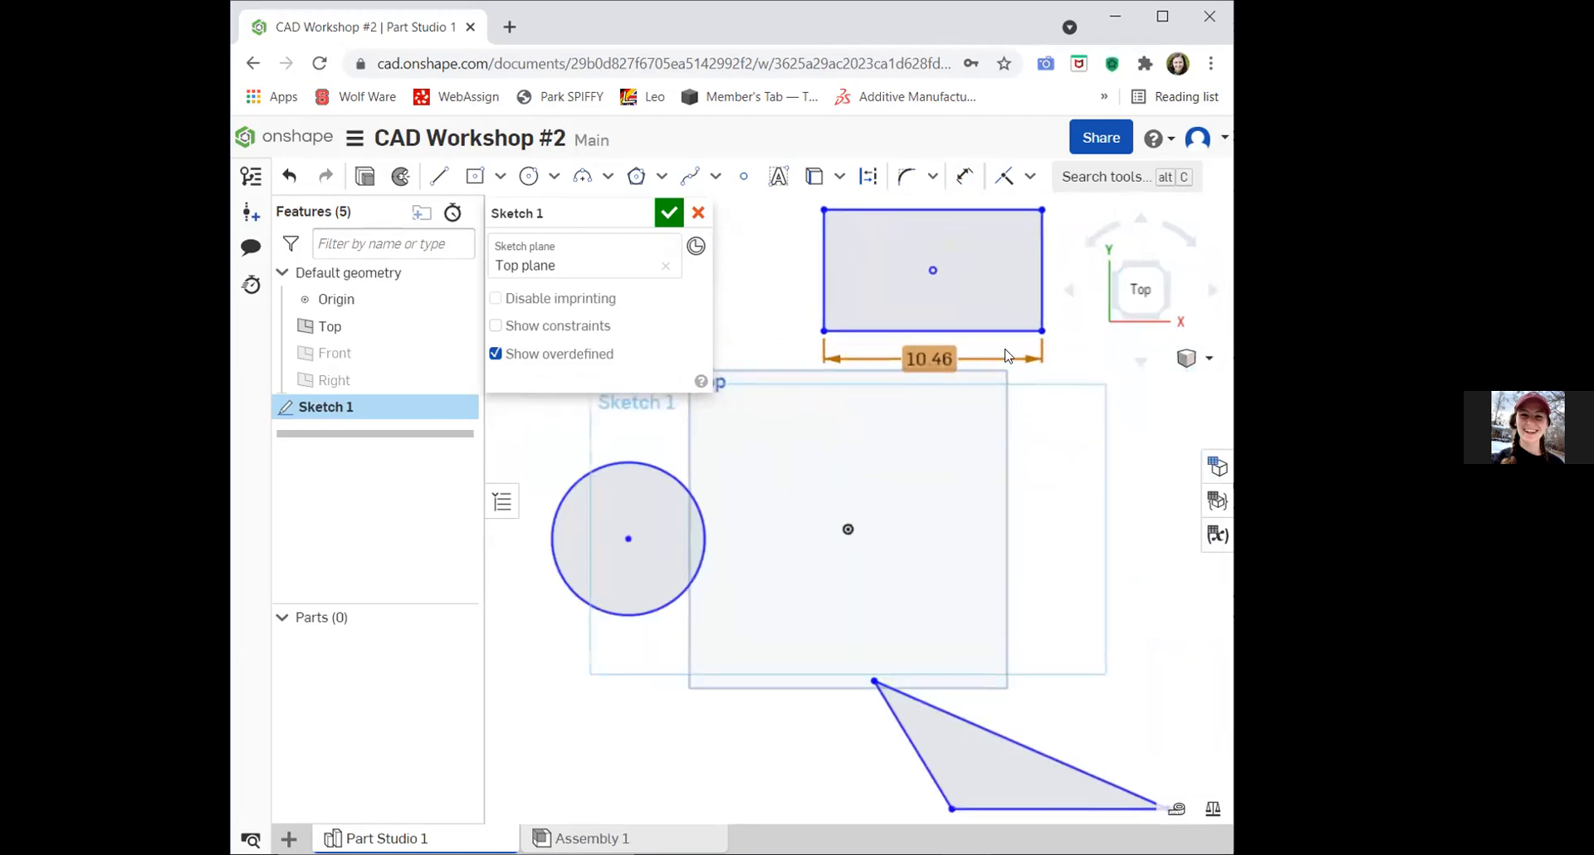
# Set the rectangle's width dimension to 4 cm.
pyautogui.doubleClick(939, 363)
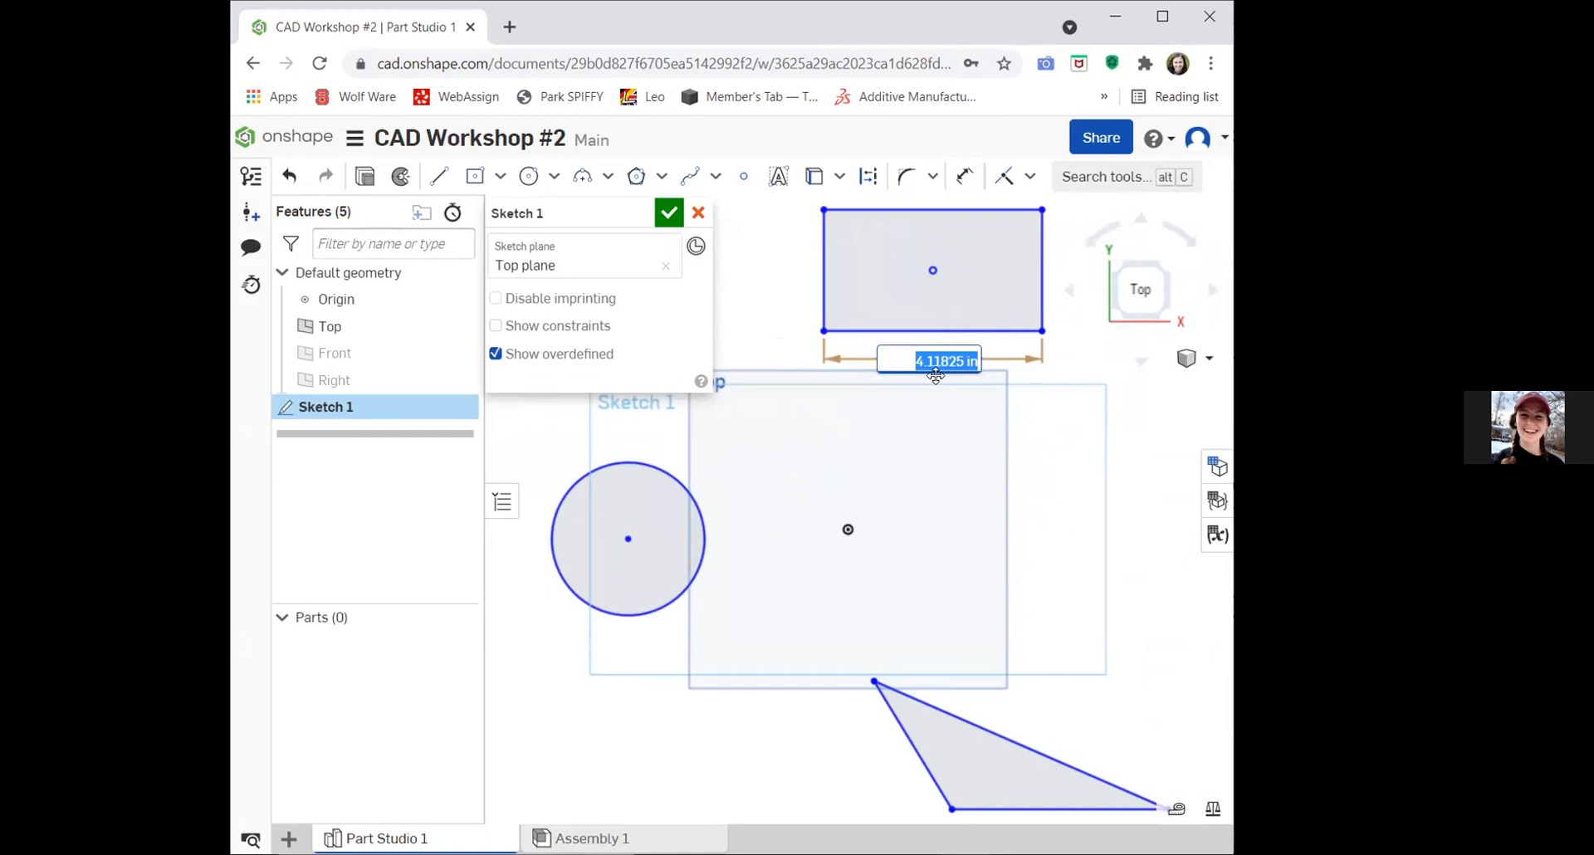
pyautogui.write('4')
pyautogui.press('Return')
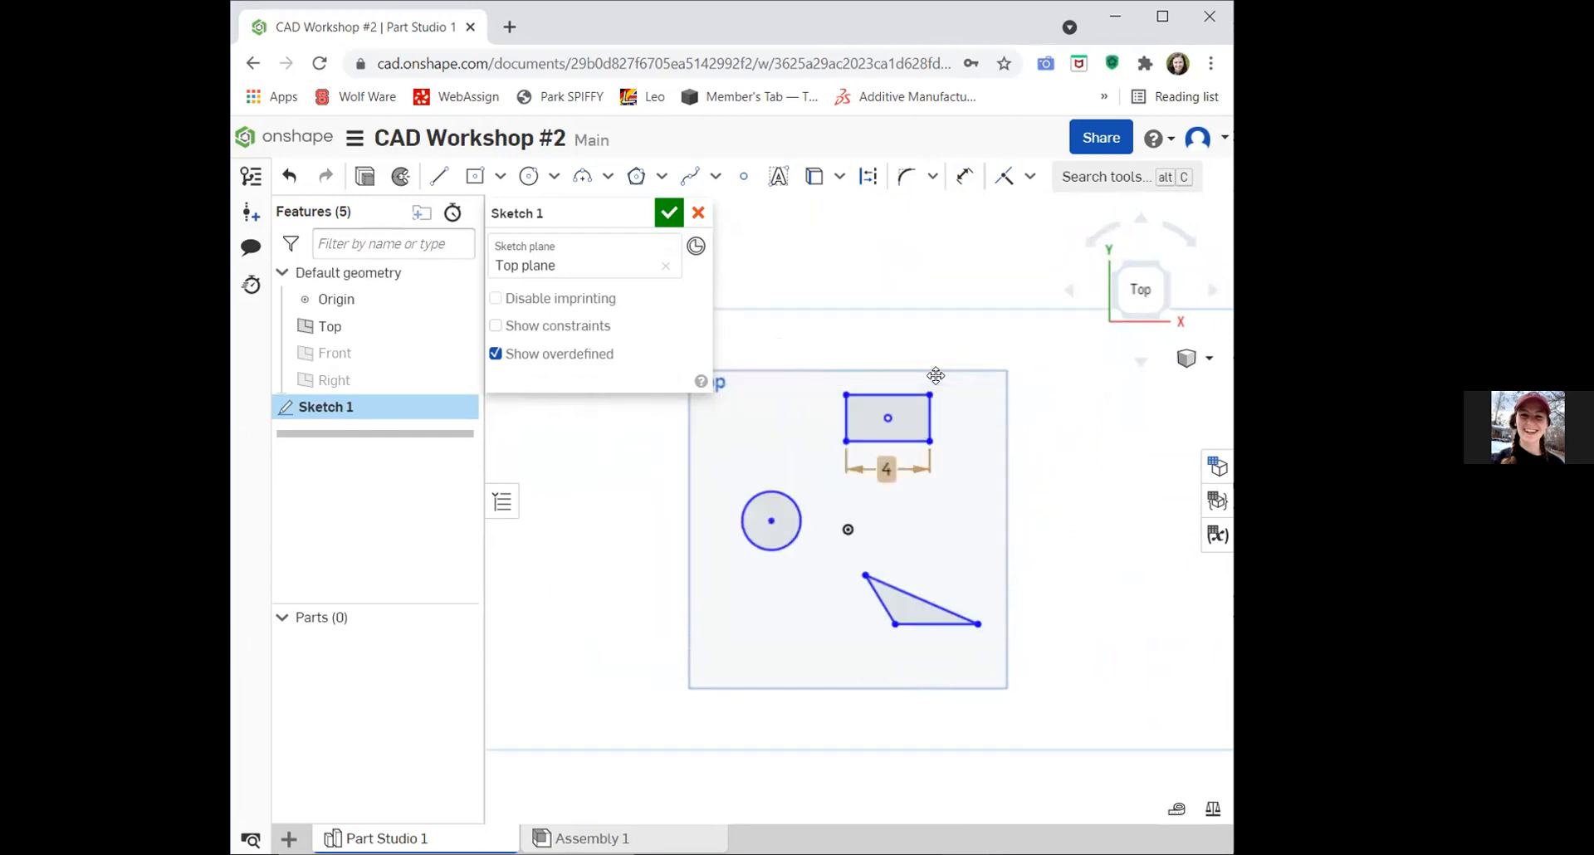
pyautogui.click(1194, 358)
pyautogui.click(1104, 478)
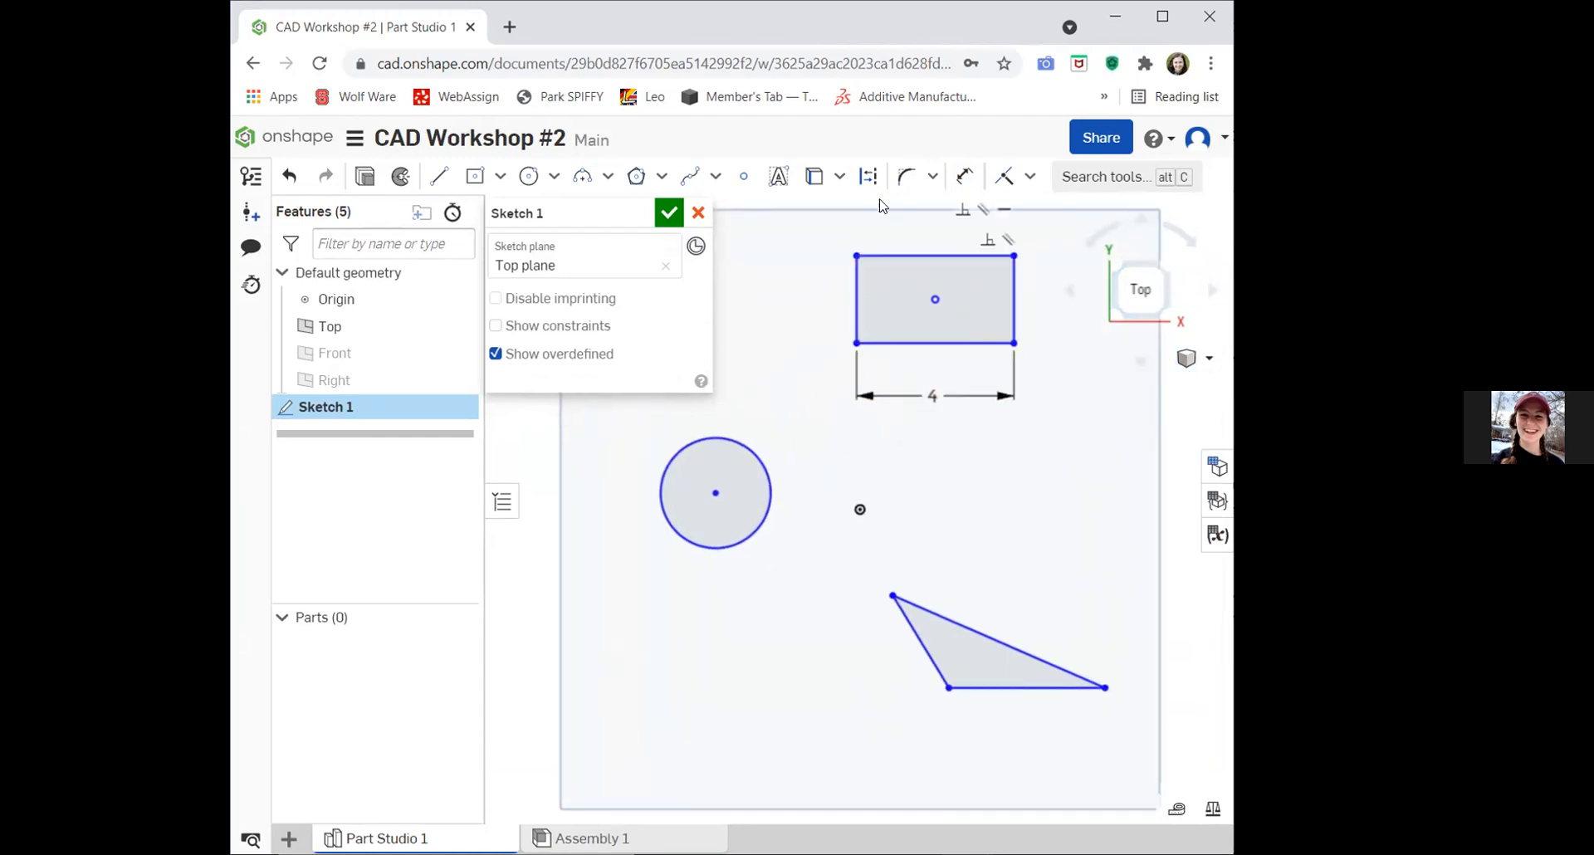
# Dimension the rectangle's right side with a height of 2 cm.
pyautogui.click(965, 177)
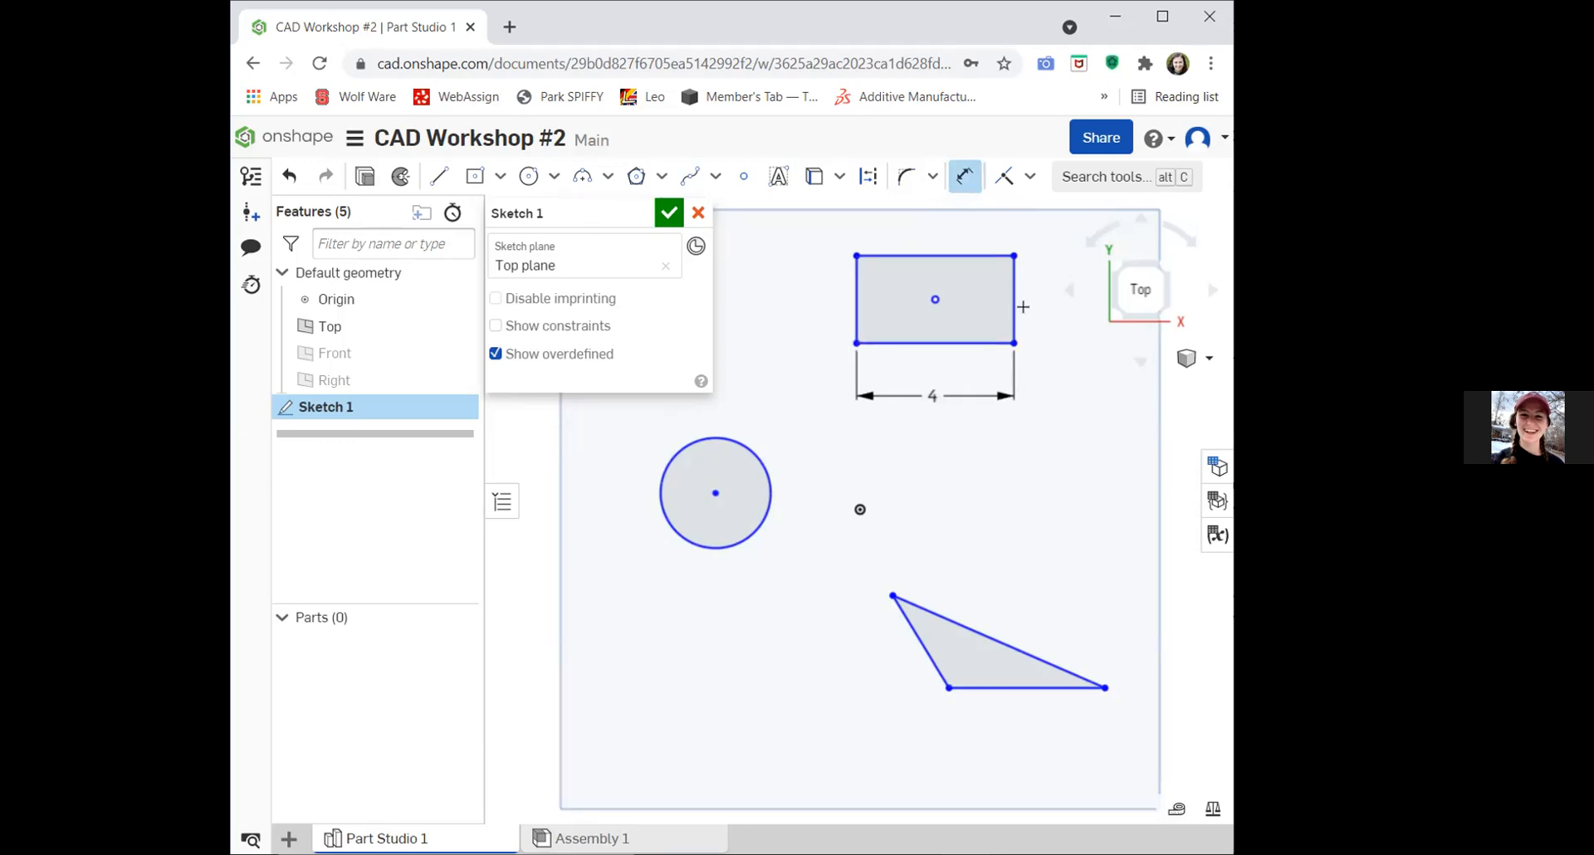
pyautogui.click(1013, 301)
pyautogui.click(1058, 302)
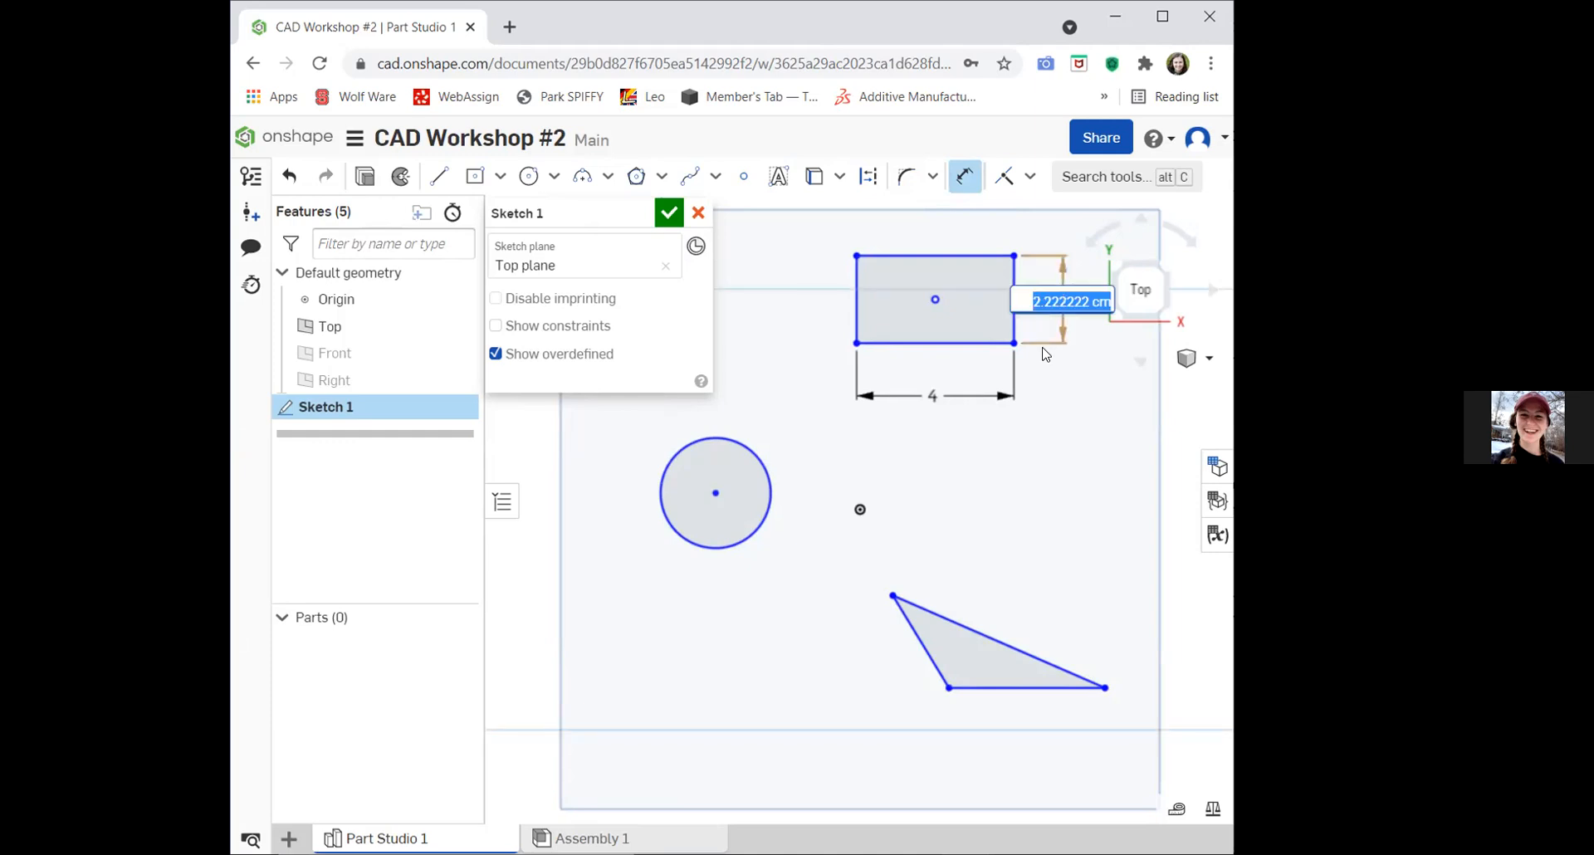
pyautogui.write('2')
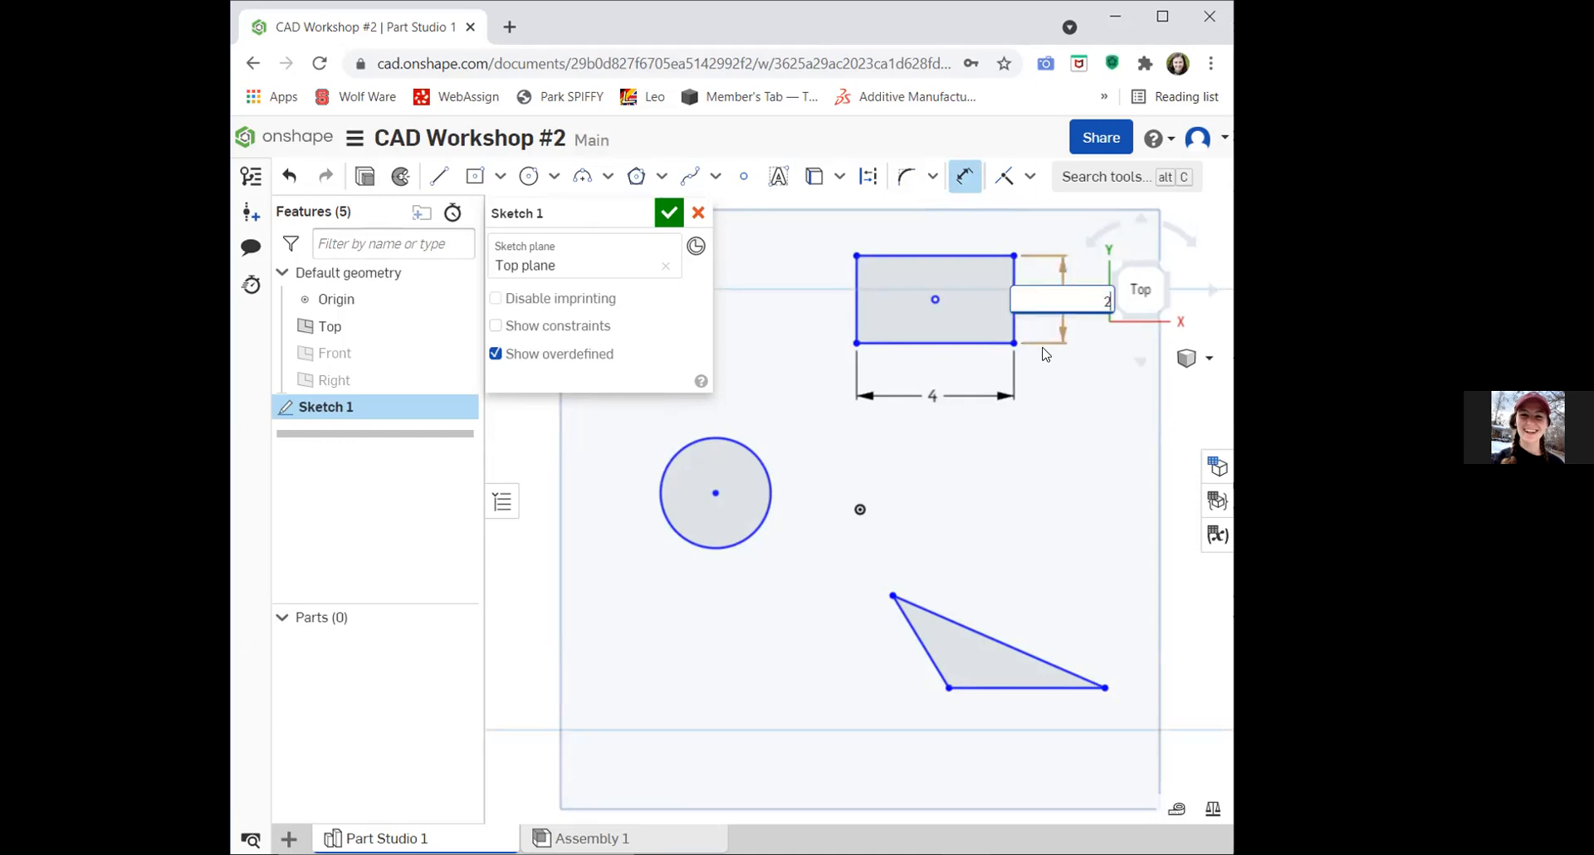
pyautogui.press('Return')
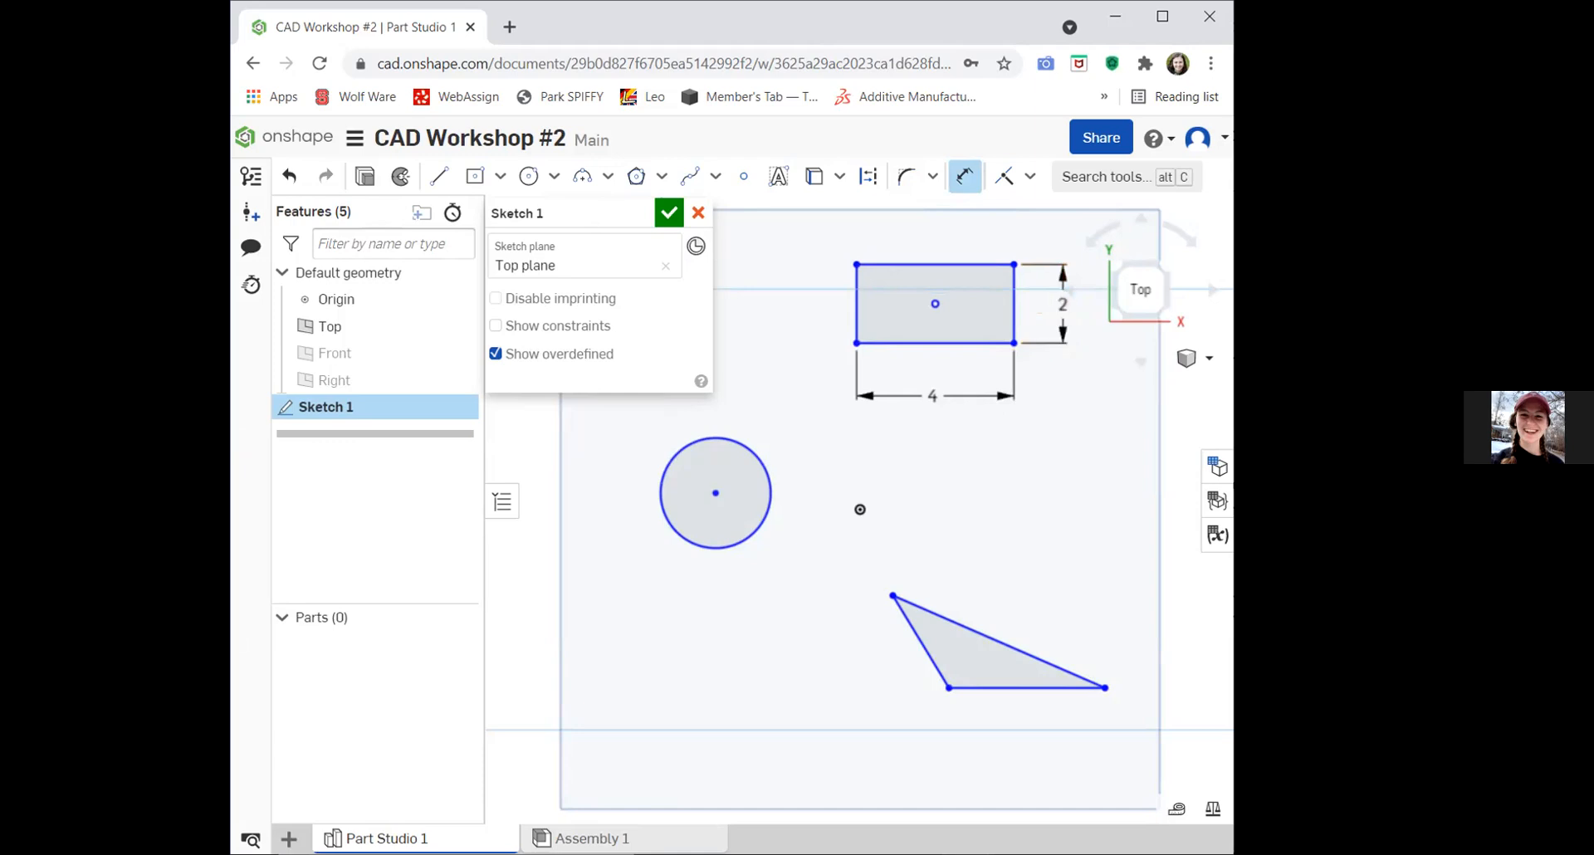
# Add redundant dimensions to the rectangle's left and upper edges and leave the Dimension tool.
pyautogui.click(852, 292)
pyautogui.click(788, 302)
pyautogui.click(896, 262)
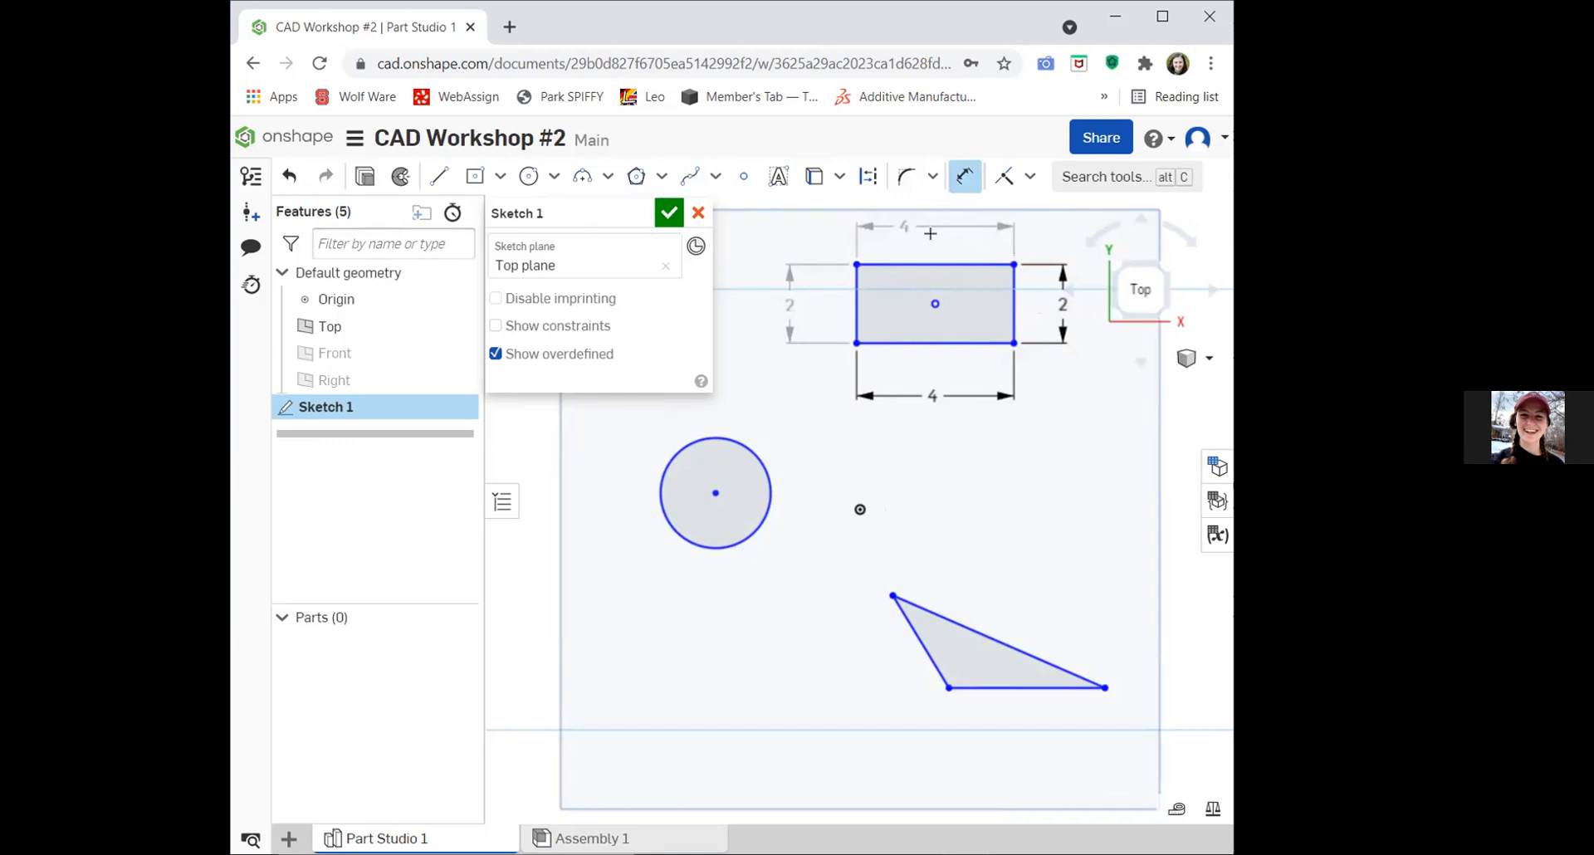
pyautogui.press('Escape')
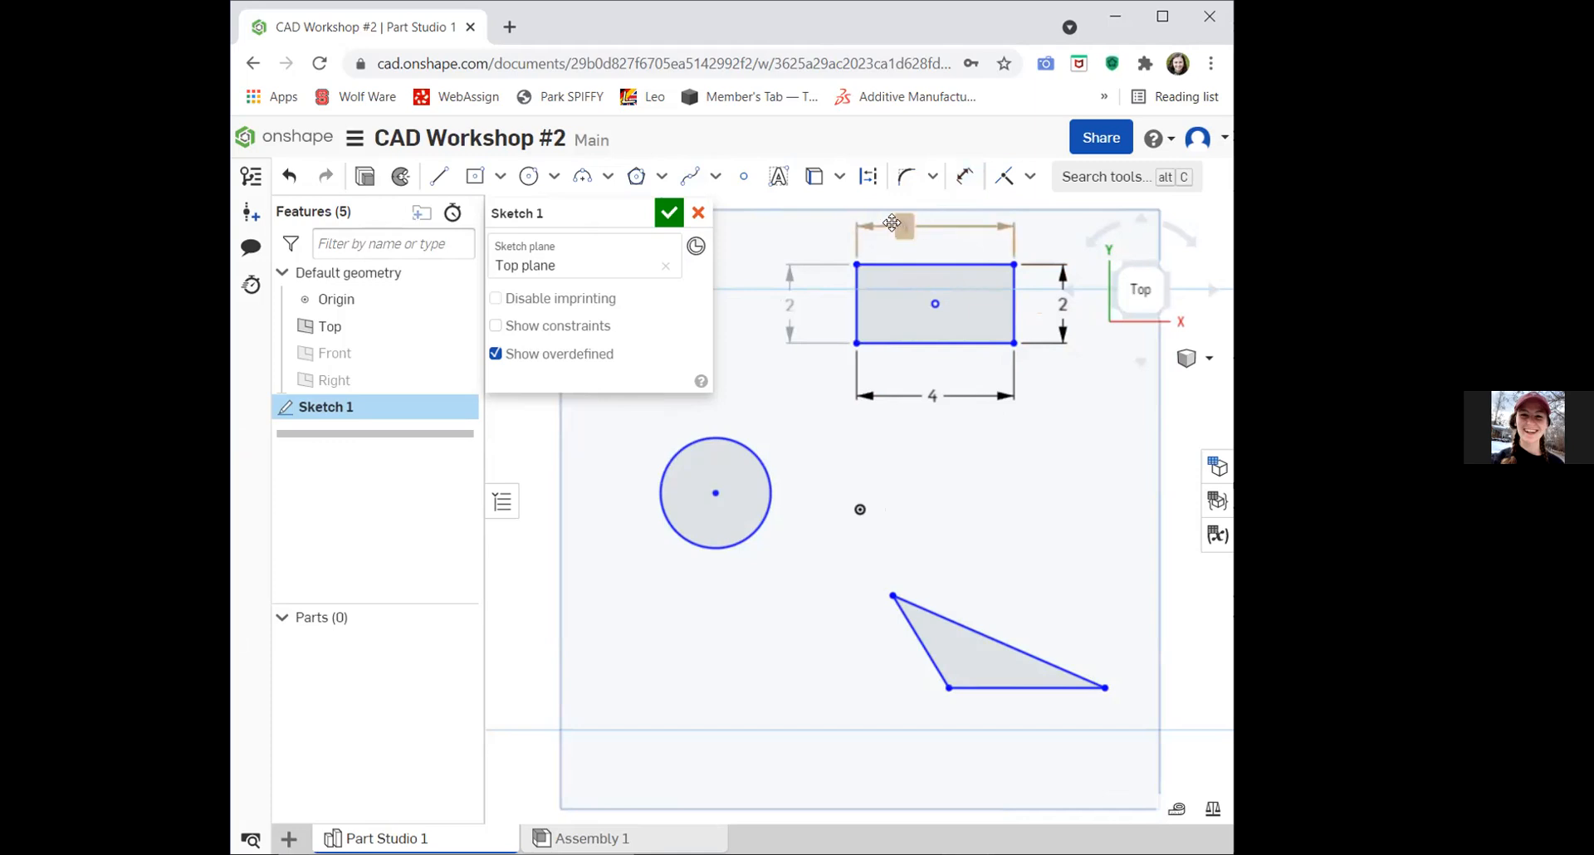
# Delete the redundant dimensions above and to the left of the rectangle.
pyautogui.click(903, 229)
pyautogui.press('Delete')
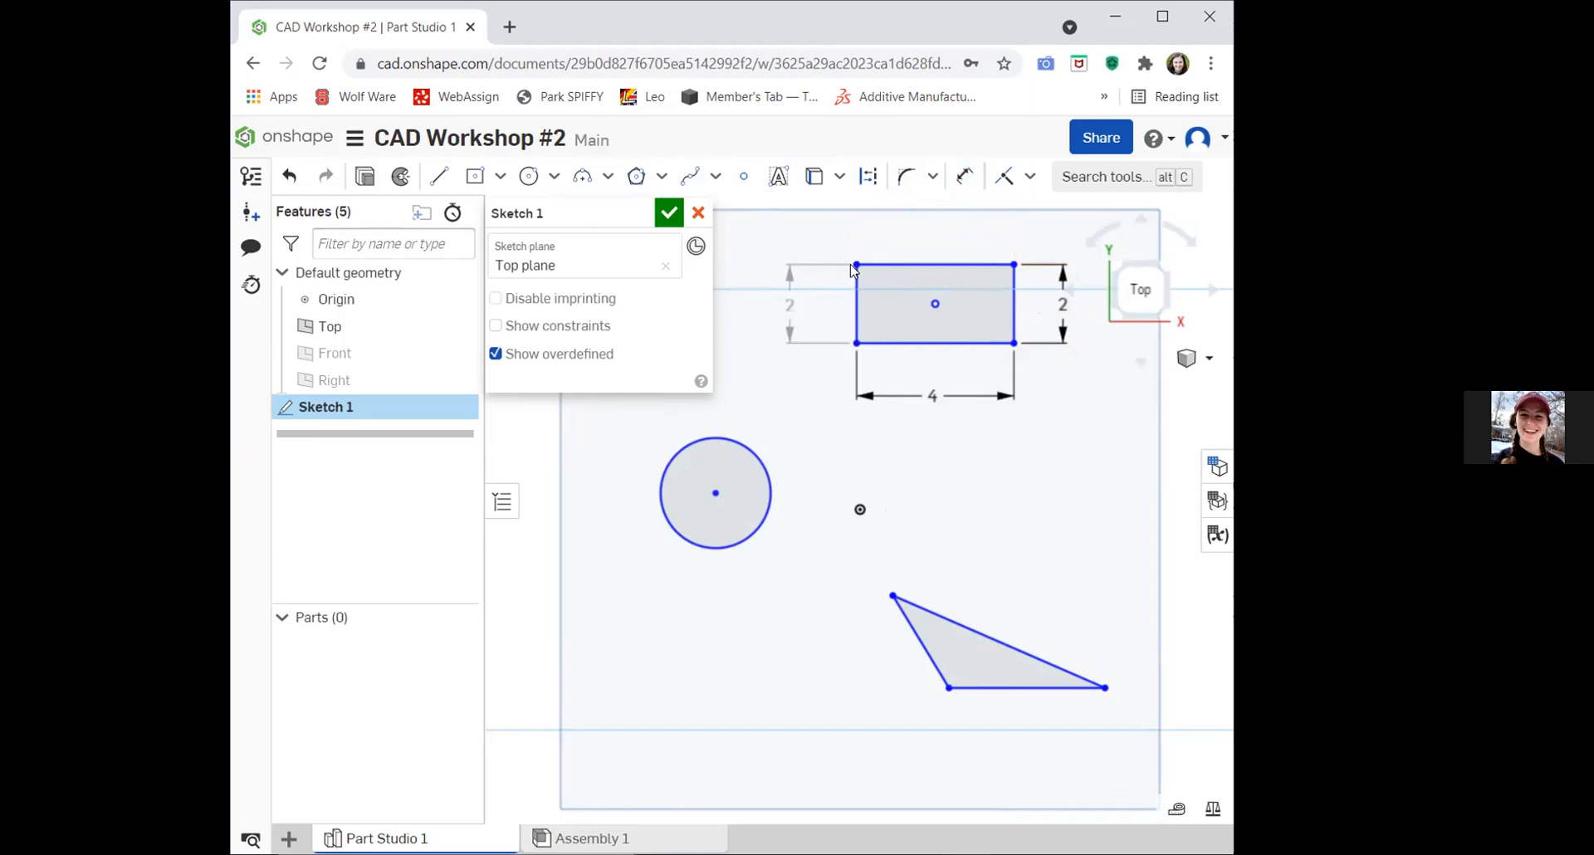
pyautogui.click(783, 303)
pyautogui.press('Delete')
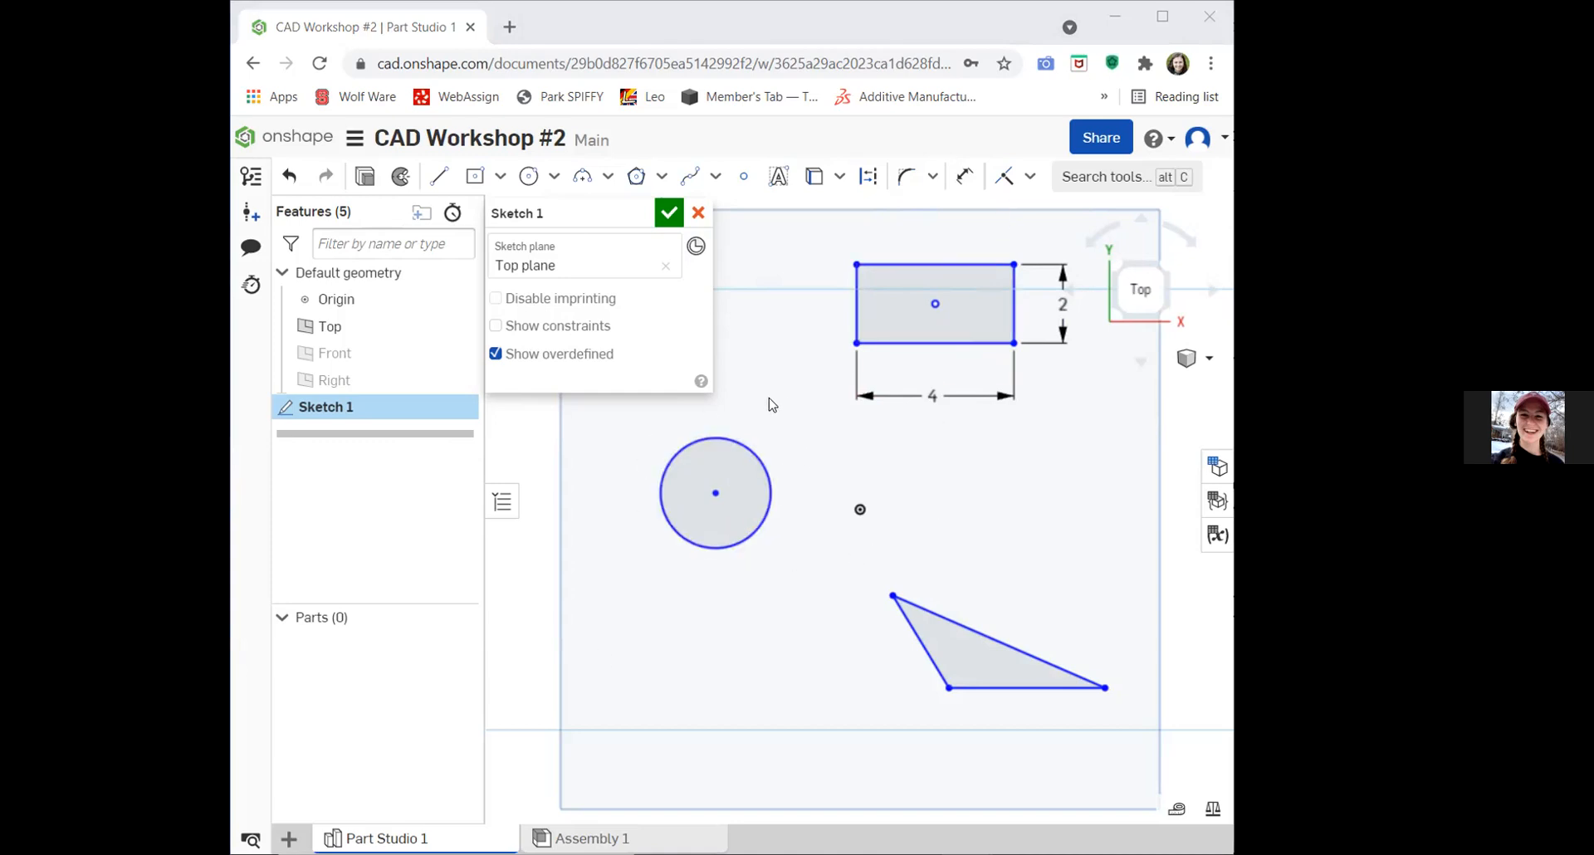
# Dimension the circle with a diameter of 3 cm.
pyautogui.click(712, 443)
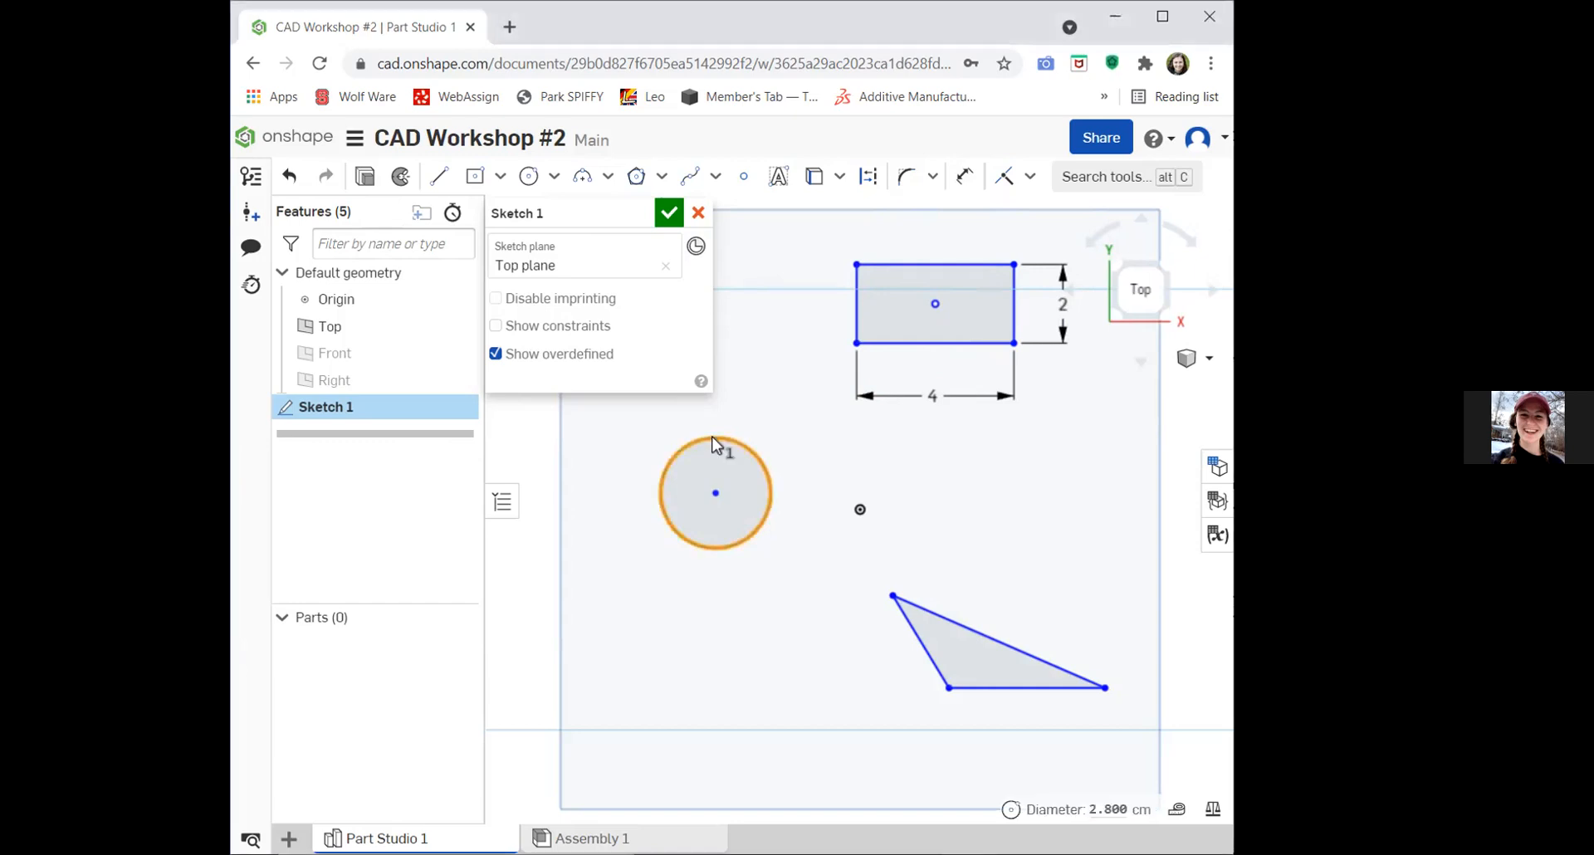
pyautogui.press('u')
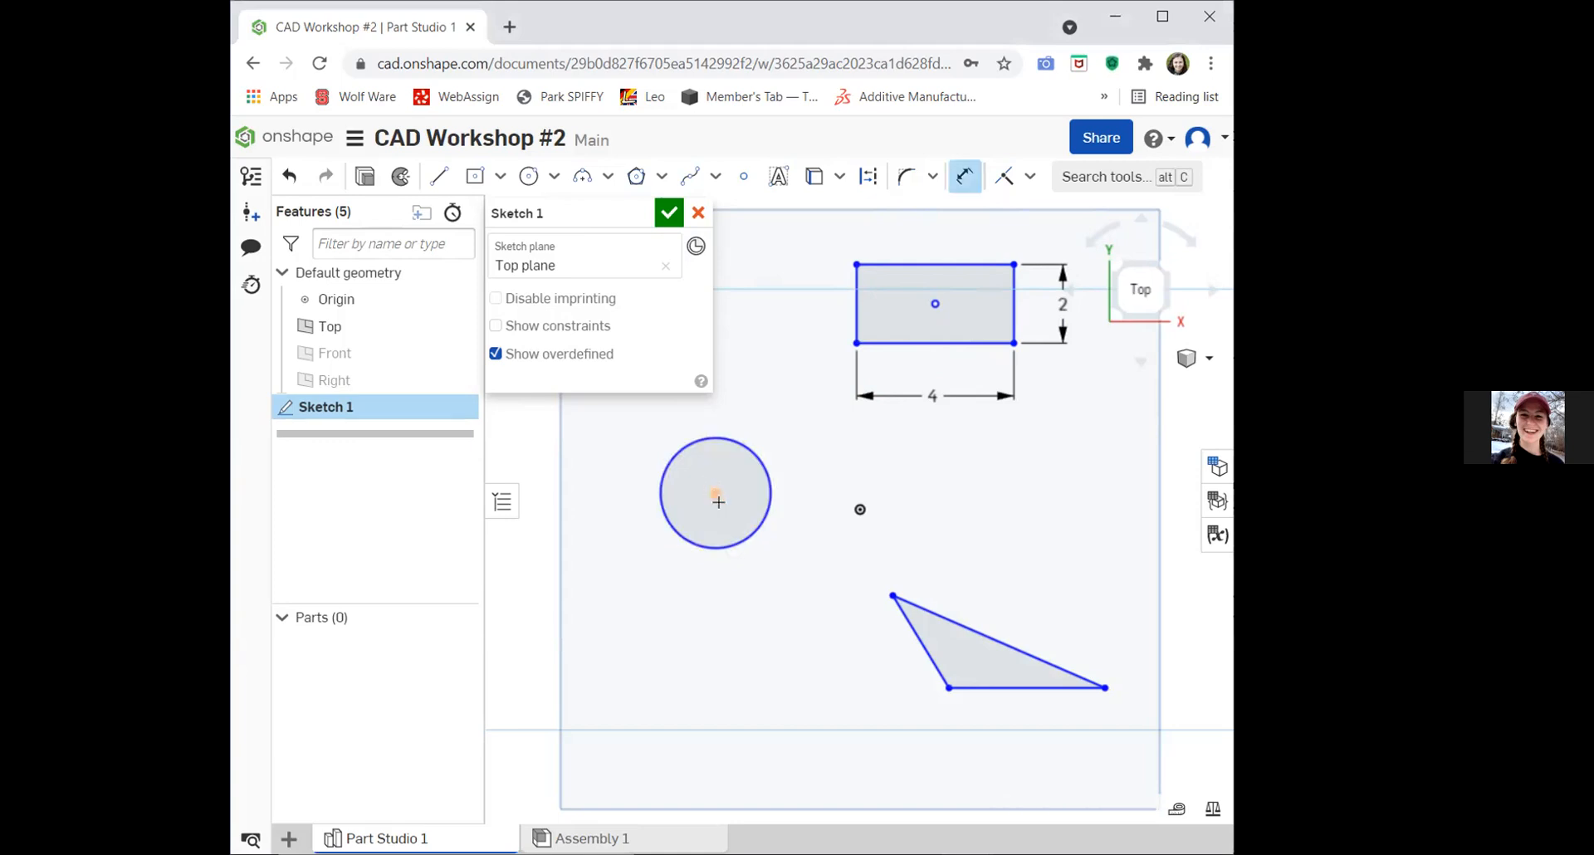
pyautogui.click(728, 438)
pyautogui.click(780, 400)
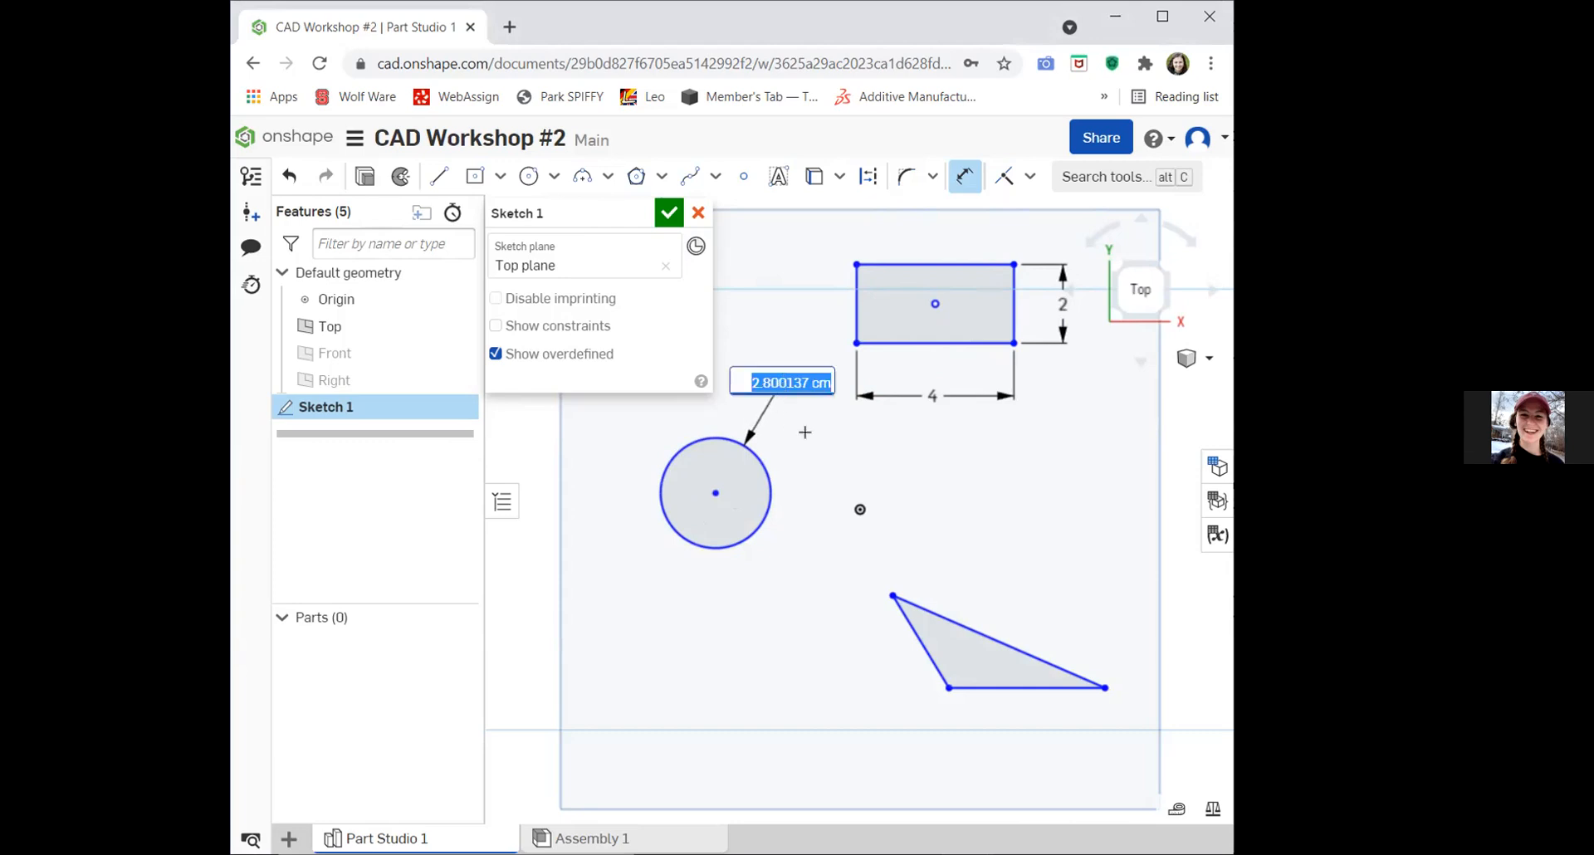
pyautogui.write('3')
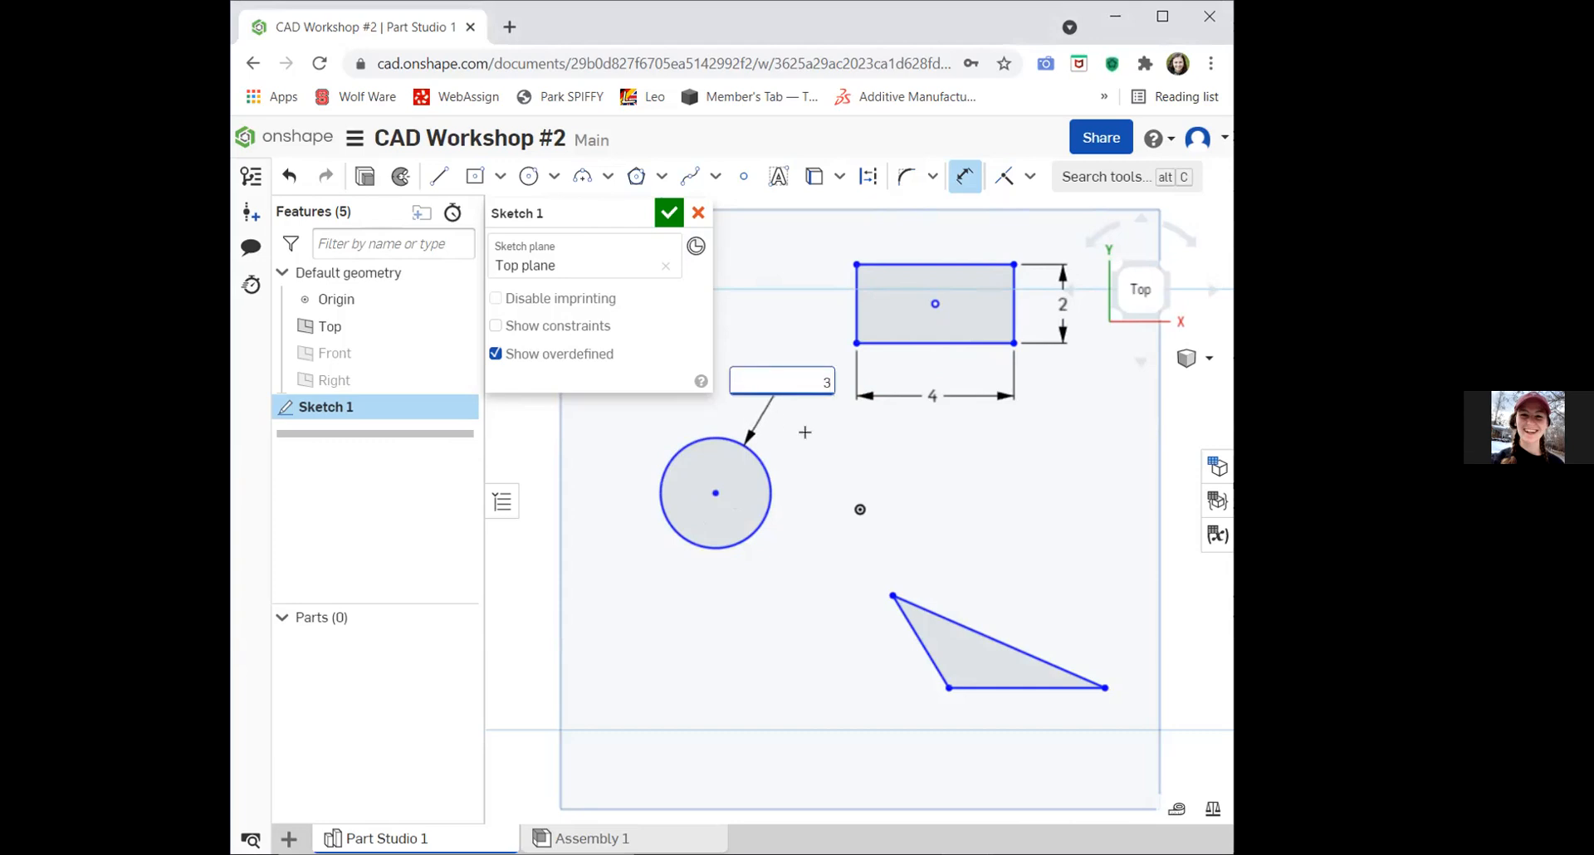
pyautogui.press('Return')
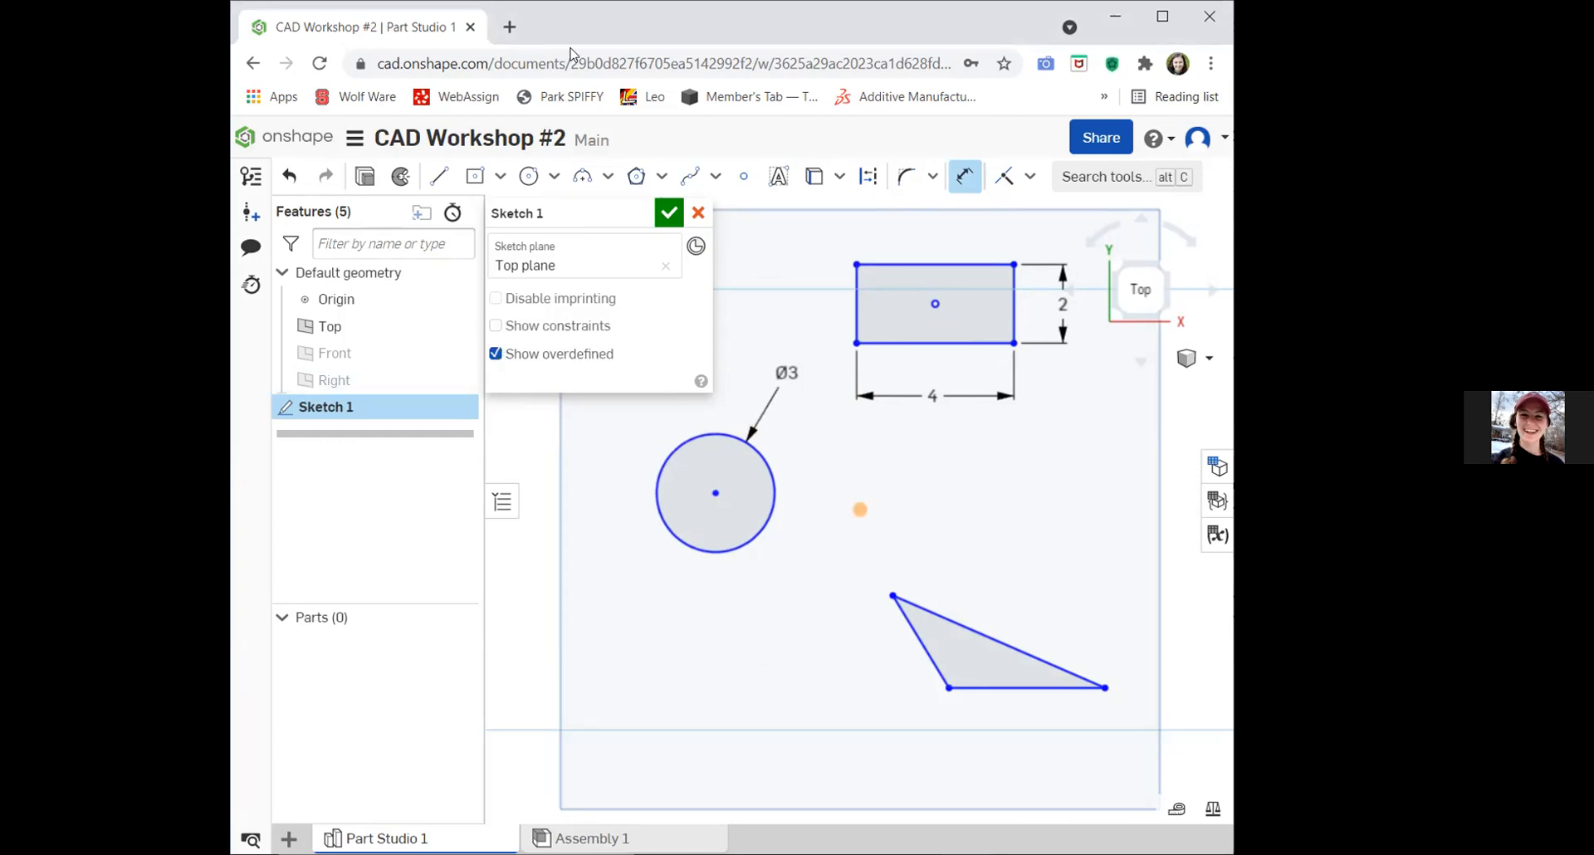
pyautogui.click(570, 54)
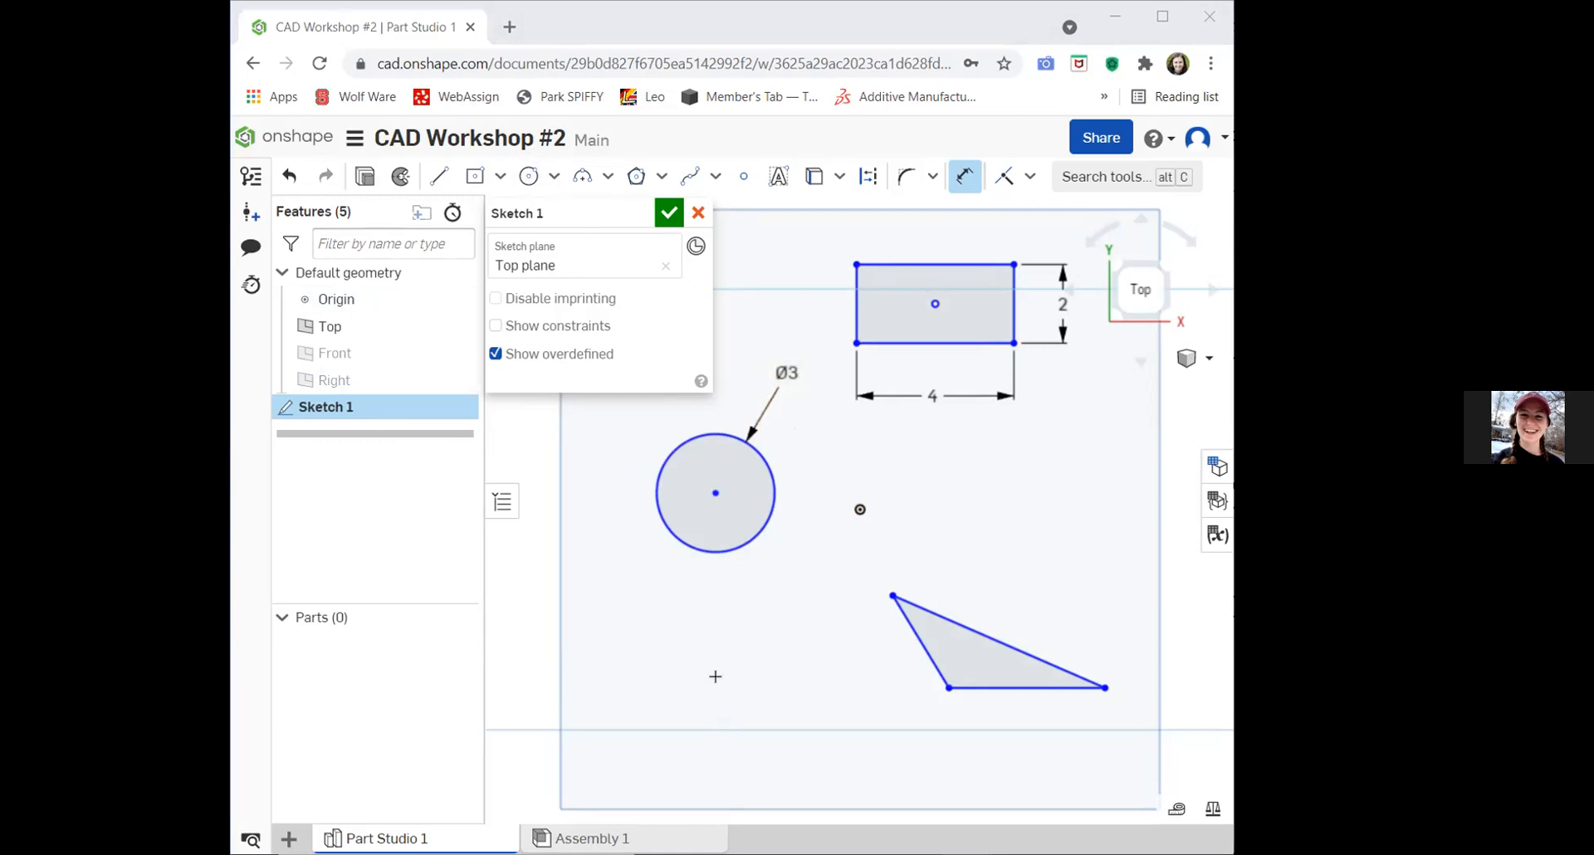
# Sketch two circles about 2.2 cm in diameter side by side below the 3 cm circle.
pyautogui.press('Escape')
pyautogui.press('c')
pyautogui.click(662, 623)
pyautogui.click(702, 641)
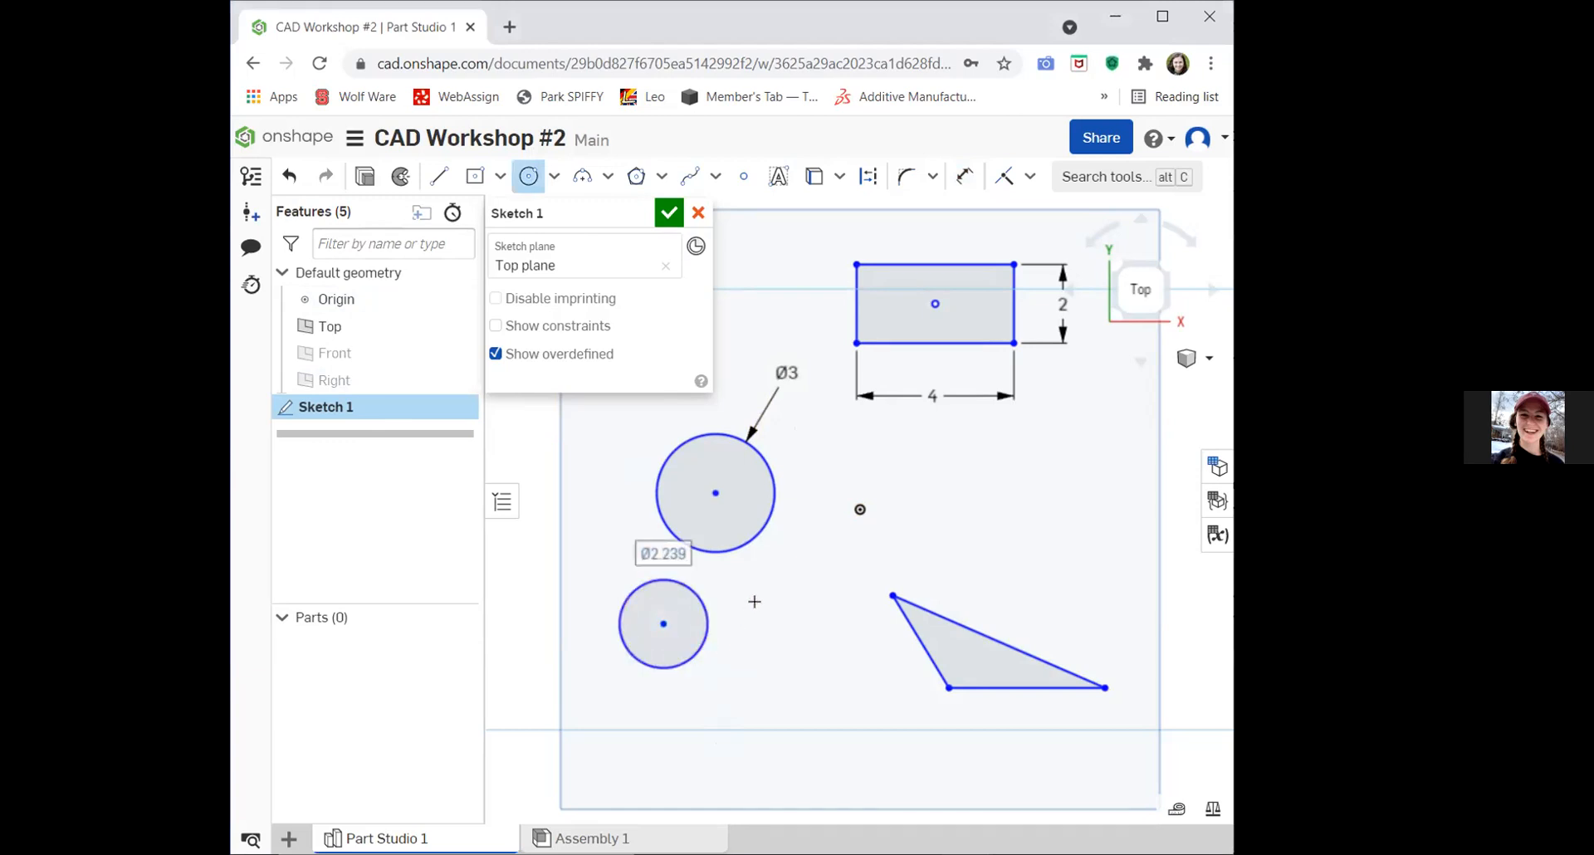
pyautogui.press('Escape')
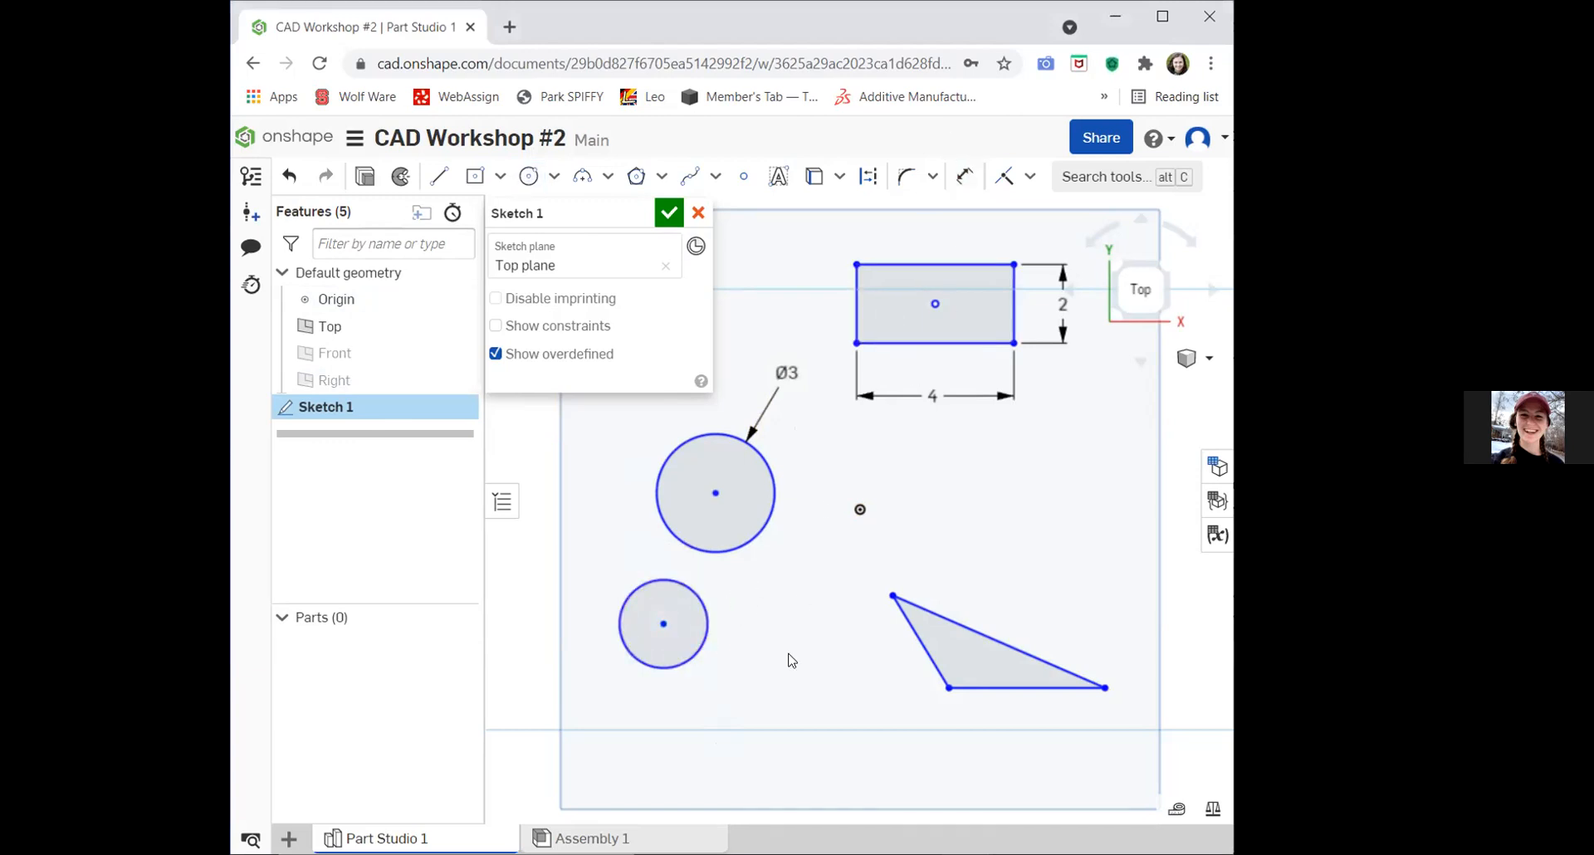
pyautogui.press('c')
pyautogui.click(785, 623)
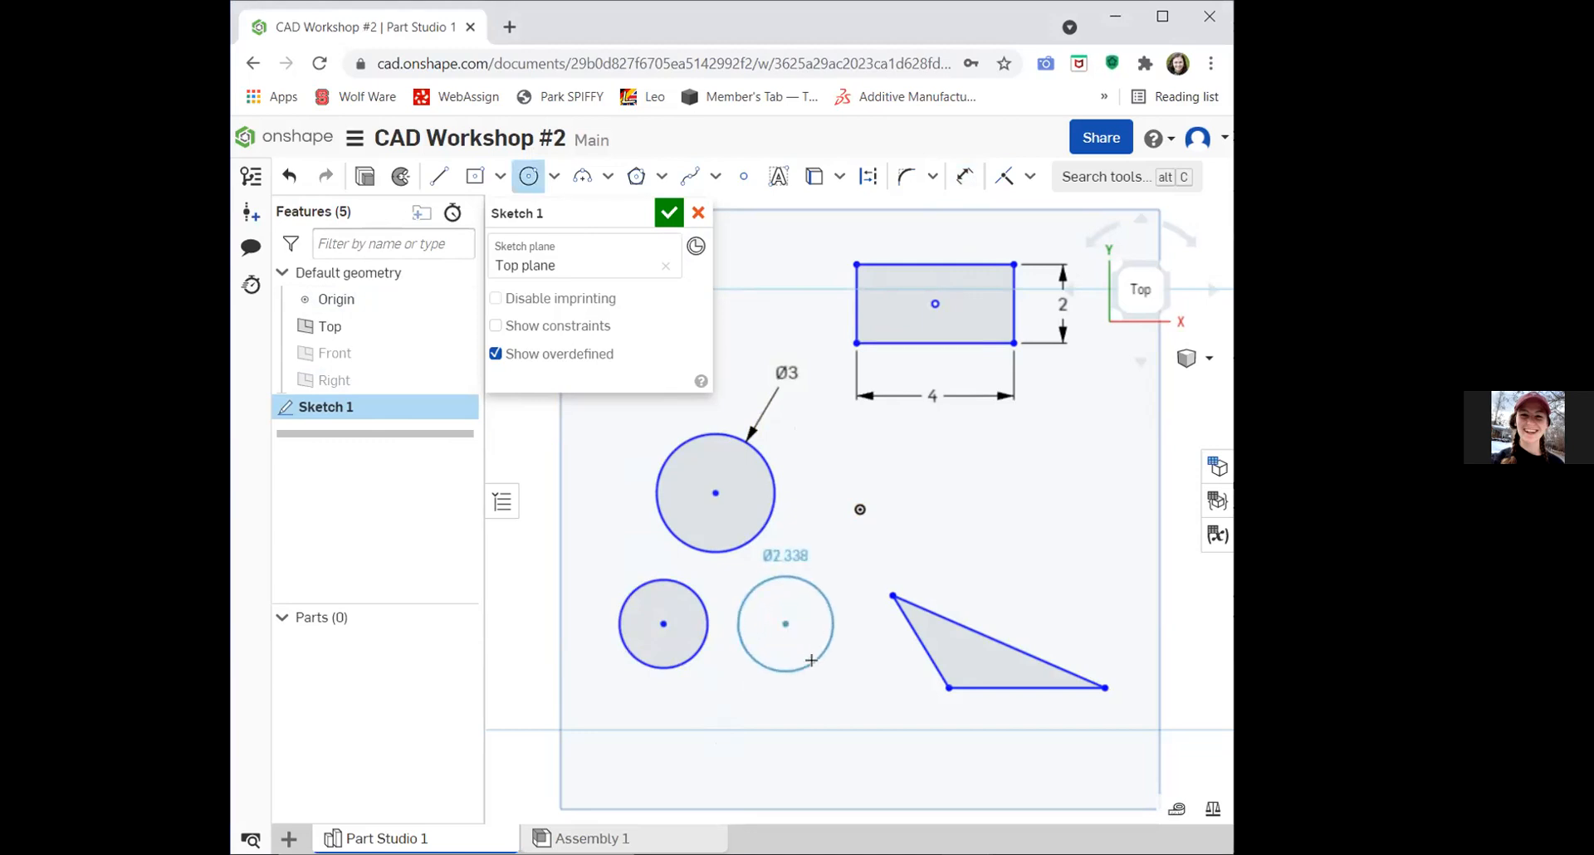
pyautogui.click(811, 659)
pyautogui.press('Escape')
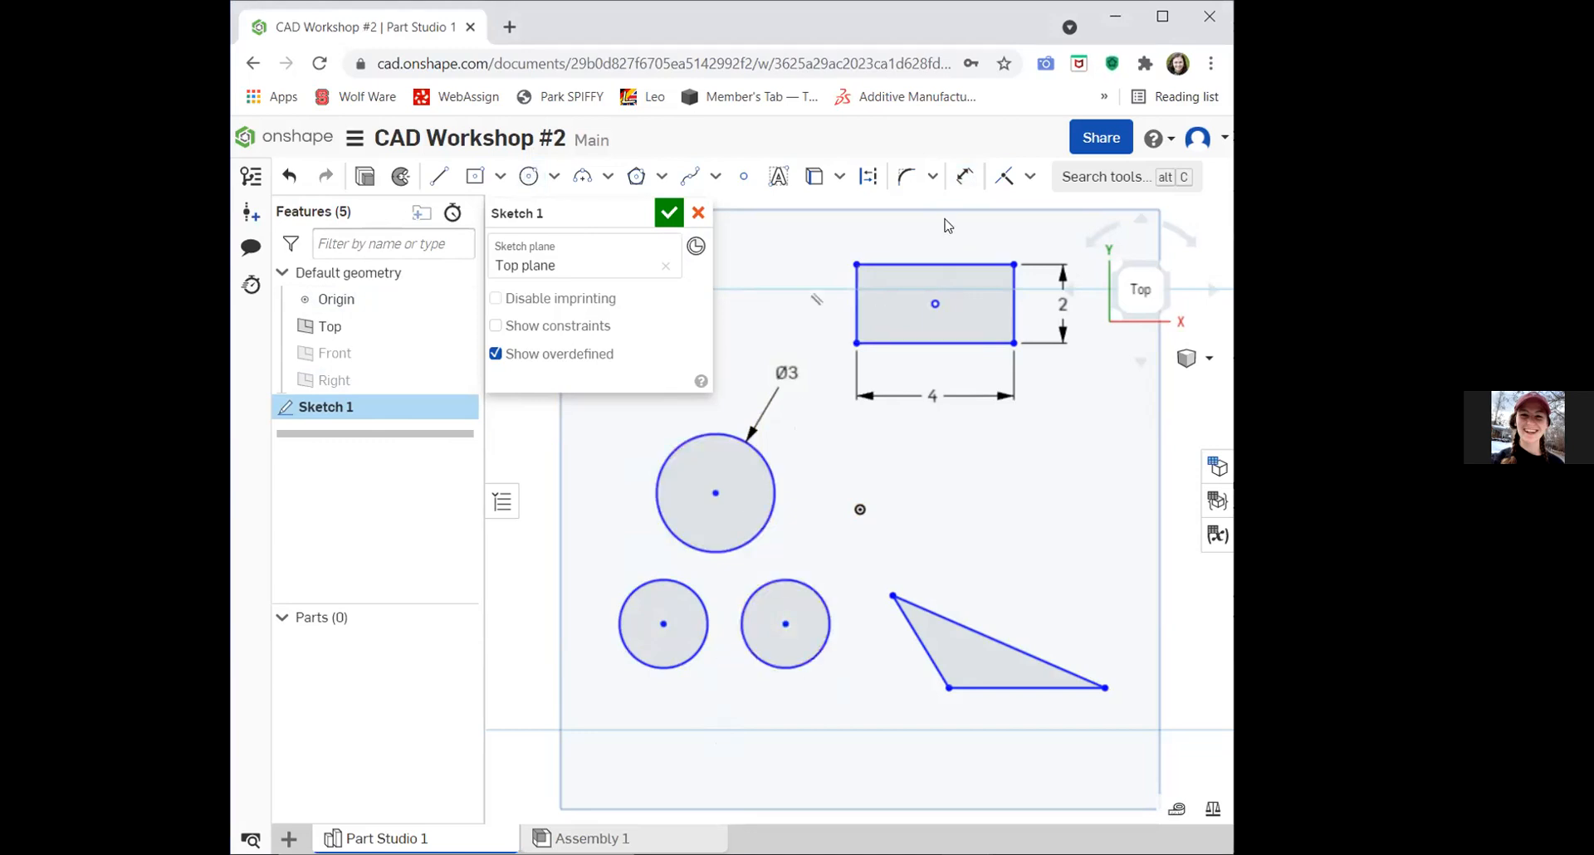
# Dimension the lower-left circle with a diameter of 1 cm and leave the Dimension tool.
pyautogui.click(964, 176)
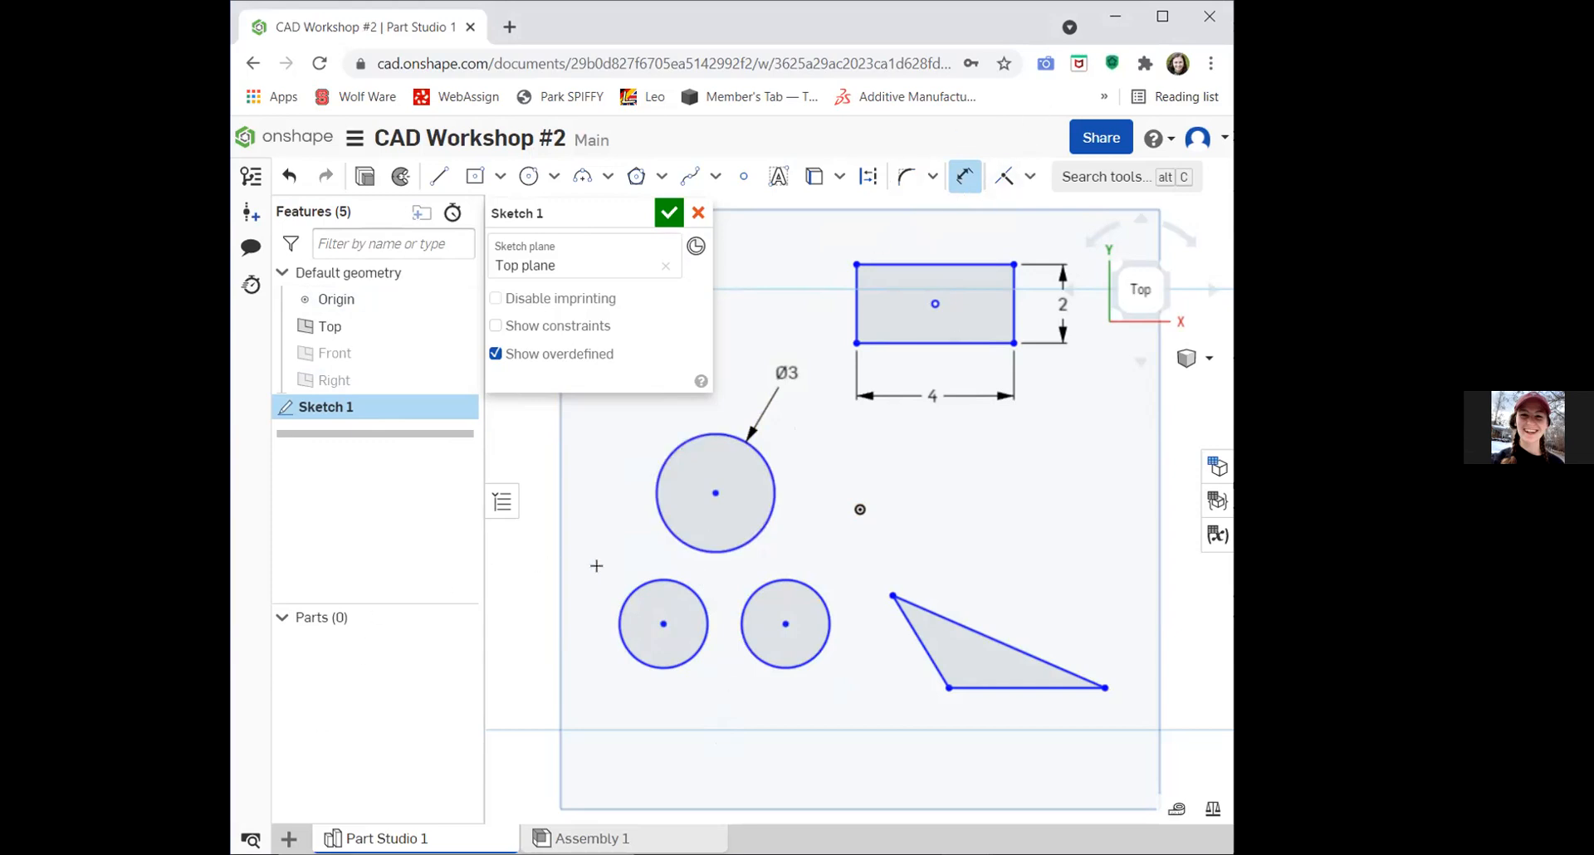
pyautogui.click(637, 587)
pyautogui.click(606, 542)
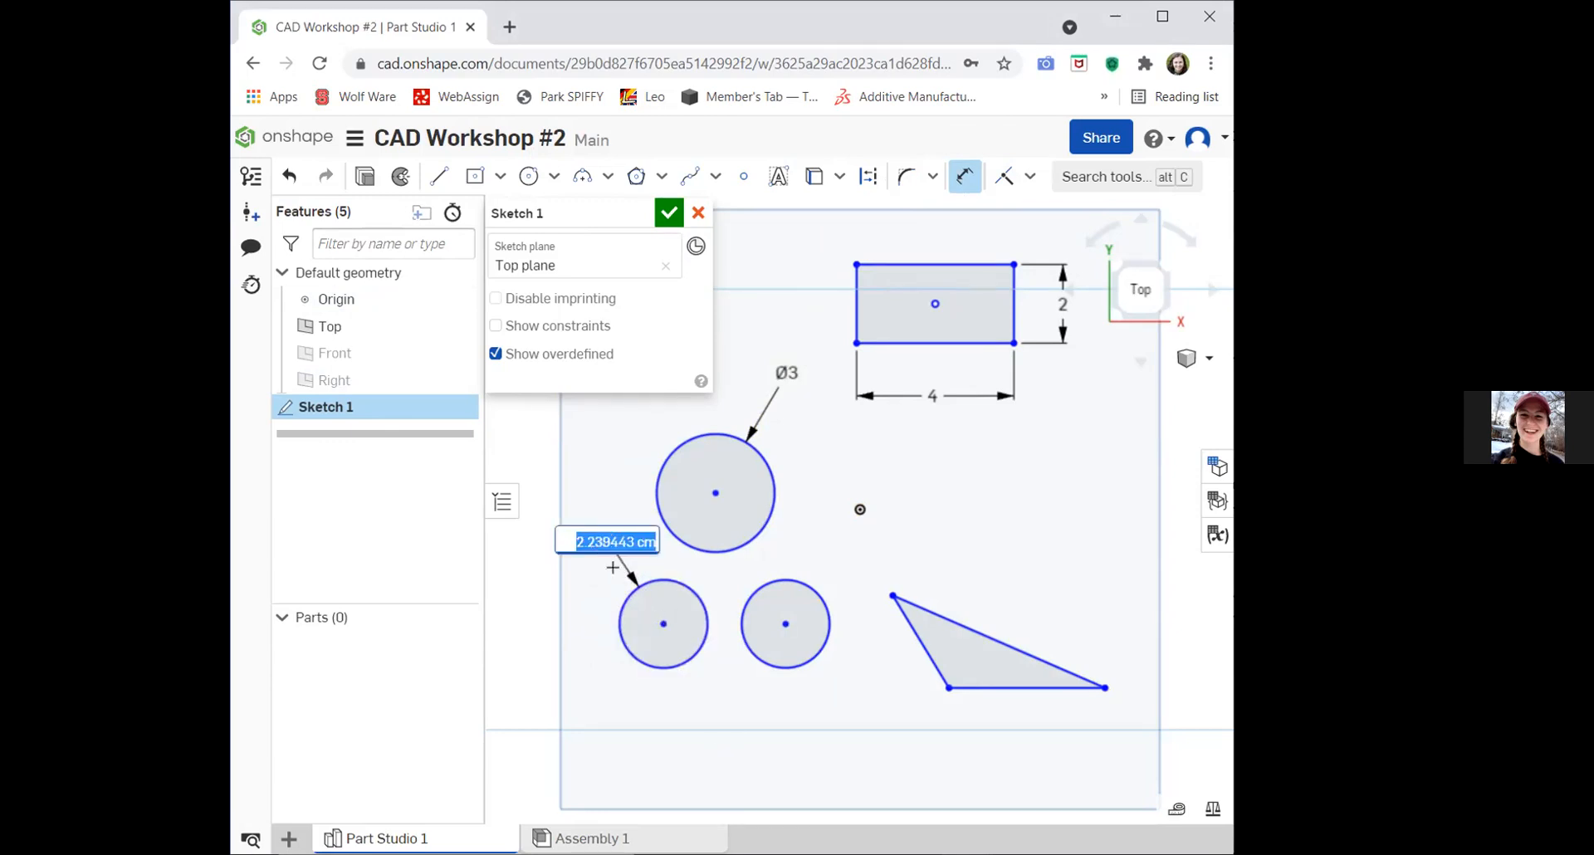
pyautogui.write('1')
pyautogui.press('Return')
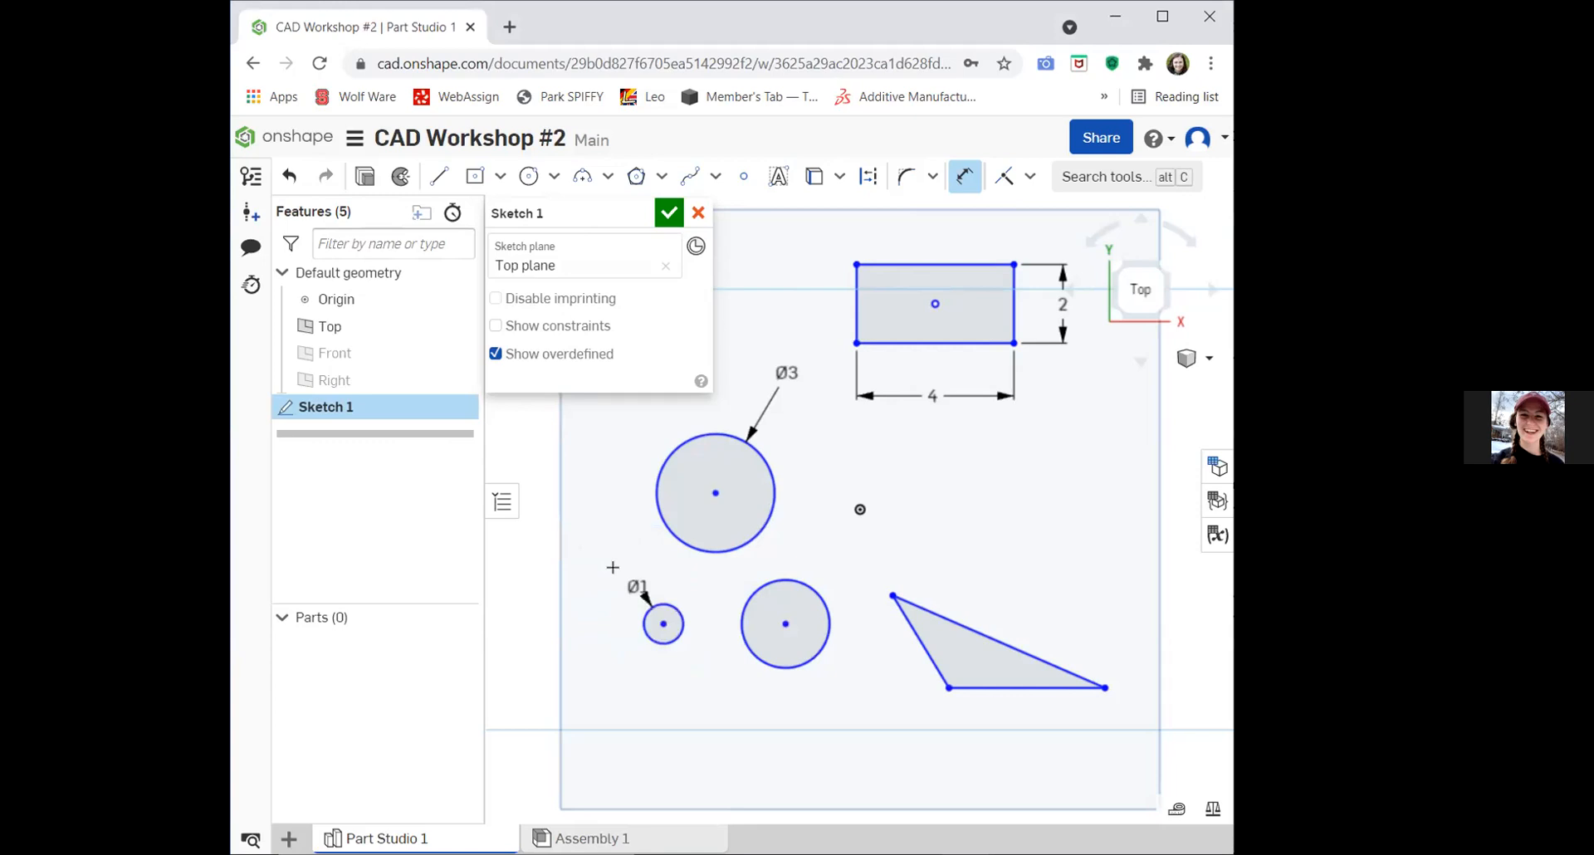
pyautogui.press('Escape')
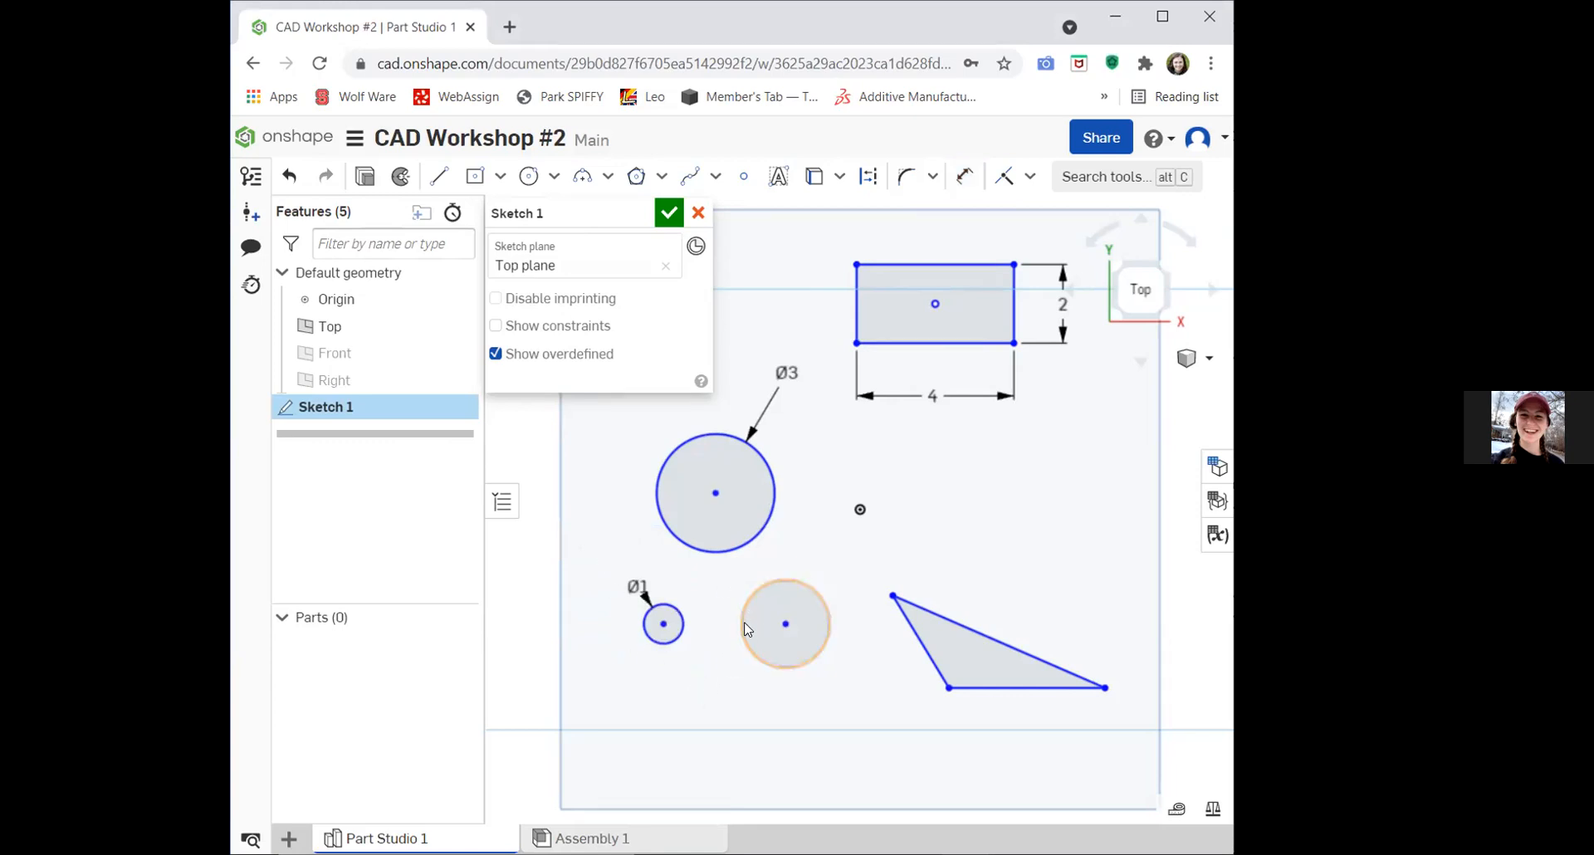
# Dimension the remaining undimensioned circle, between the lower-left circle and the triangle, with a diameter of 1 cm.
pyautogui.press('d')
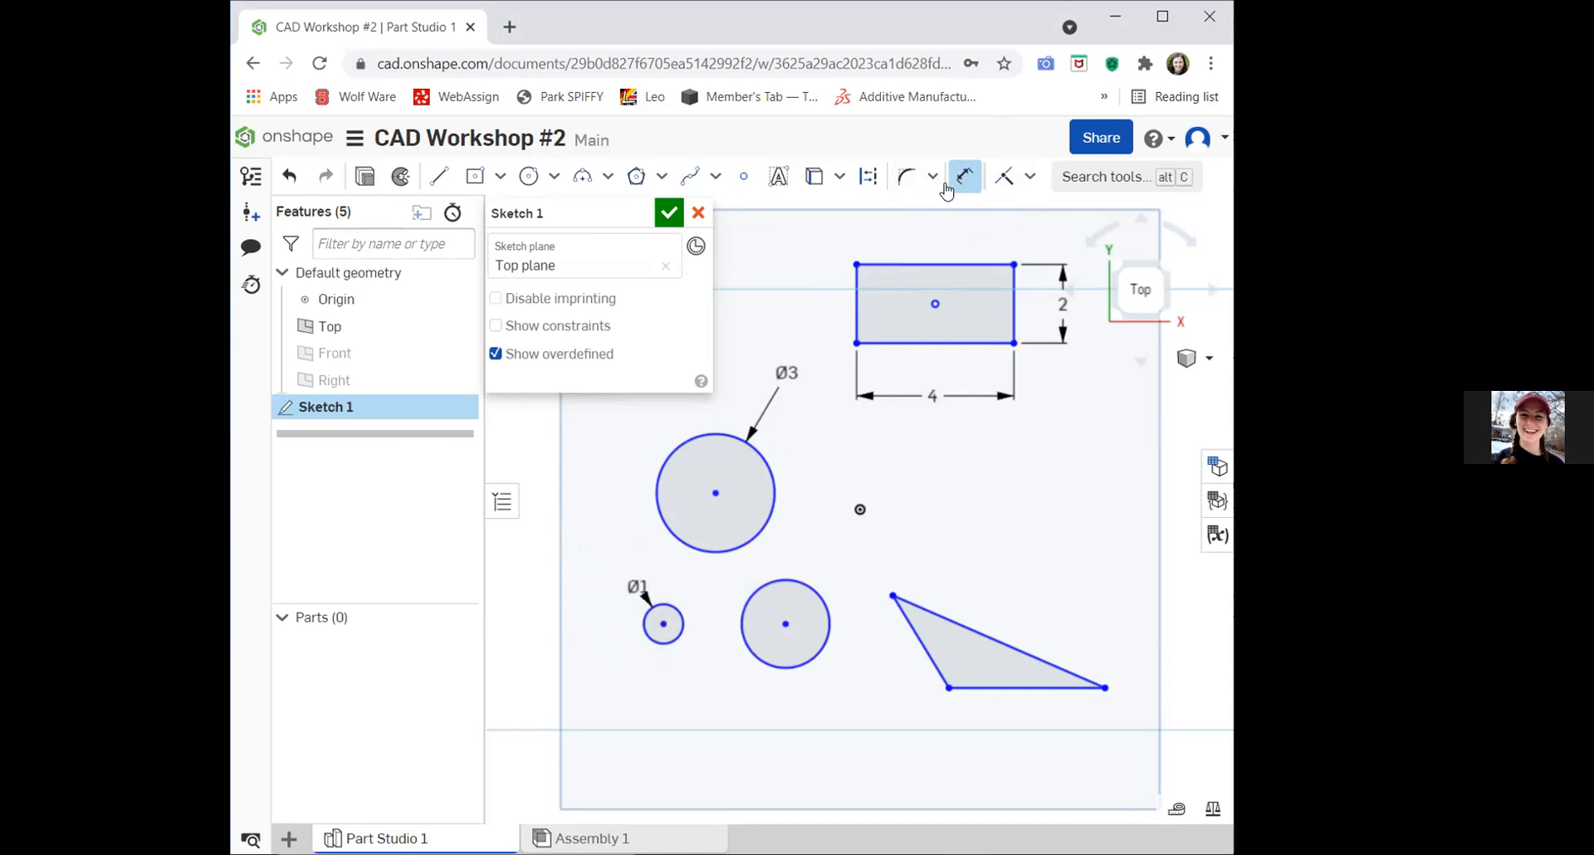
pyautogui.click(773, 581)
pyautogui.click(717, 704)
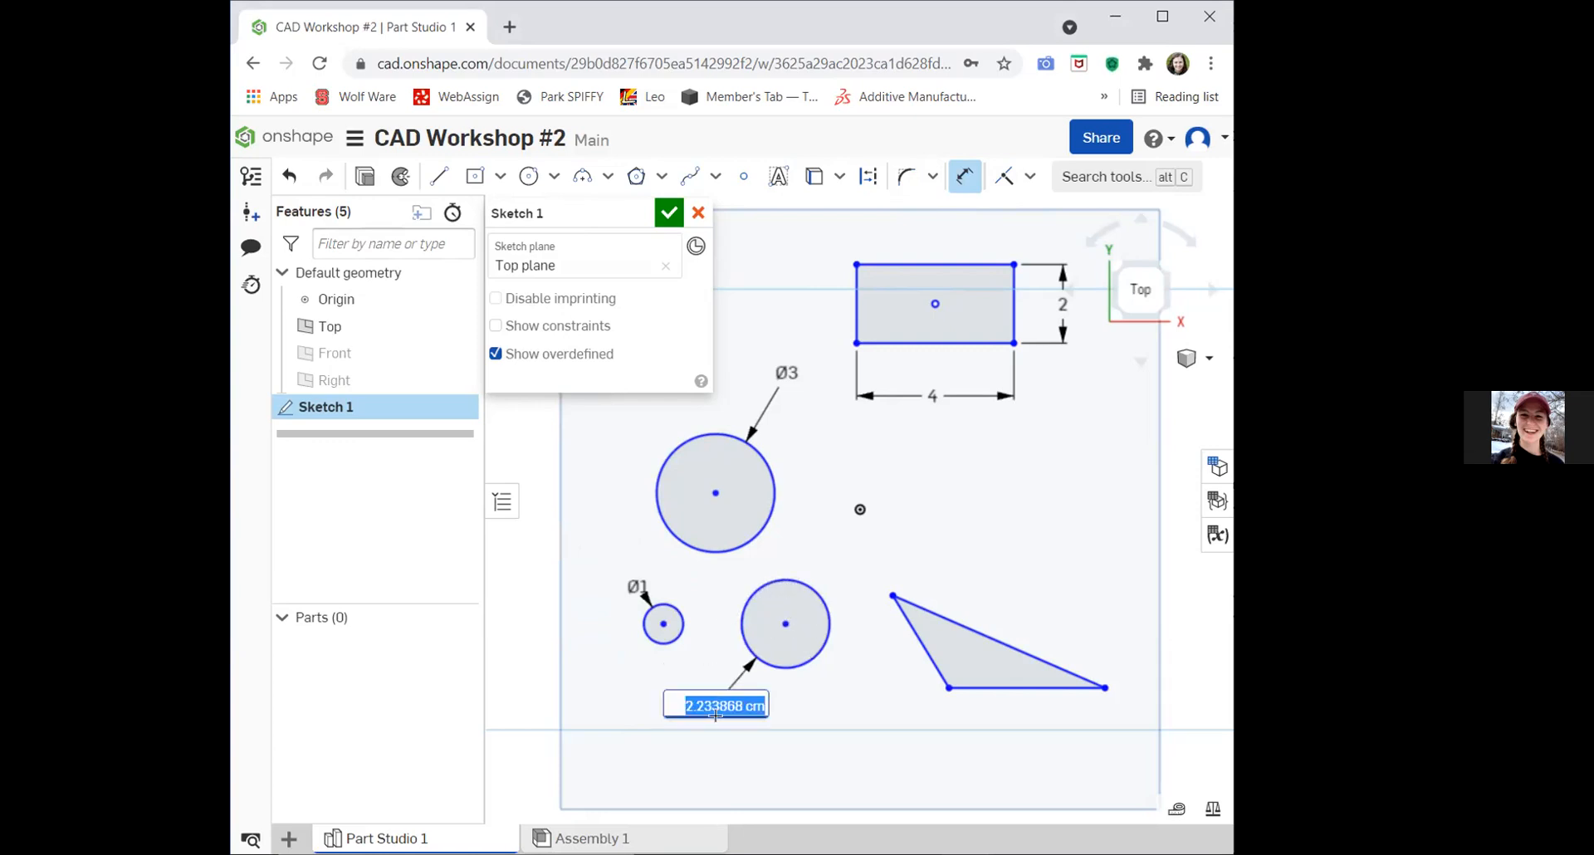
pyautogui.write('1')
pyautogui.press('Return')
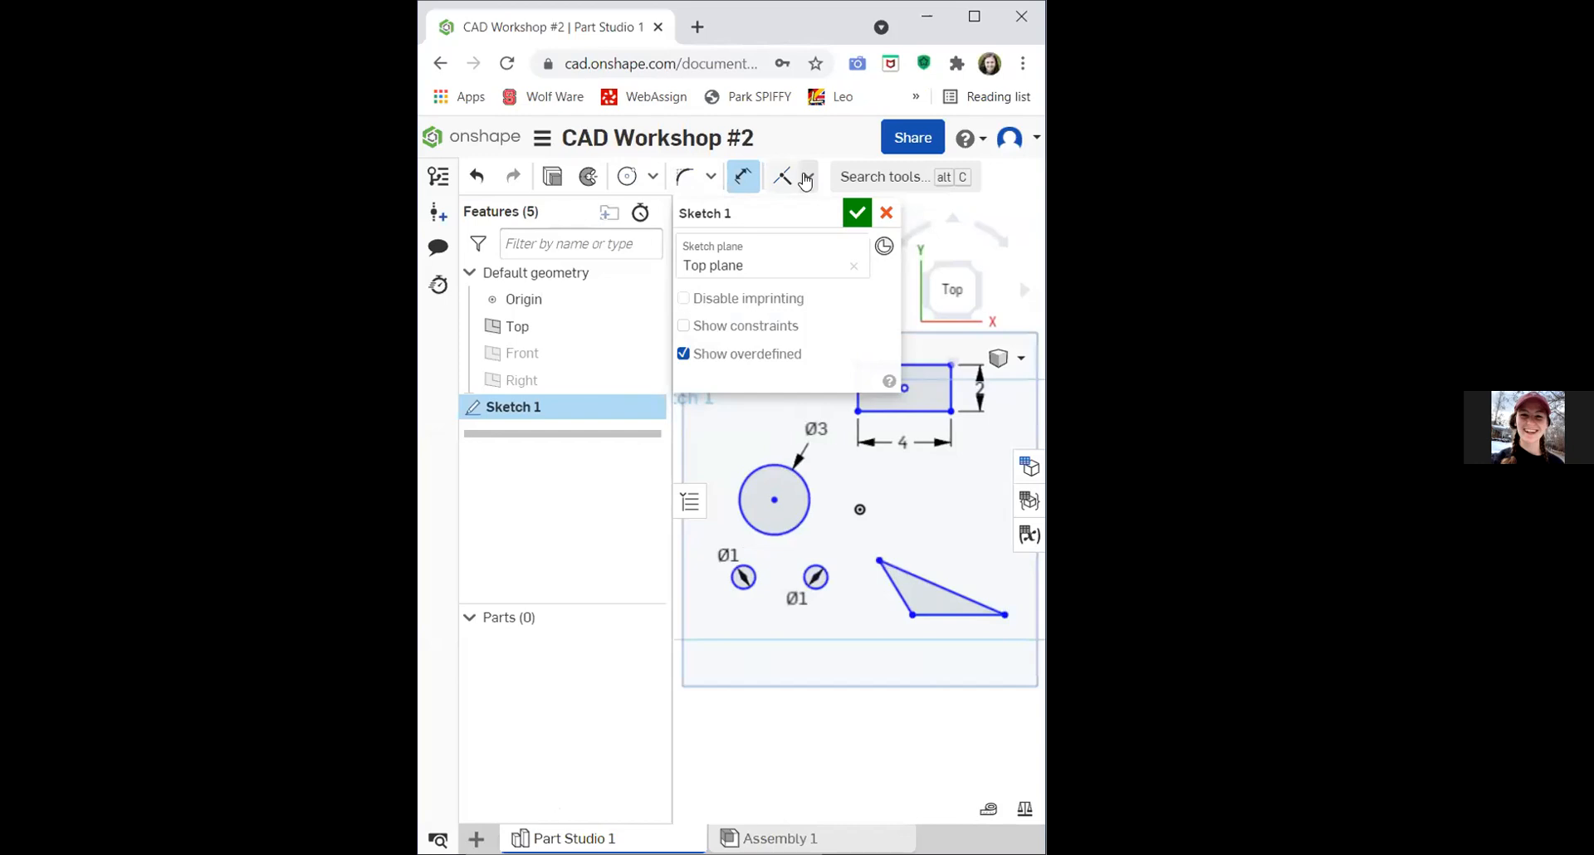
# Look over the collapsed sketch editing tools and widen the browser window.
pyautogui.click(805, 178)
pyautogui.click(805, 177)
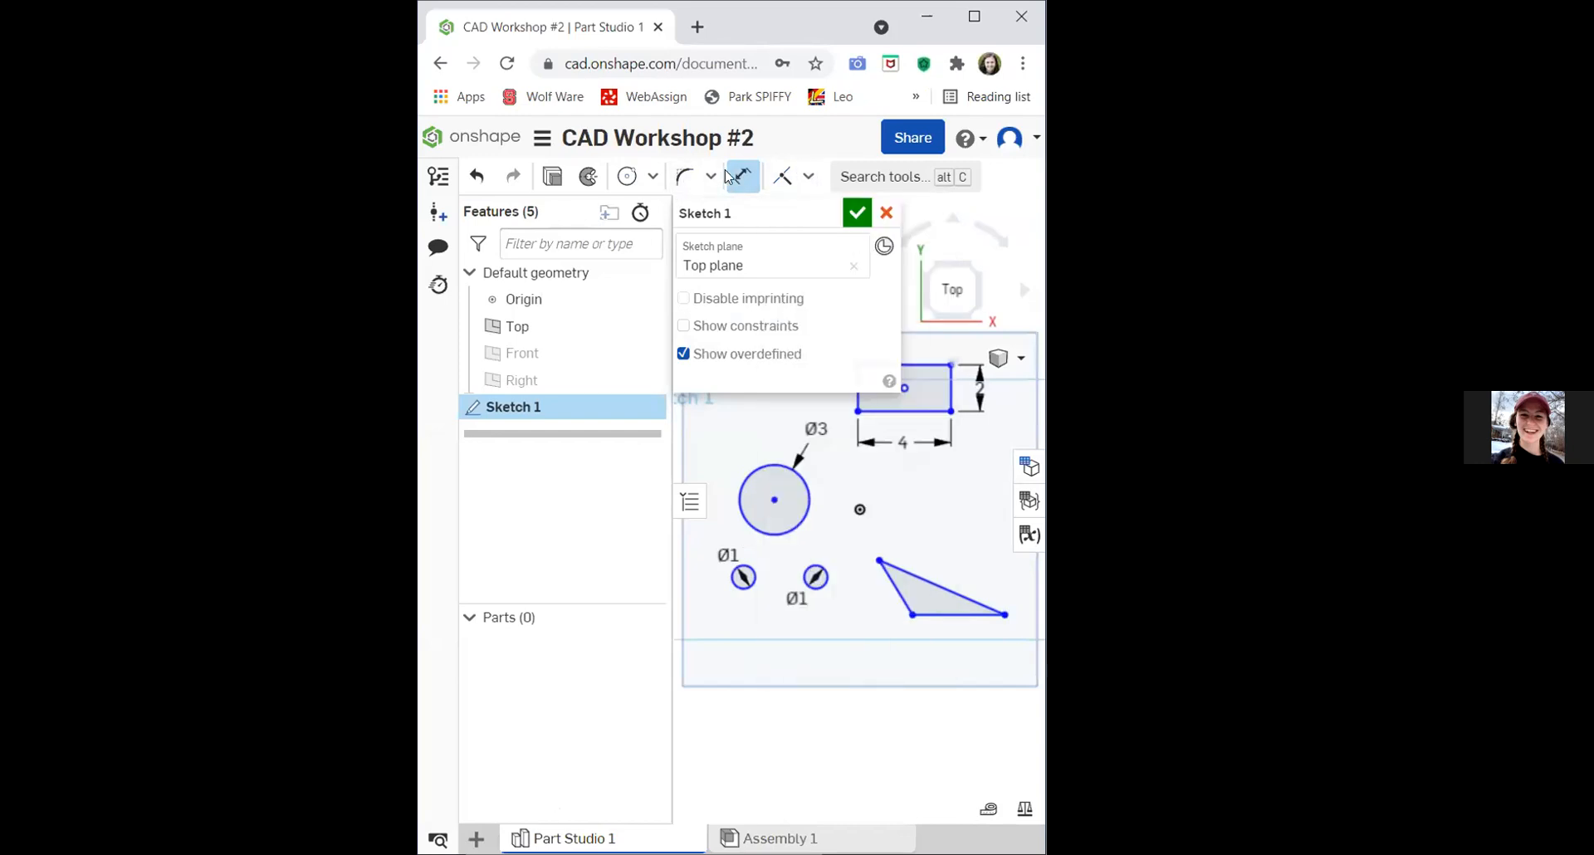
pyautogui.click(710, 178)
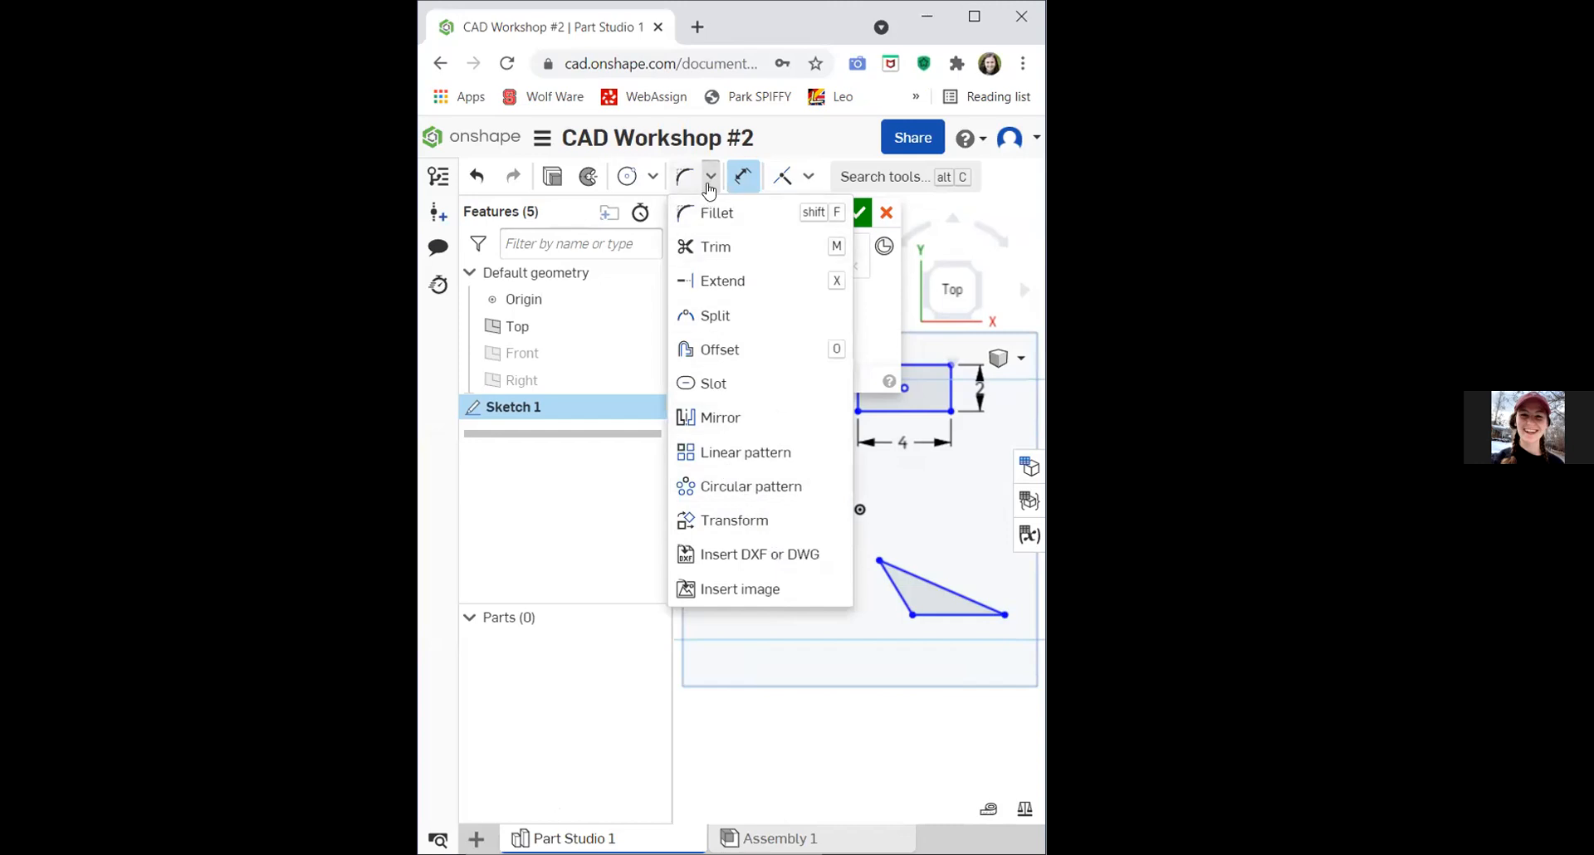
pyautogui.click(708, 181)
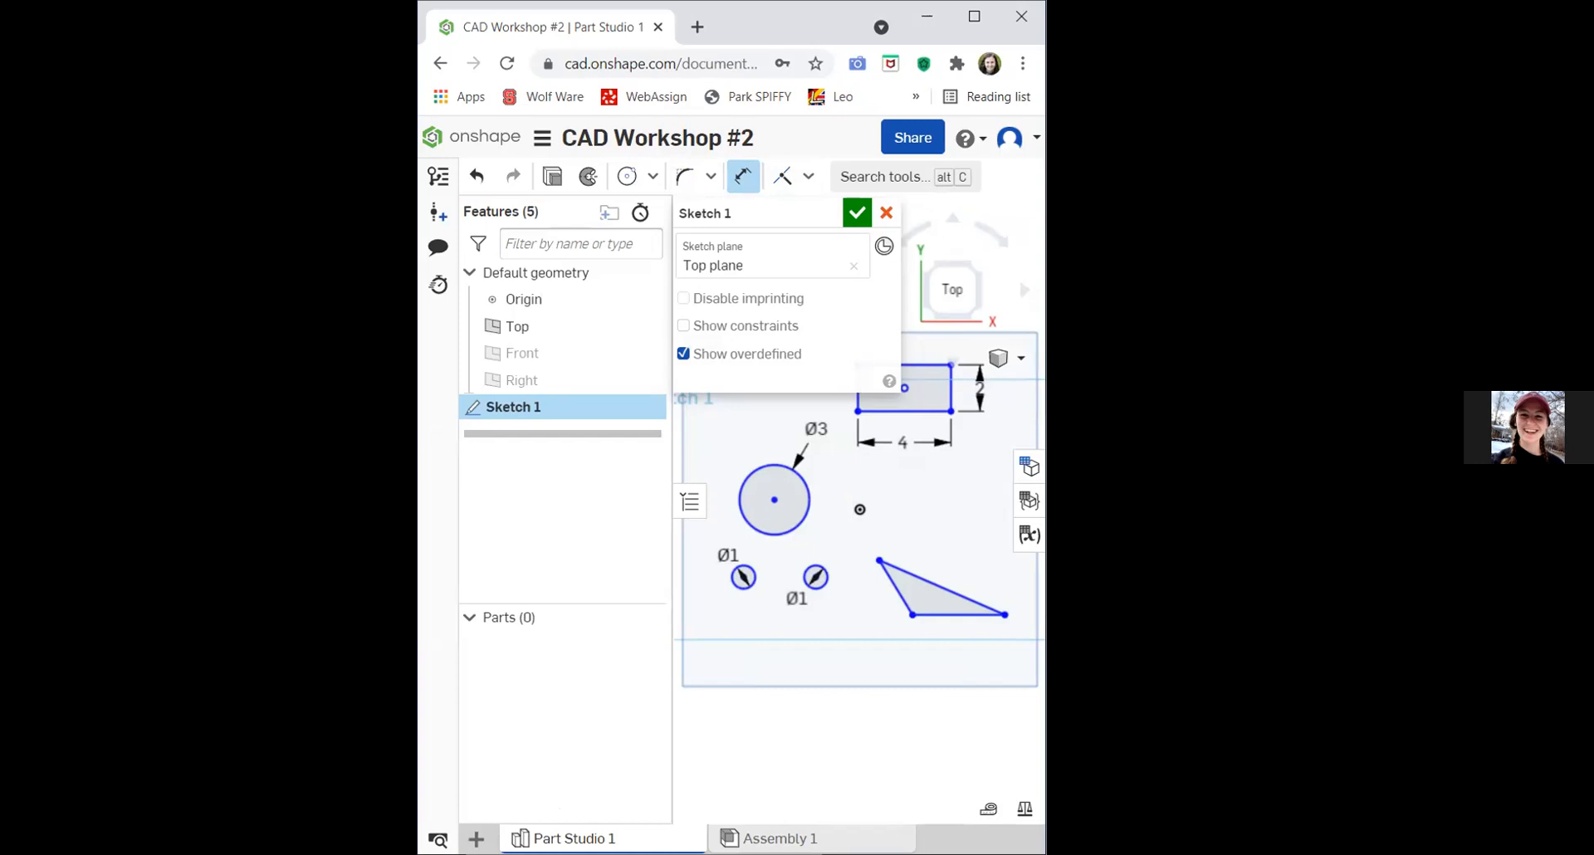
pyautogui.moveTo(1044, 487); pyautogui.dragTo(1244, 487)
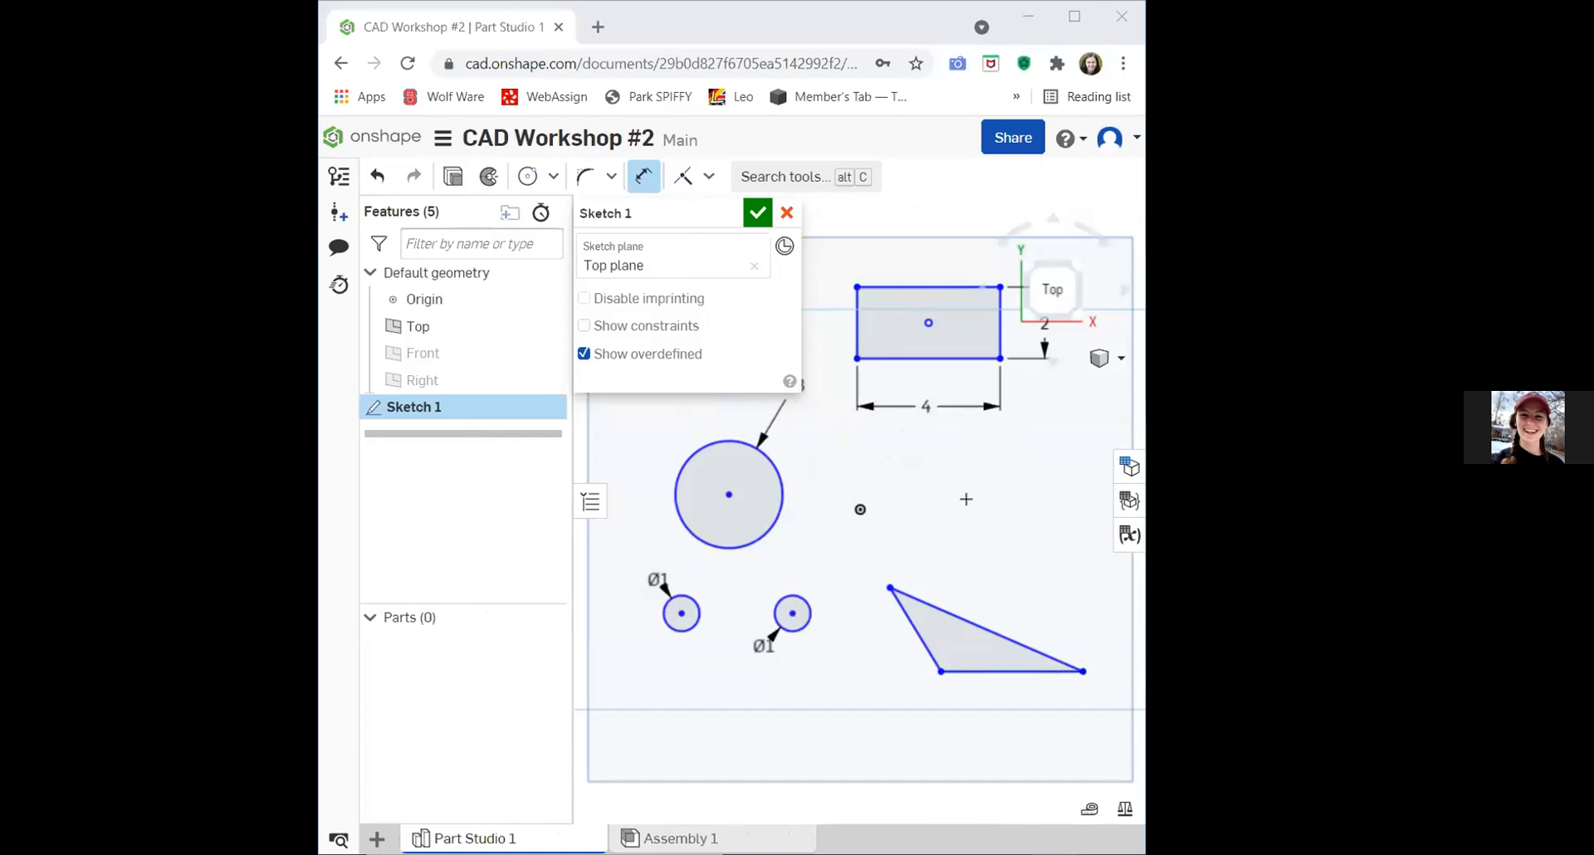
# Dimension the angle between the triangle's bottom and left edges at 115 degrees.
pyautogui.press('Escape')
pyautogui.click(644, 175)
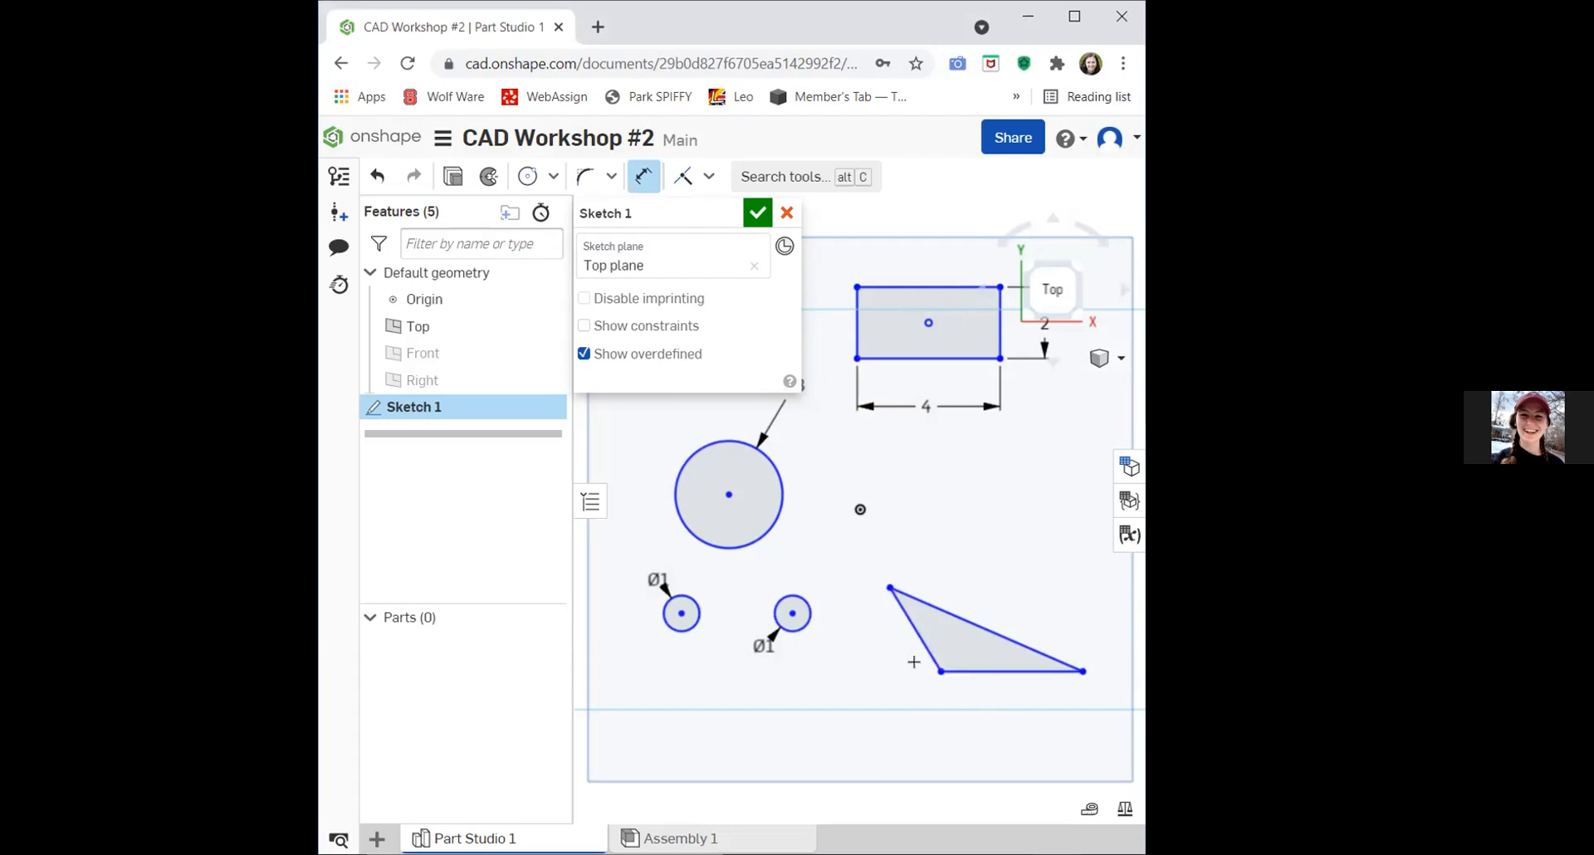
pyautogui.click(1025, 669)
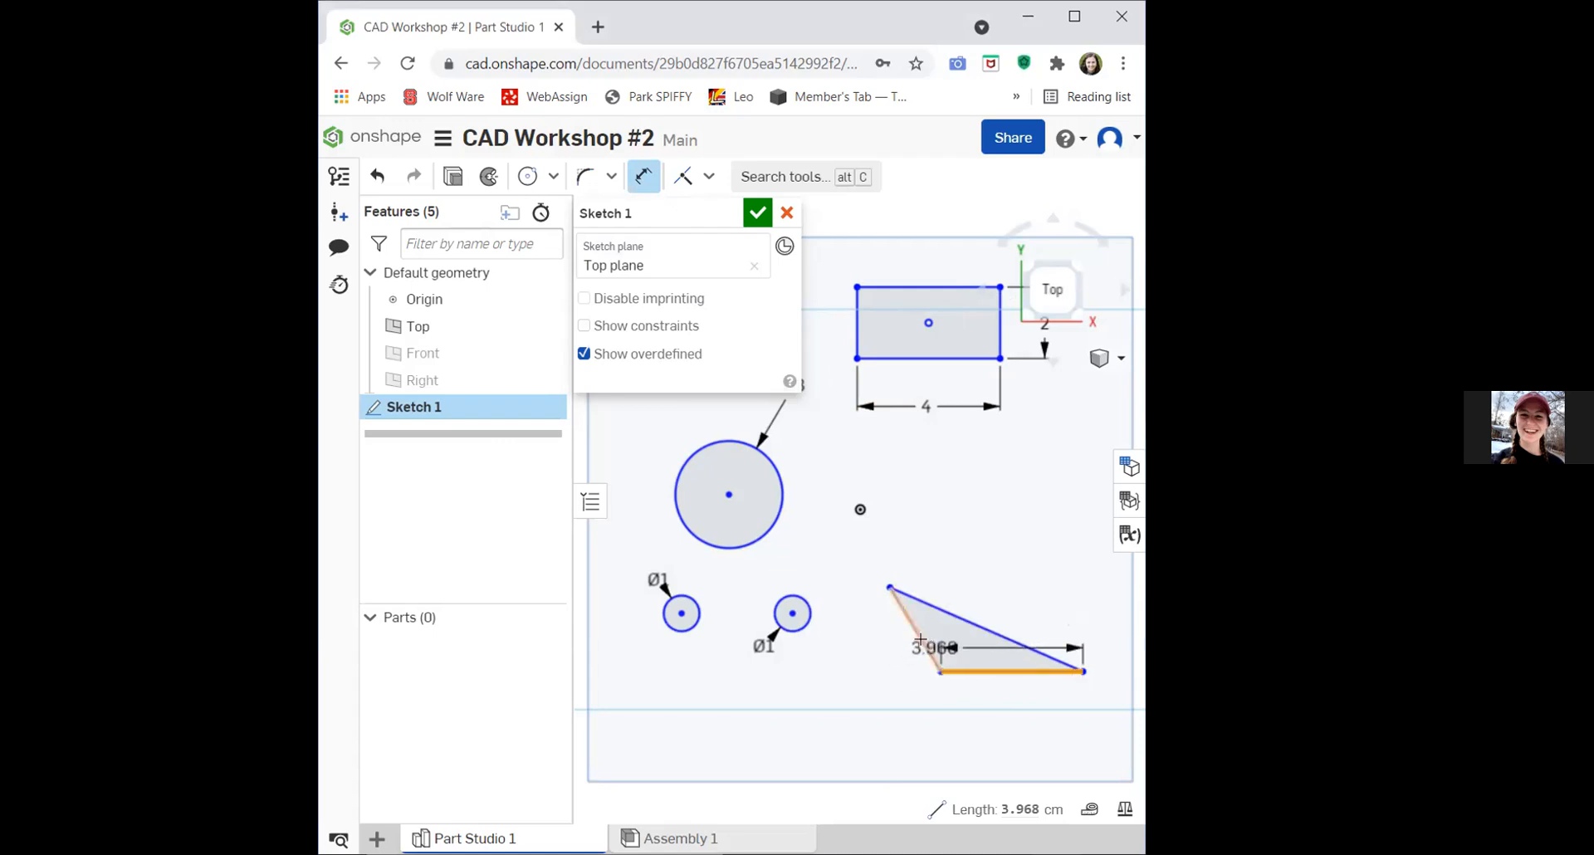
pyautogui.click(927, 644)
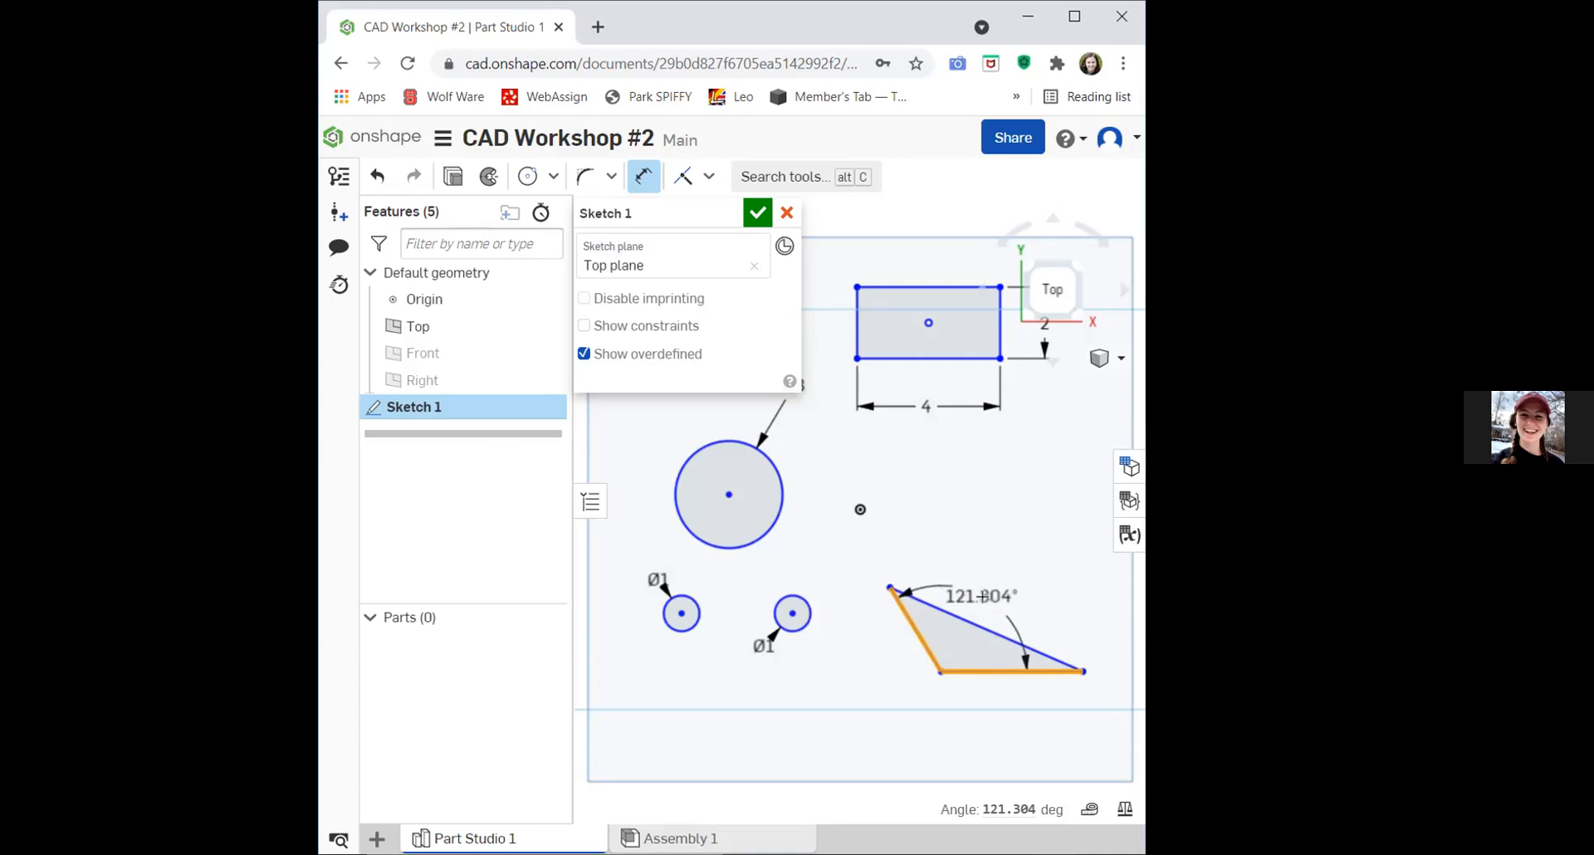
pyautogui.click(981, 603)
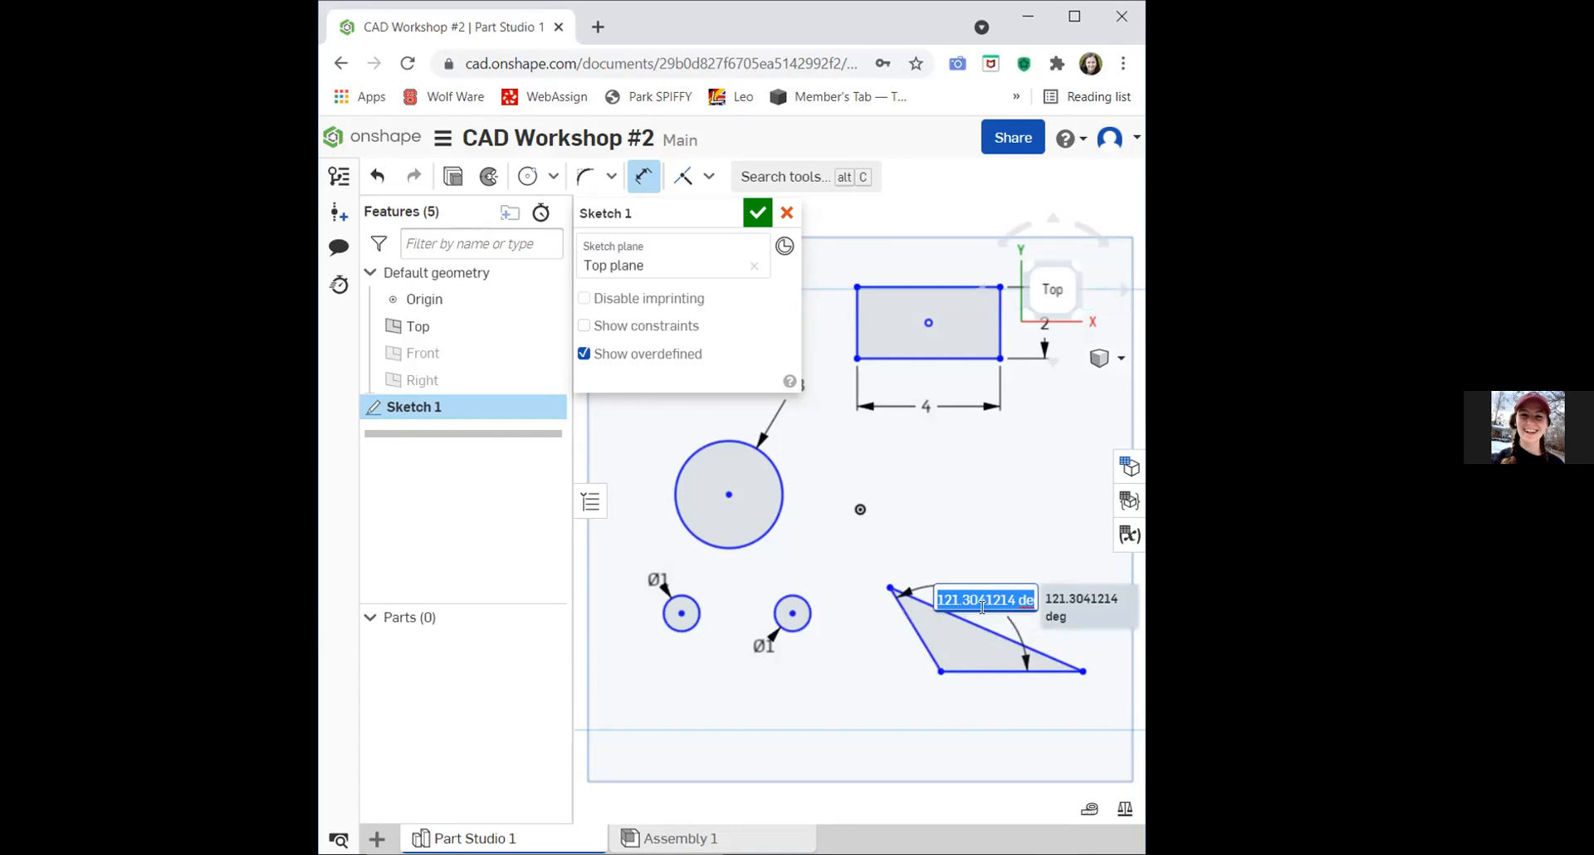
pyautogui.write('11')
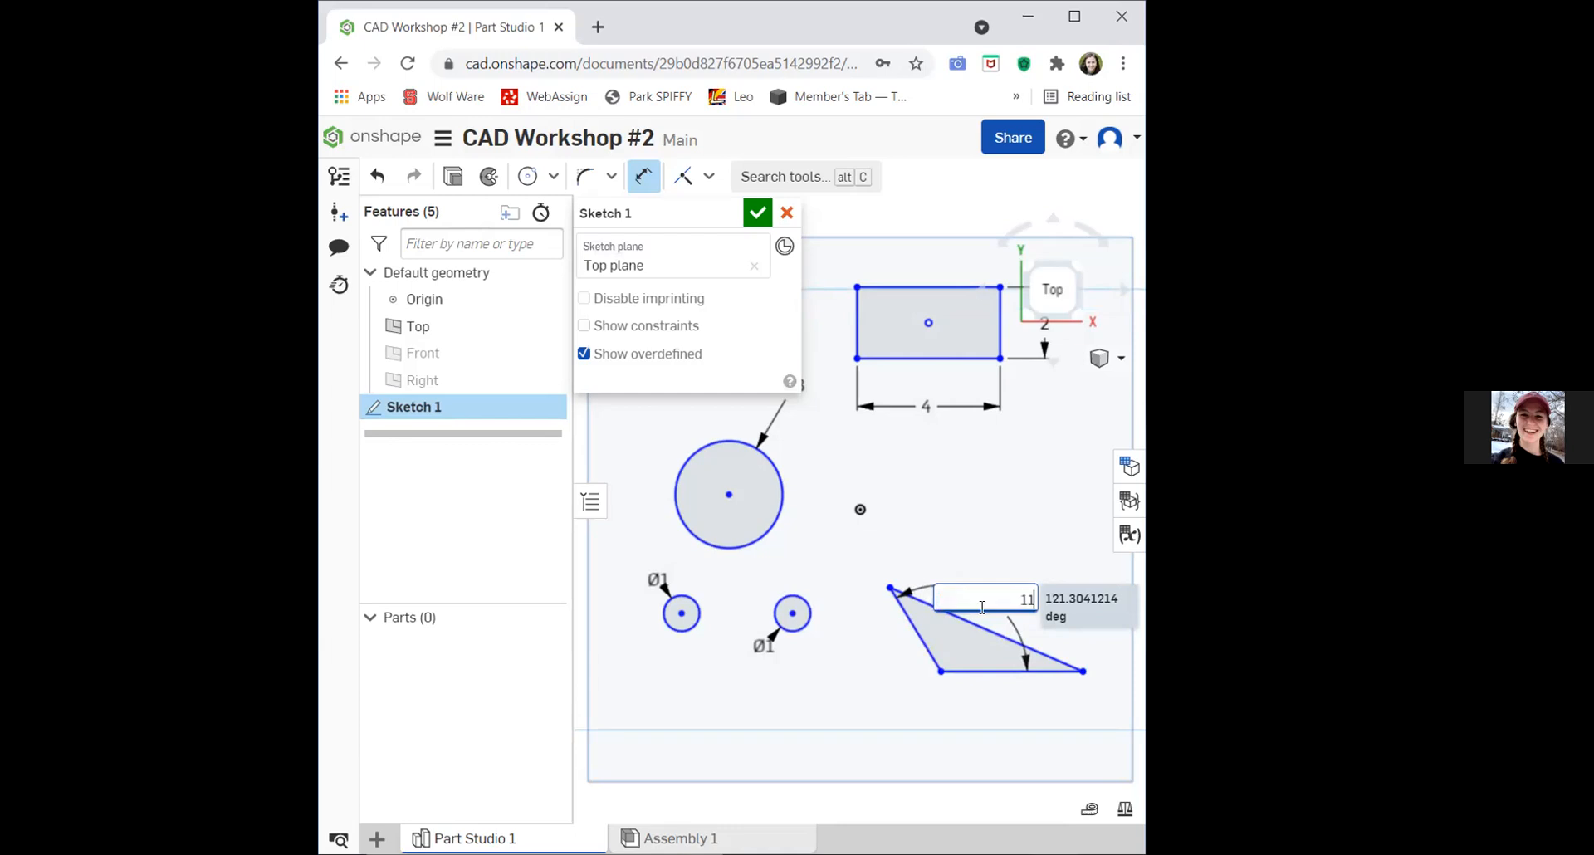
pyautogui.write('5')
pyautogui.press('Return')
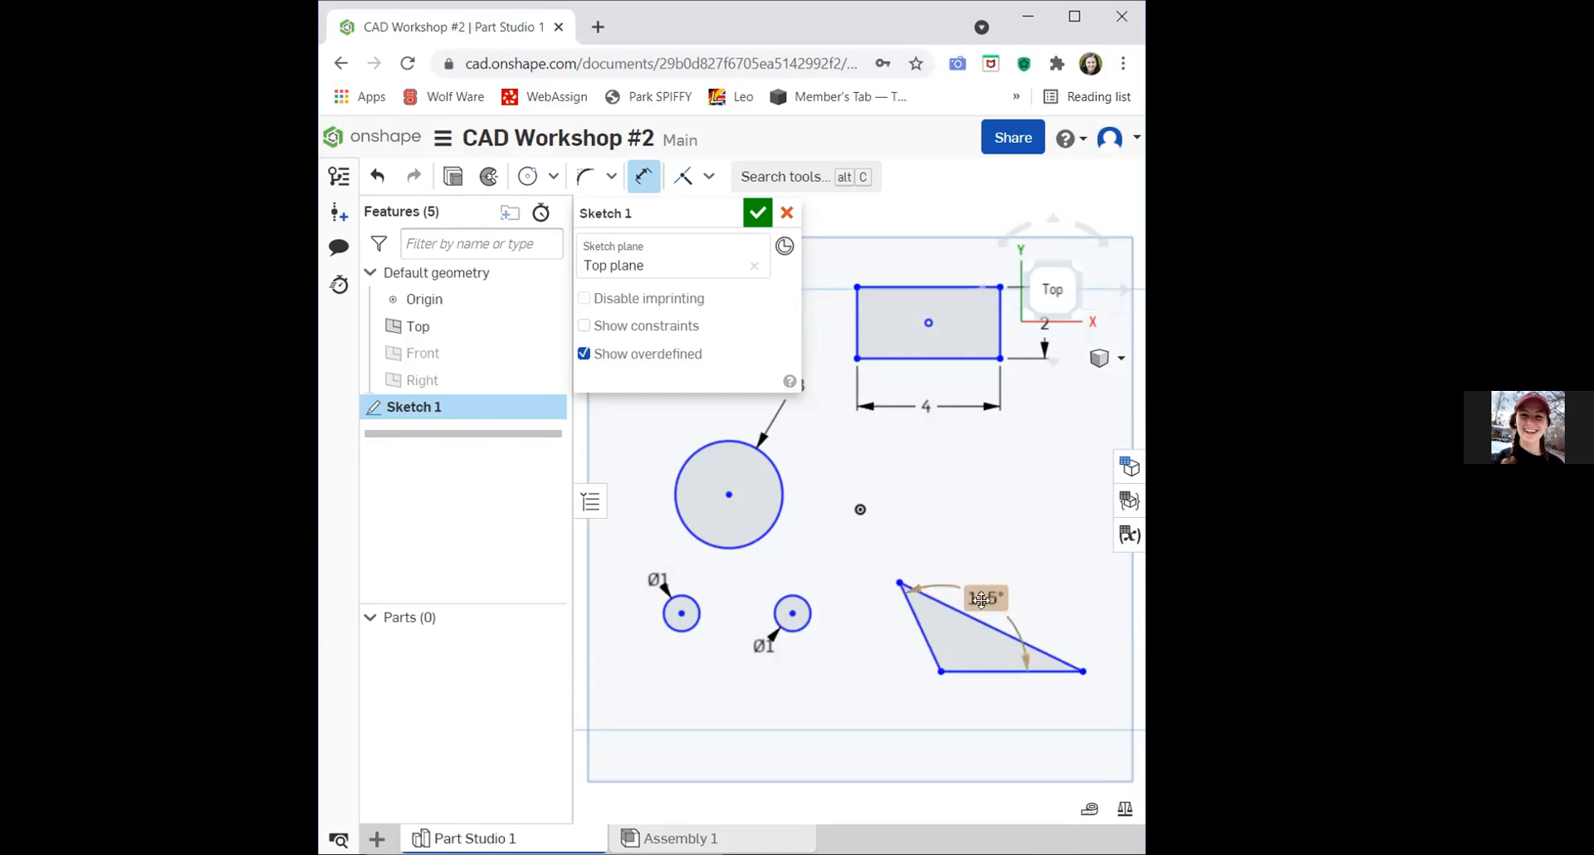
# Set the angle between the triangle's bottom and left edges to 80 degrees.
pyautogui.doubleClick(983, 597)
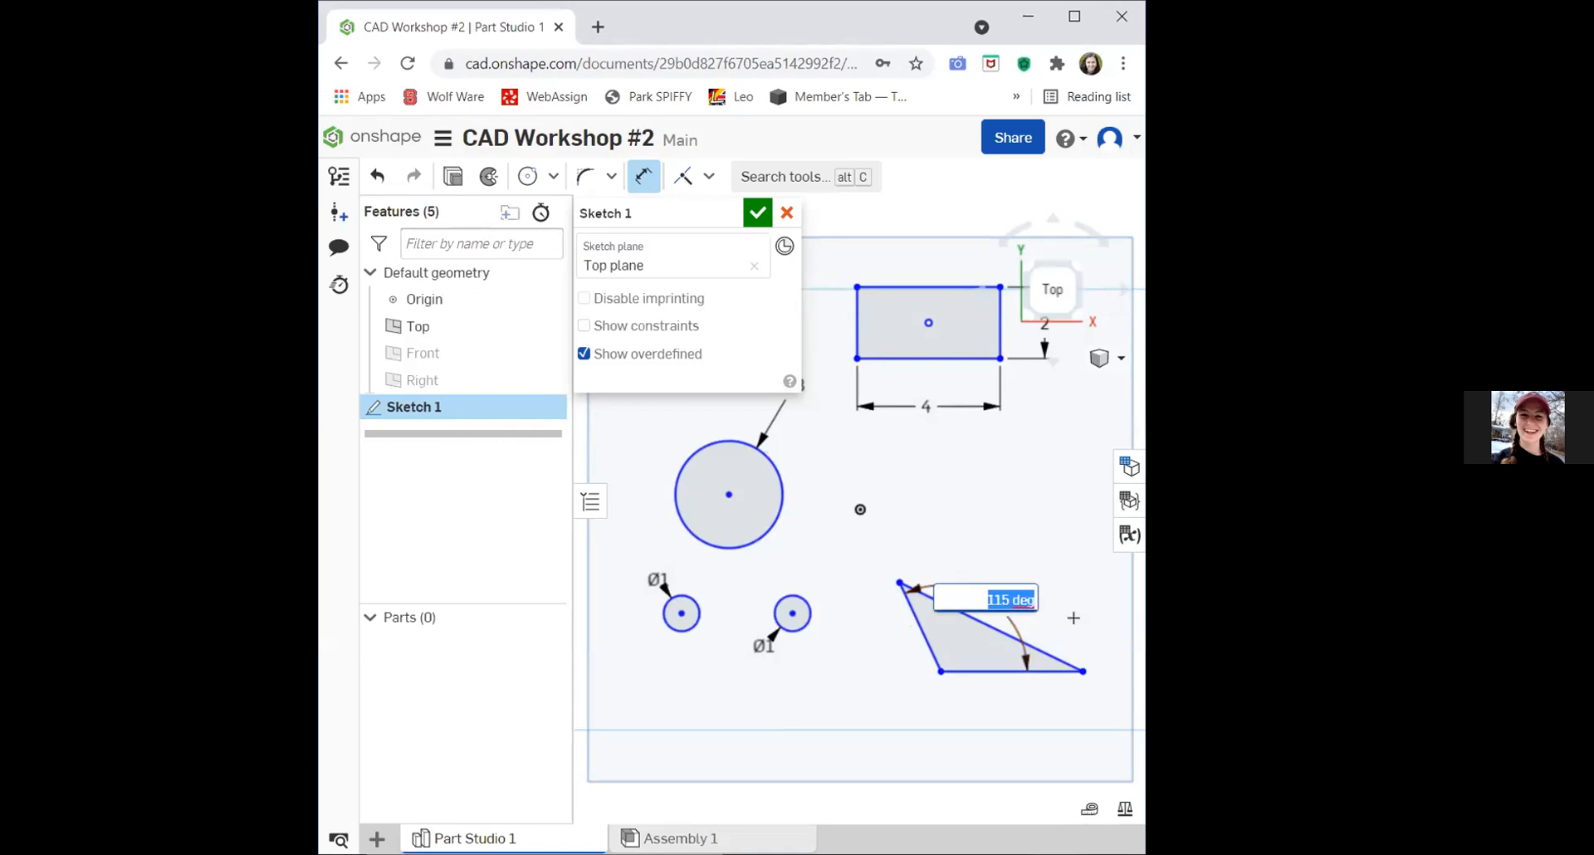
pyautogui.write('80')
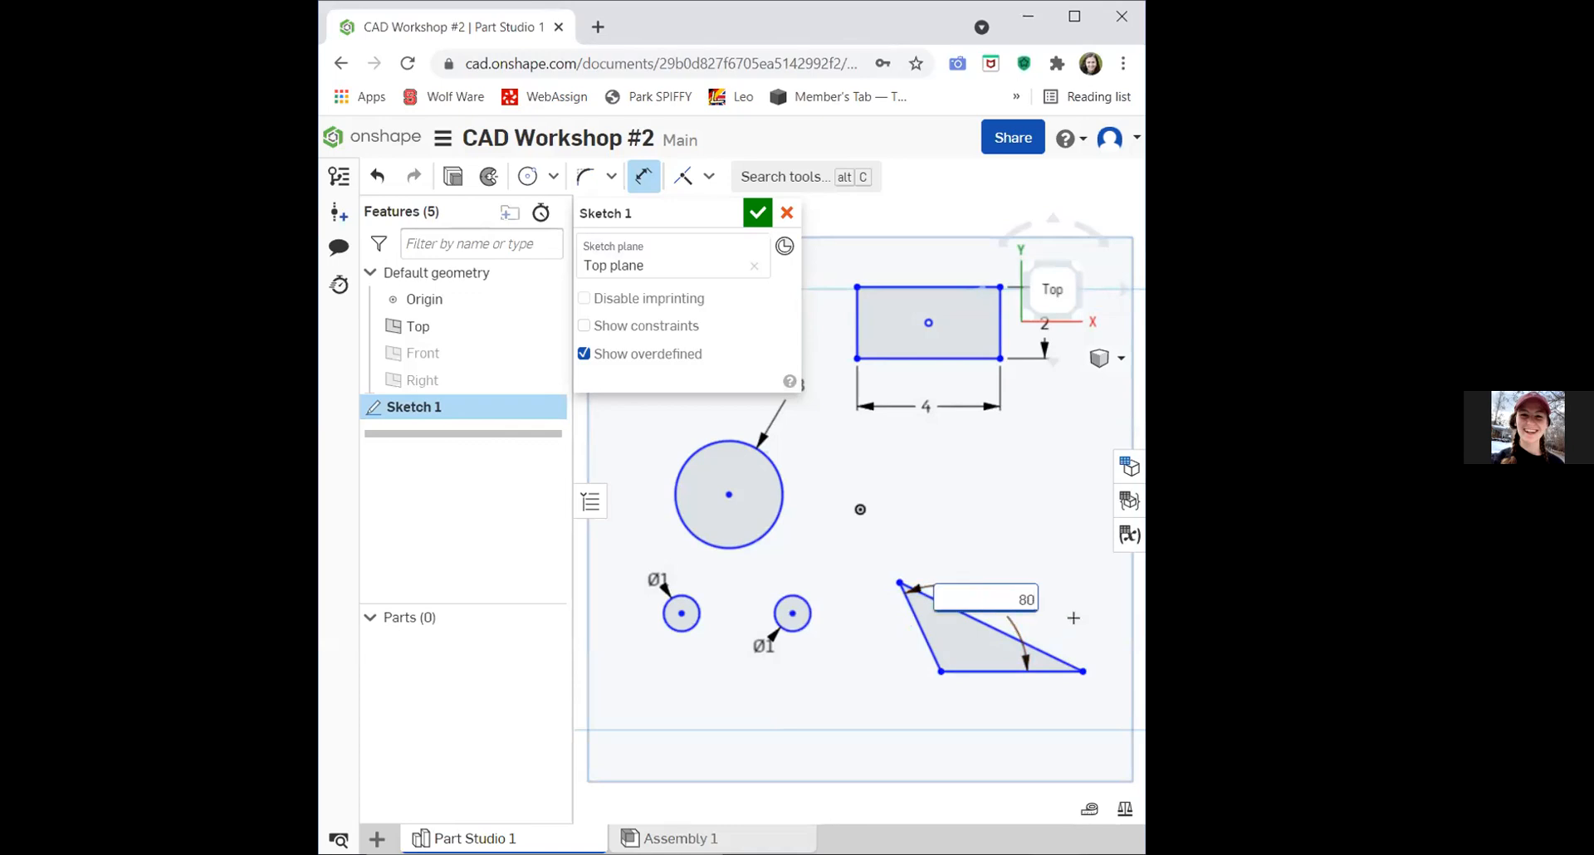
pyautogui.press('Return')
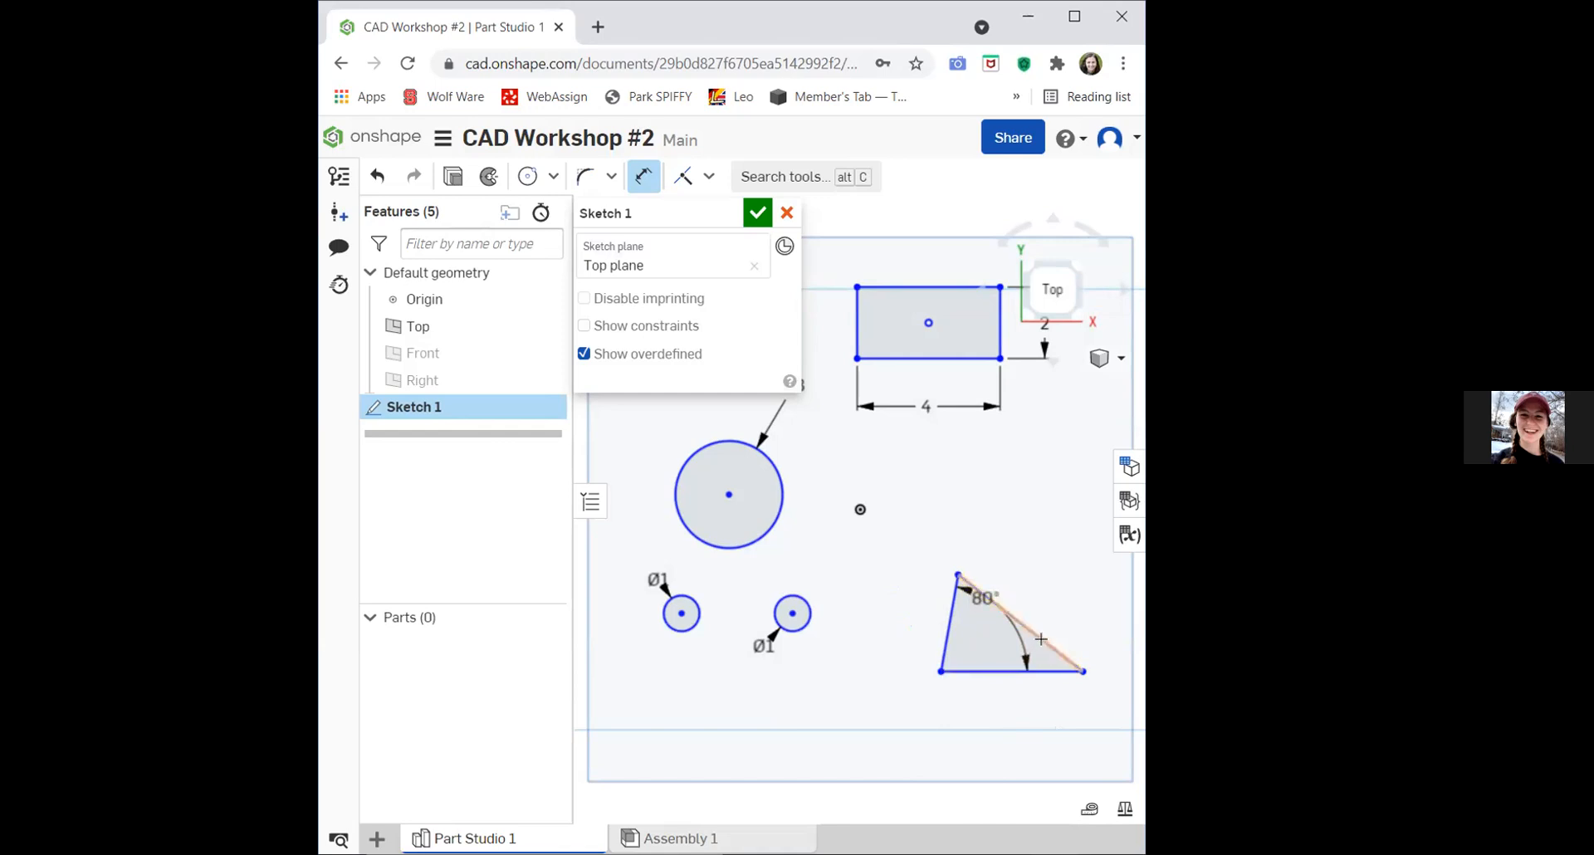
# Dimension the angle between the triangle's bottom and slanted right edges at 40 degrees.
pyautogui.click(1036, 666)
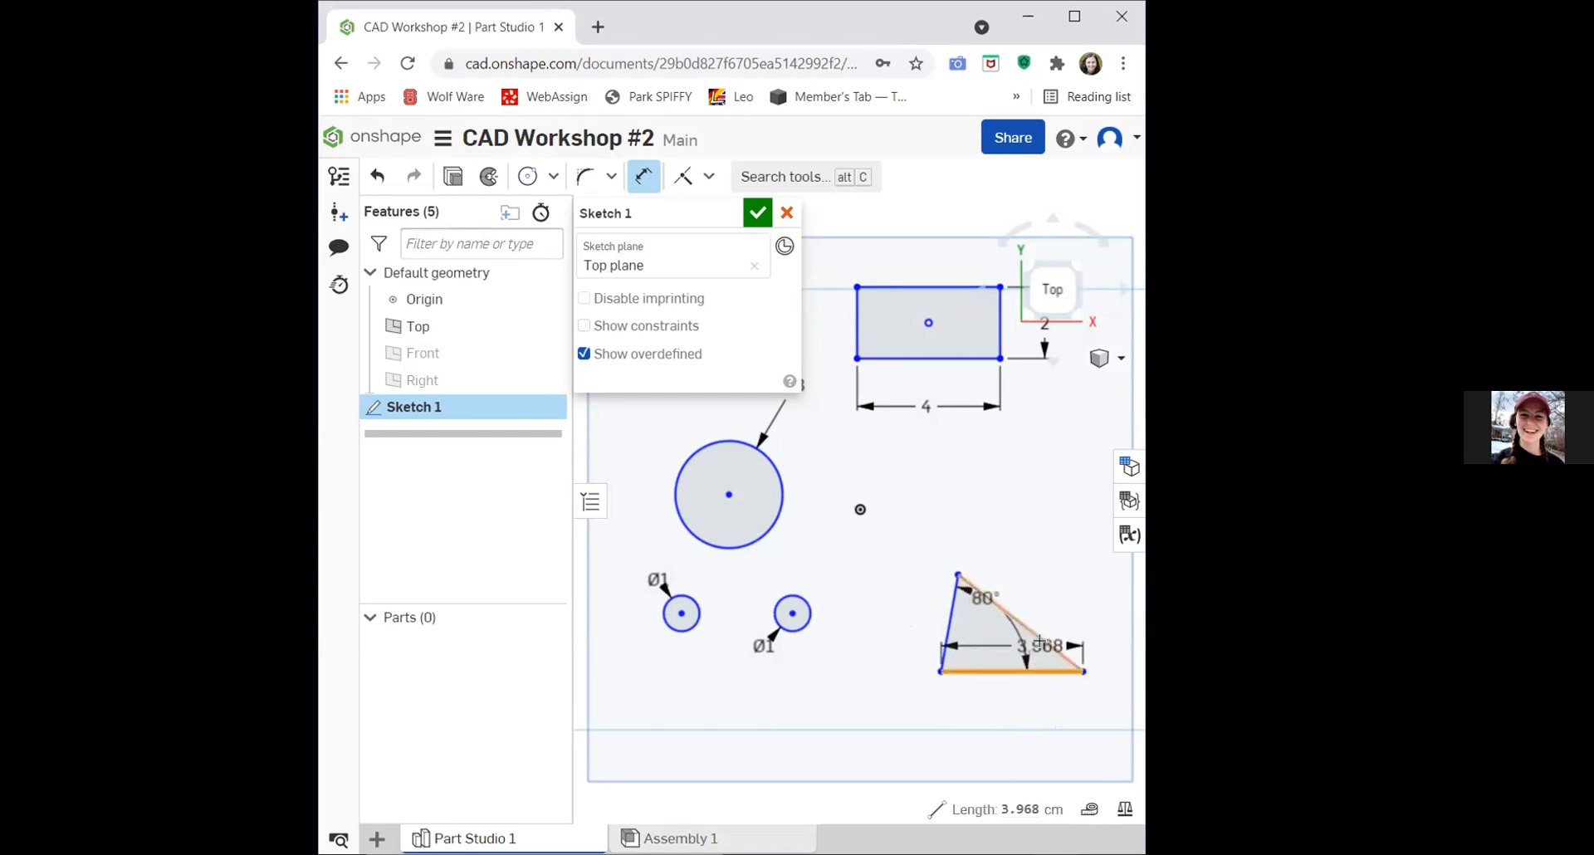
pyautogui.click(1021, 623)
pyautogui.click(991, 646)
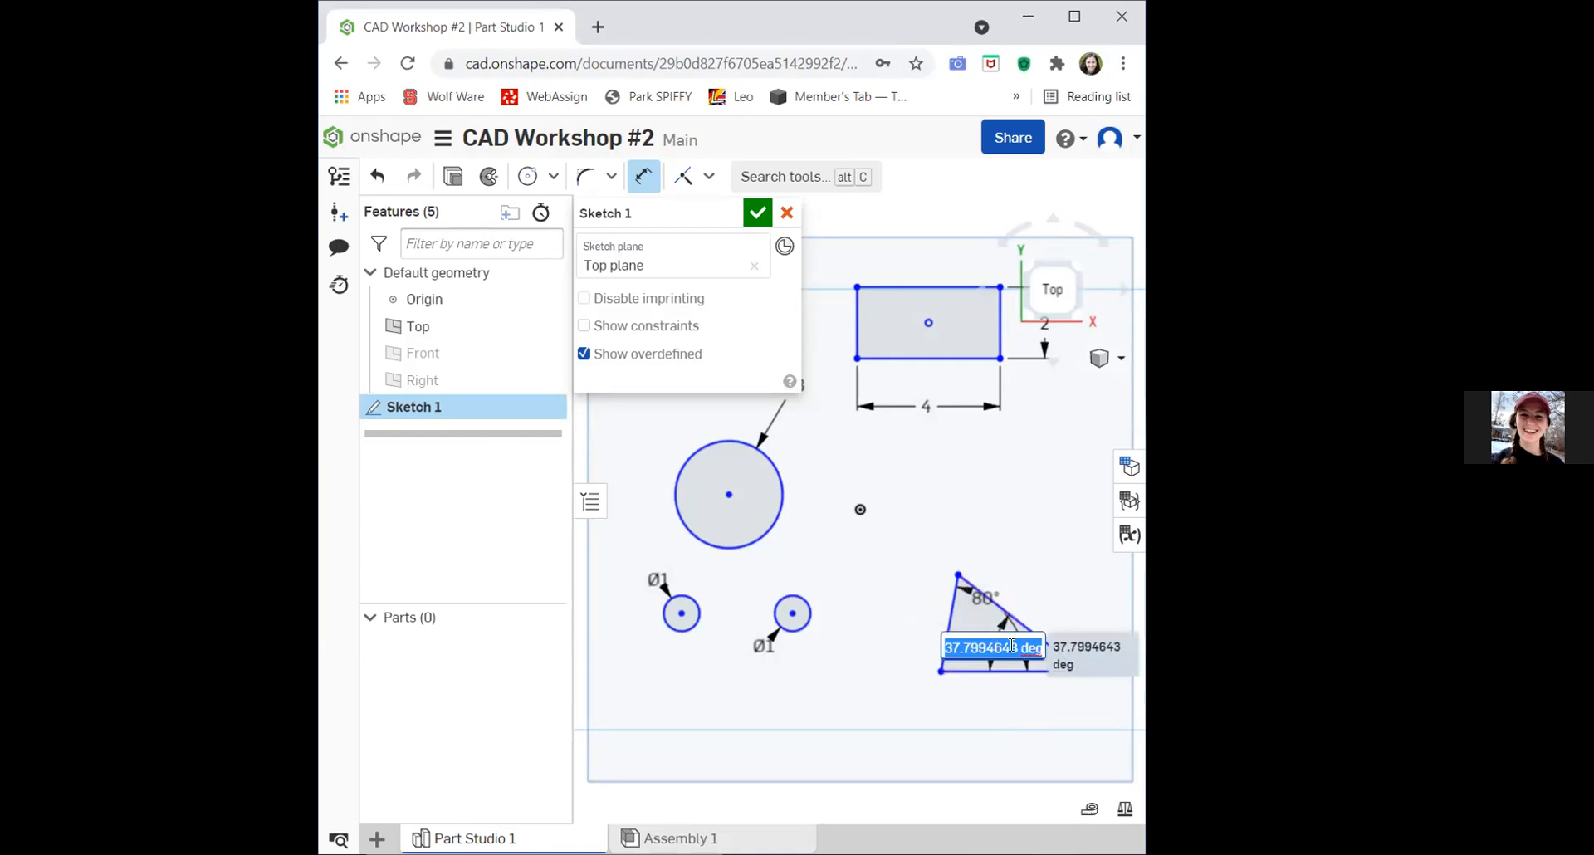
pyautogui.write('40')
pyautogui.press('Return')
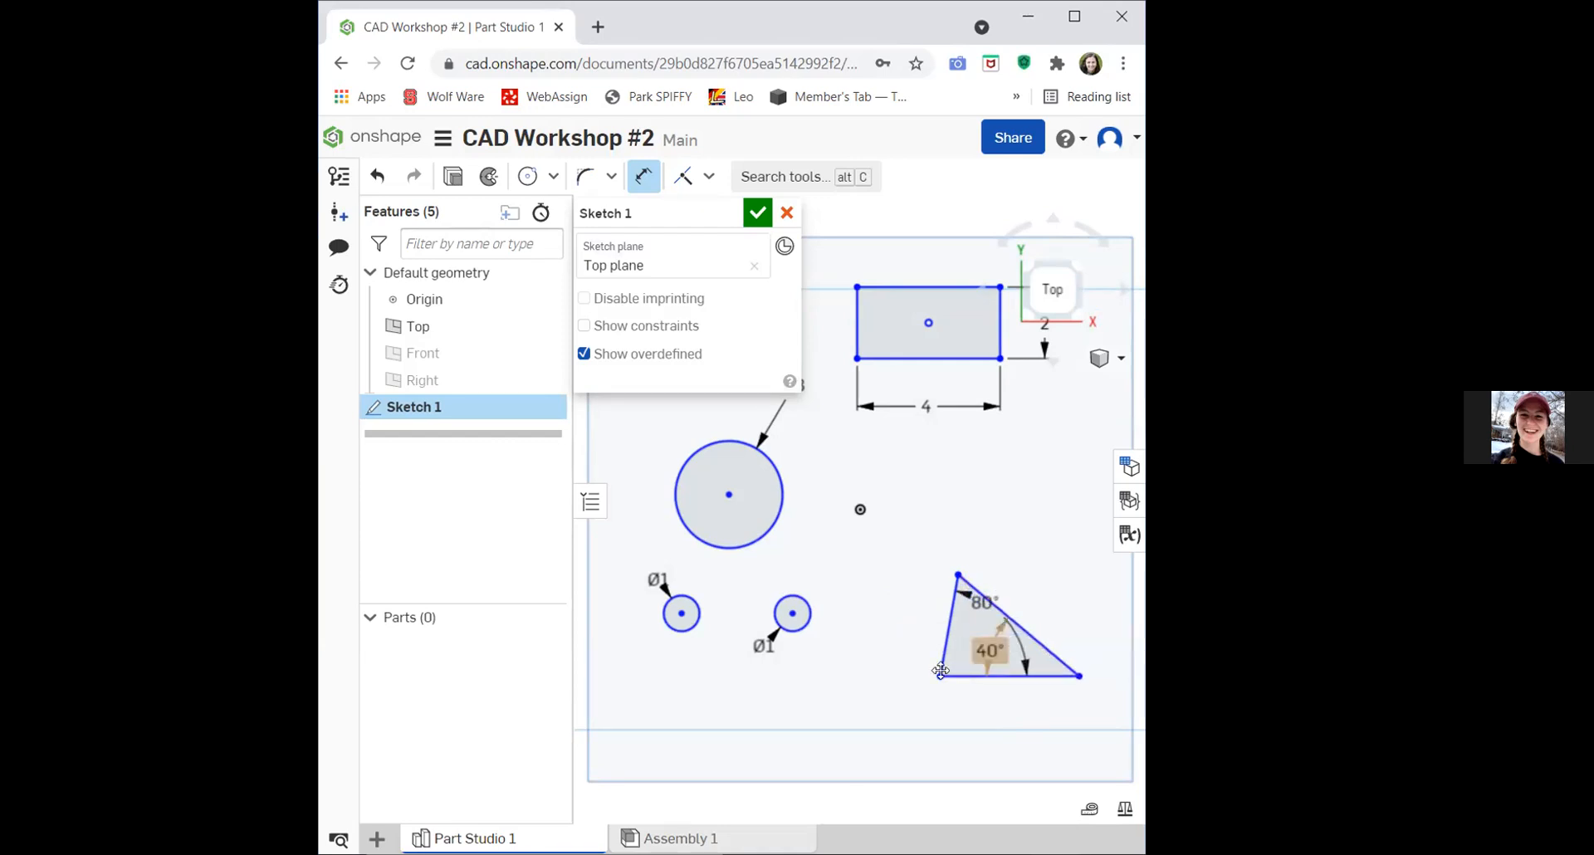
# Try to dimension the angle between the triangle's left and slanted right edges at 60 degrees, and undo it.
pyautogui.click(949, 606)
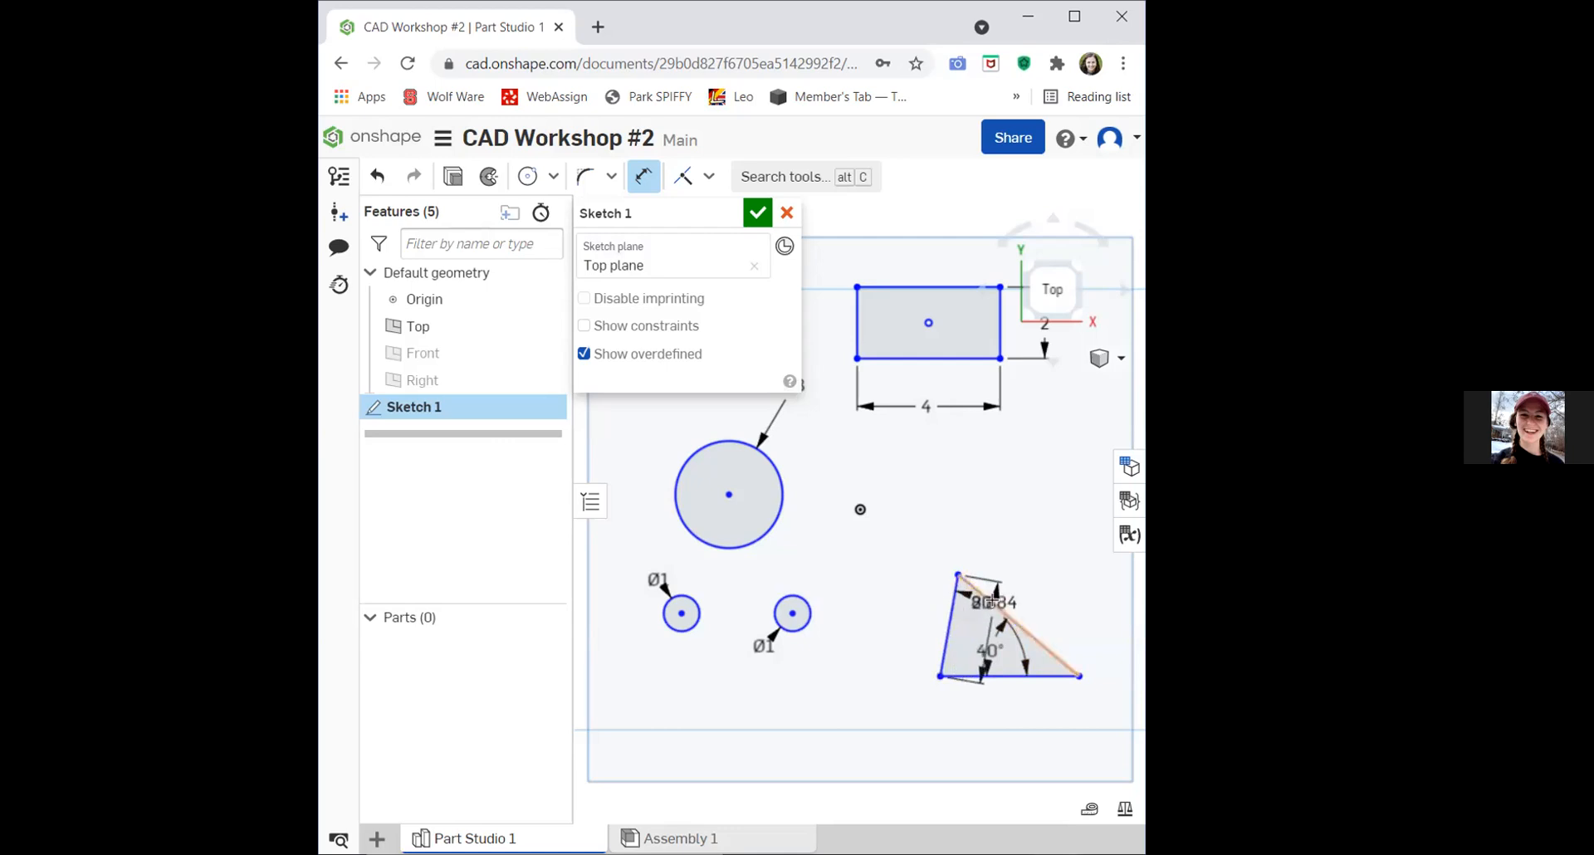
pyautogui.click(981, 675)
pyautogui.doubleClick(991, 720)
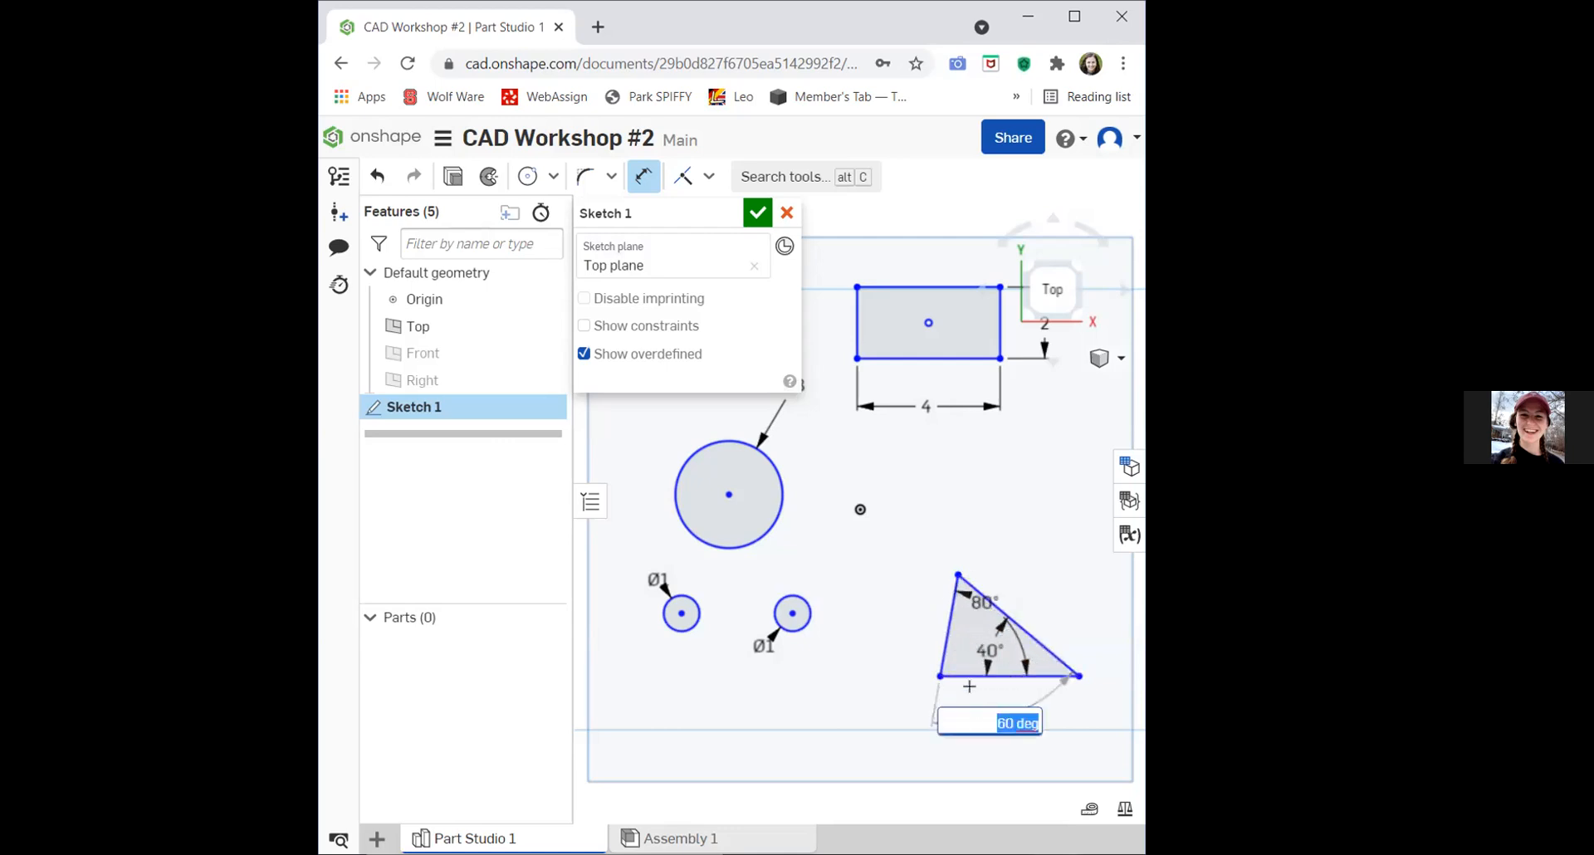
pyautogui.press('Return')
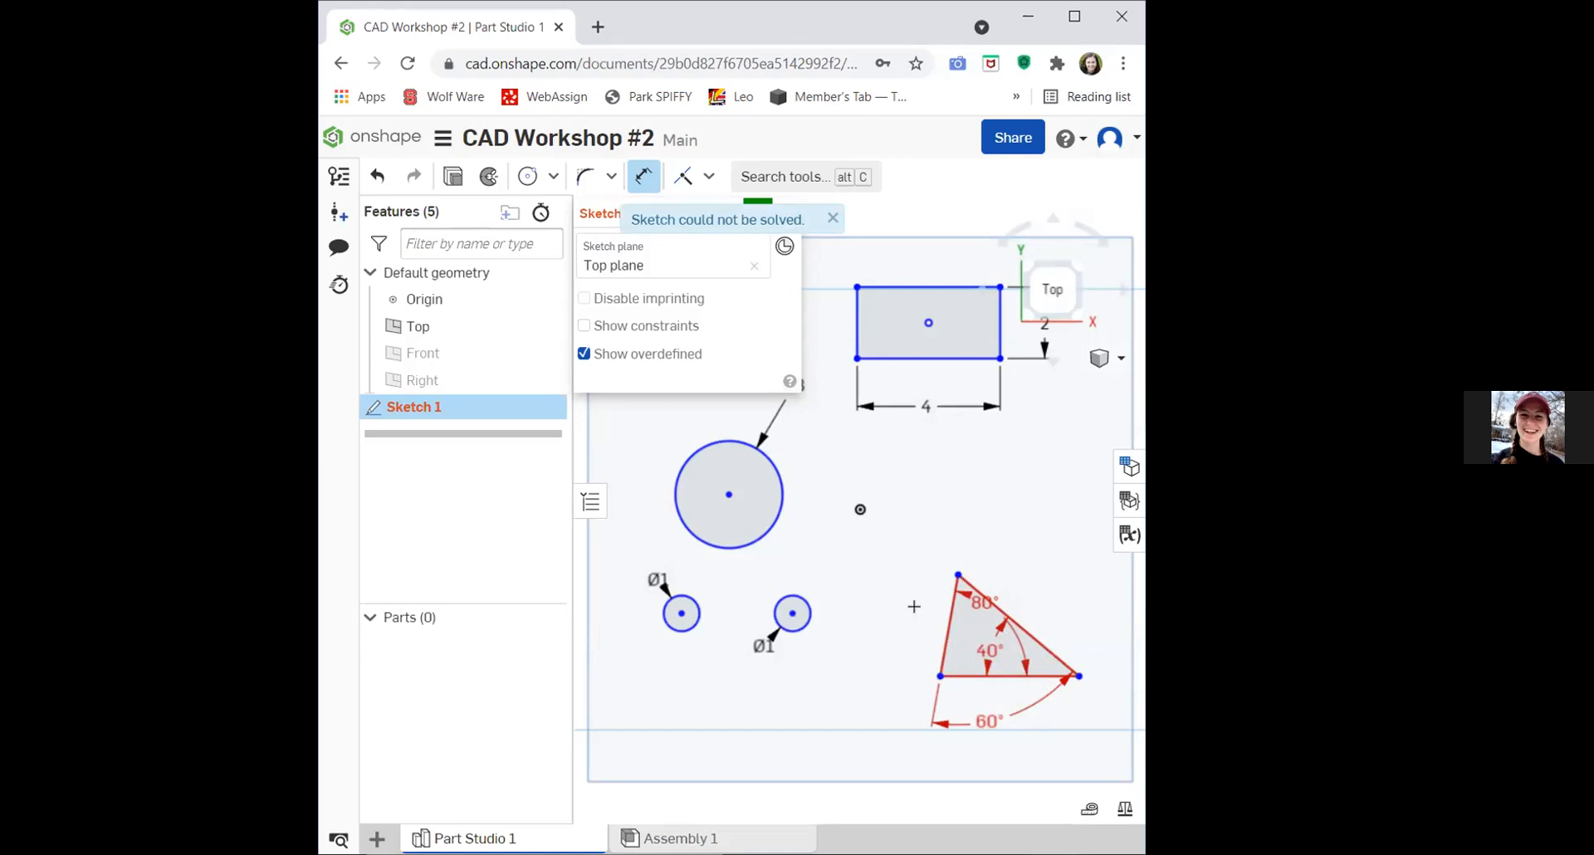
pyautogui.hotkey('ctrl', 'z')
pyautogui.hotkey('ctrl', 'z')
# Delete the triangle's 80-degree and 40-degree angle dimensions.
pyautogui.moveTo(981, 599); pyautogui.dragTo(1024, 659)
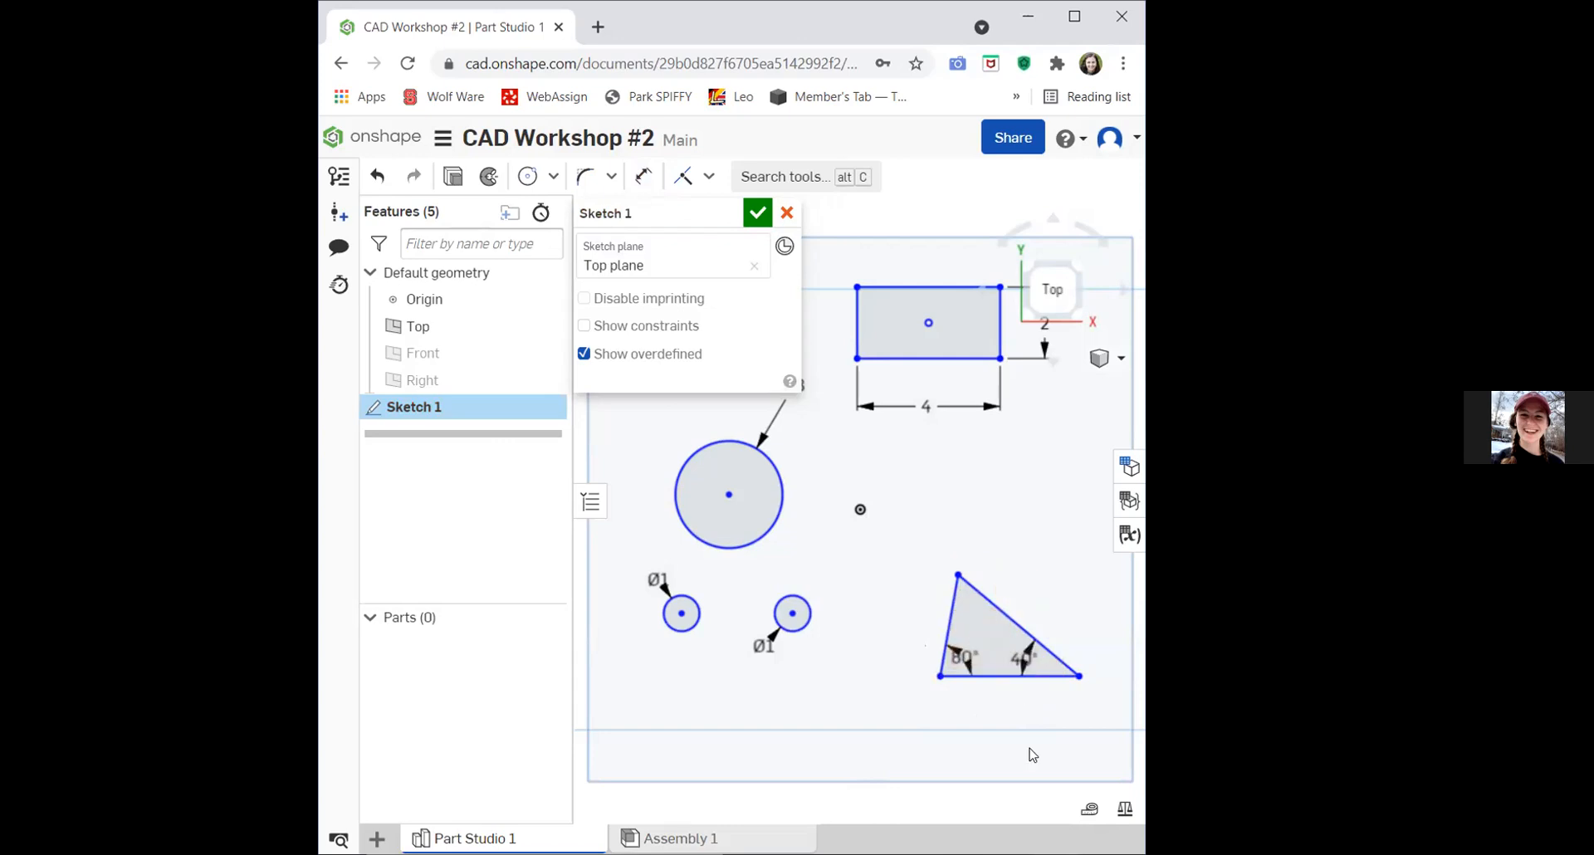
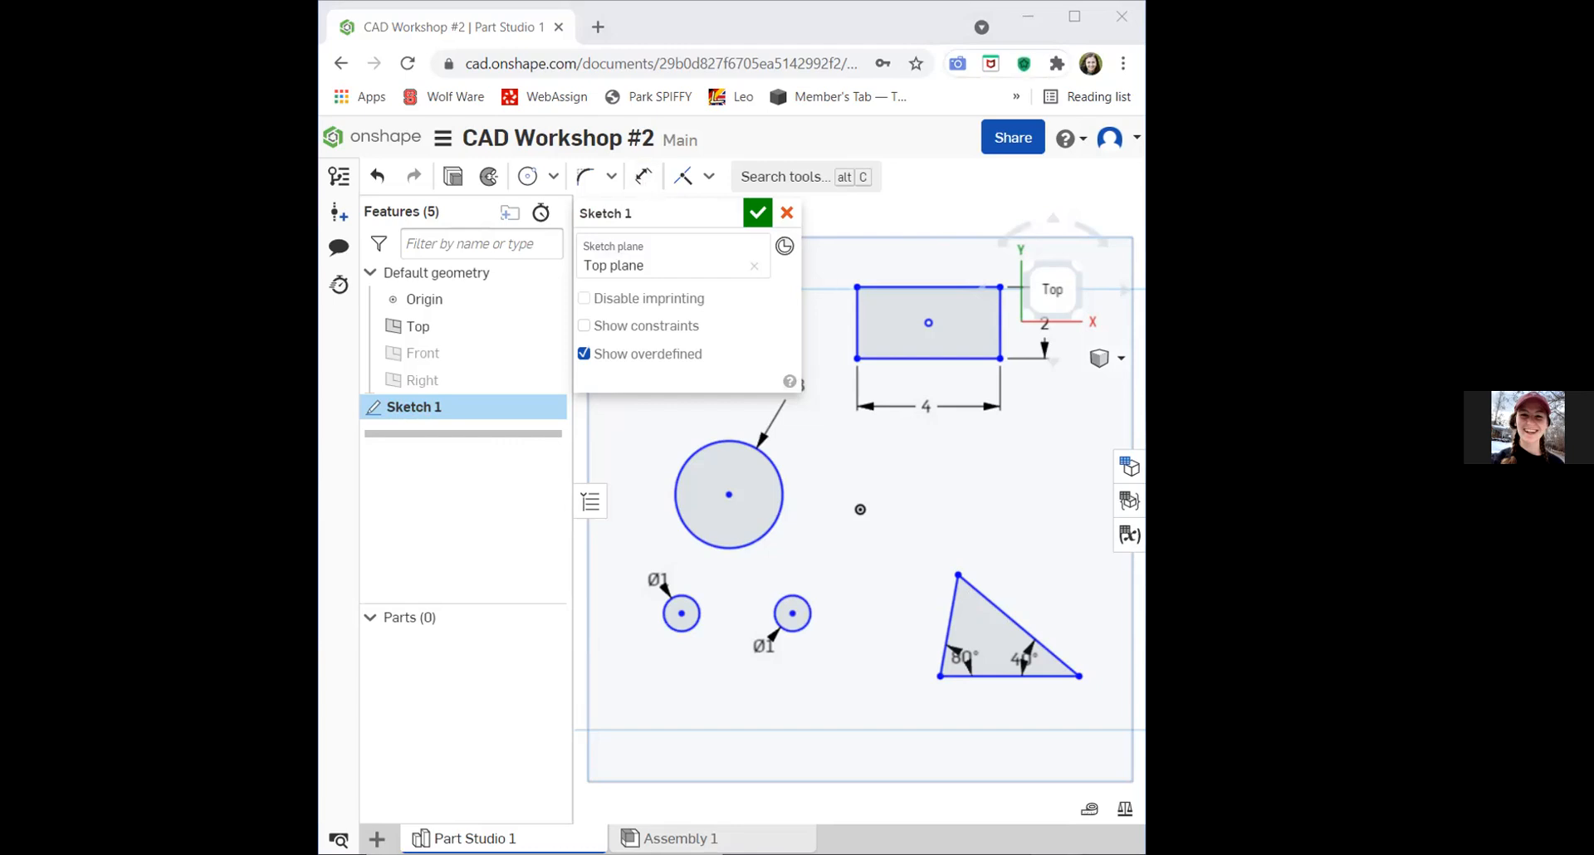
pyautogui.click(636, 179)
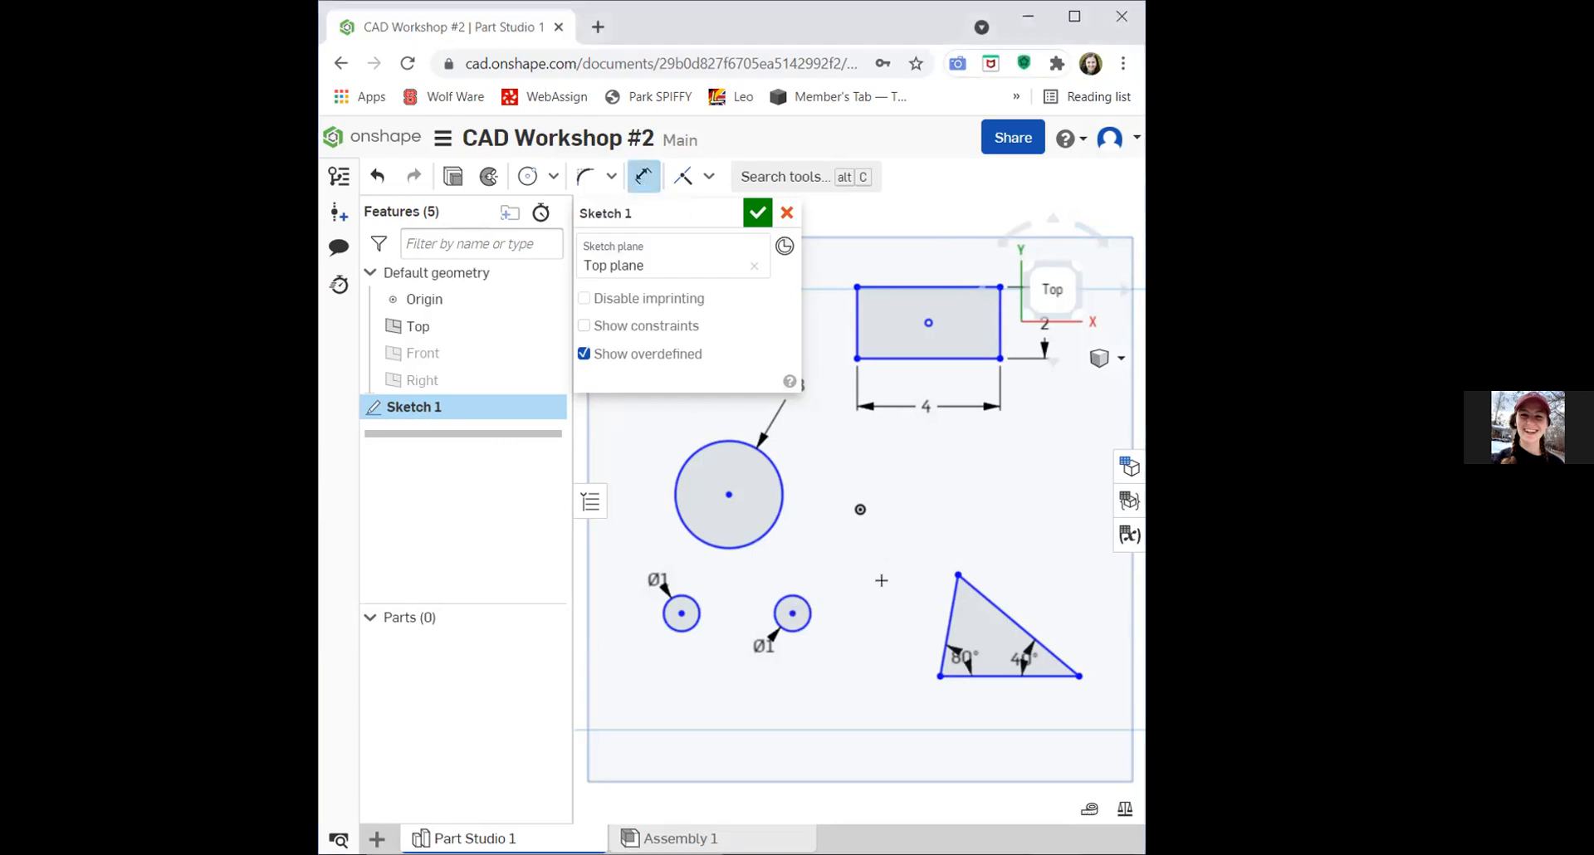
pyautogui.press('Escape')
pyautogui.click(964, 651)
pyautogui.press('Delete')
pyautogui.click(1014, 650)
pyautogui.press('Delete')
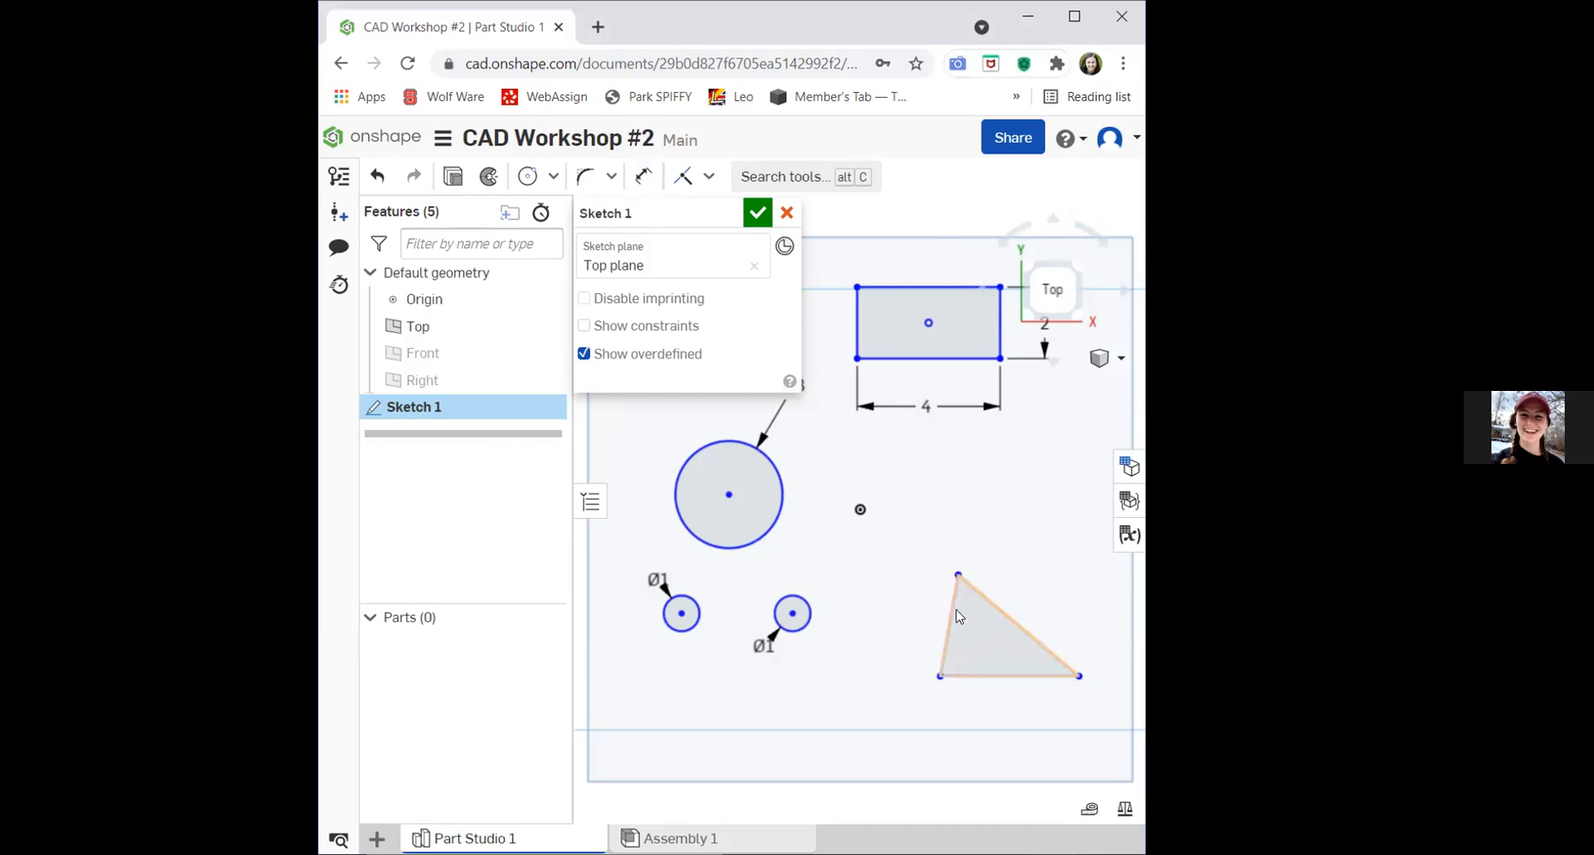
# Dimension the angle between the triangle's bottom and left edges at 75 degrees.
pyautogui.click(643, 176)
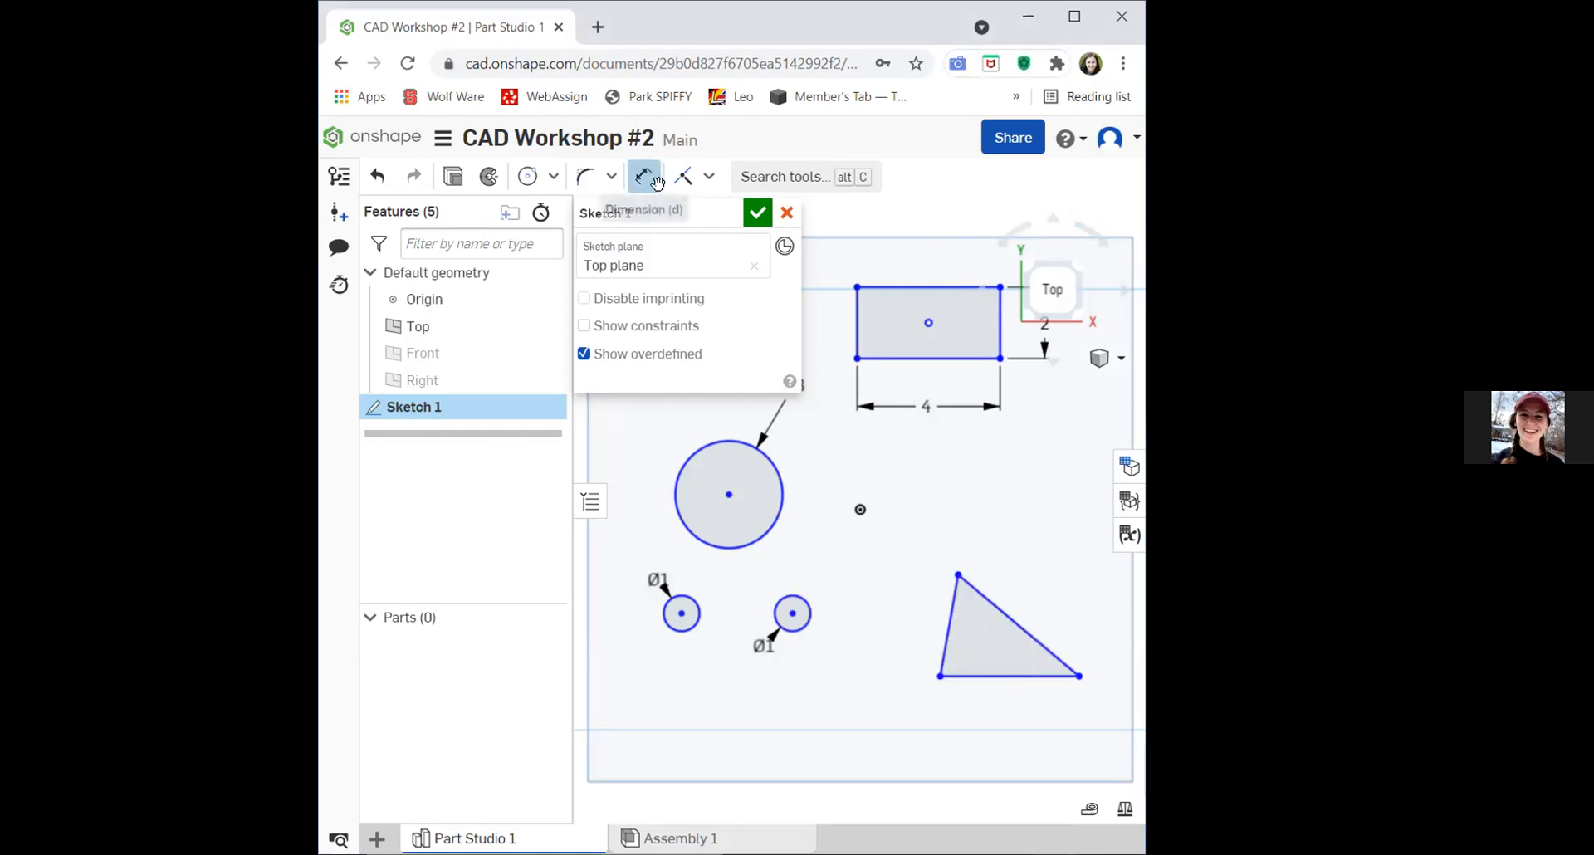
pyautogui.click(989, 677)
pyautogui.click(979, 689)
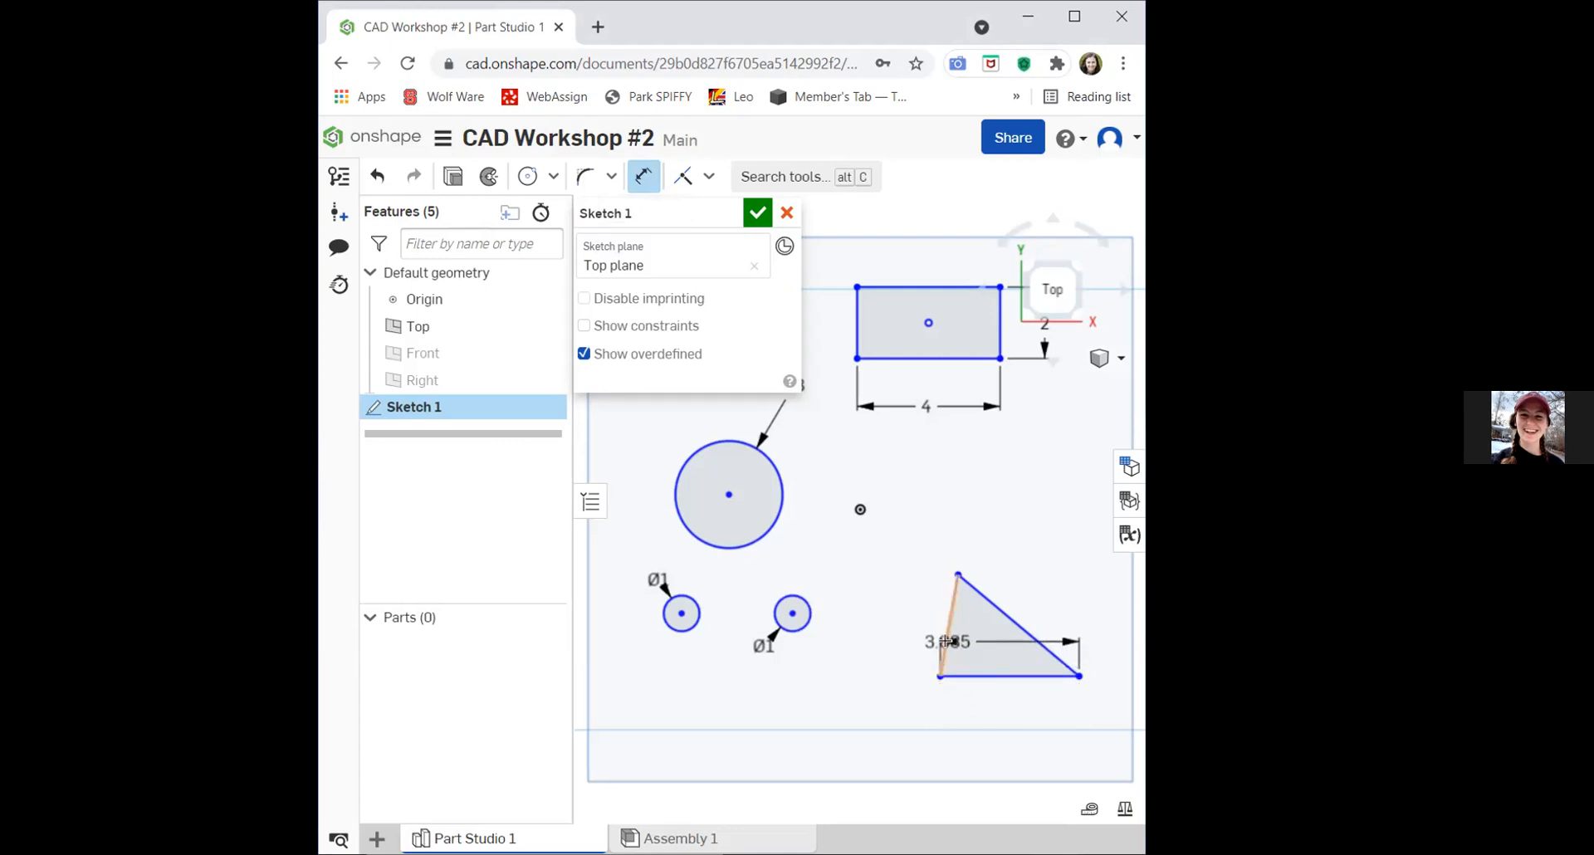
pyautogui.click(946, 641)
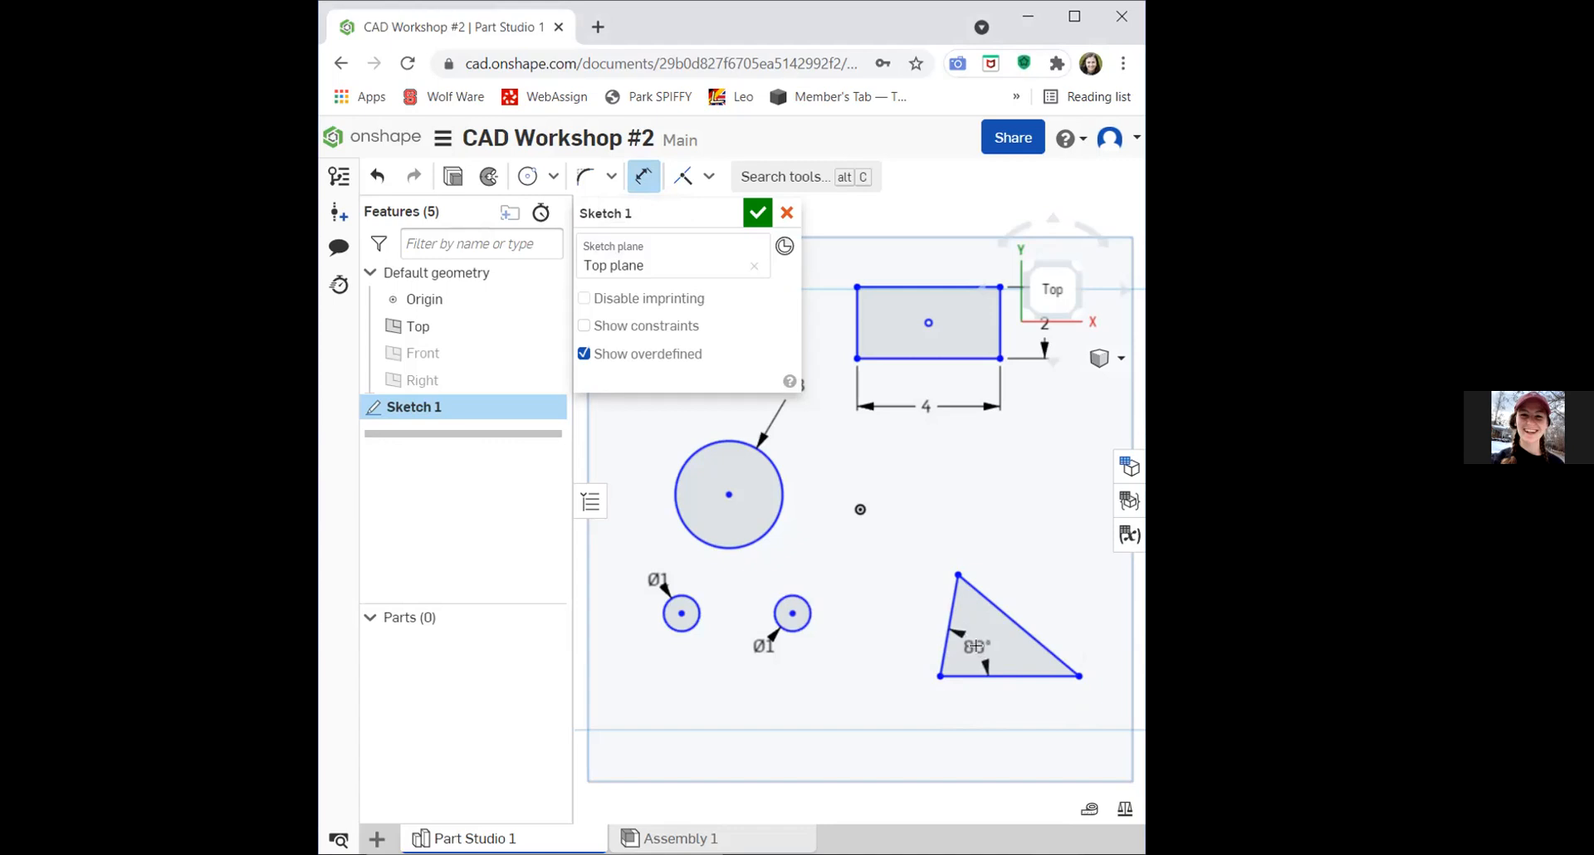
pyautogui.click(975, 647)
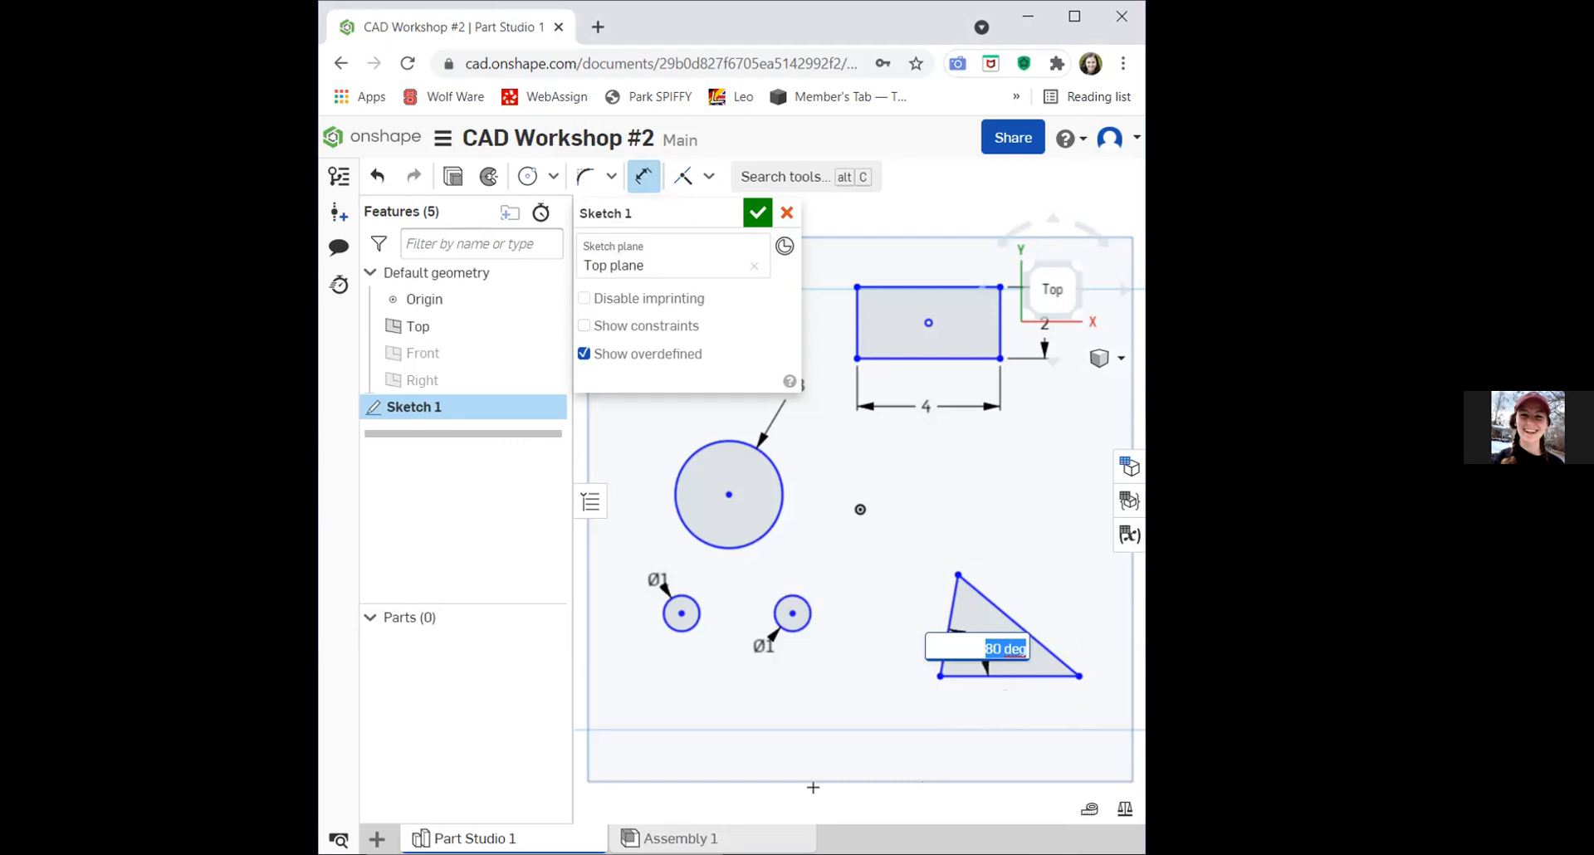
pyautogui.write('75')
pyautogui.press('Return')
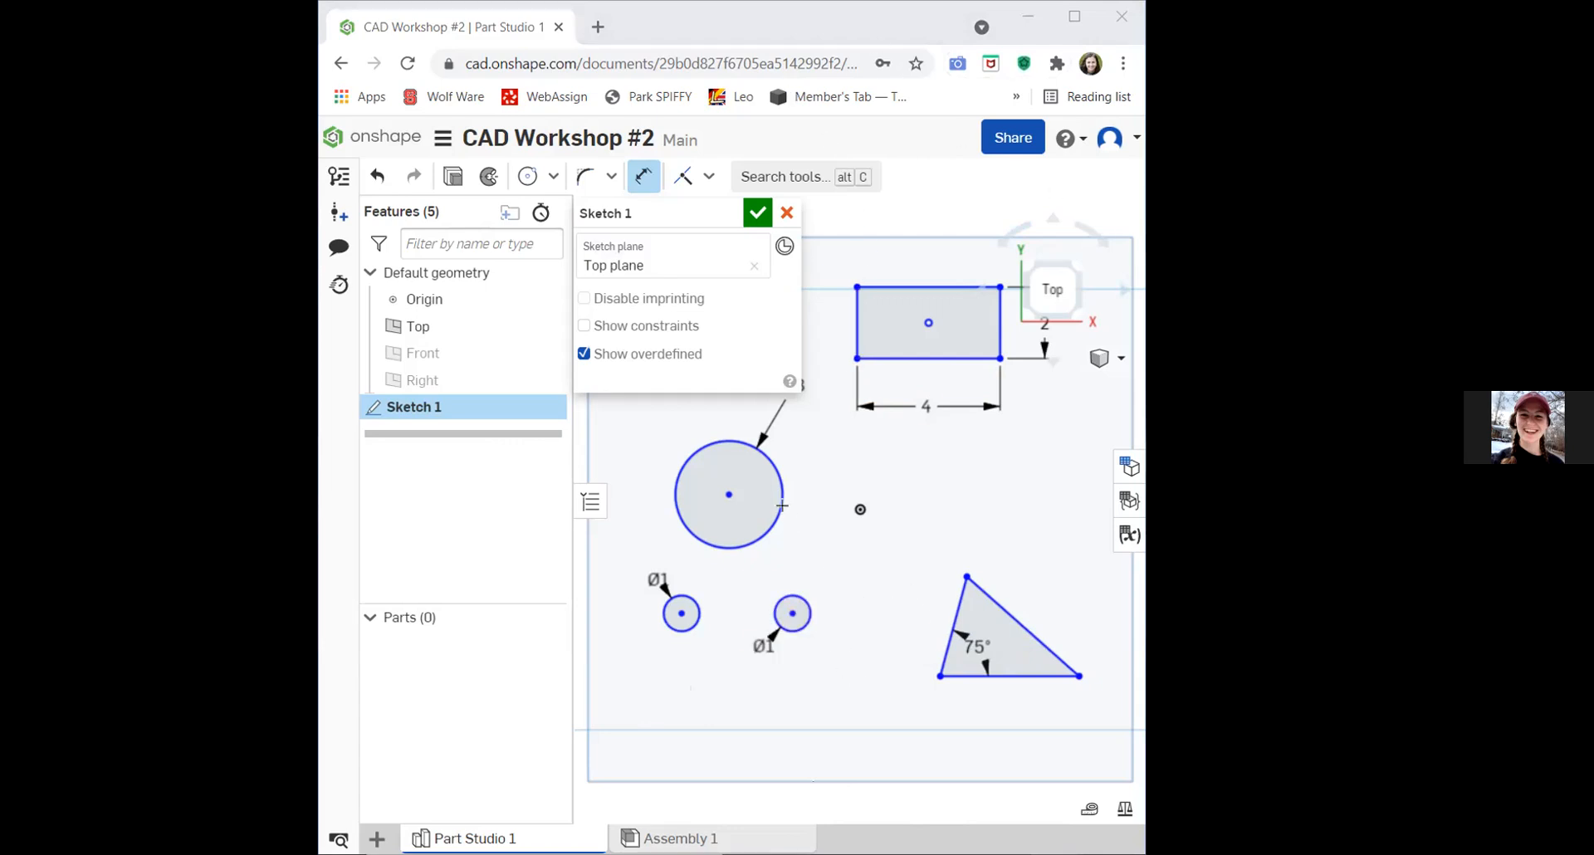
# Delete the large circle and the two small circles from the sketch.
pyautogui.click(633, 421)
pyautogui.press('Escape')
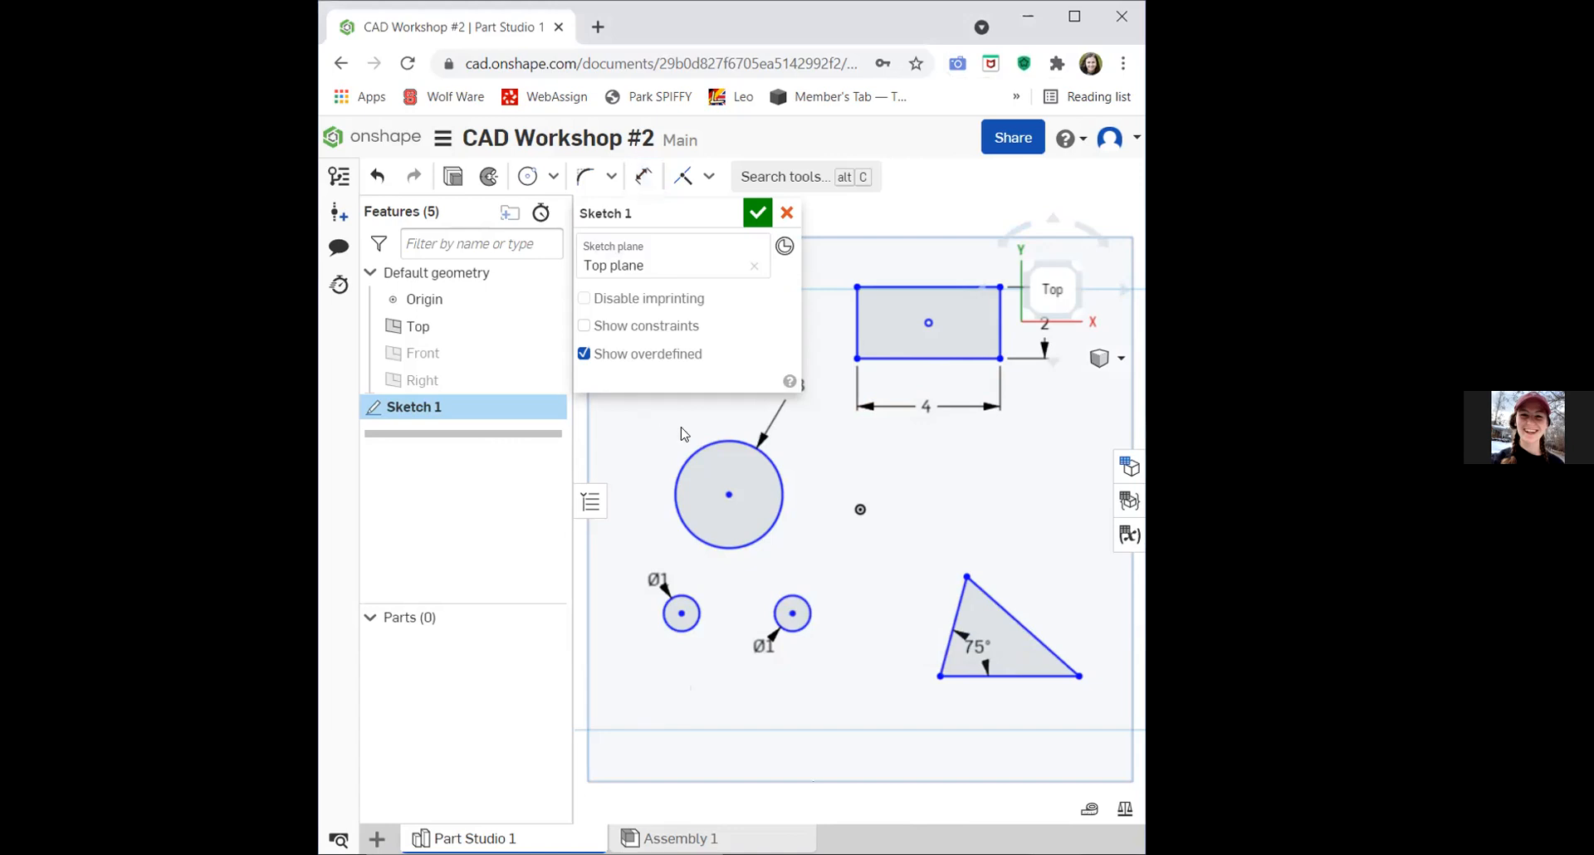
pyautogui.click(723, 442)
pyautogui.press('Delete')
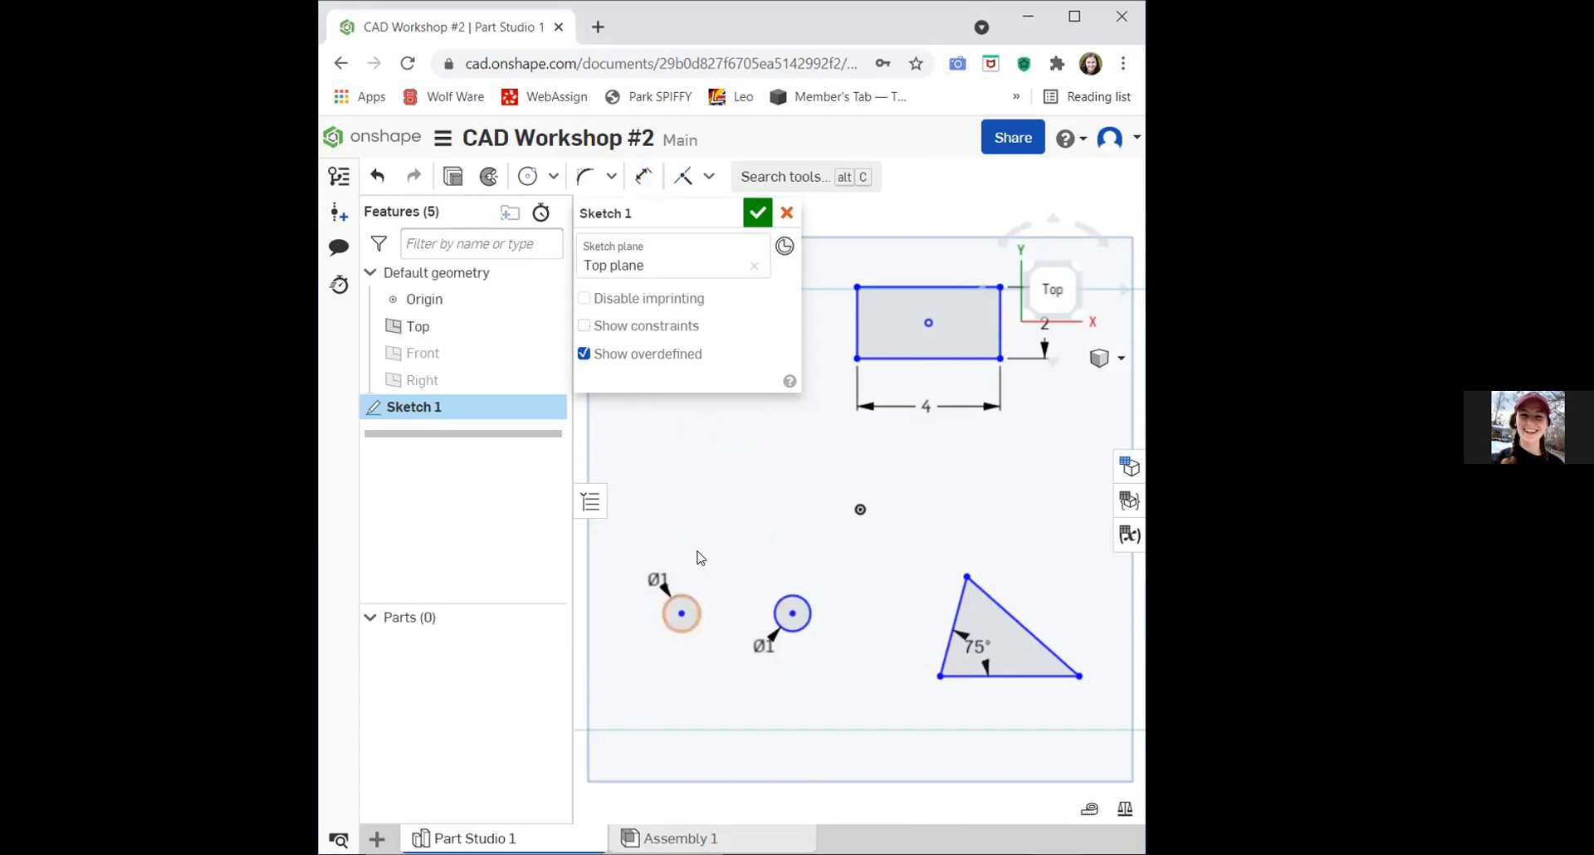
pyautogui.click(688, 611)
pyautogui.press('Delete')
pyautogui.click(791, 613)
pyautogui.press('Delete')
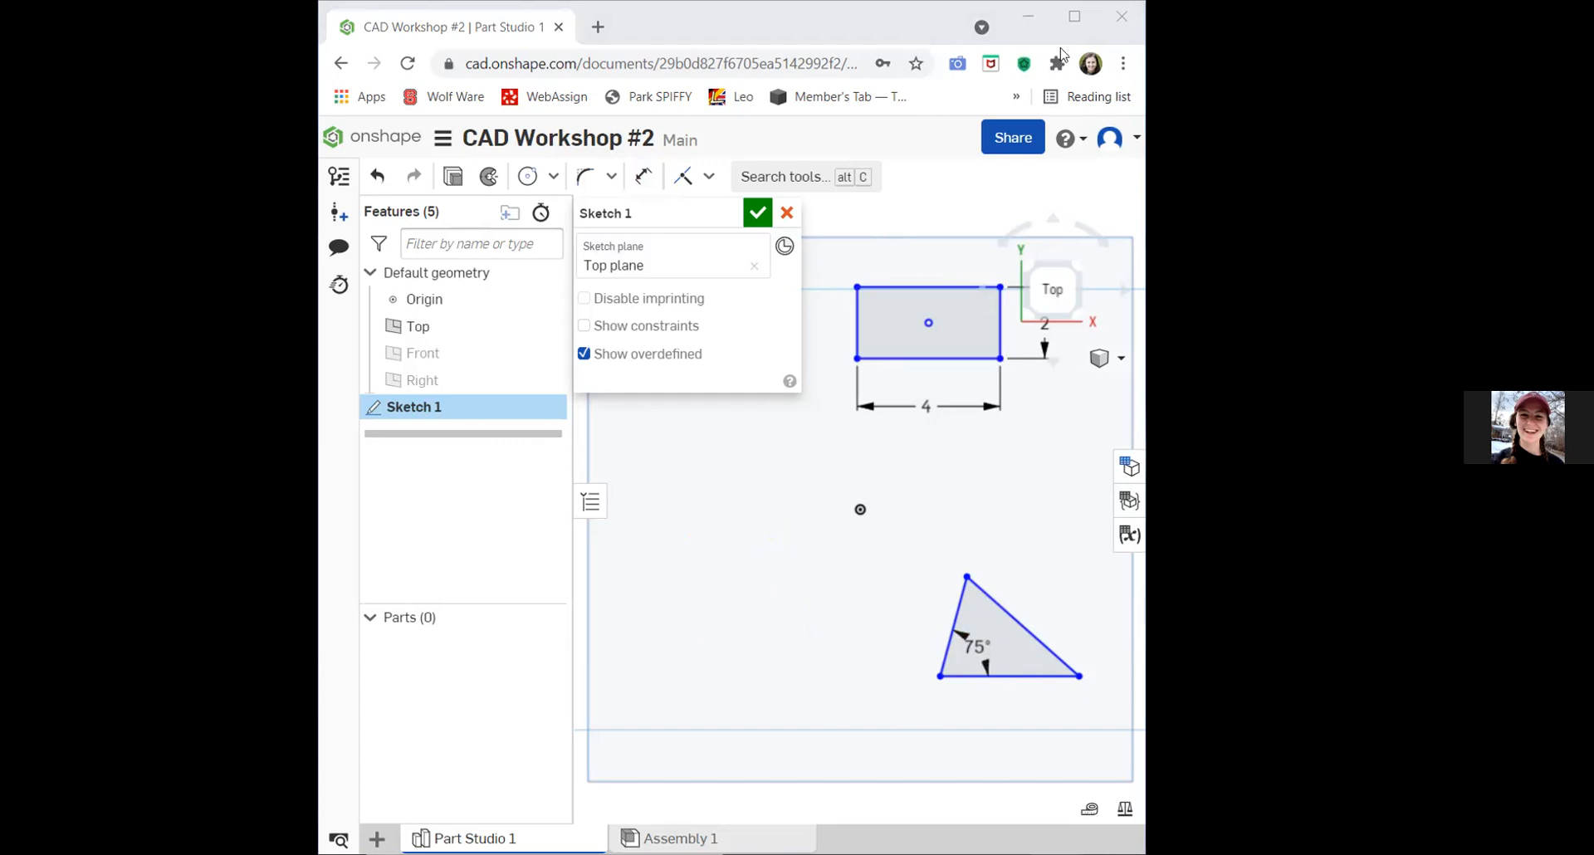
# Maximize the browser window so the full set of sketch tools is available.
pyautogui.click(1074, 16)
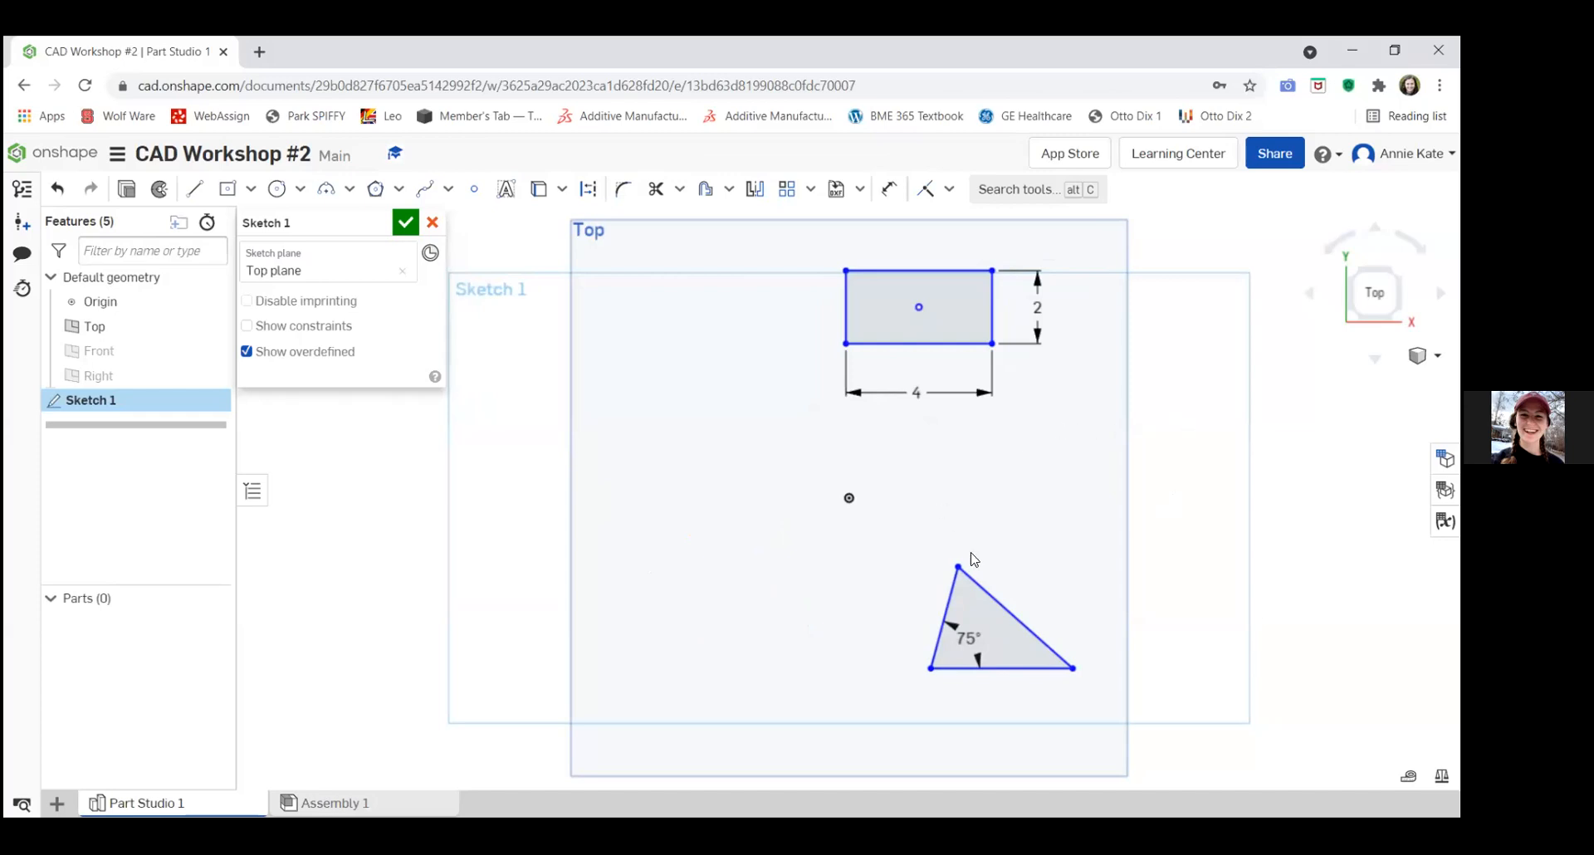
pyautogui.click(754, 190)
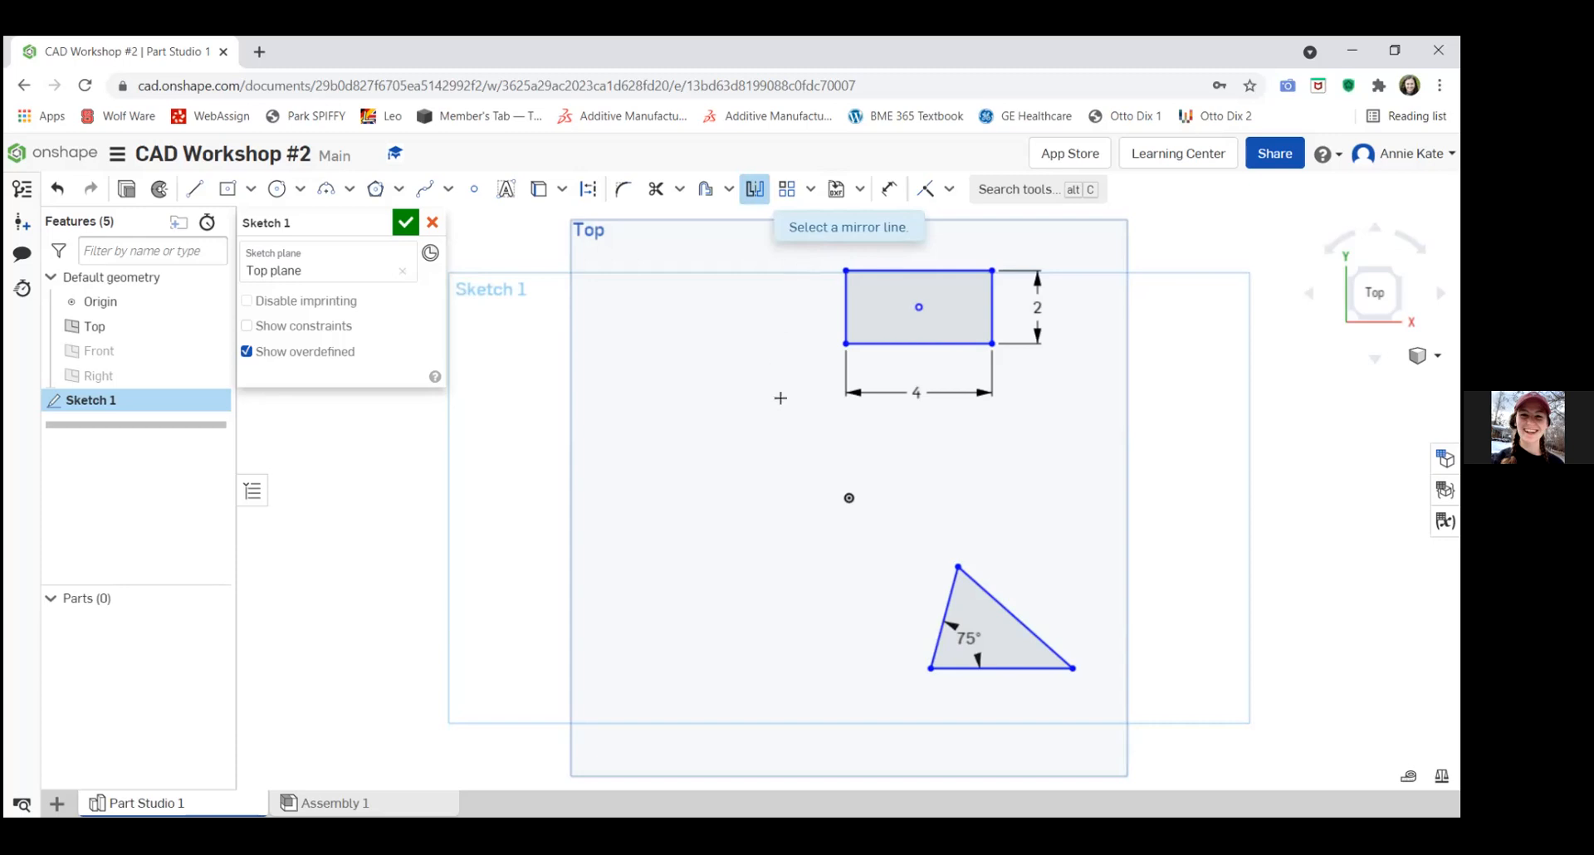
pyautogui.press('Escape')
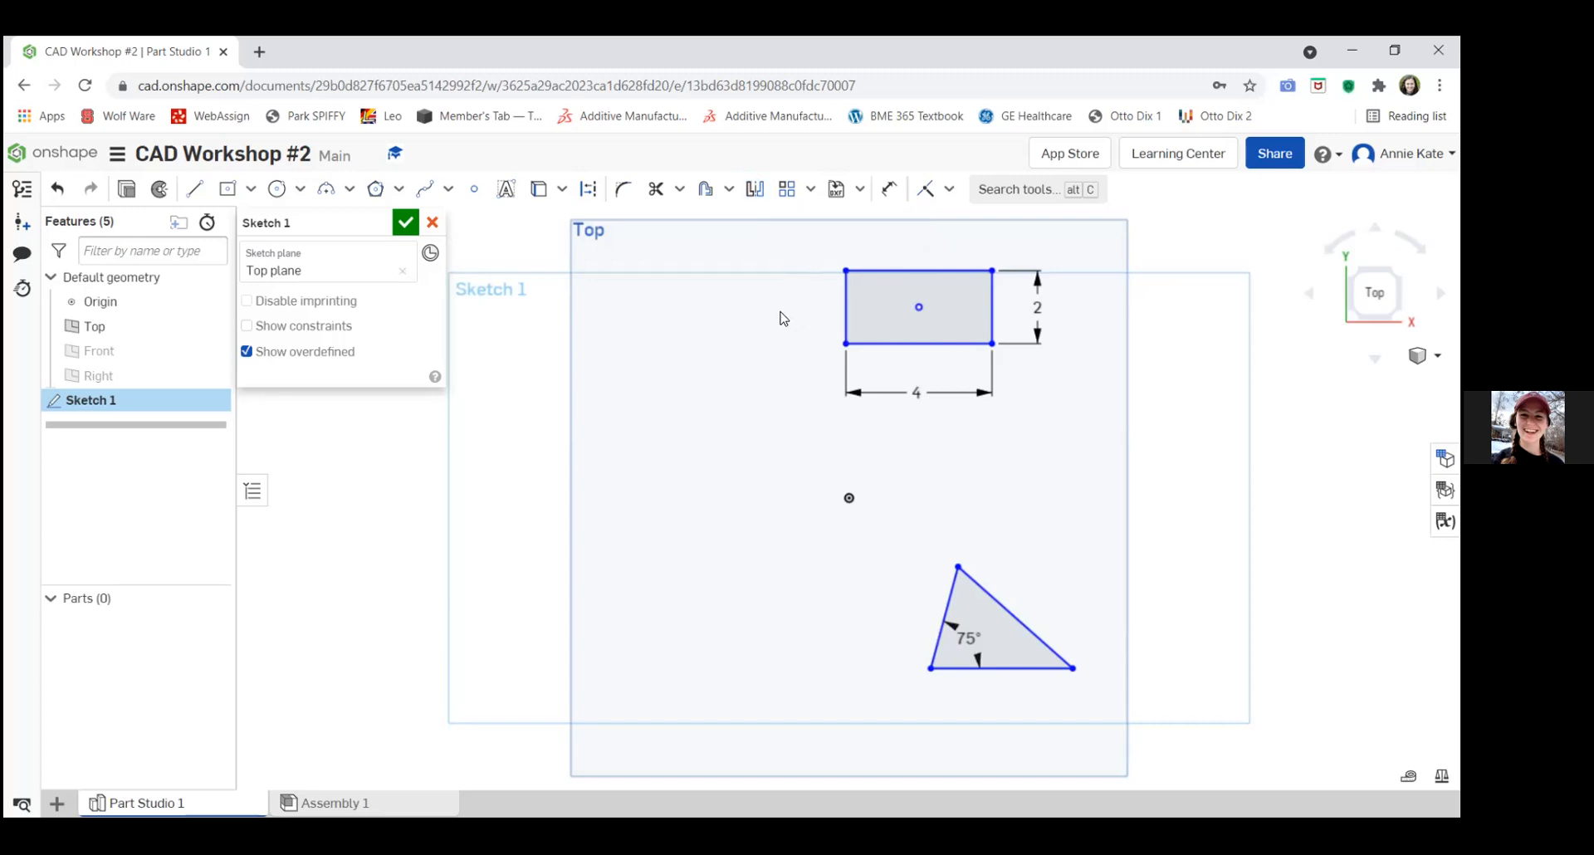
# Sketch a vertical line about 13.7 cm long to the left of the rectangle and triangle.
pyautogui.press('l')
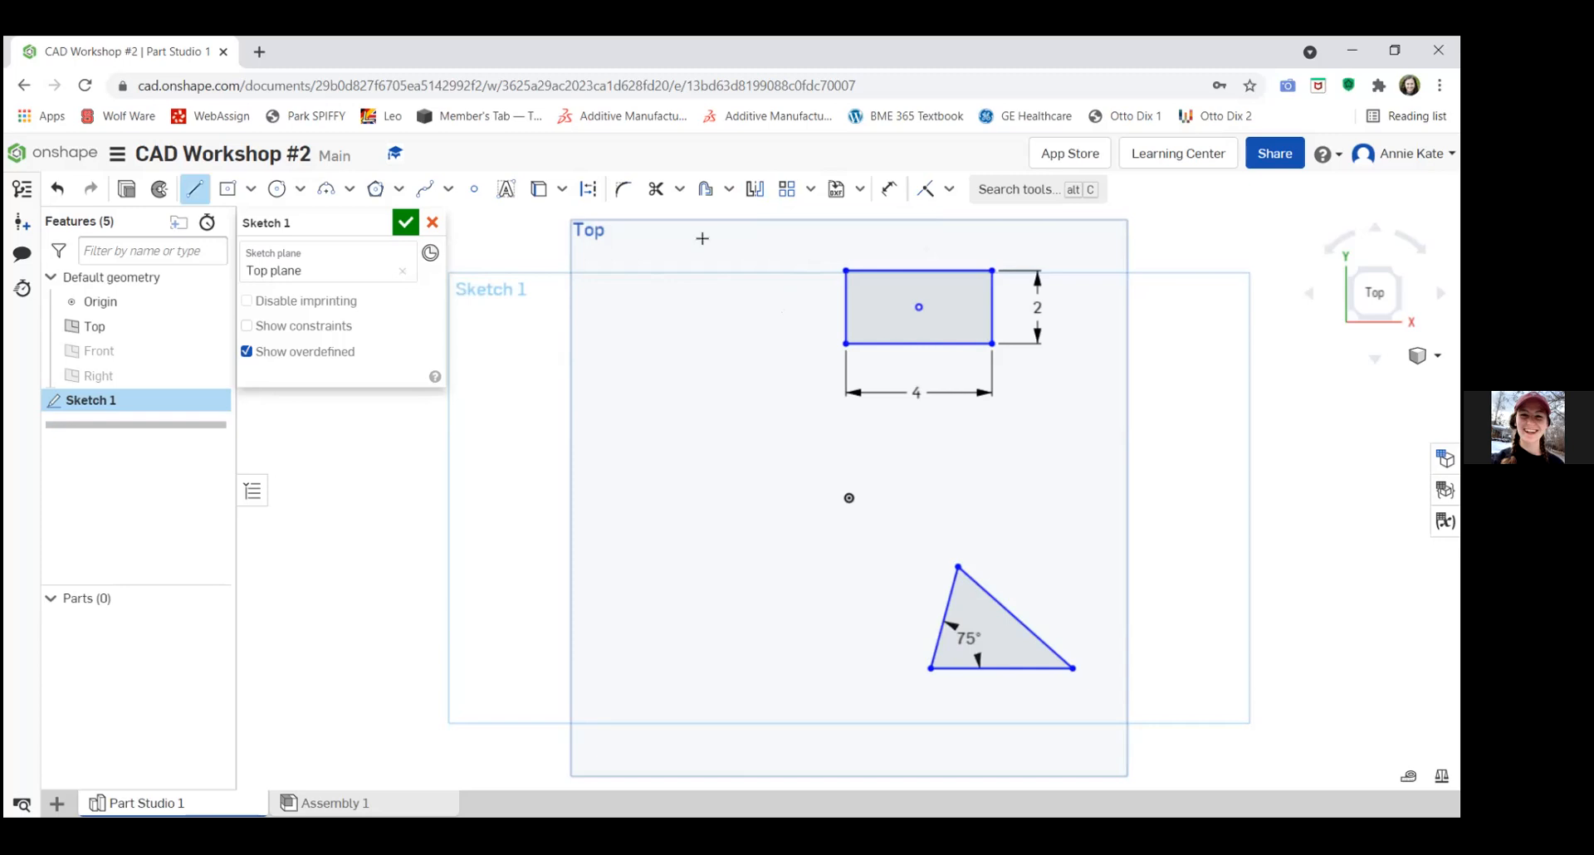
pyautogui.click(778, 241)
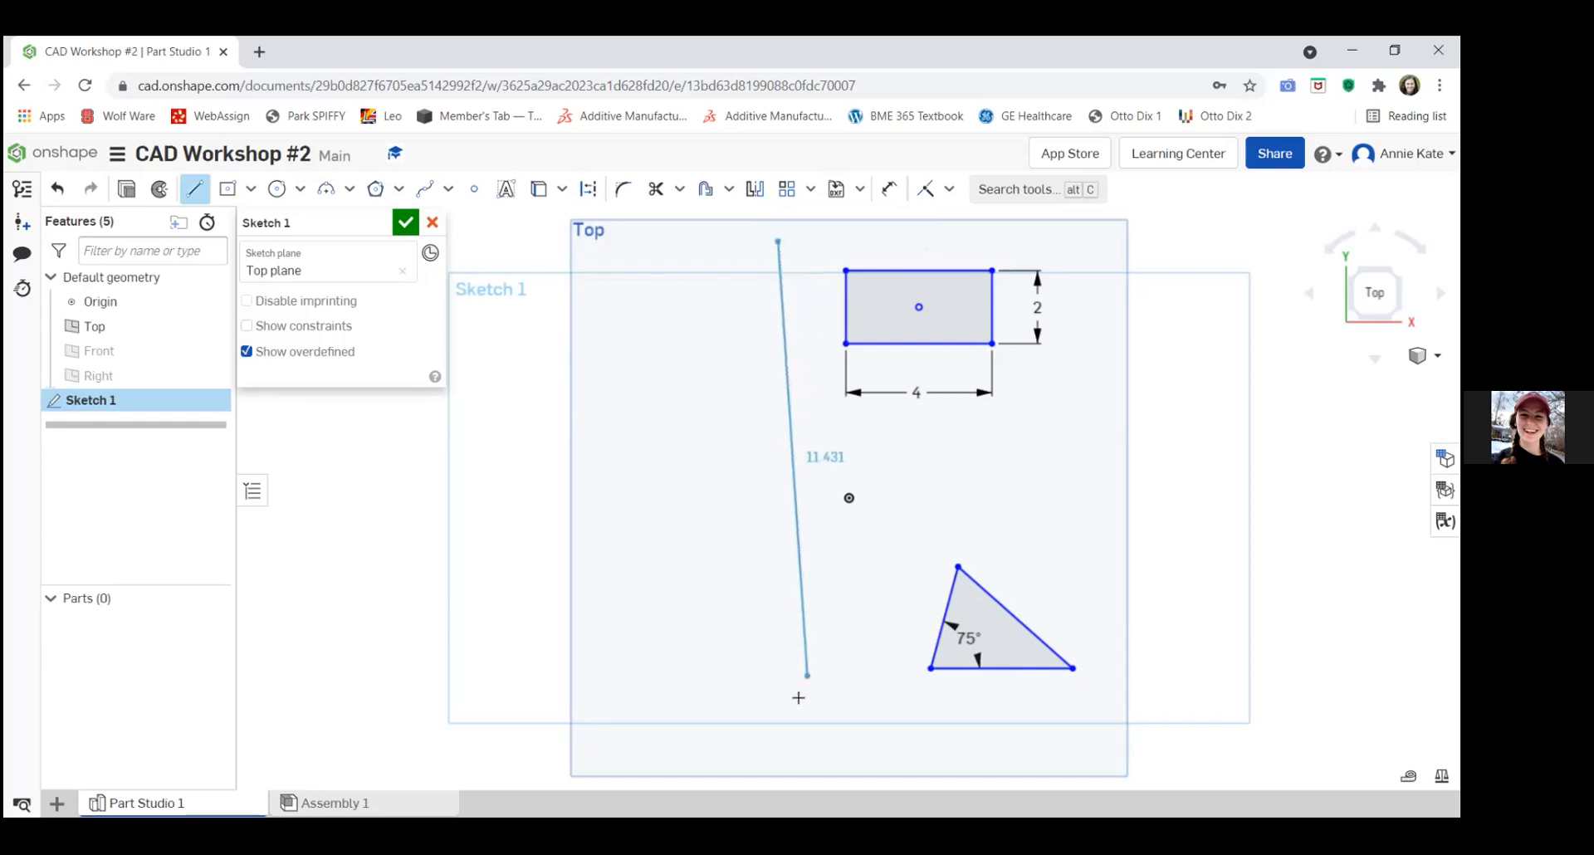
pyautogui.click(777, 741)
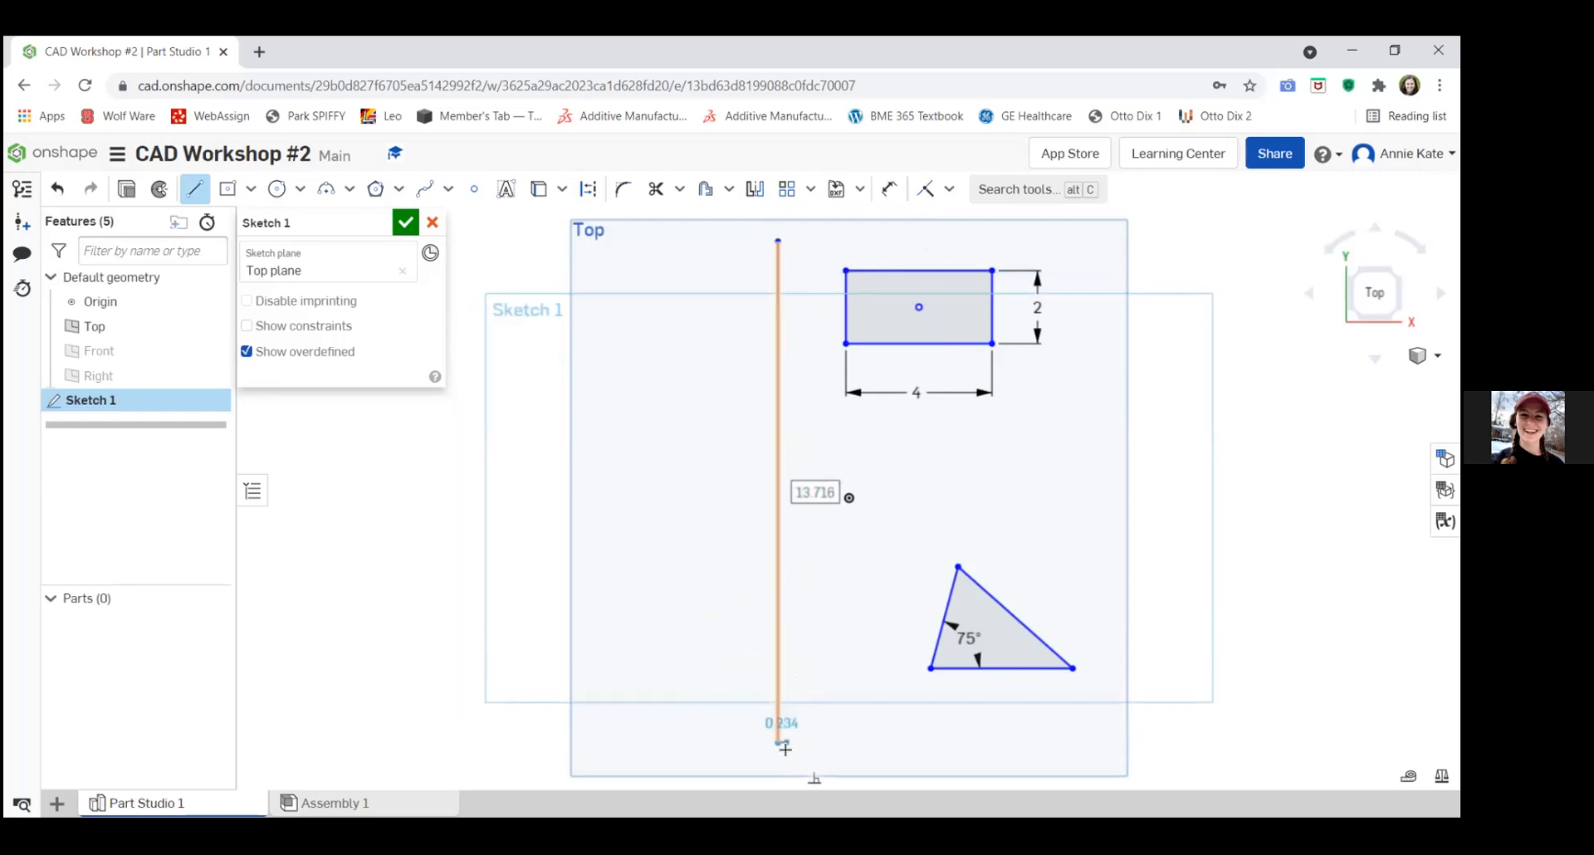
pyautogui.press('Escape')
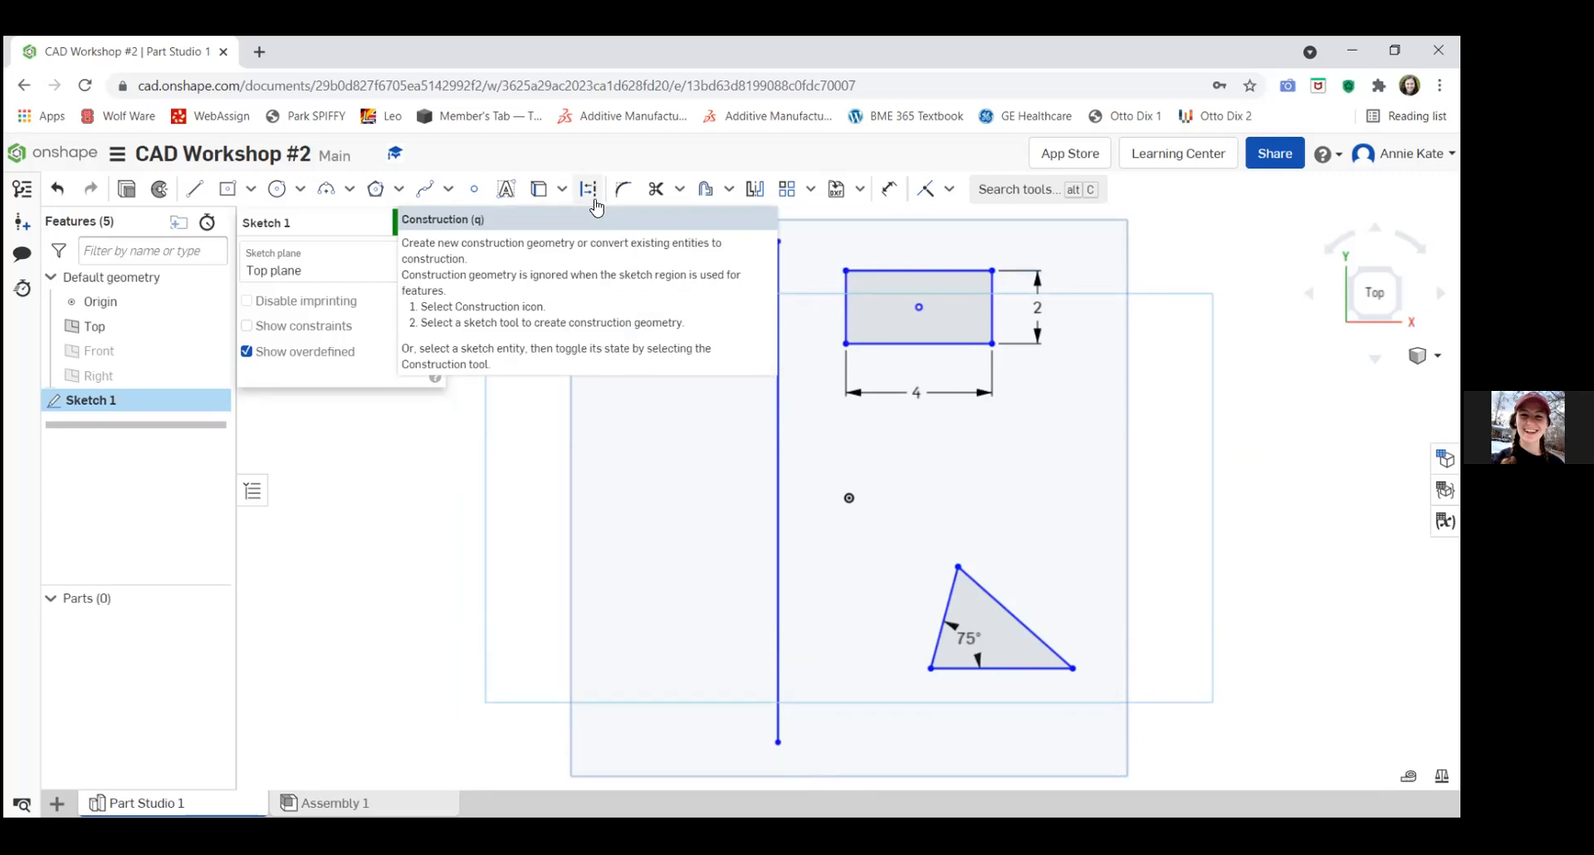
# Try toggling the solid vertical line to construction geometry, and delete the line.
pyautogui.click(589, 196)
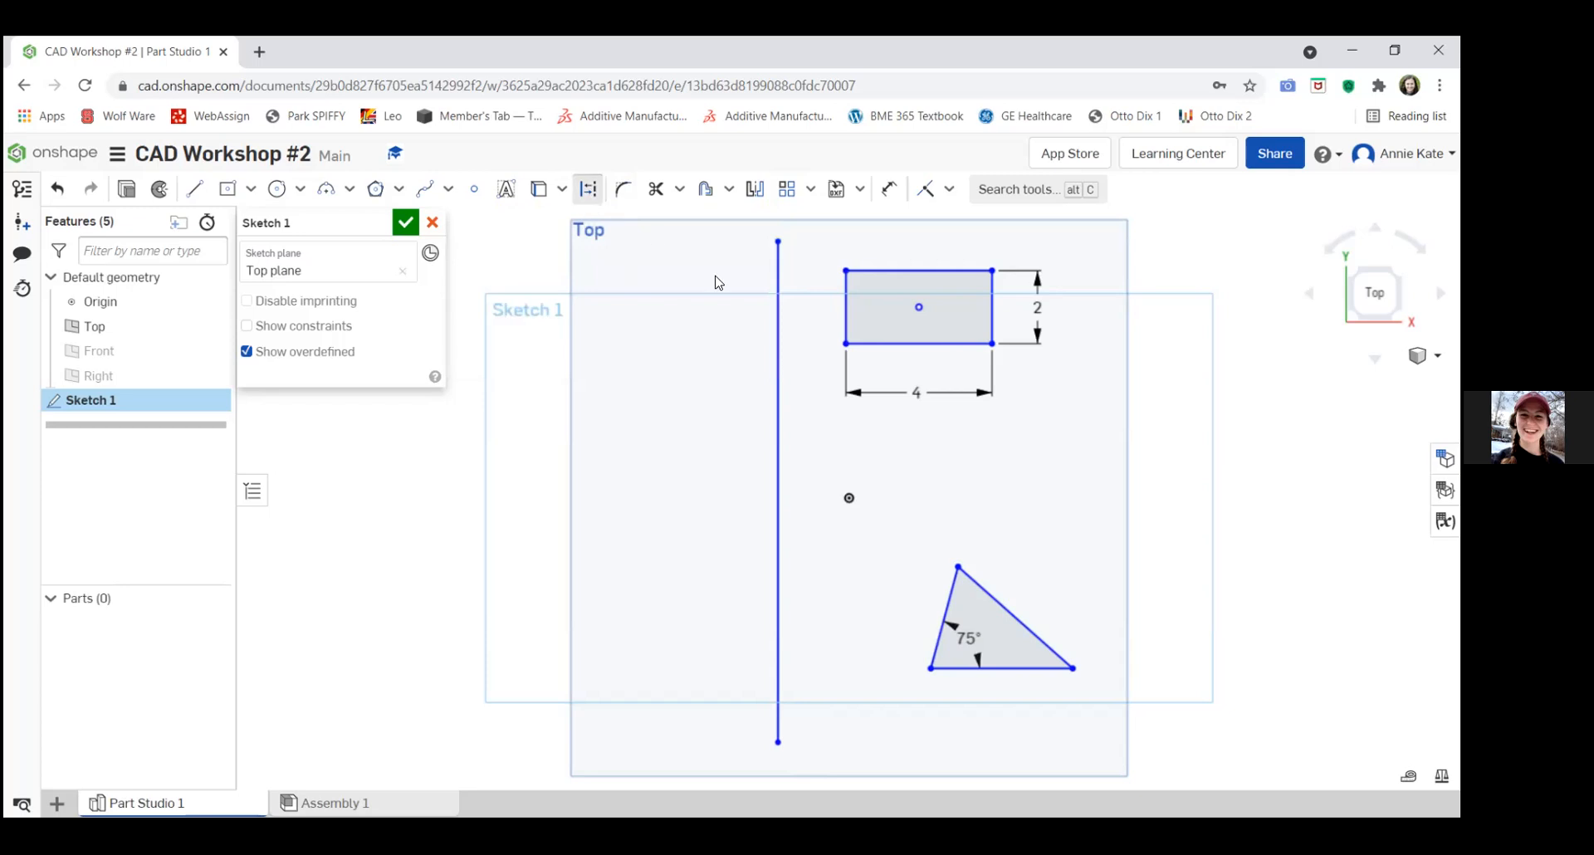
pyautogui.click(778, 315)
pyautogui.click(719, 427)
pyautogui.press('q')
pyautogui.click(778, 380)
pyautogui.press('q')
pyautogui.click(778, 382)
pyautogui.click(733, 440)
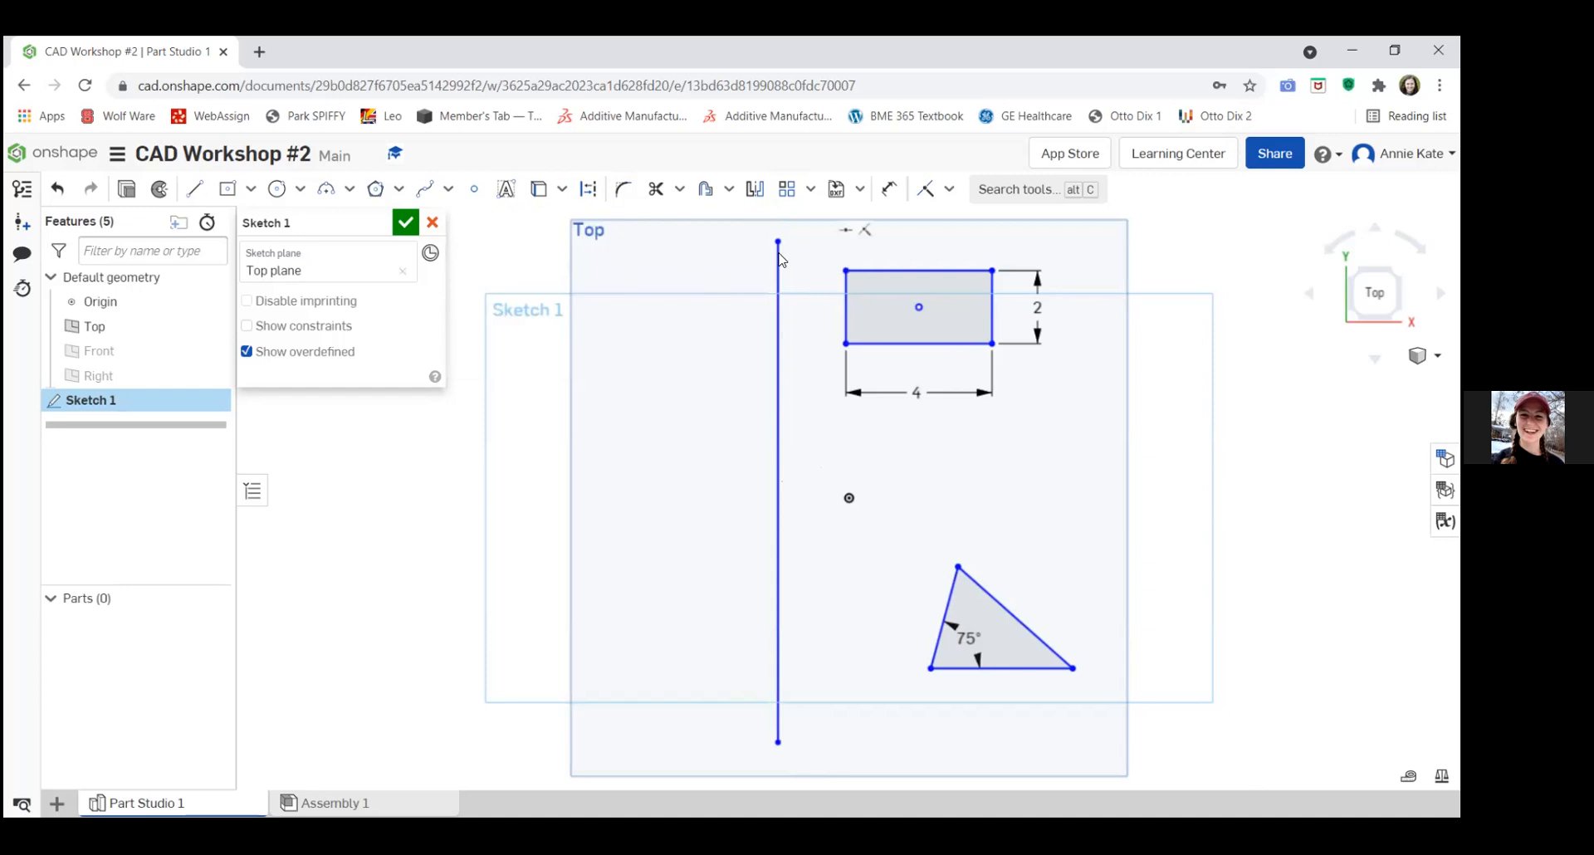
pyautogui.click(777, 263)
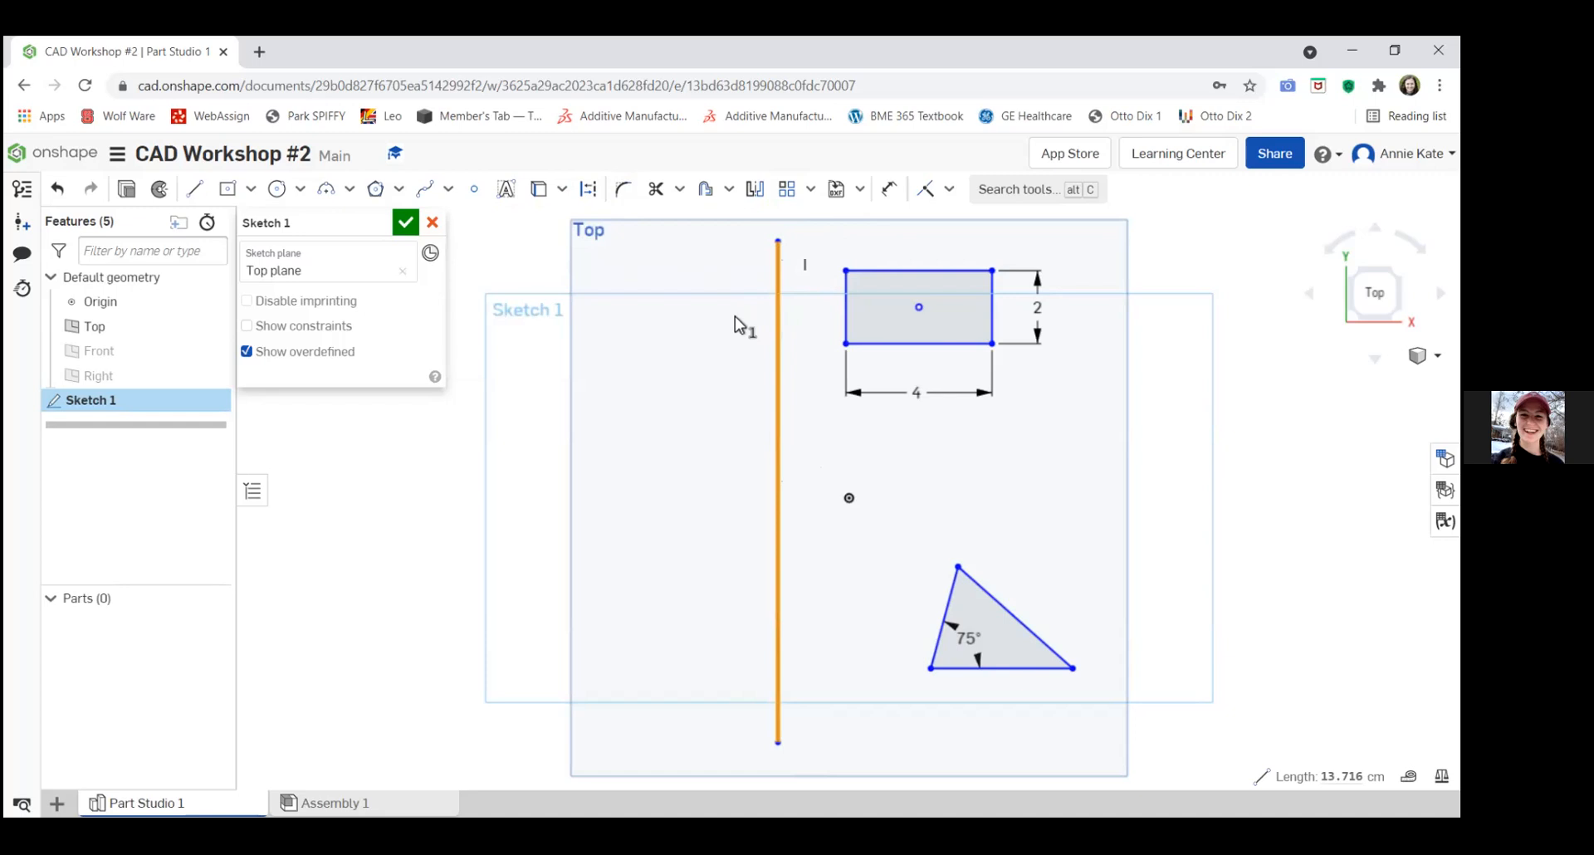
pyautogui.press('Delete')
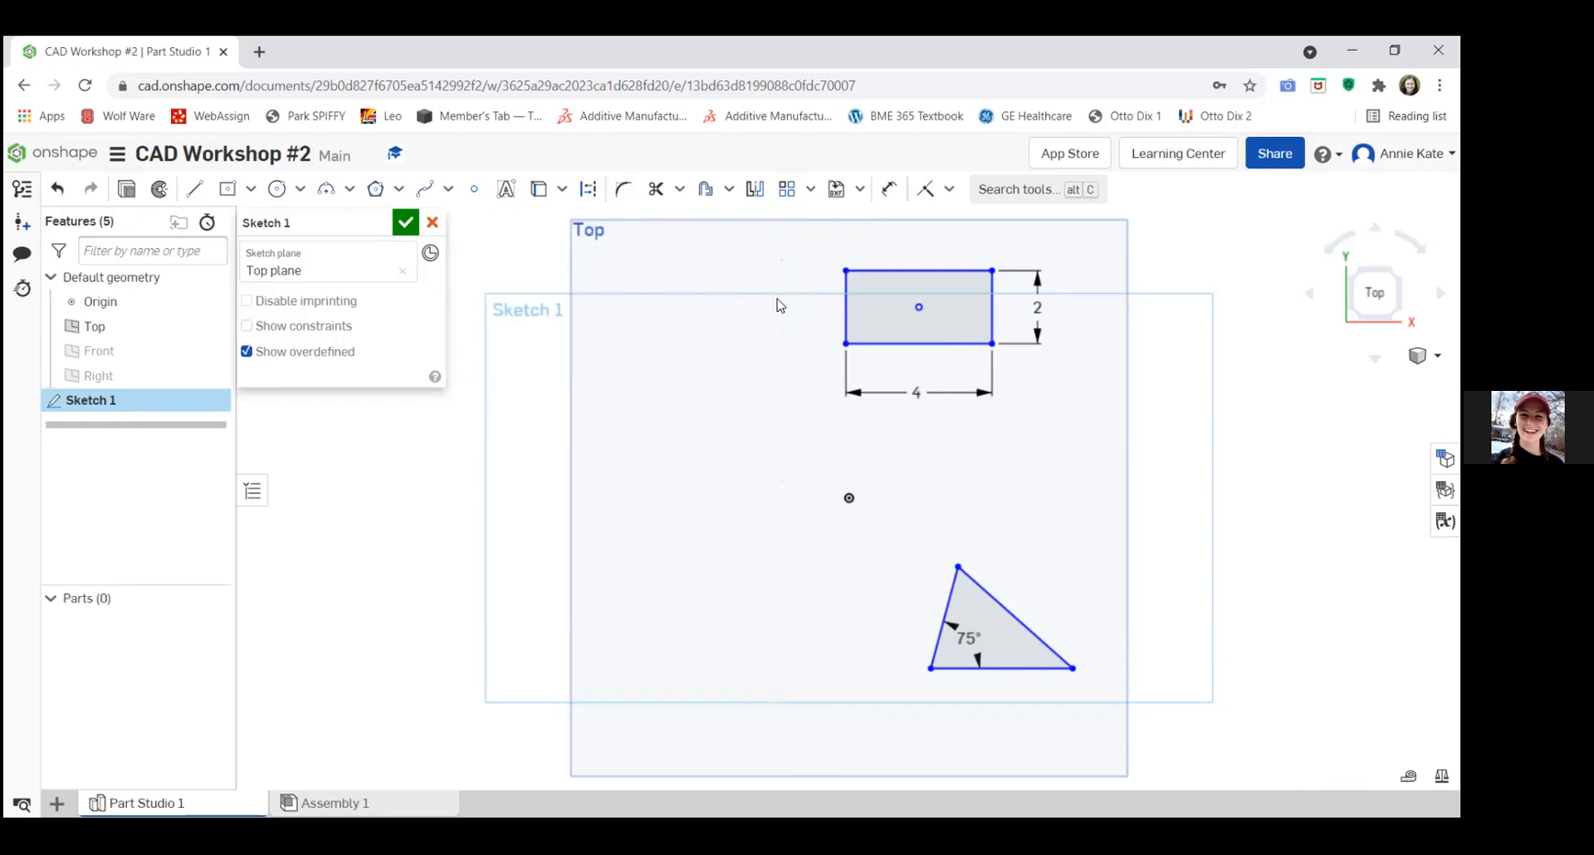
# Sketch a vertical construction line about 13.1 cm long to the left of the rectangle and triangle.
pyautogui.click(588, 189)
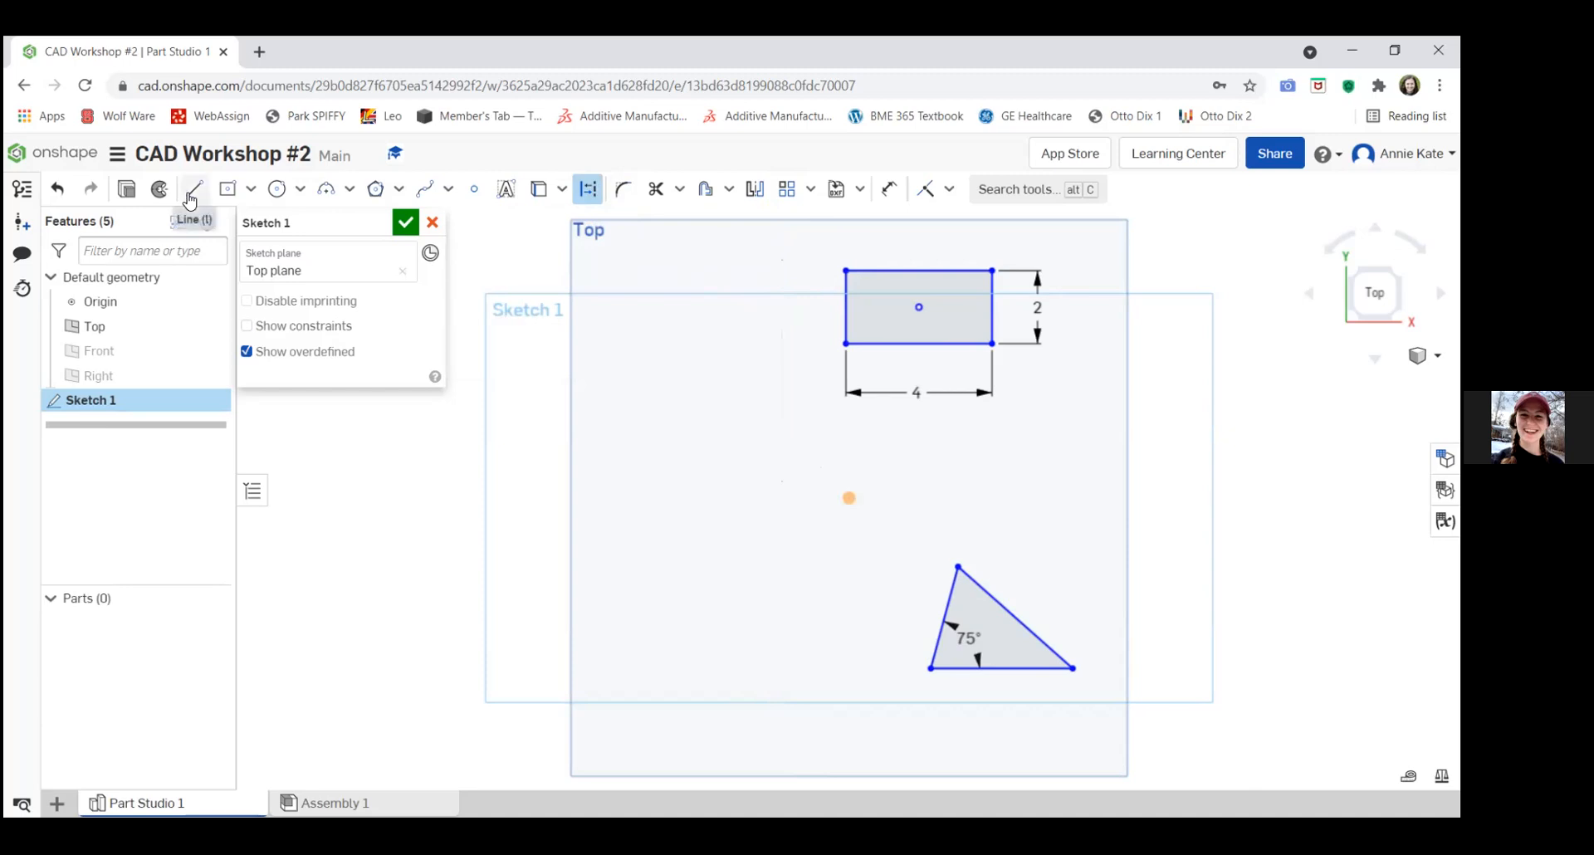
pyautogui.click(195, 188)
pyautogui.click(733, 257)
pyautogui.click(735, 736)
pyautogui.press('Escape')
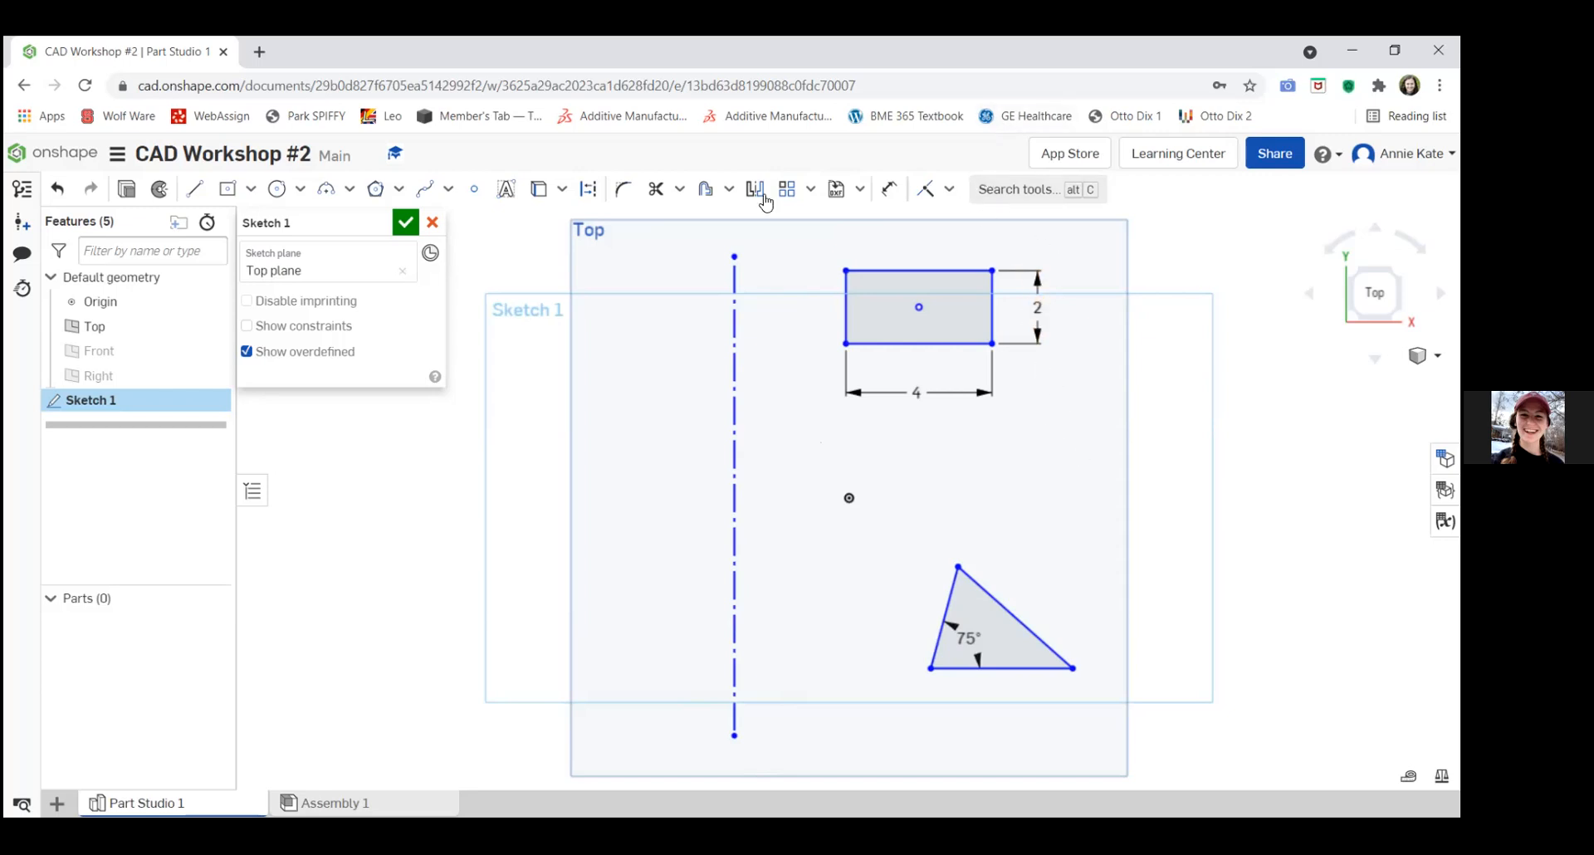
# Mirror the rectangle's four edges and the triangle's slanted right edge across the vertical construction line.
pyautogui.click(755, 191)
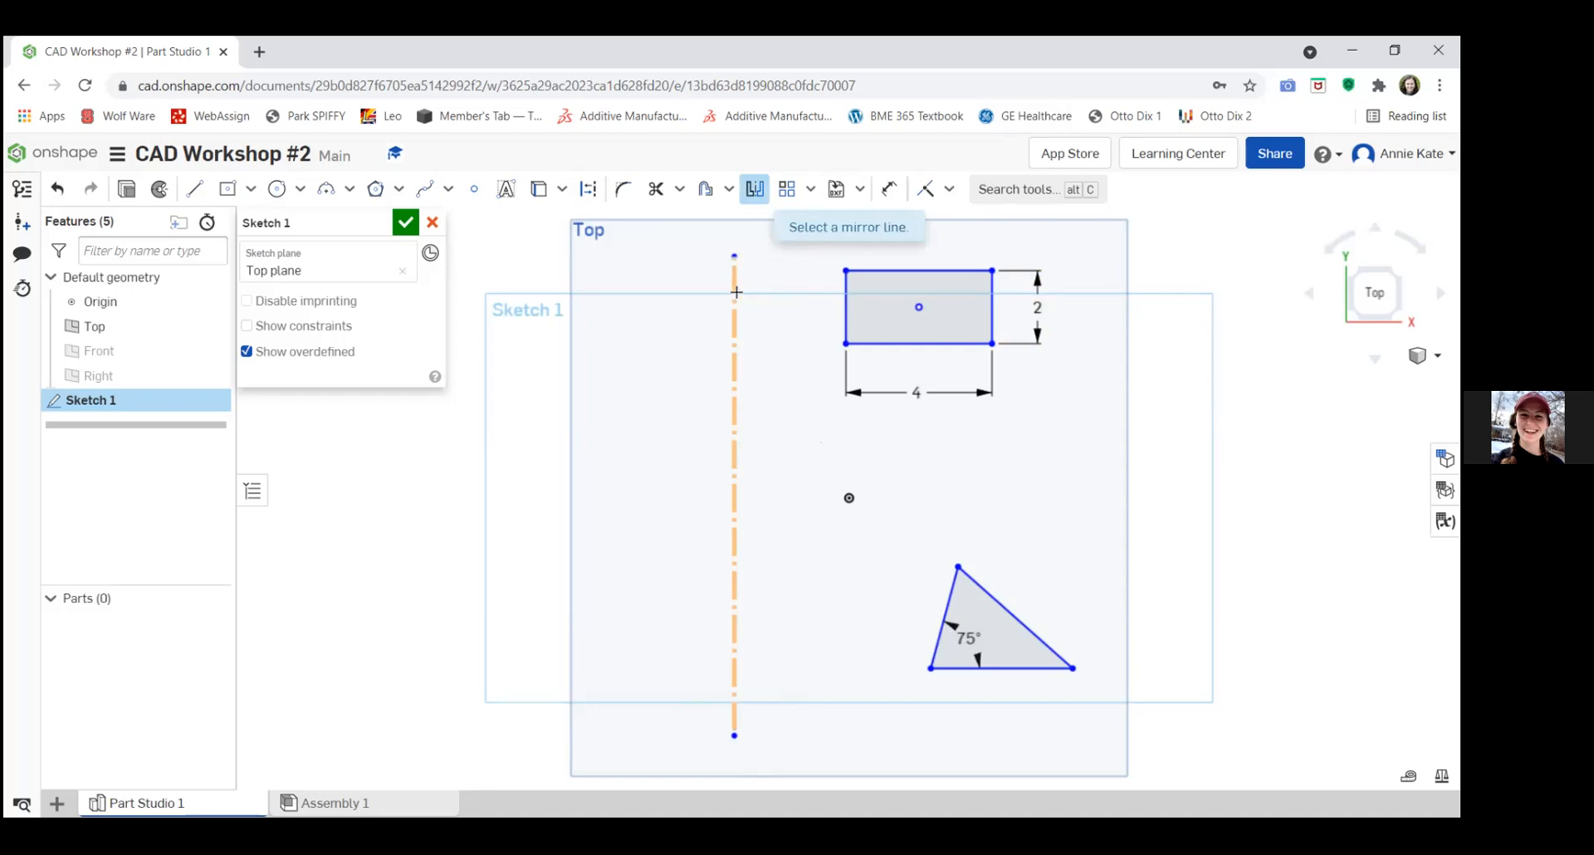
pyautogui.click(735, 292)
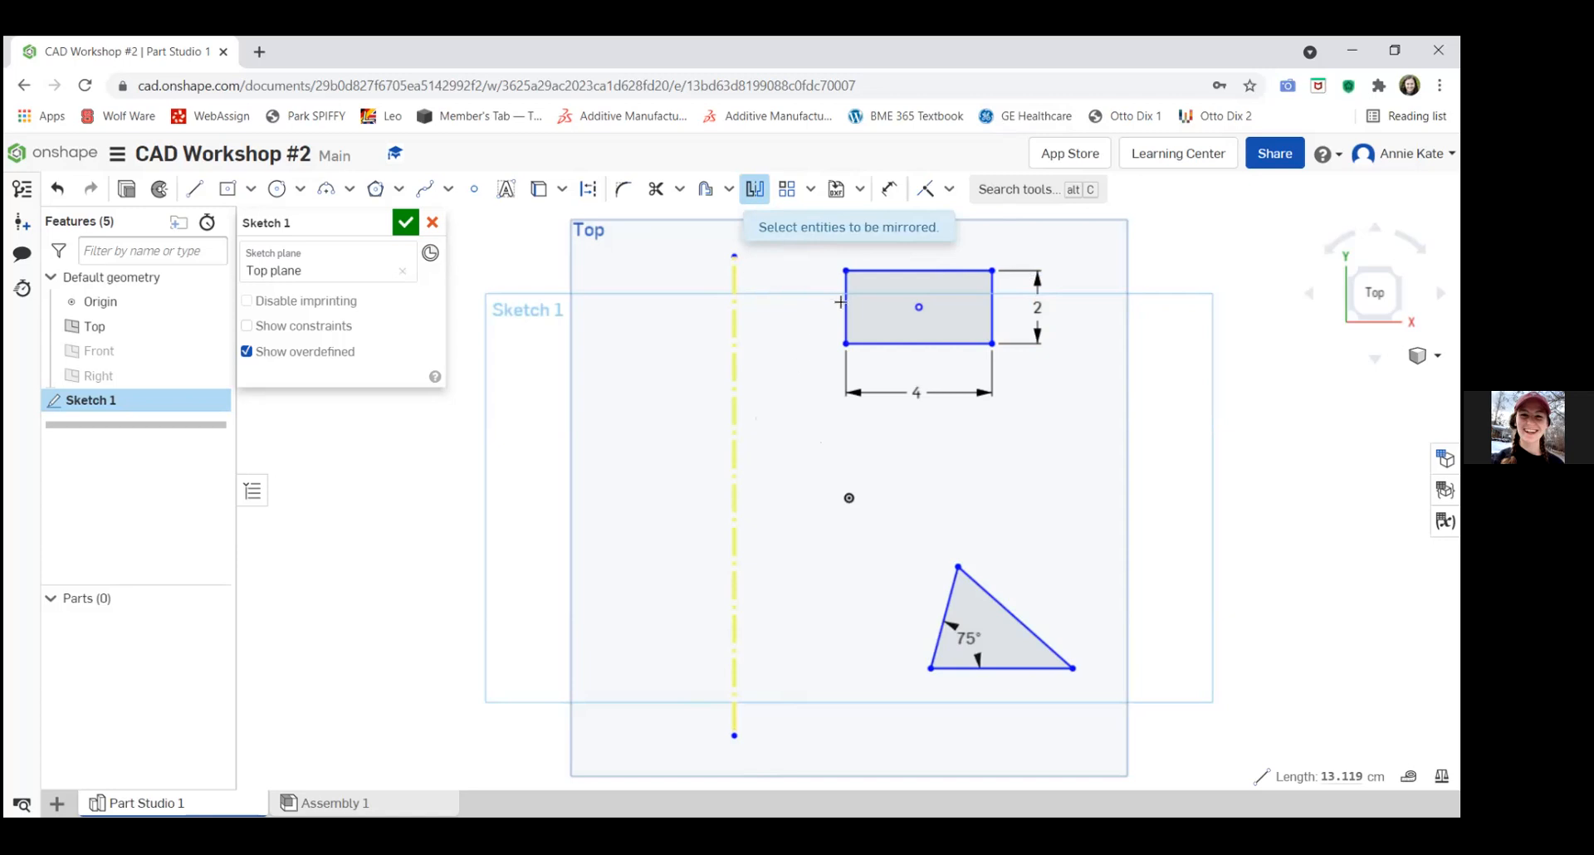
pyautogui.click(841, 297)
pyautogui.click(879, 271)
pyautogui.click(992, 303)
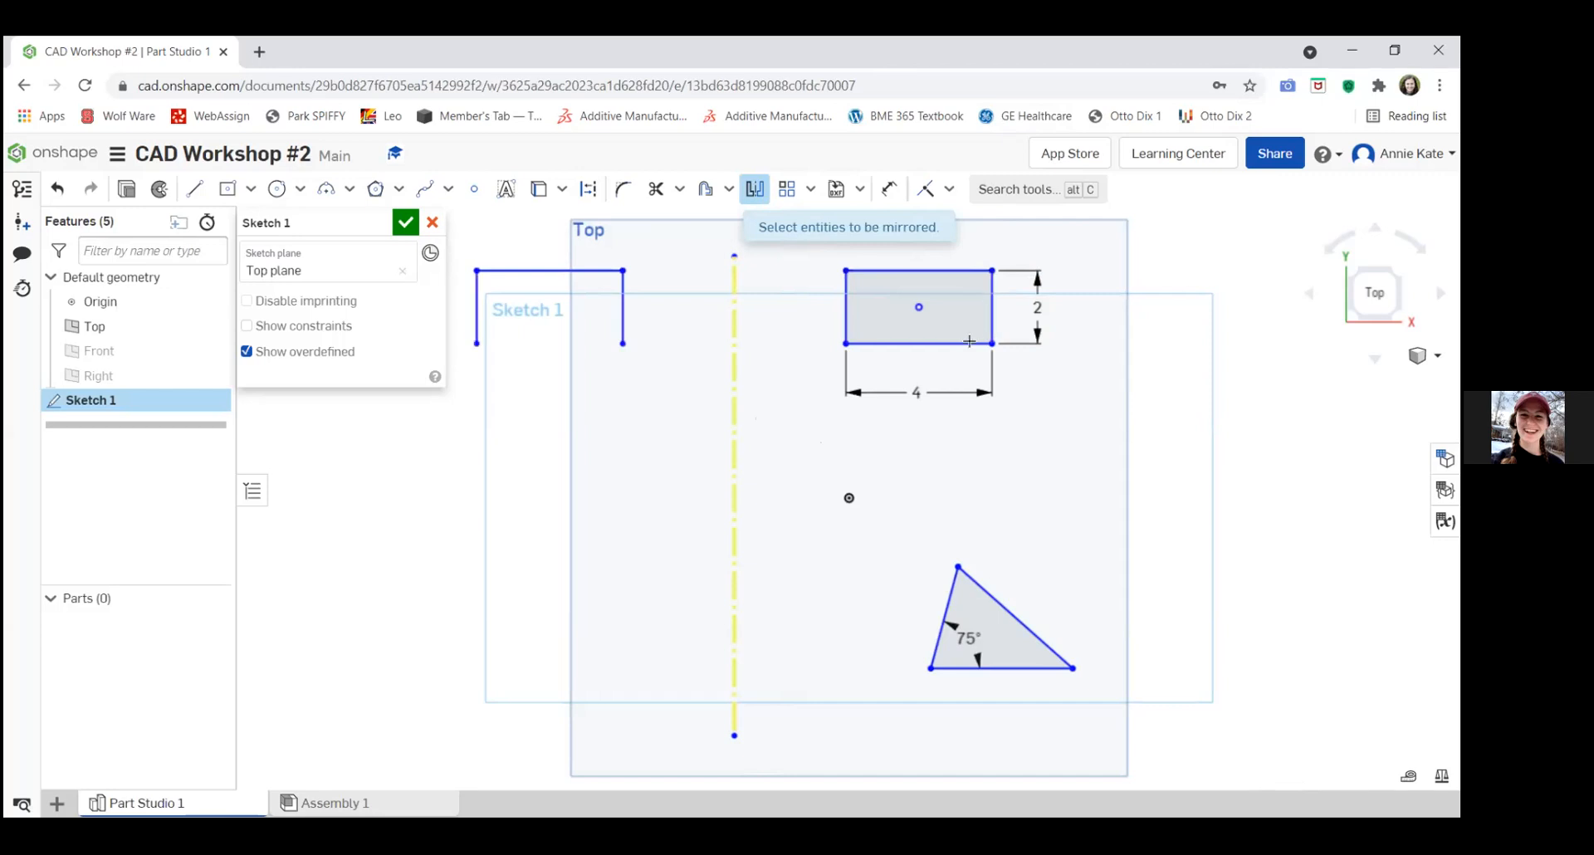
pyautogui.click(969, 341)
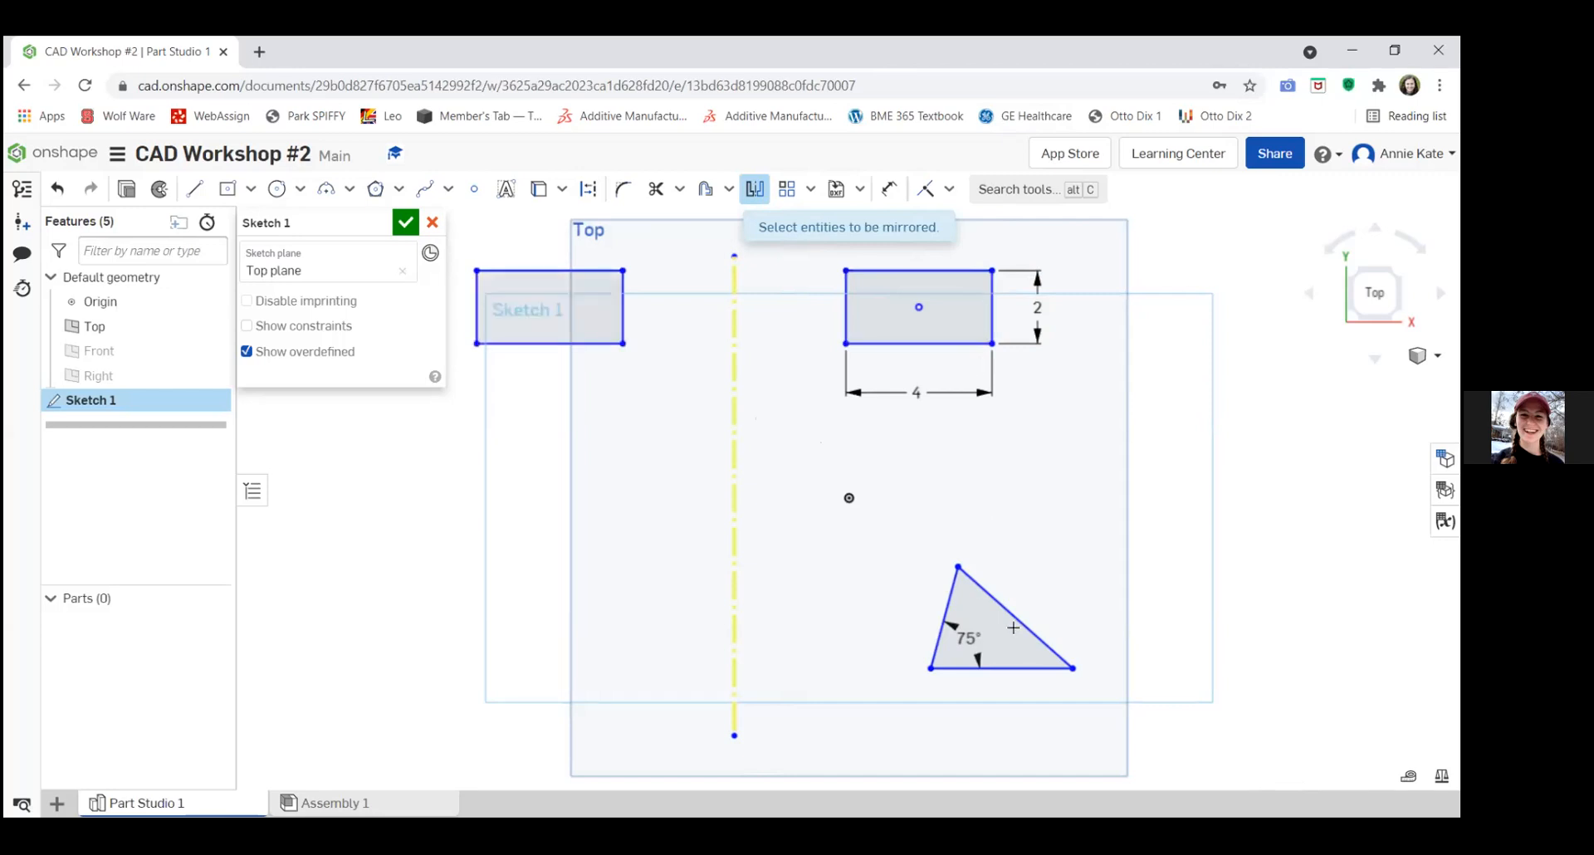
pyautogui.click(1016, 619)
pyautogui.press('Escape')
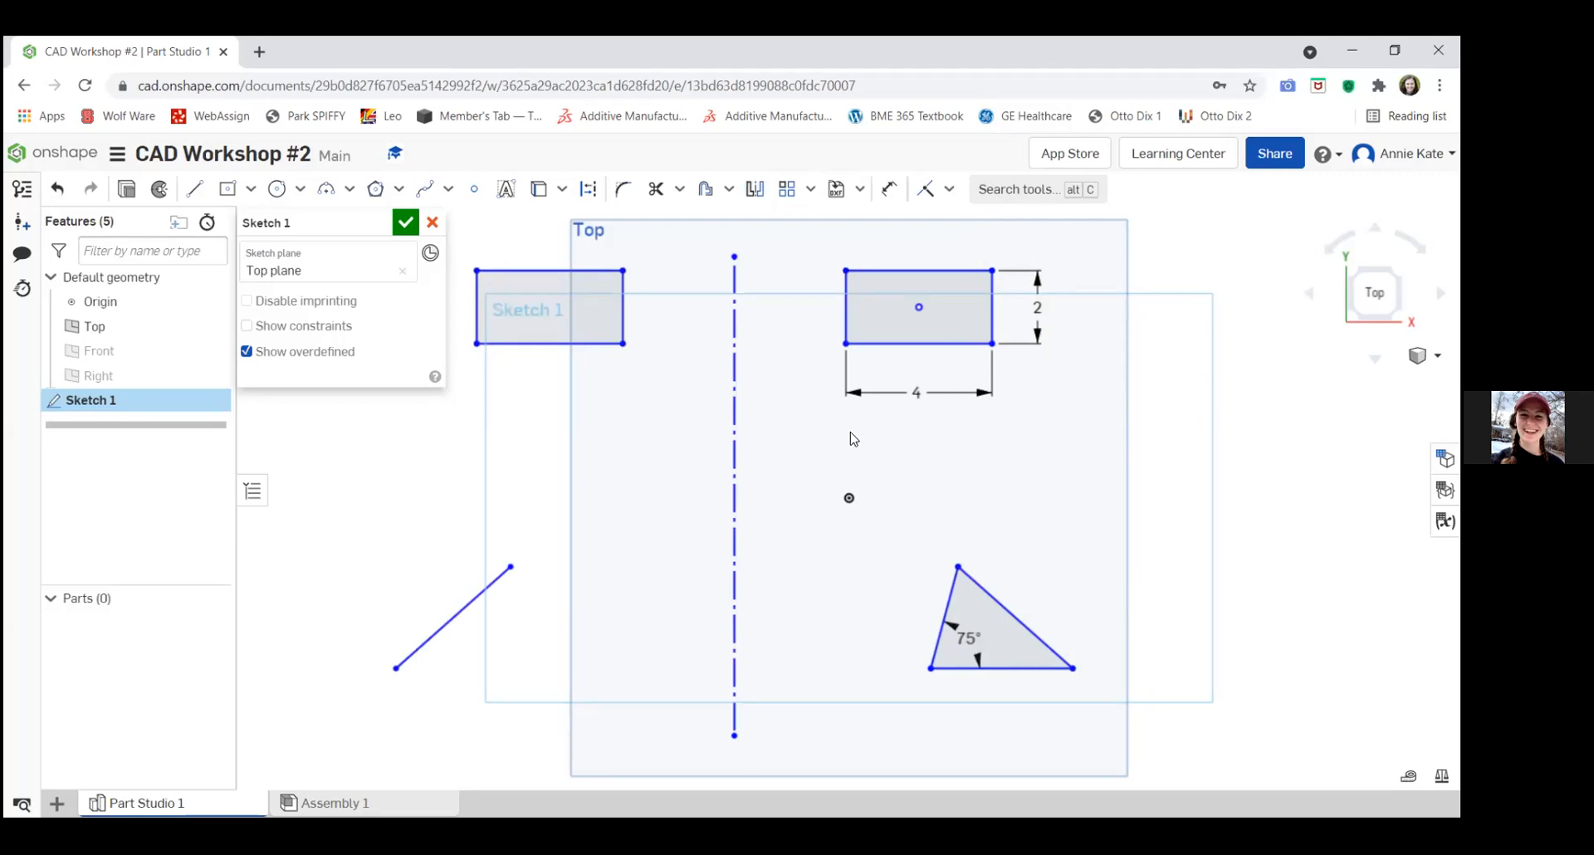
# Sketch a corner rectangle about 3.5 by 1.9 cm between the dimensioned rectangle and the triangle.
pyautogui.press('g')
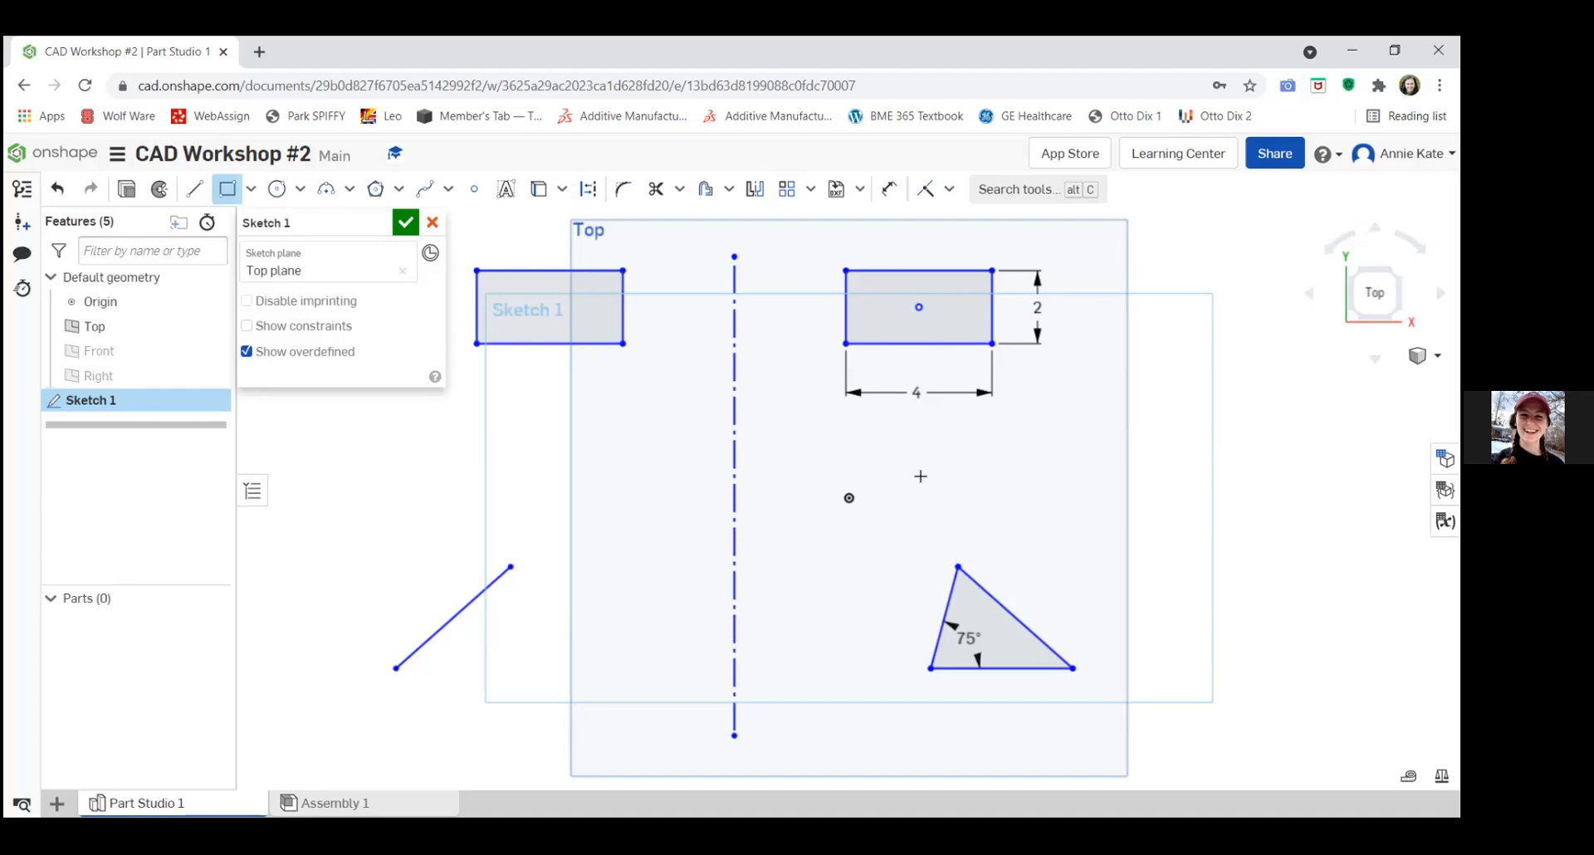
pyautogui.click(910, 449)
pyautogui.click(1041, 518)
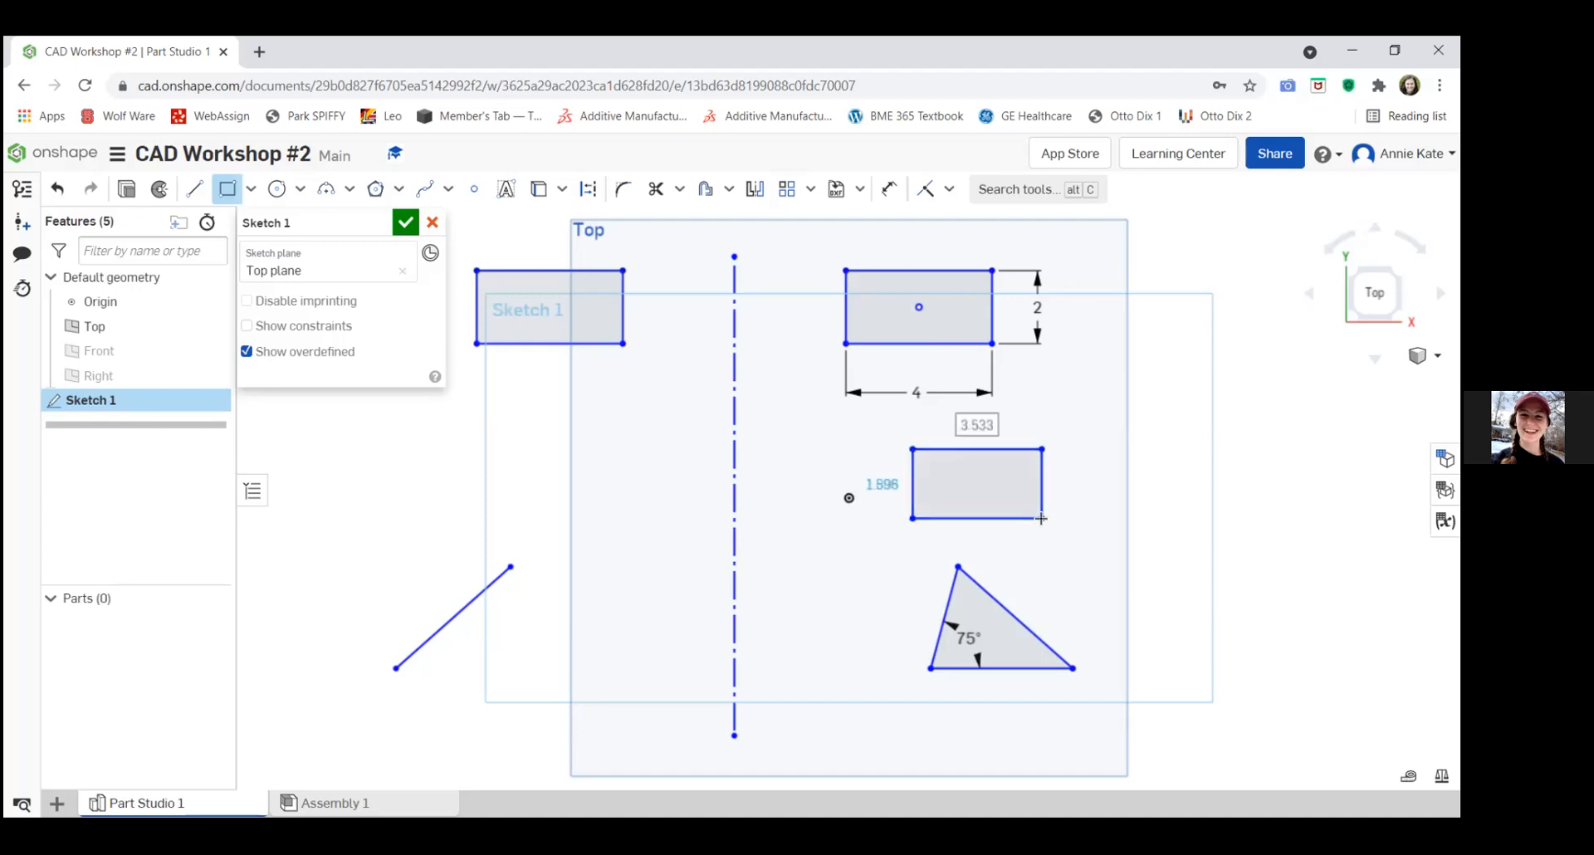
# Mirror the upper and right edges of the undimensioned middle rectangle across the vertical construction line.
pyautogui.press('Escape')
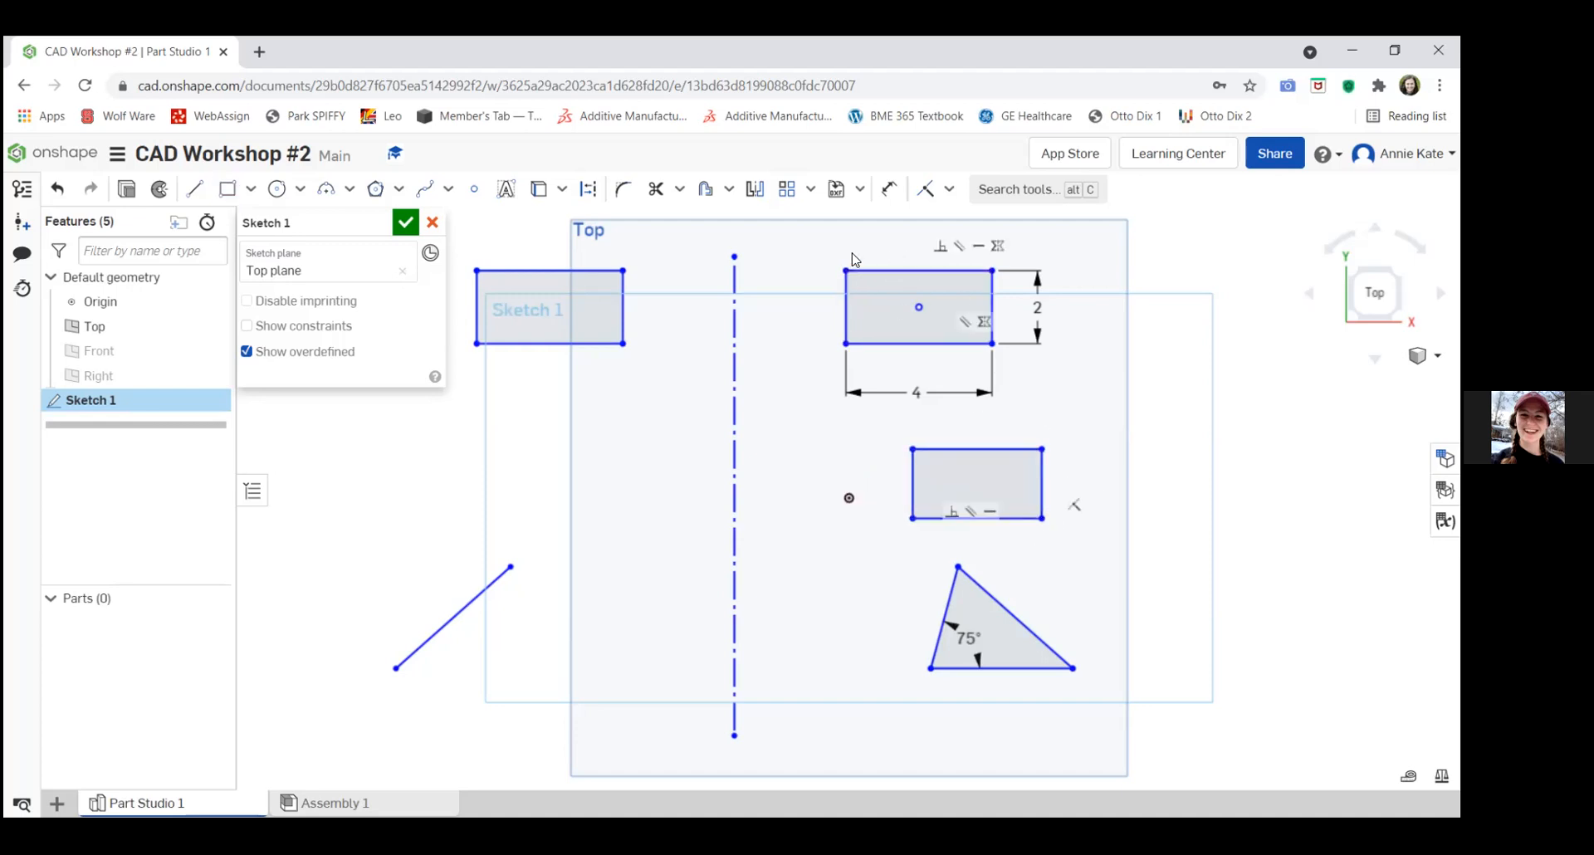
pyautogui.click(754, 190)
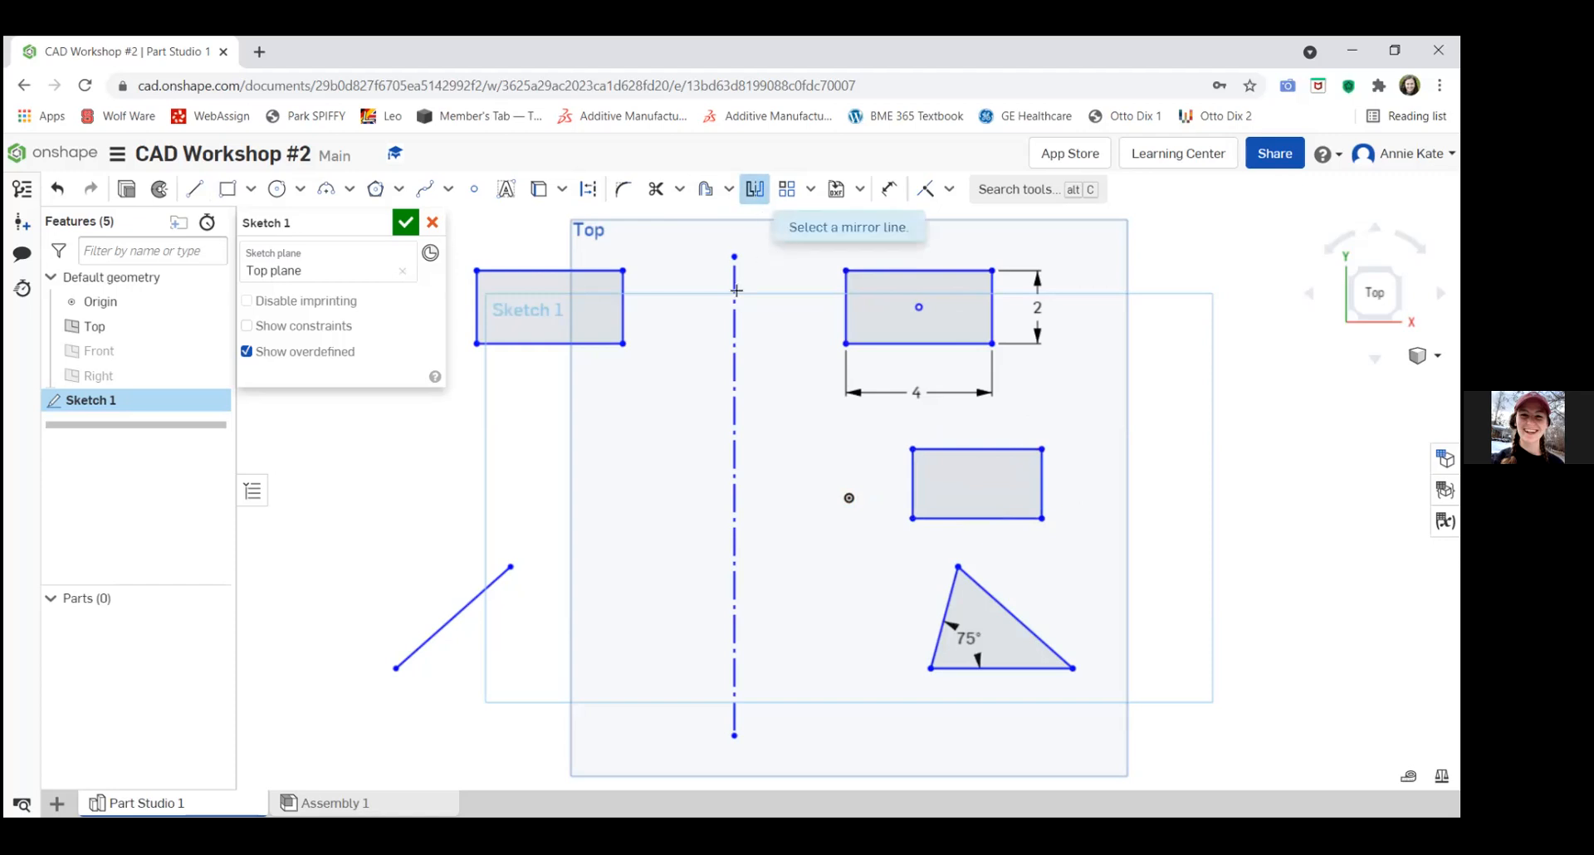
pyautogui.click(735, 290)
pyautogui.click(1025, 449)
pyautogui.click(1042, 490)
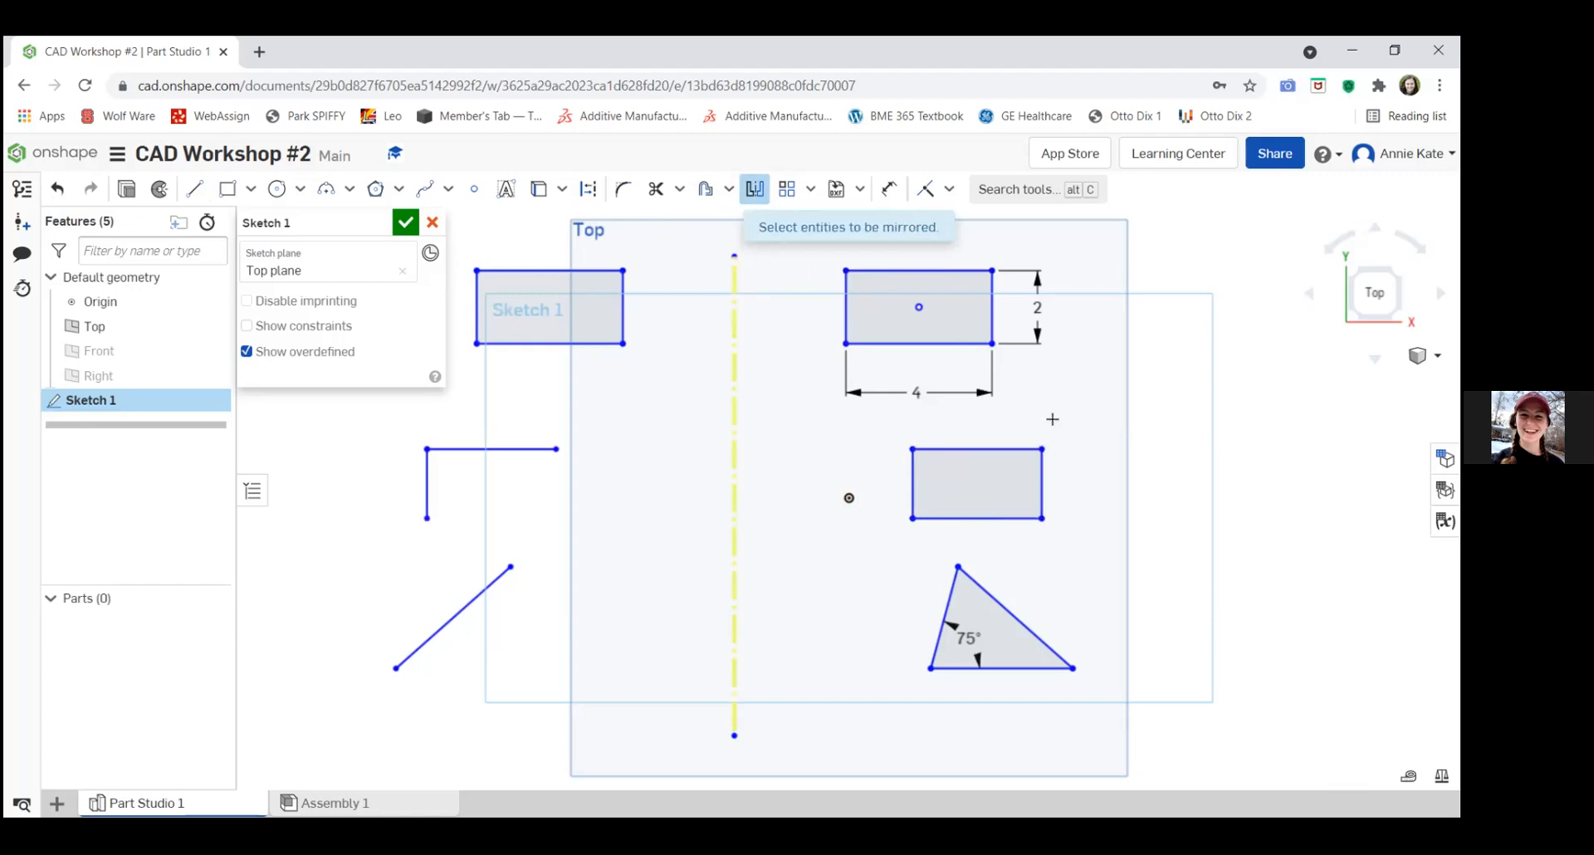
pyautogui.press('Escape')
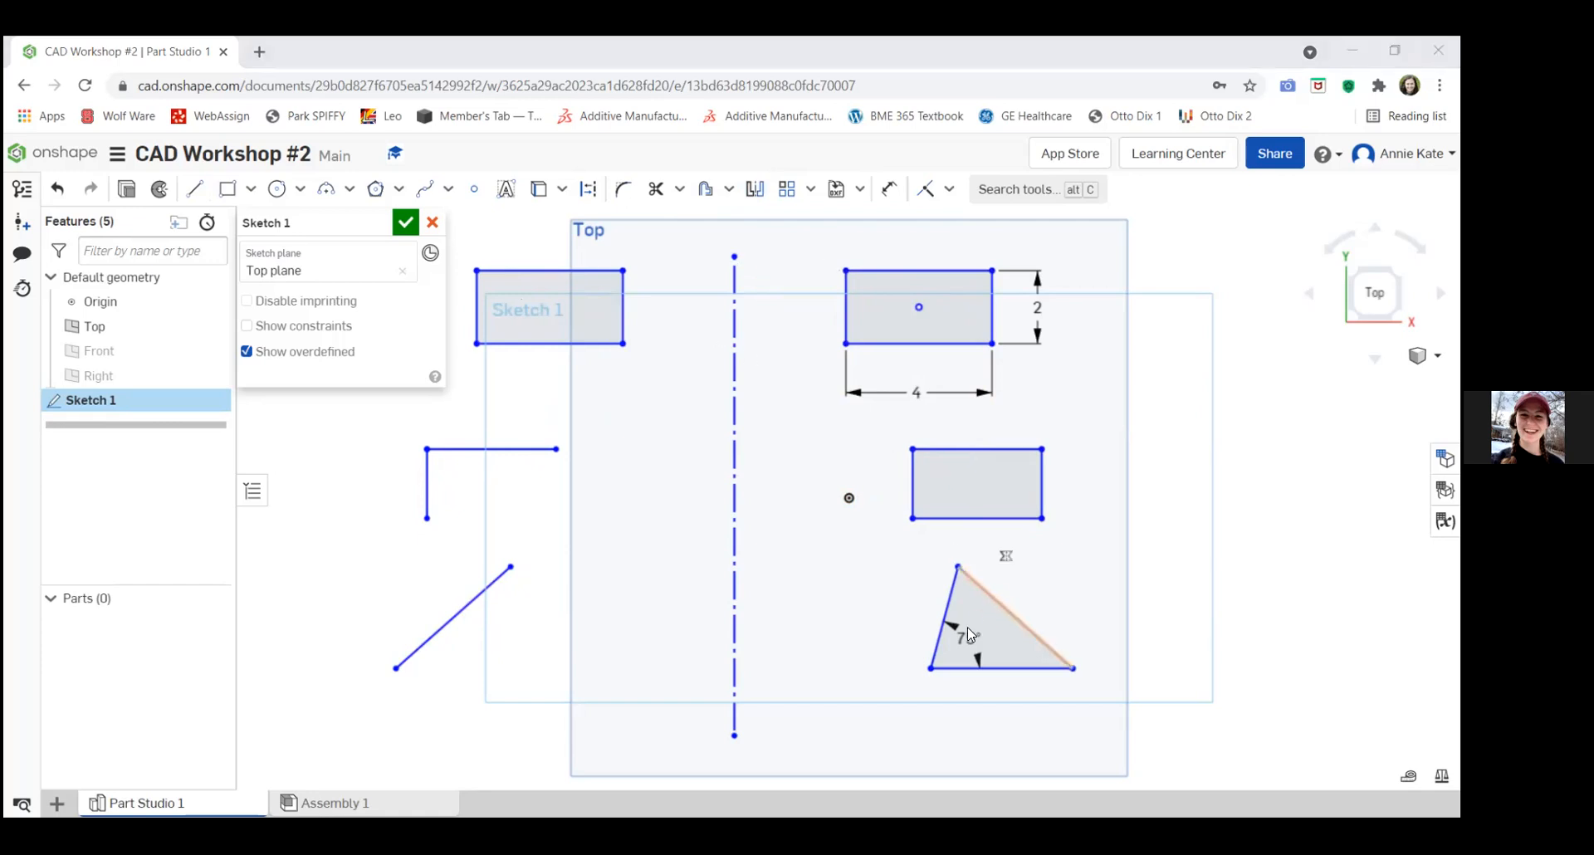
# Delete the upper and right edges of the undimensioned middle rectangle, and shrink the browser window from full screen.
pyautogui.click(963, 454)
pyautogui.press('Delete')
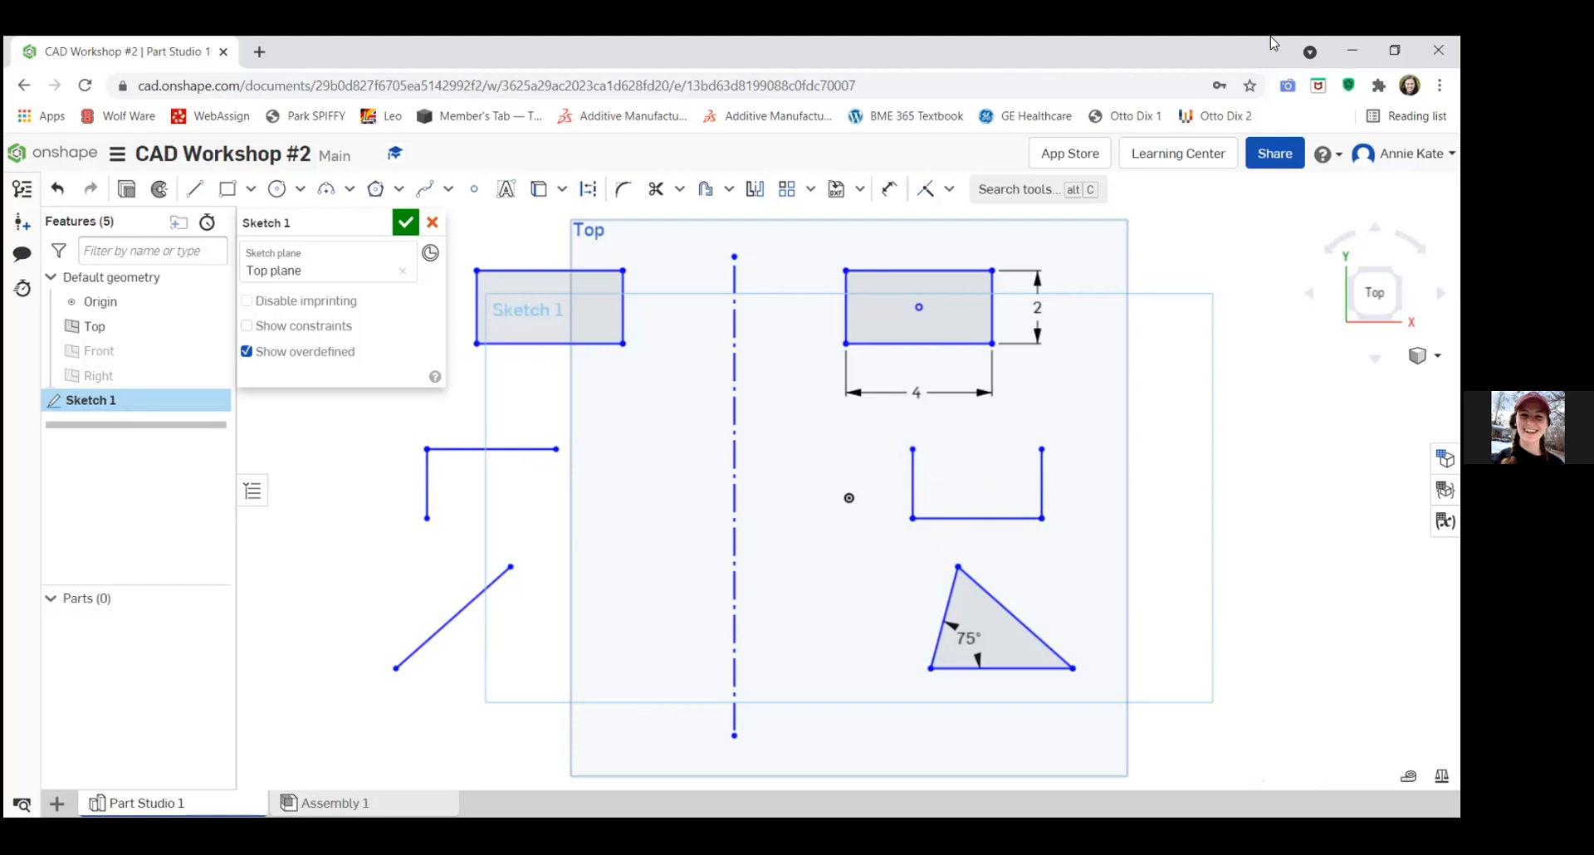
pyautogui.click(1394, 50)
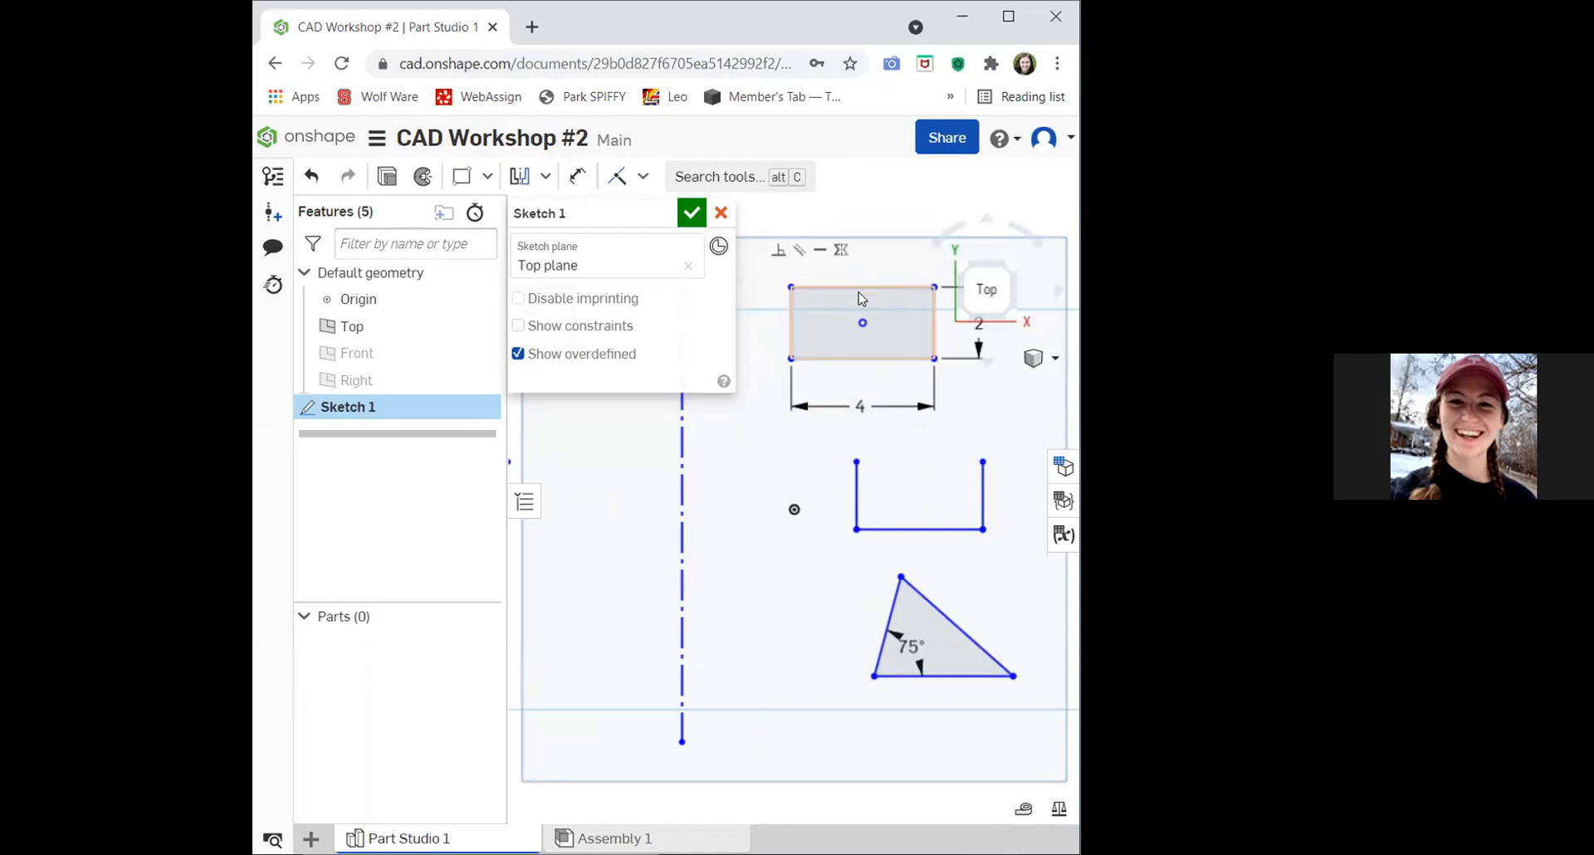
pyautogui.click(1049, 497)
pyautogui.press('Delete')
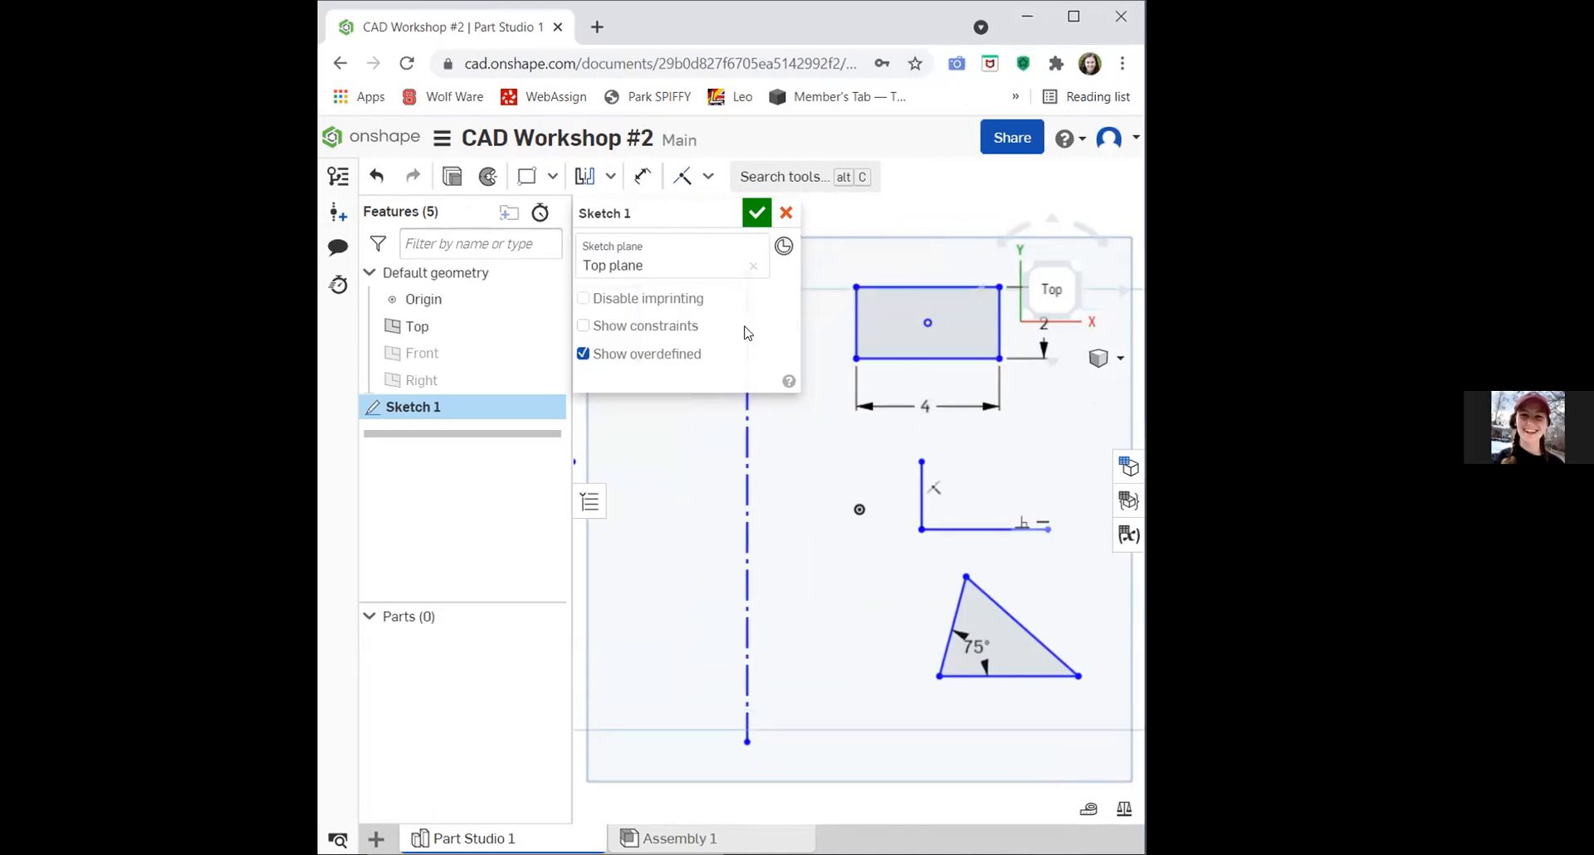
# Trim away the triangle's left edge, the dimensioned rectangle's upper and lower edges, and the vertical construction line.
pyautogui.click(552, 182)
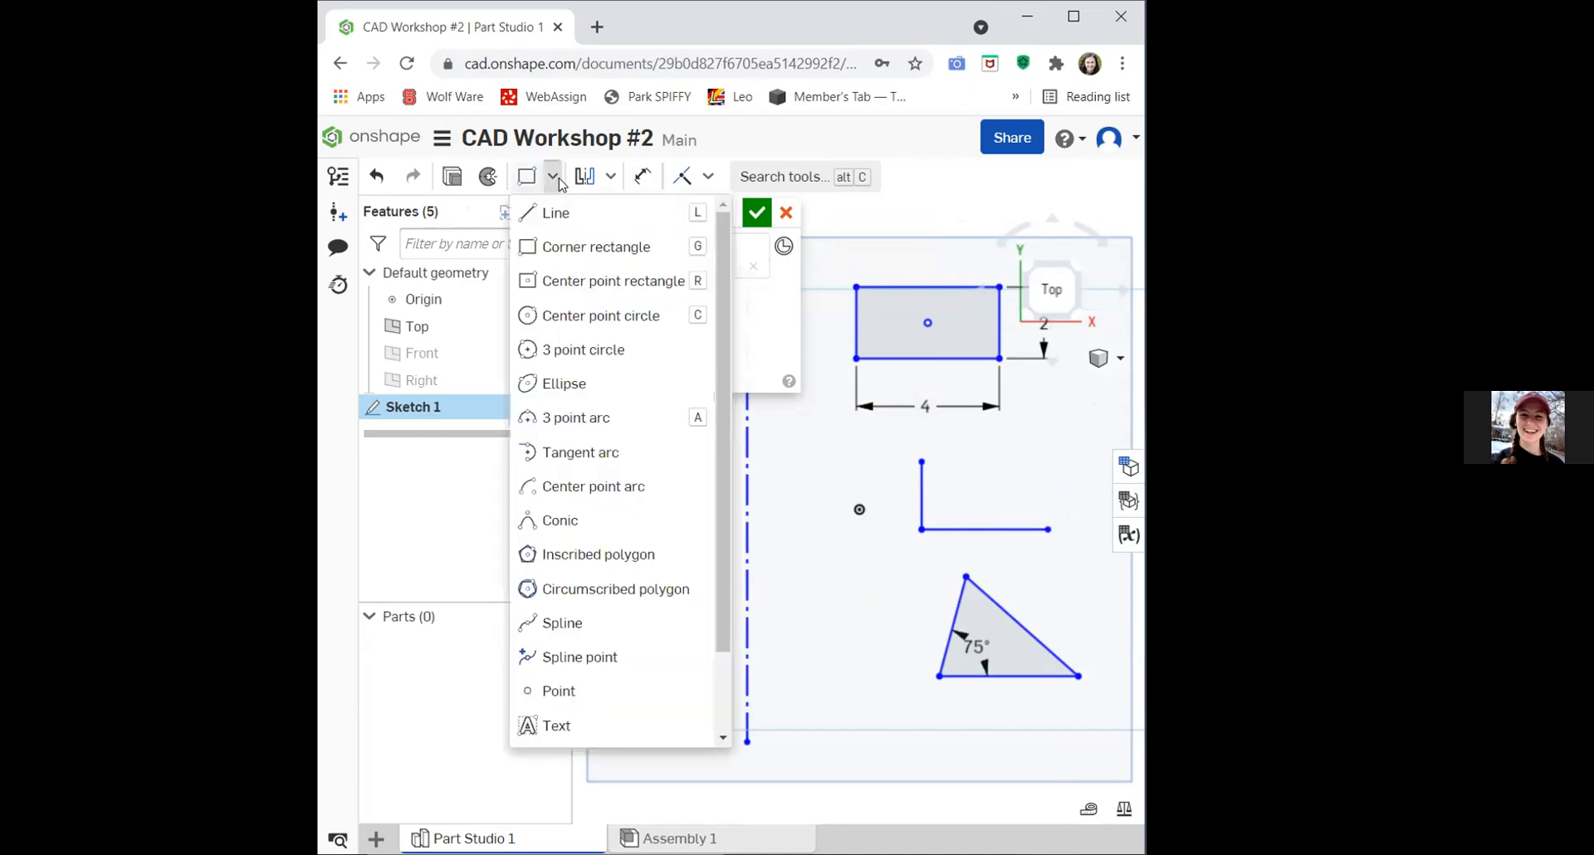
pyautogui.click(610, 176)
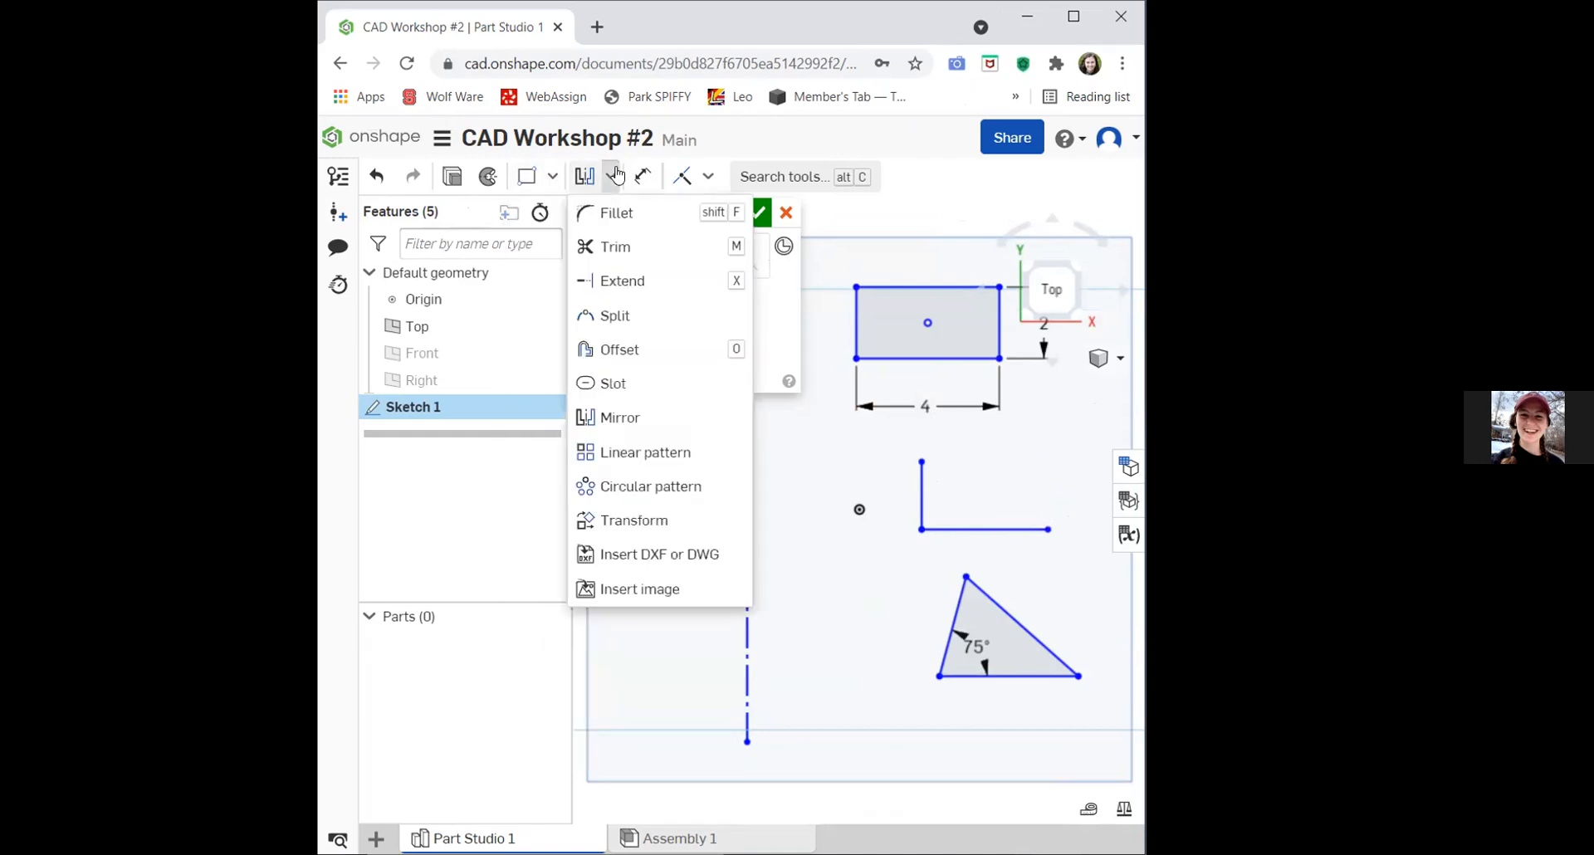
pyautogui.click(610, 246)
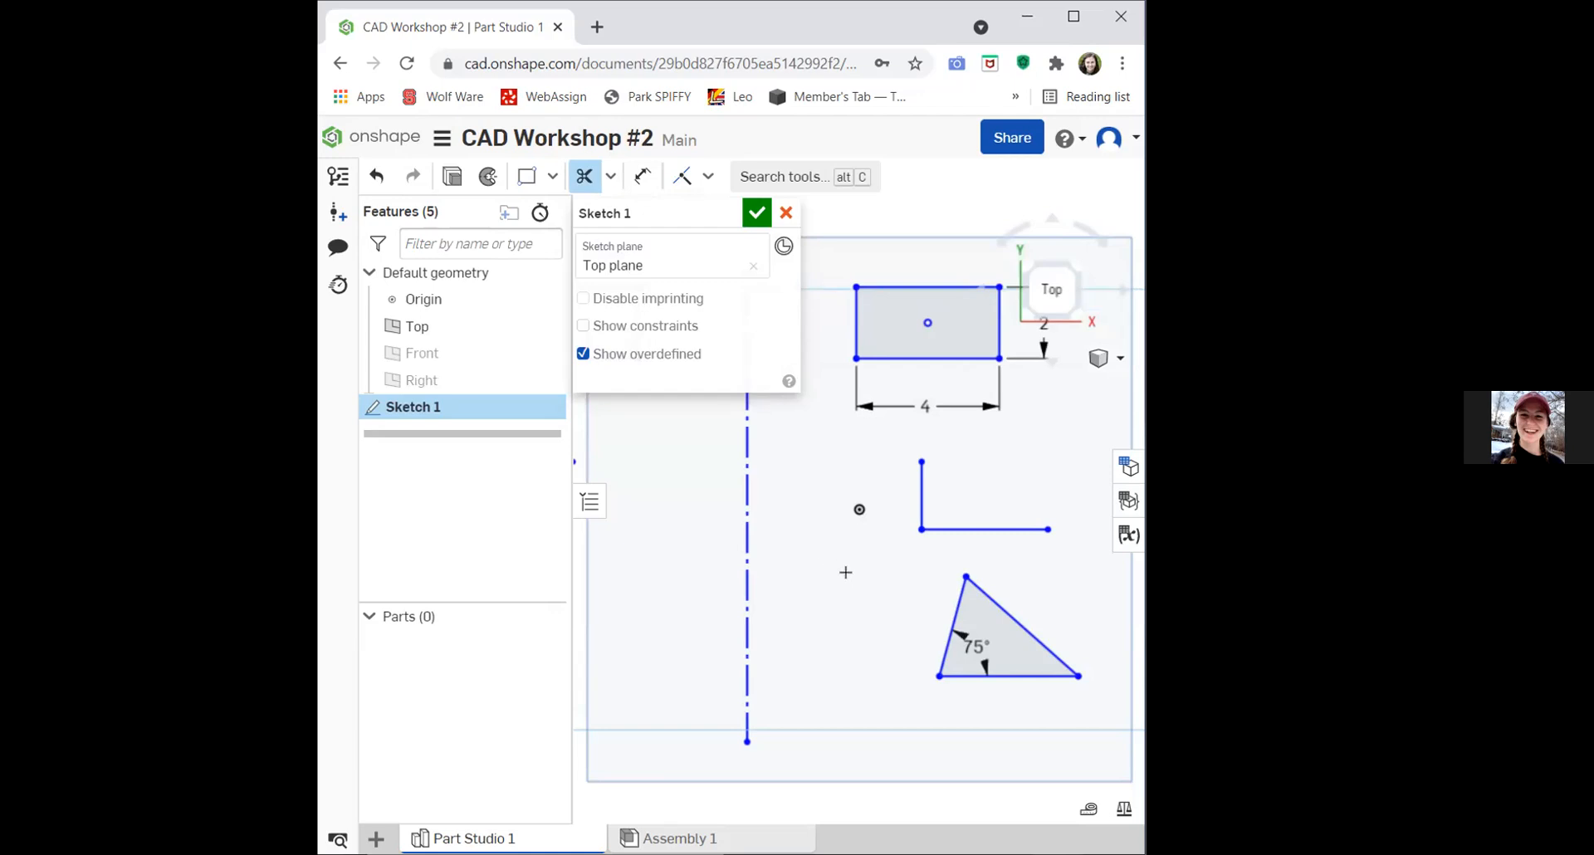
pyautogui.click(955, 623)
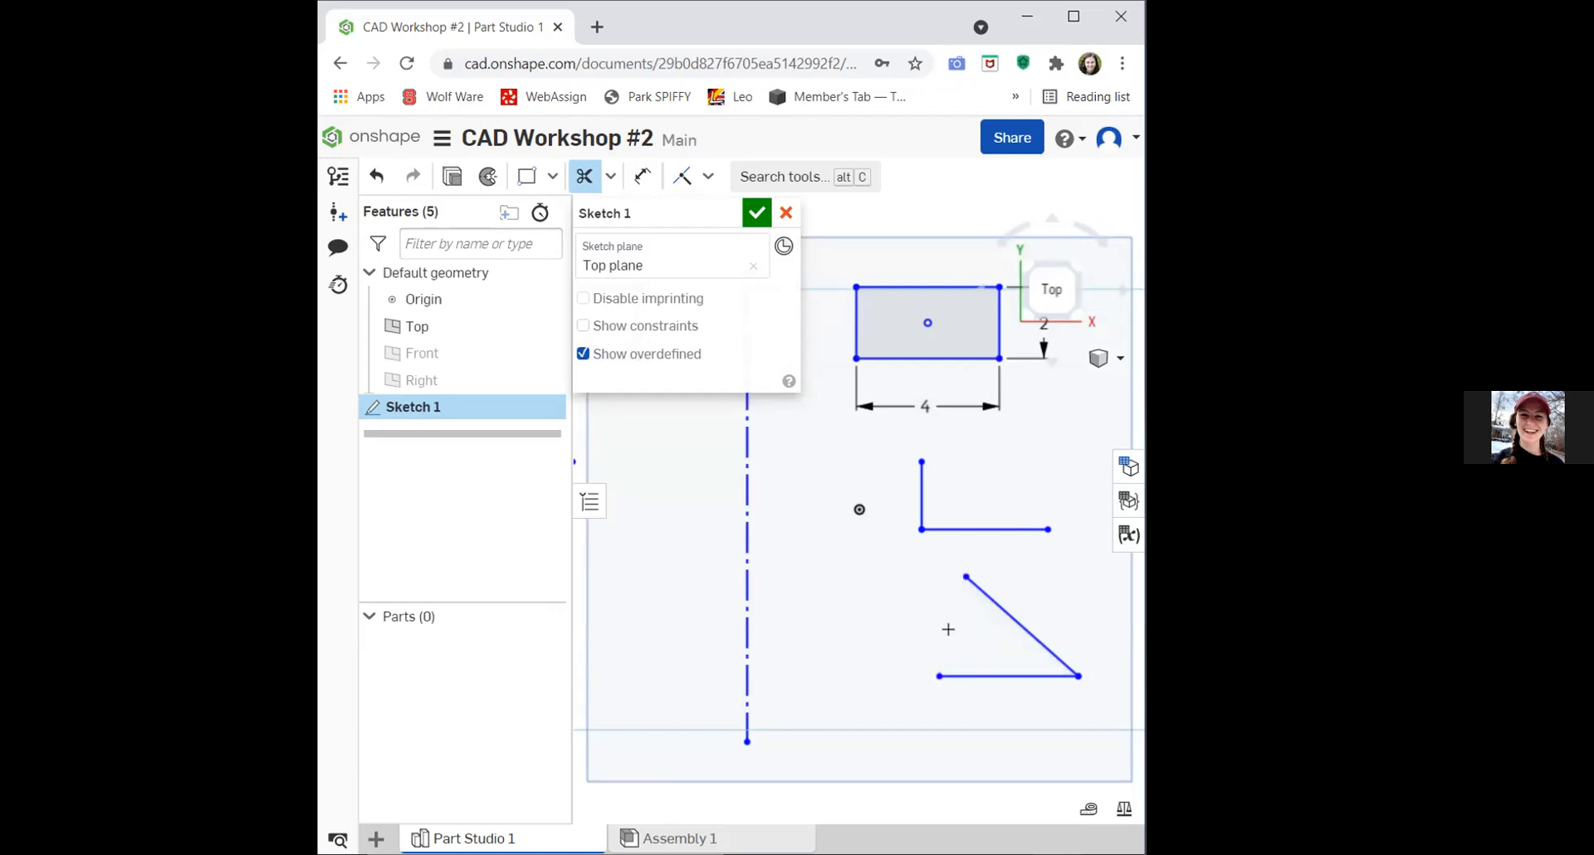
pyautogui.click(895, 358)
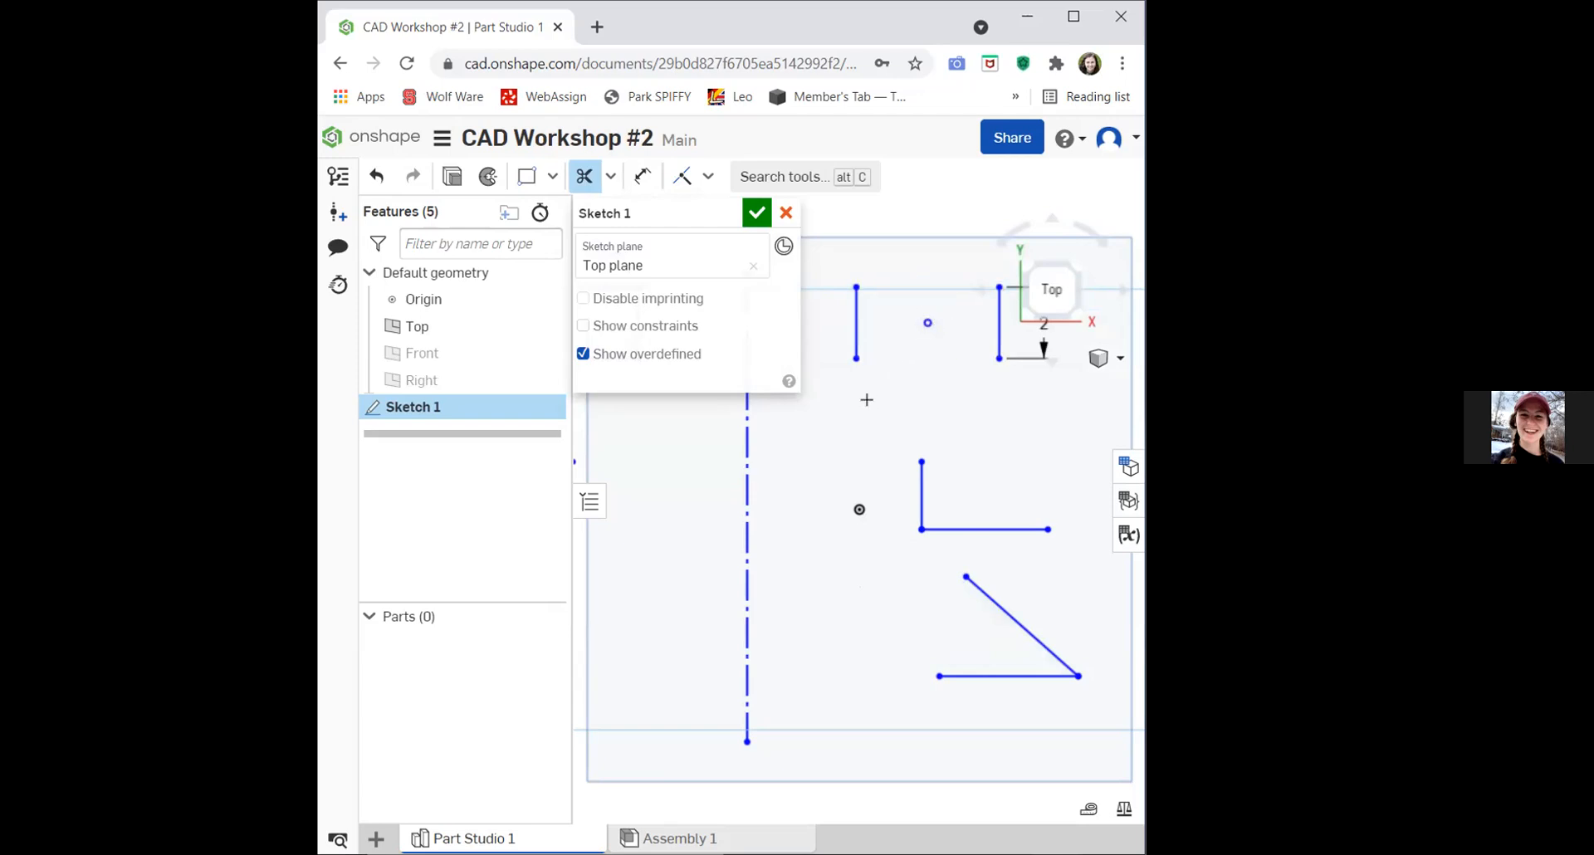
pyautogui.click(746, 491)
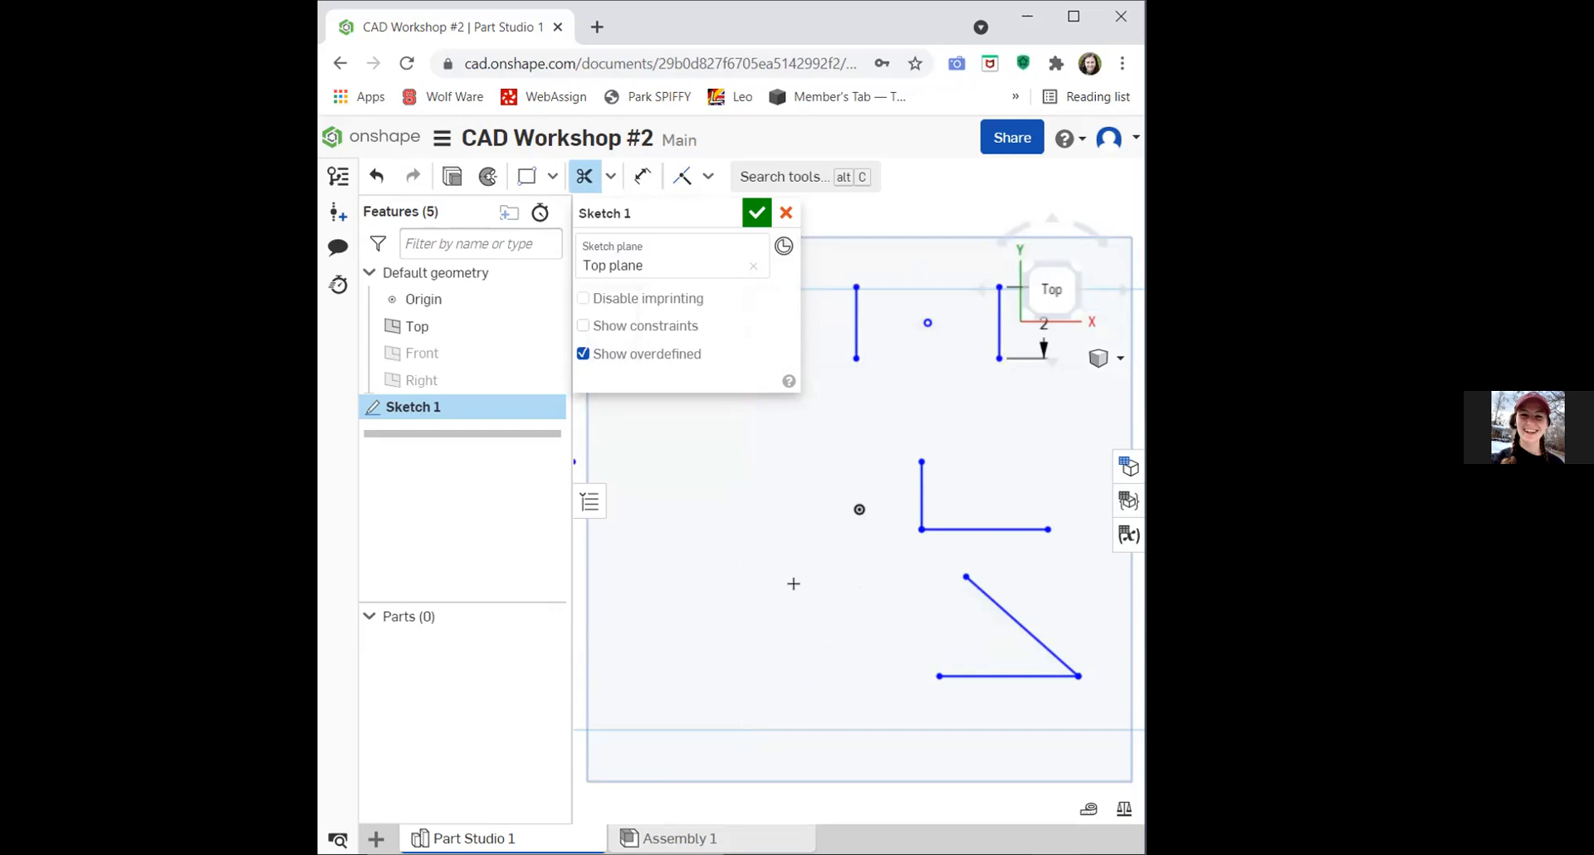
pyautogui.press('Escape')
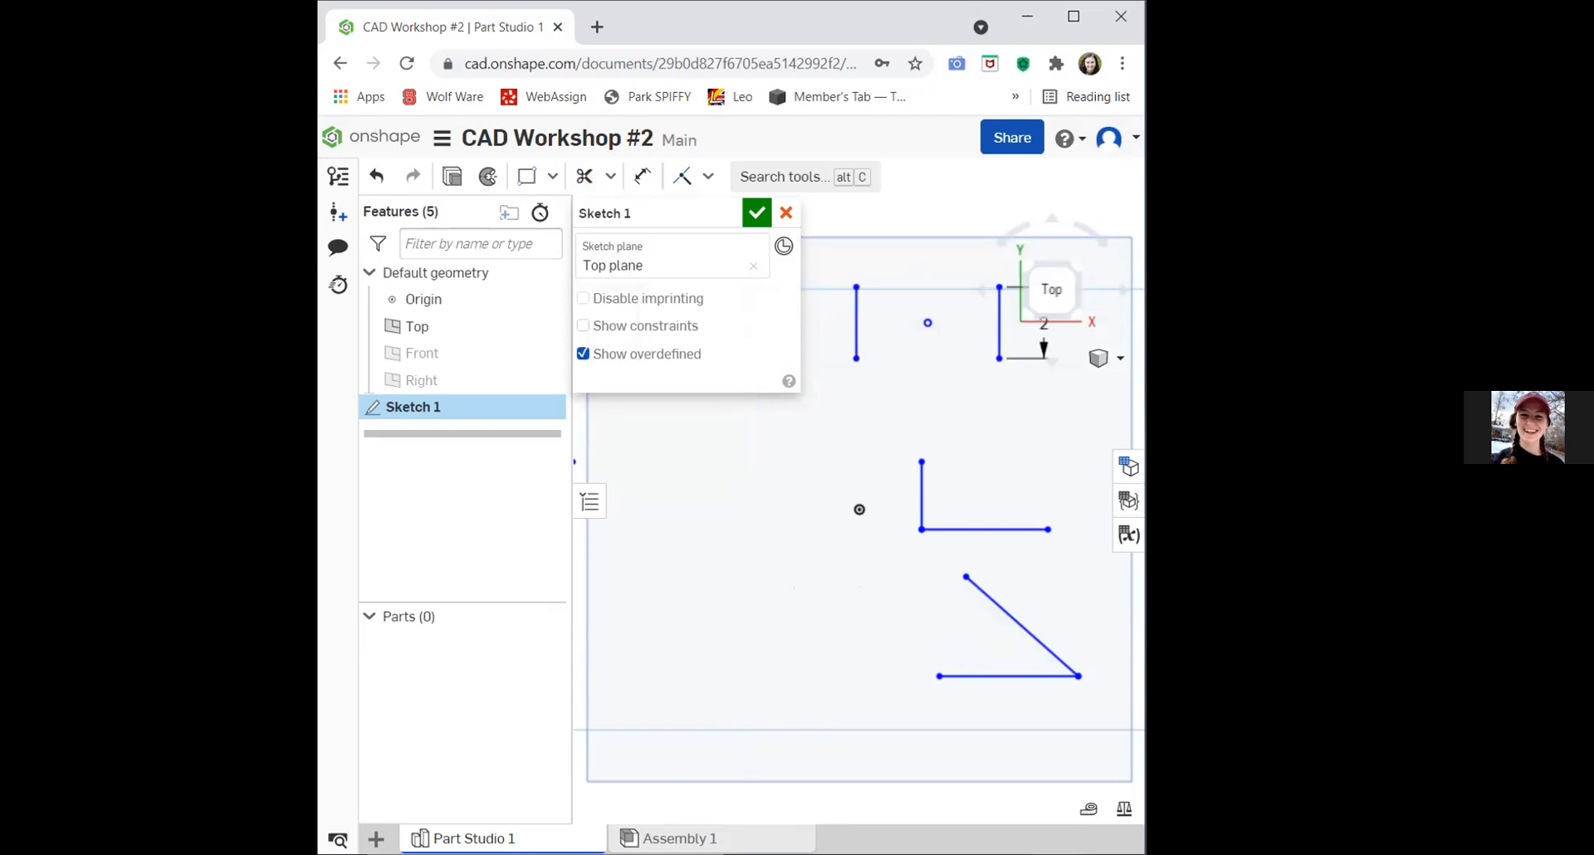
# Accept the sketch on the Top plane and rename it Lines.
pyautogui.scroll(-4, 739, 639)
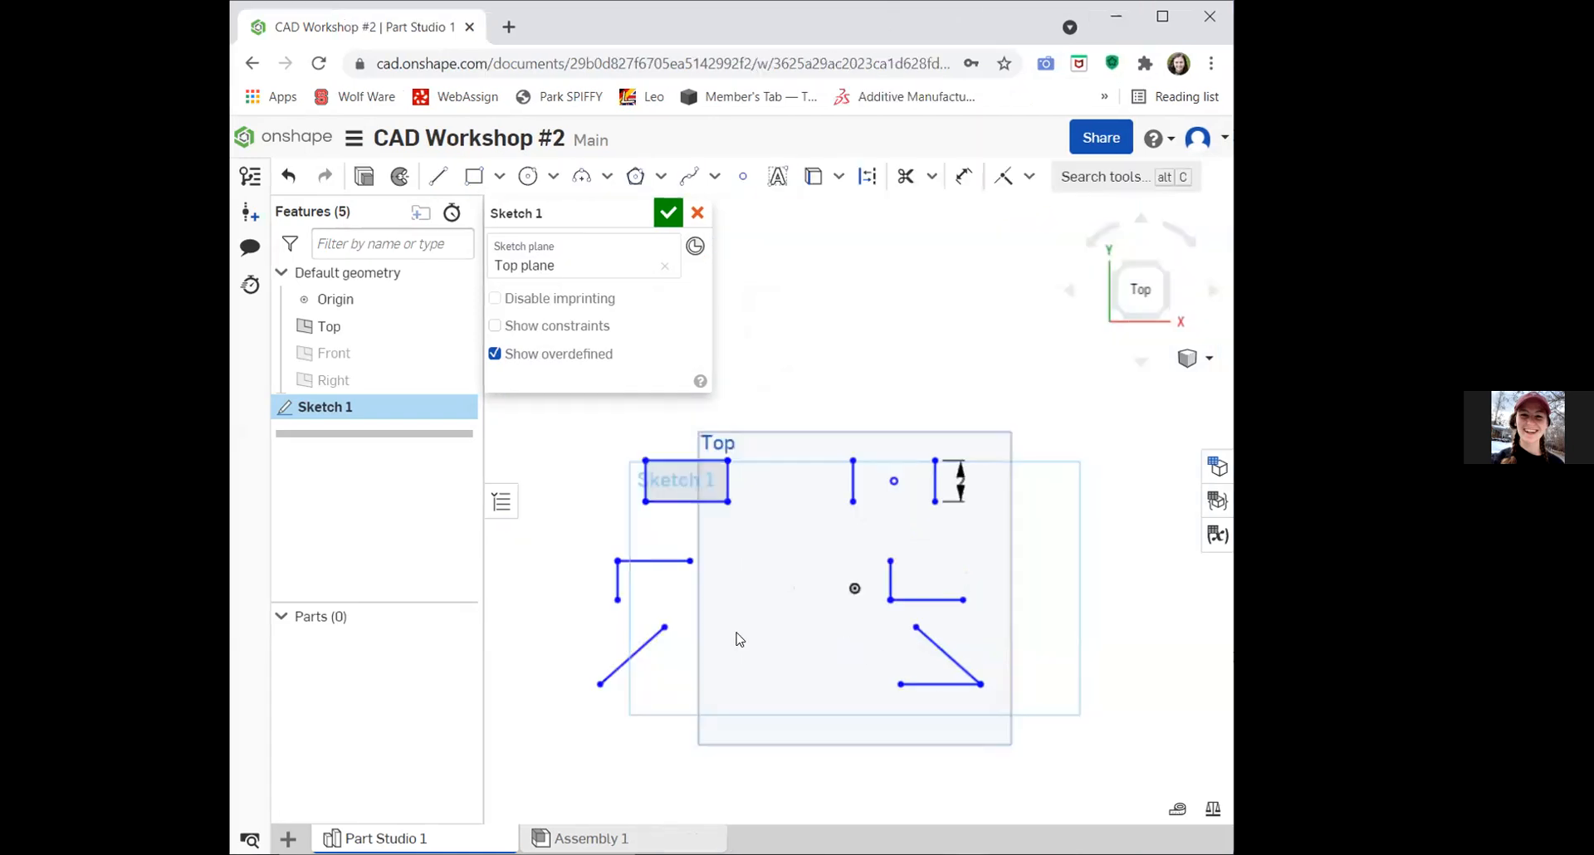
pyautogui.scroll(2, 737, 637)
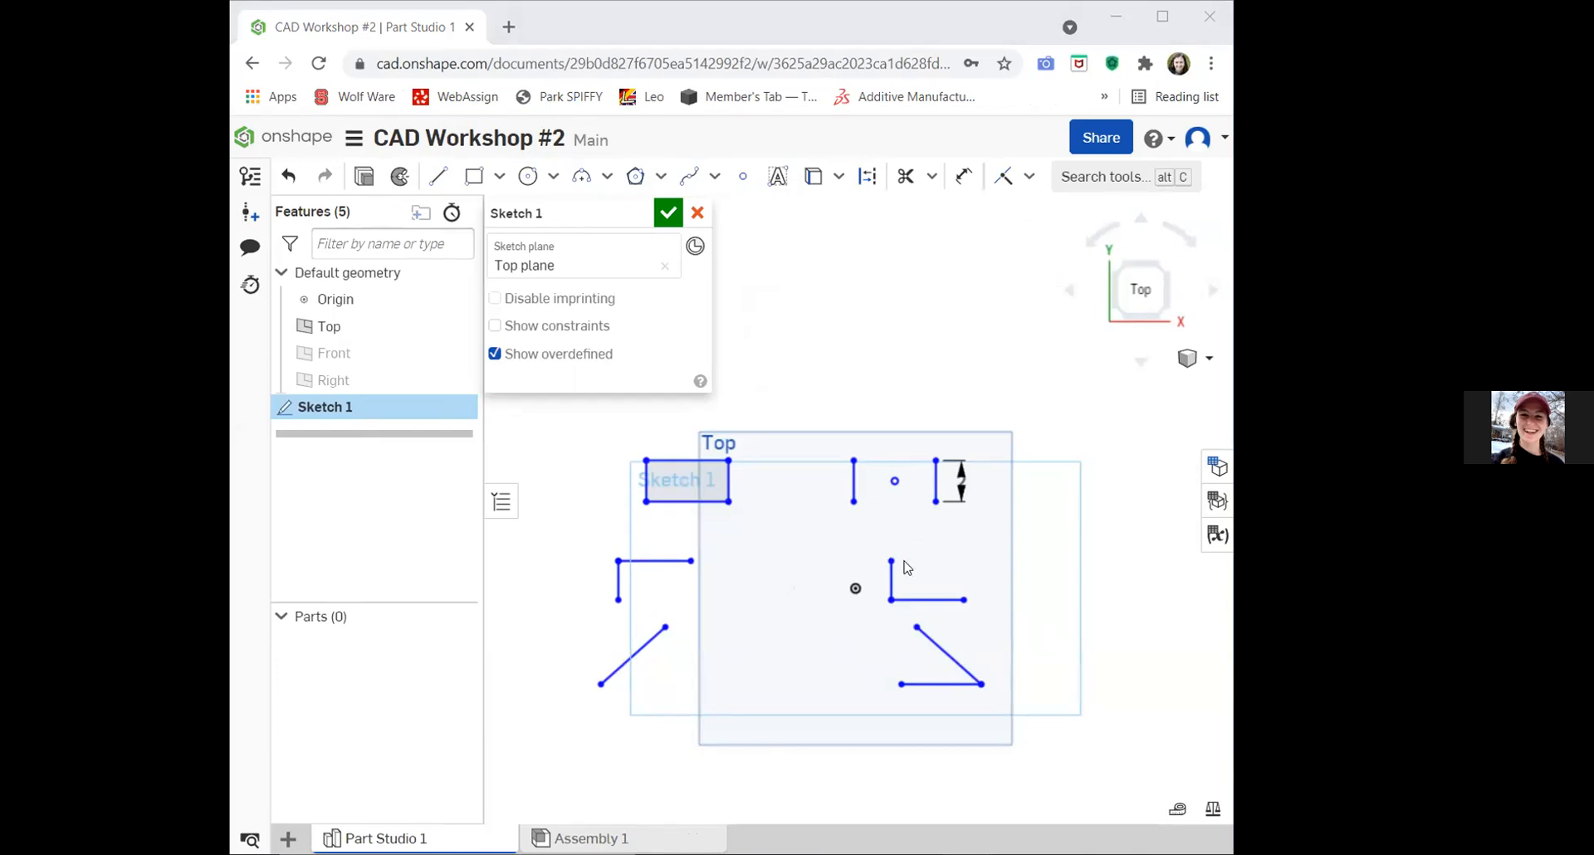
pyautogui.click(671, 215)
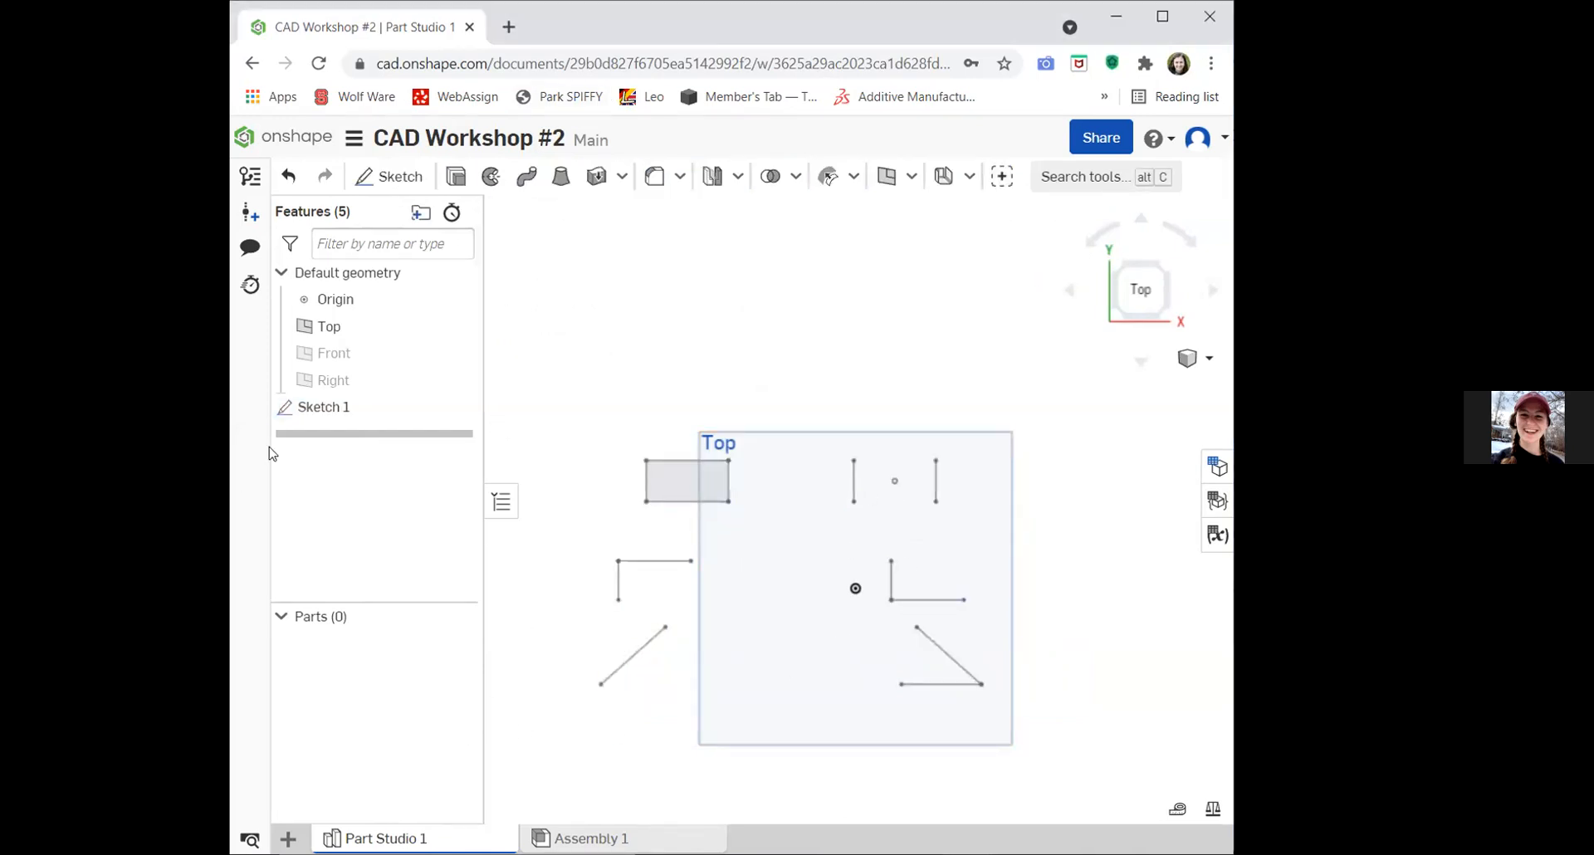
pyautogui.rightClick(319, 415)
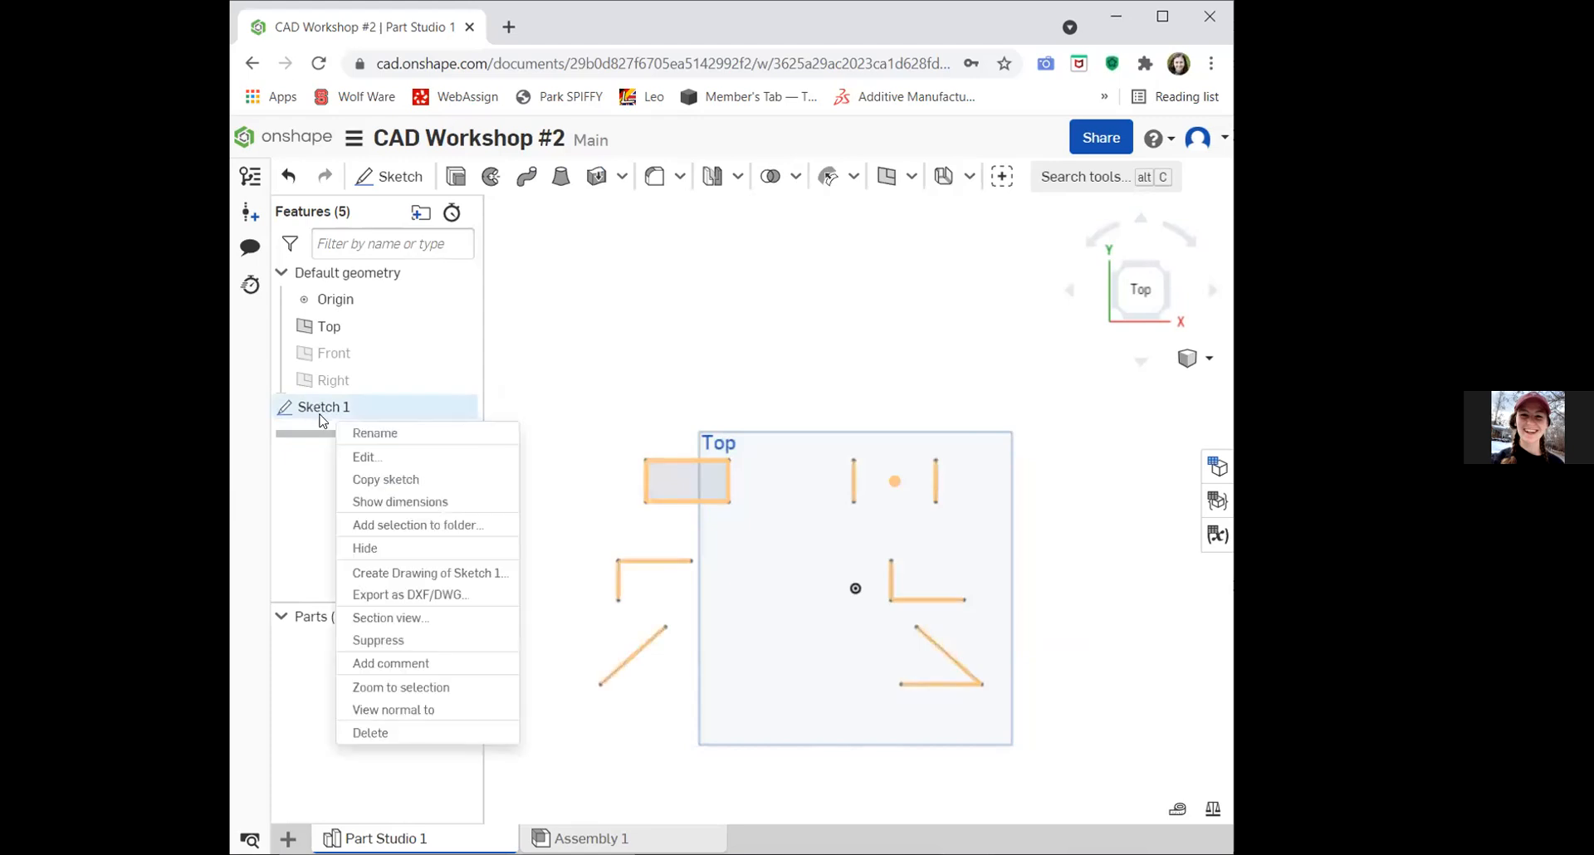
pyautogui.click(366, 433)
pyautogui.write('Lines')
pyautogui.press('Return')
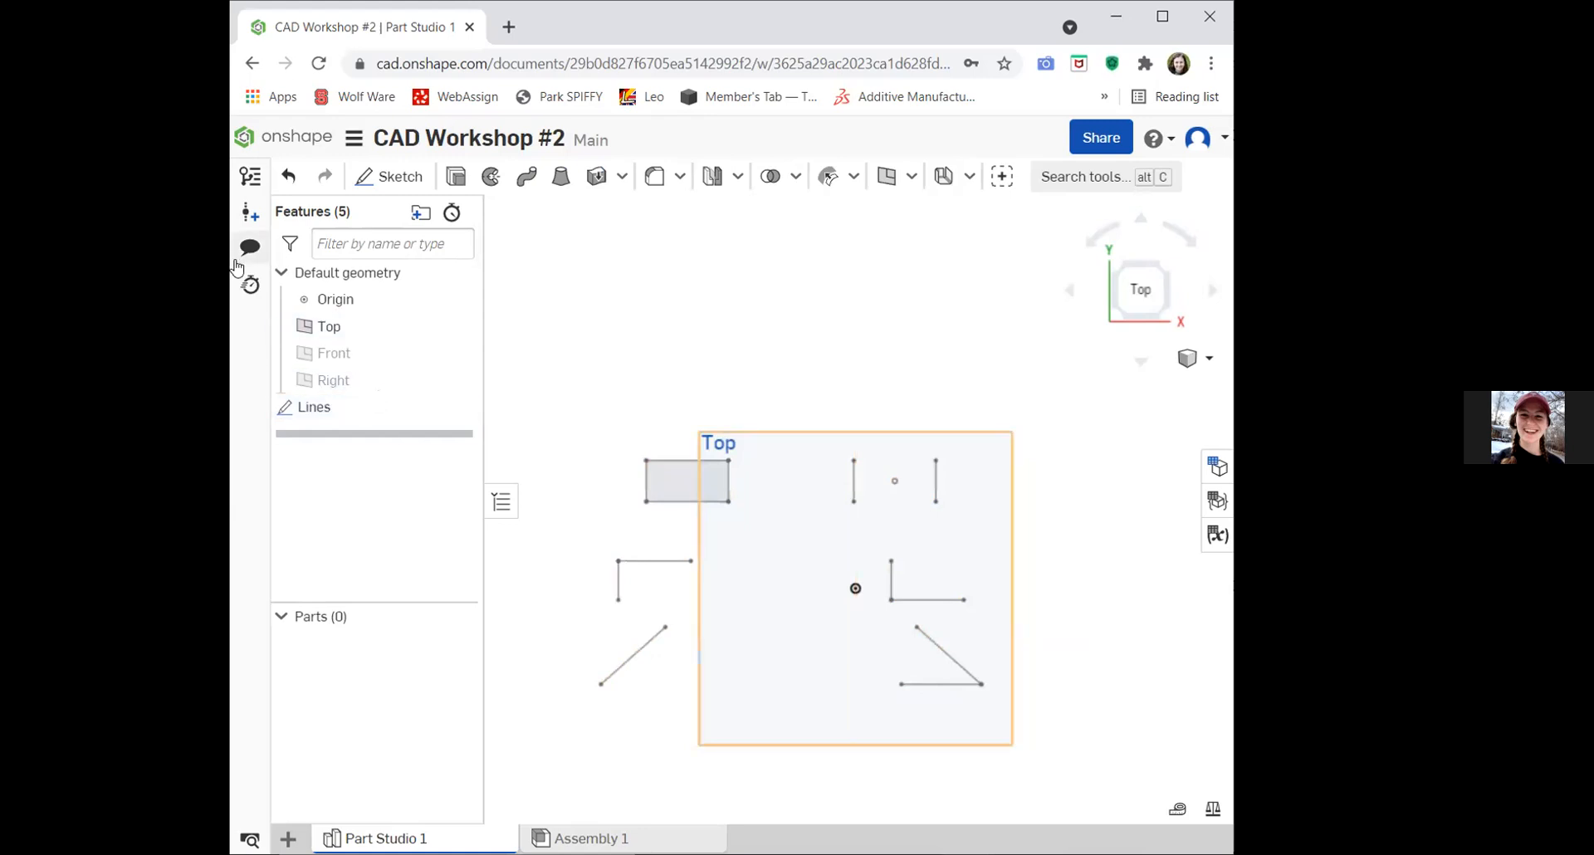
# Reopen the Lines sketch for editing and delete all of its geometry.
pyautogui.rightClick(313, 409)
pyautogui.click(353, 455)
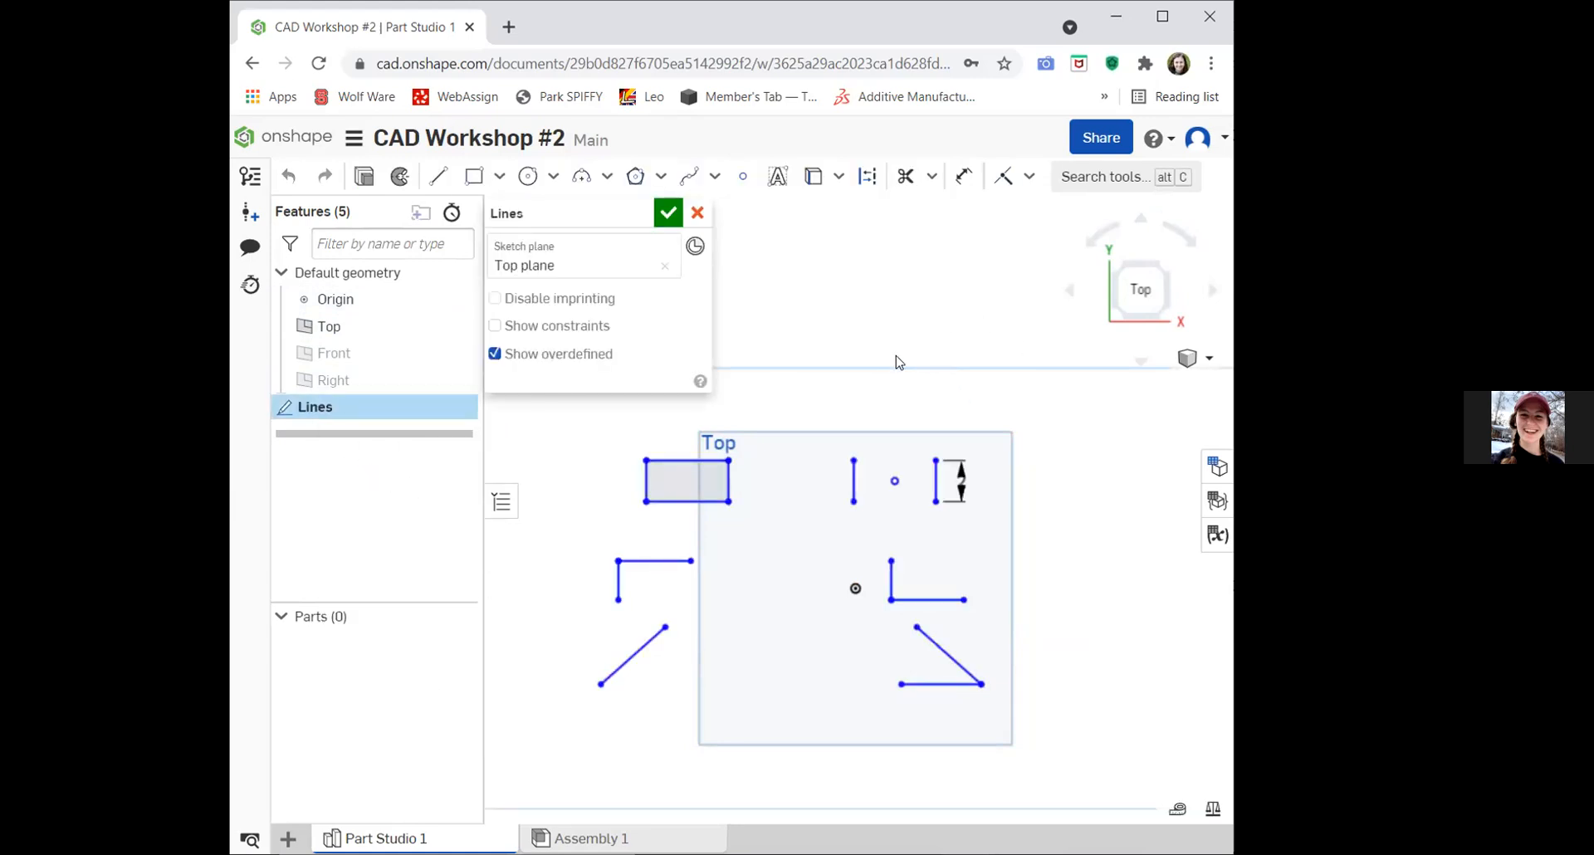
pyautogui.moveTo(562, 433)
pyautogui.mouseDown()
pyautogui.moveTo(925, 765)
pyautogui.moveTo(1067, 755)
pyautogui.mouseUp()
pyautogui.click(1129, 656)
pyautogui.hotkey('ctrl', 'a')
pyautogui.press('Delete')
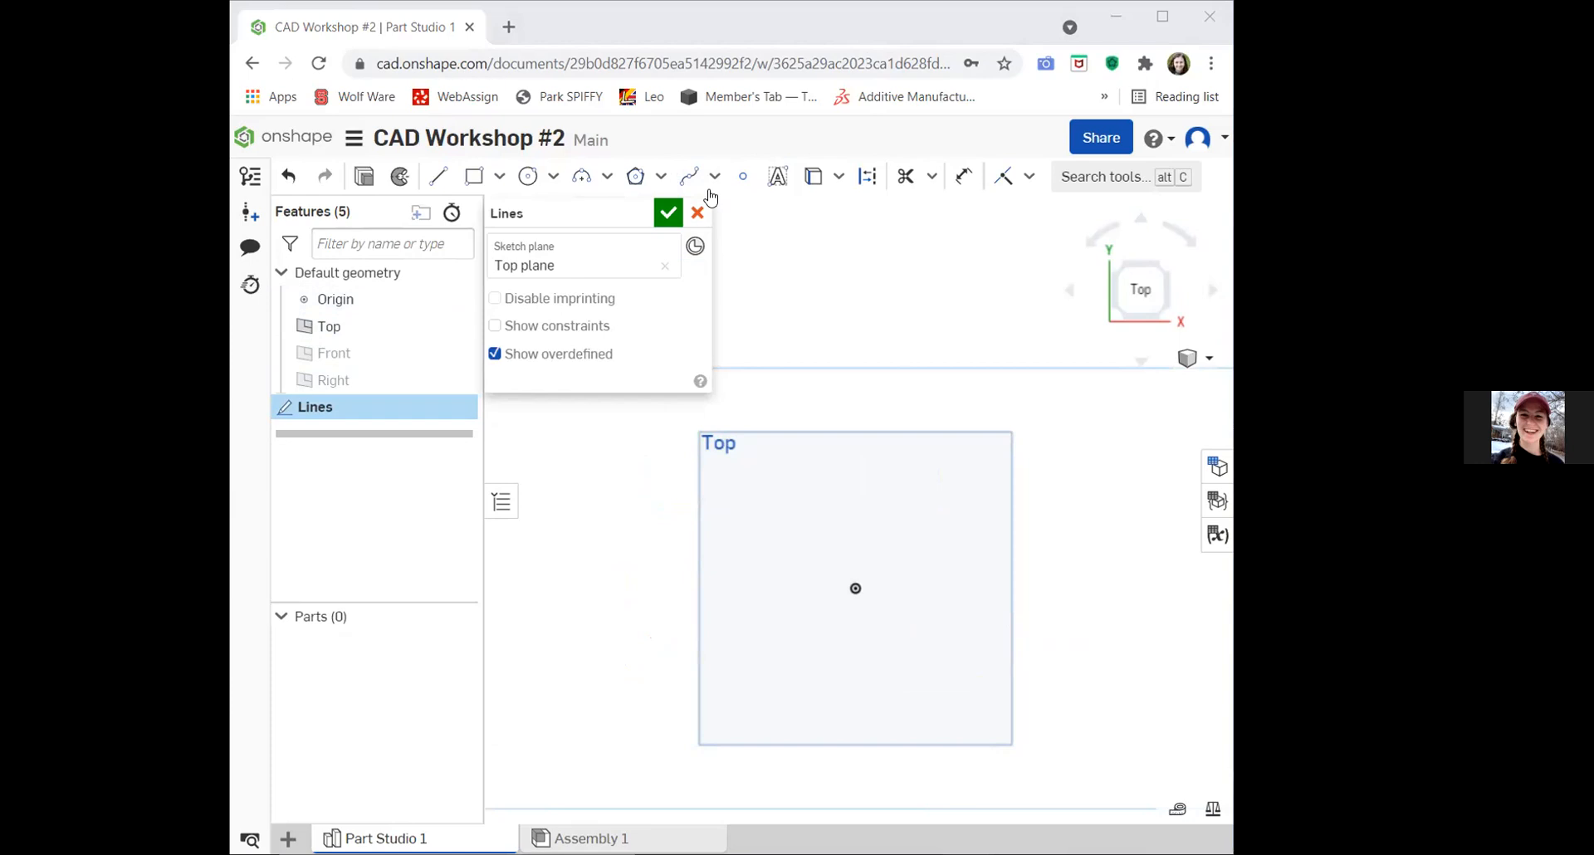
pyautogui.click(818, 320)
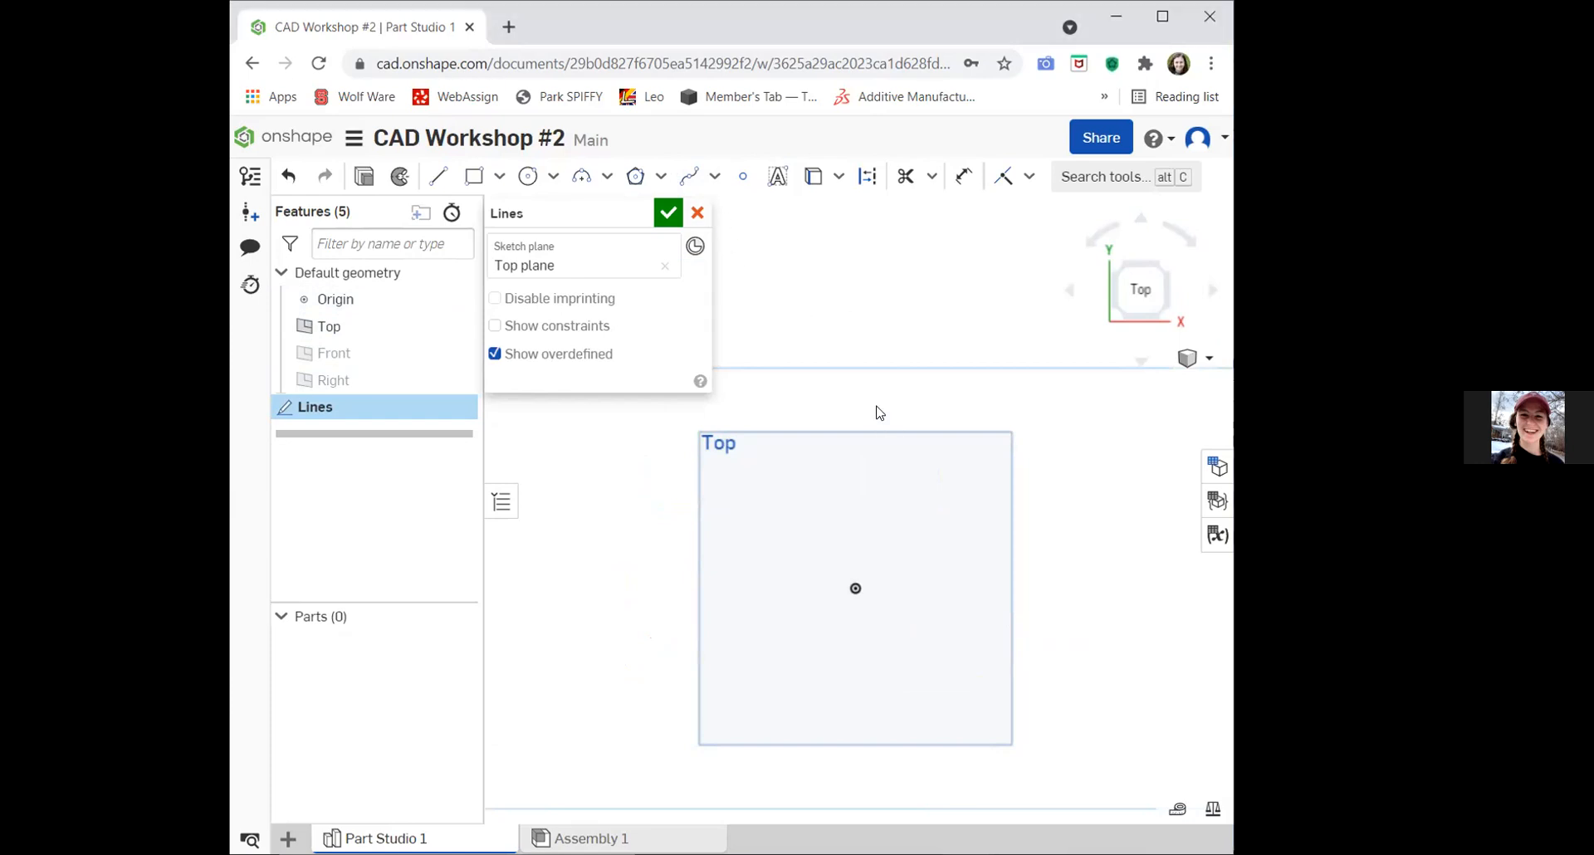